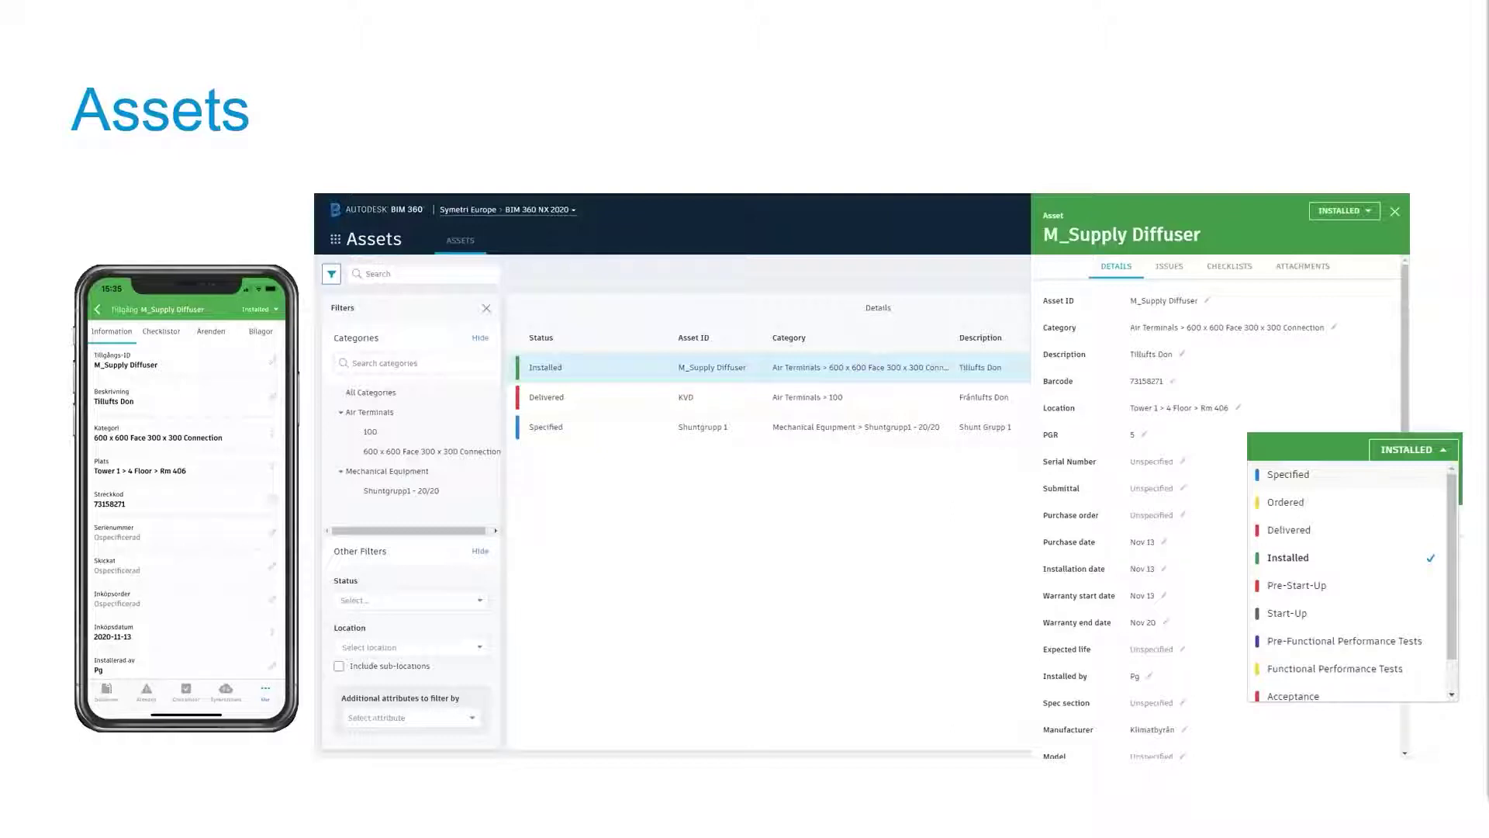
{"action": "key", "text": "Right"}
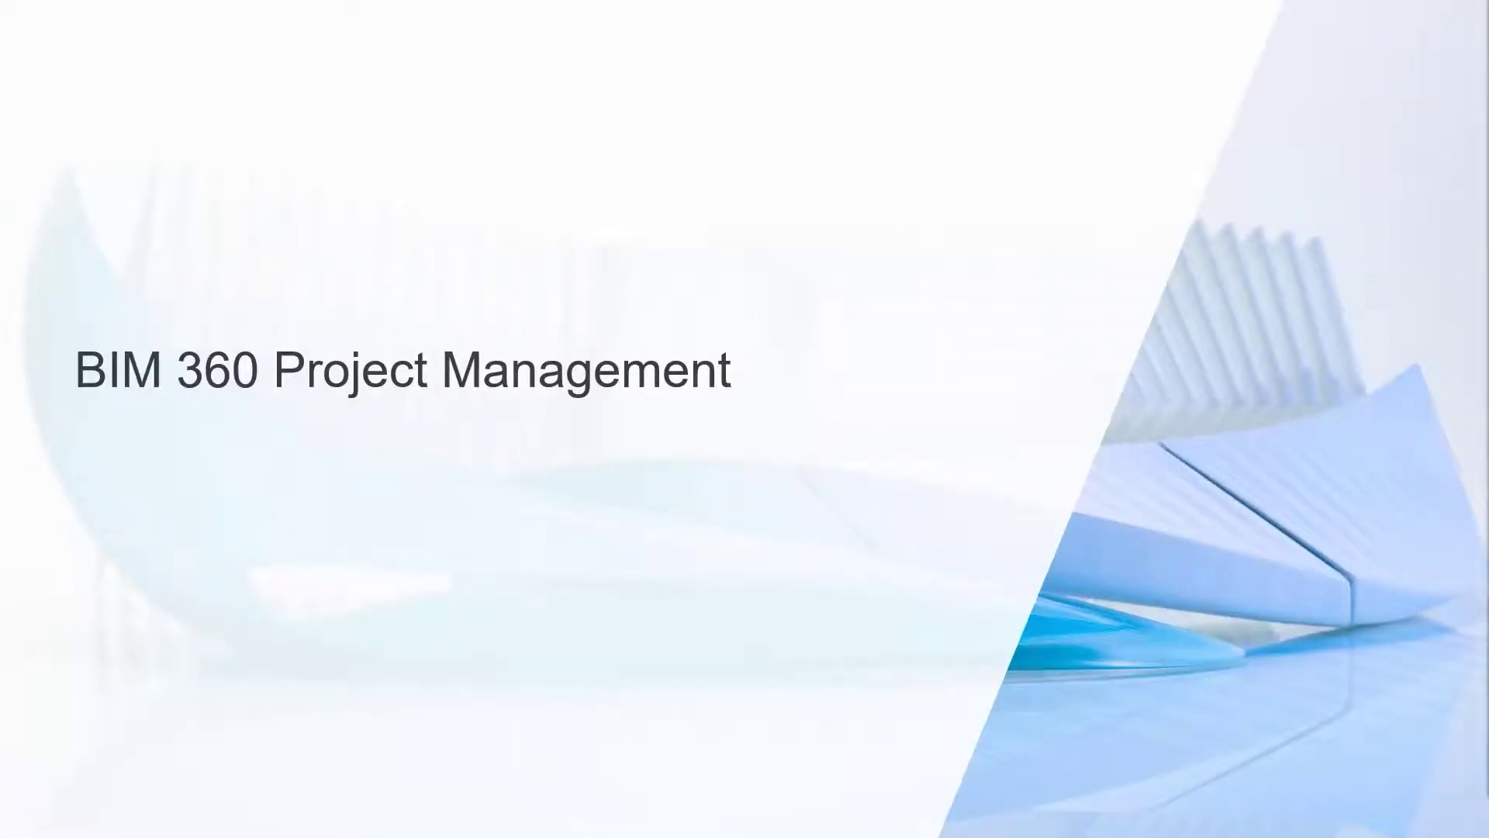
{"action": "key", "text": "Right"}
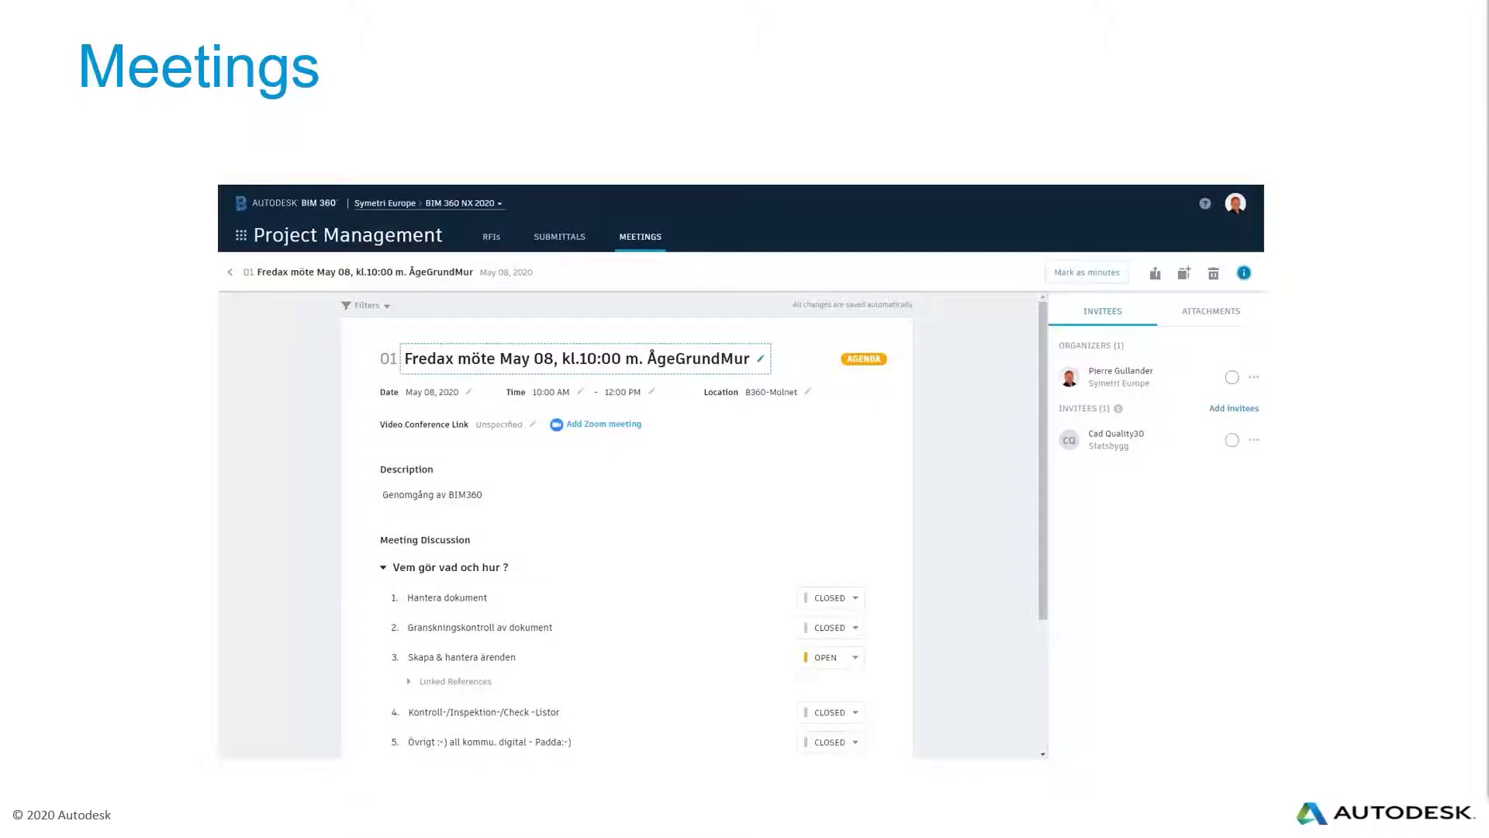
Switch to BIM 360 in the browser and open the Meetings list in the Project Management module.
{"action": "key", "text": "alt+Tab"}
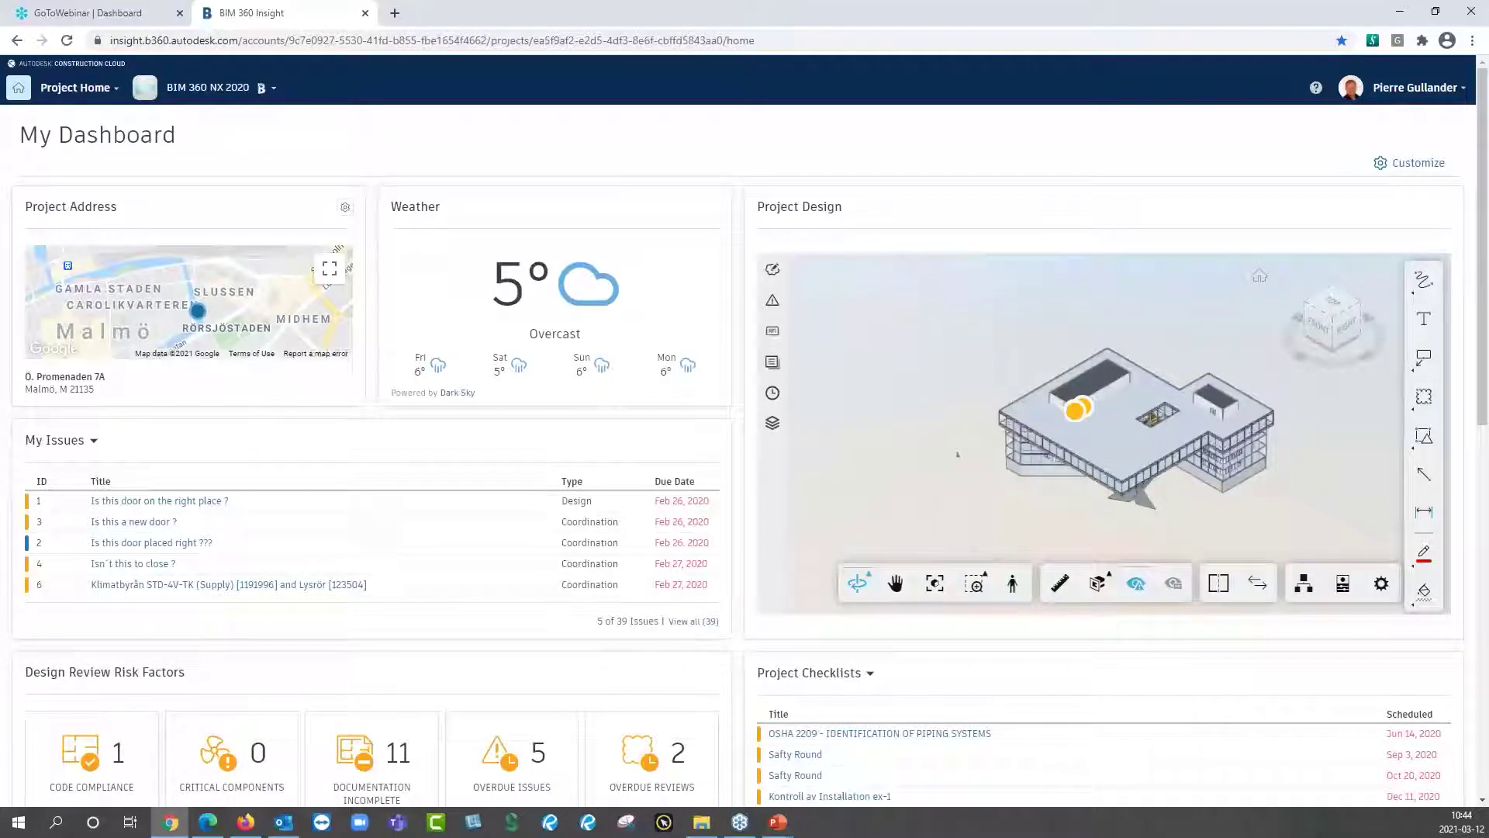
{"action": "left_click", "coordinate": [94, 90]}
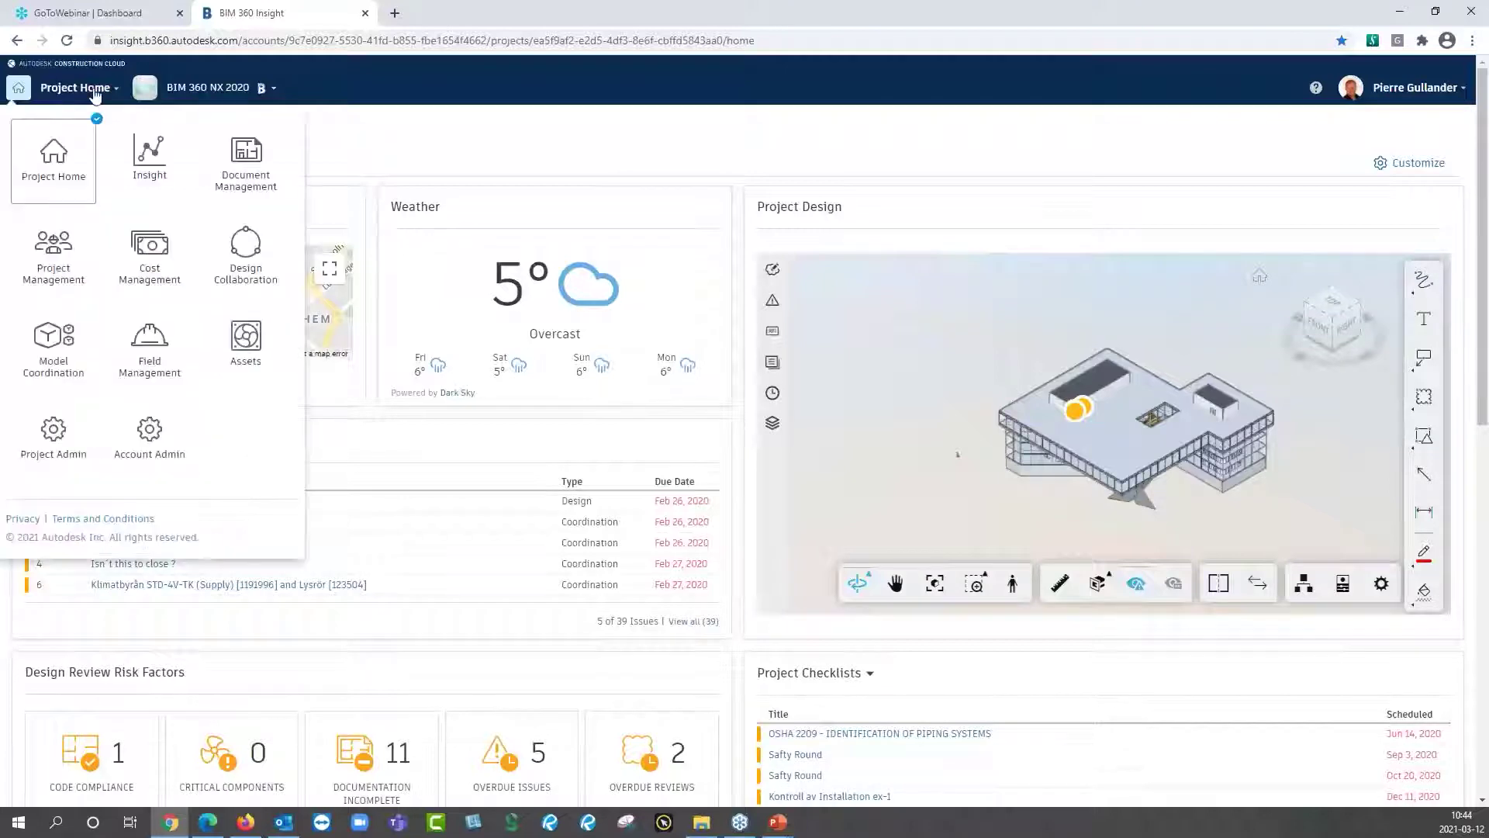
{"action": "left_click", "coordinate": [54, 252]}
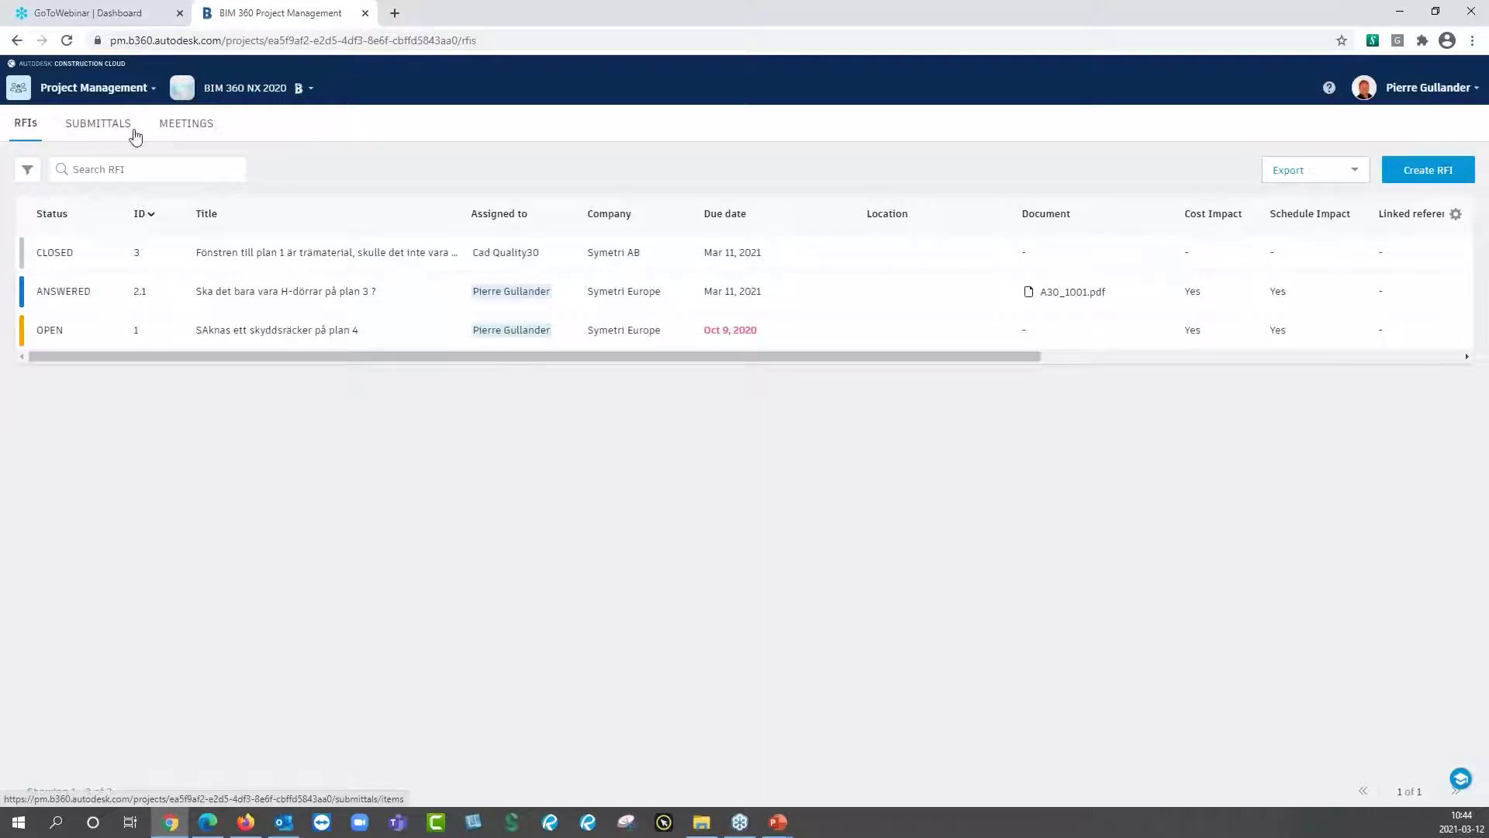
{"action": "left_click", "coordinate": [194, 127]}
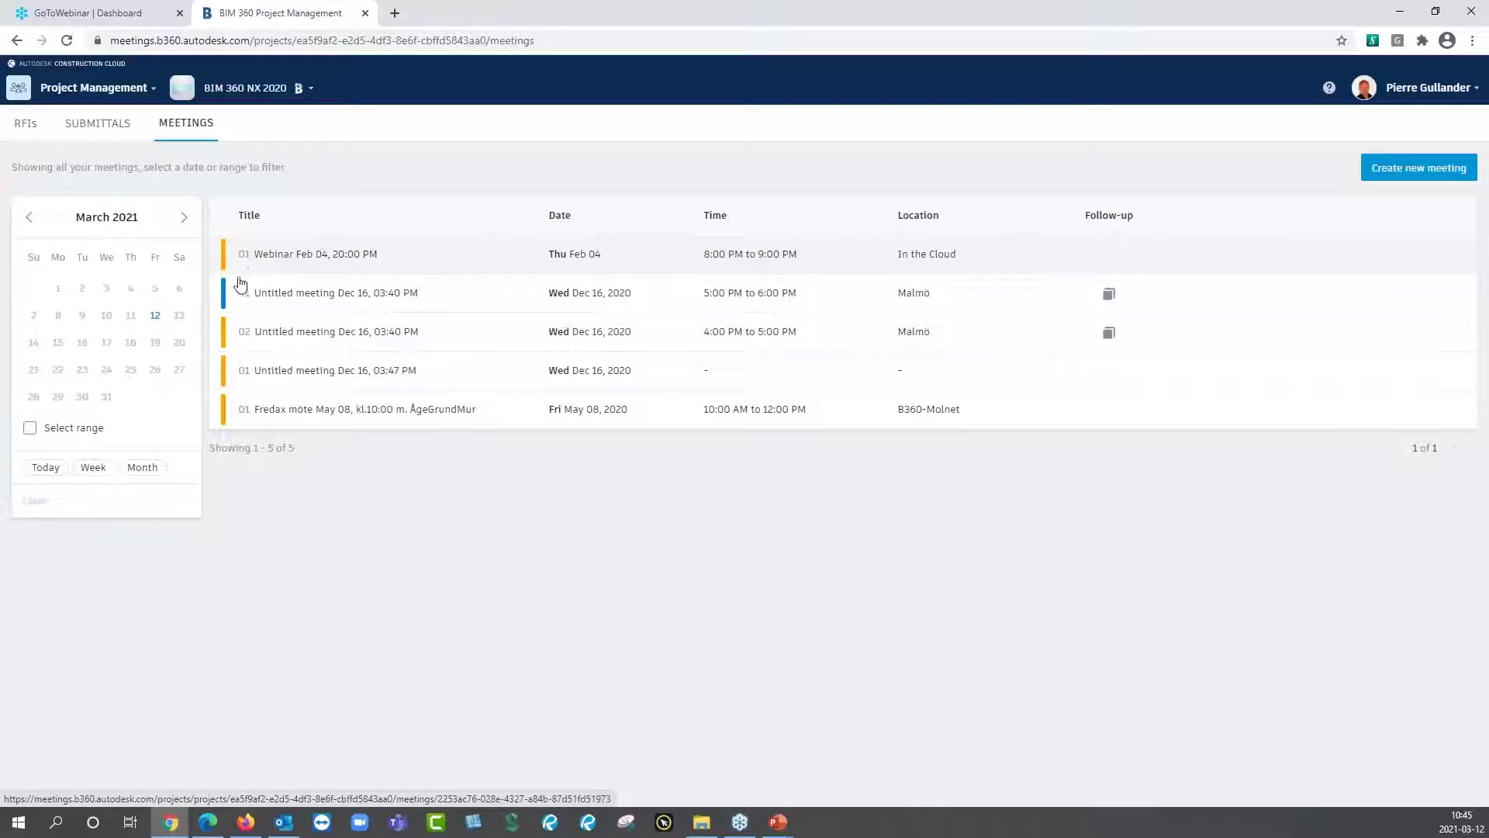
Open the meeting Webinar Feb 04, 20:00 PM and try opening its title for editing.
{"action": "left_click", "coordinate": [305, 261]}
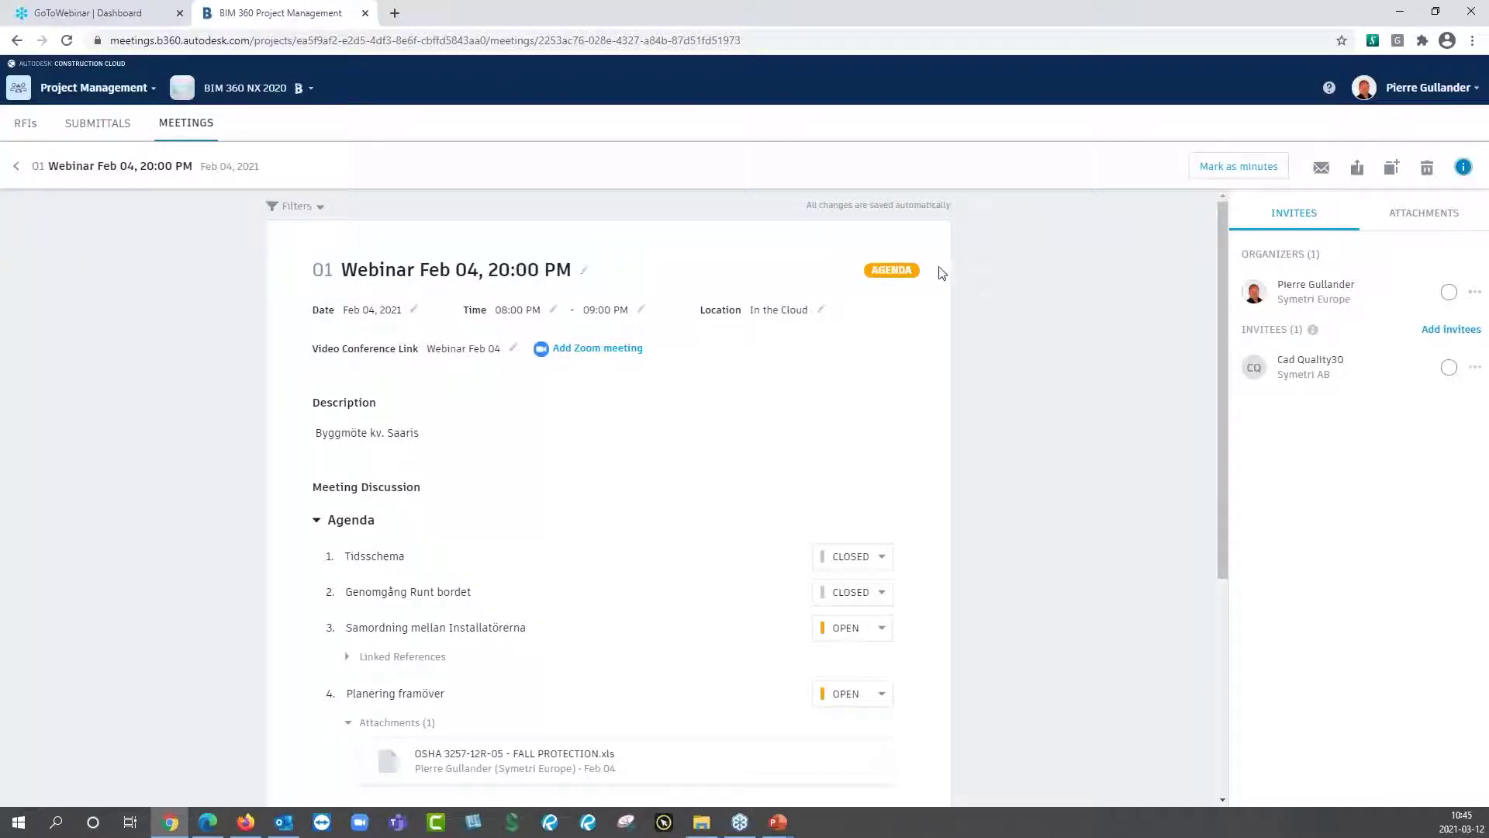
{"action": "left_click", "coordinate": [584, 269]}
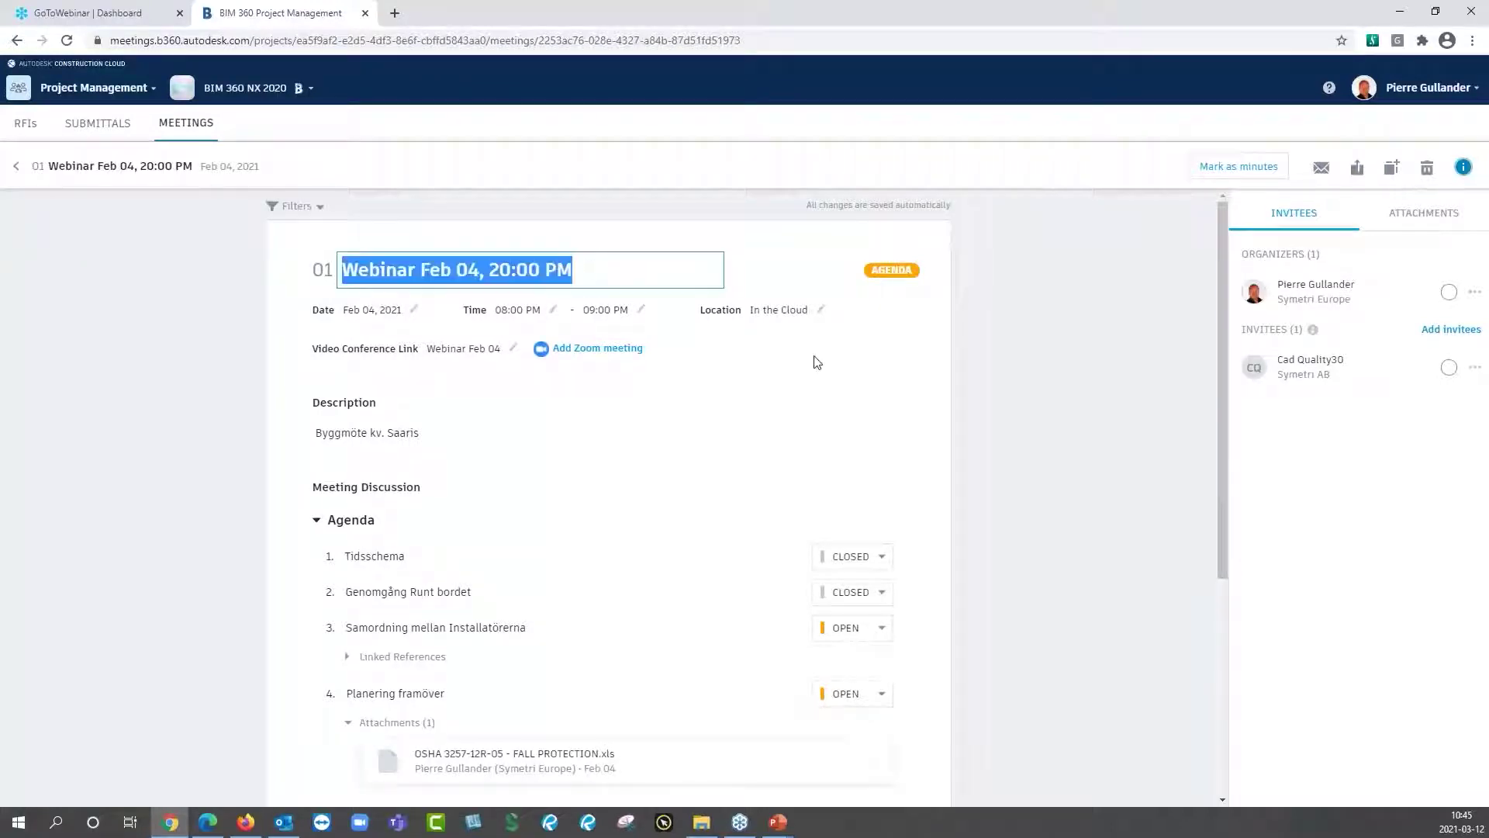
{"action": "left_click", "coordinate": [792, 264]}
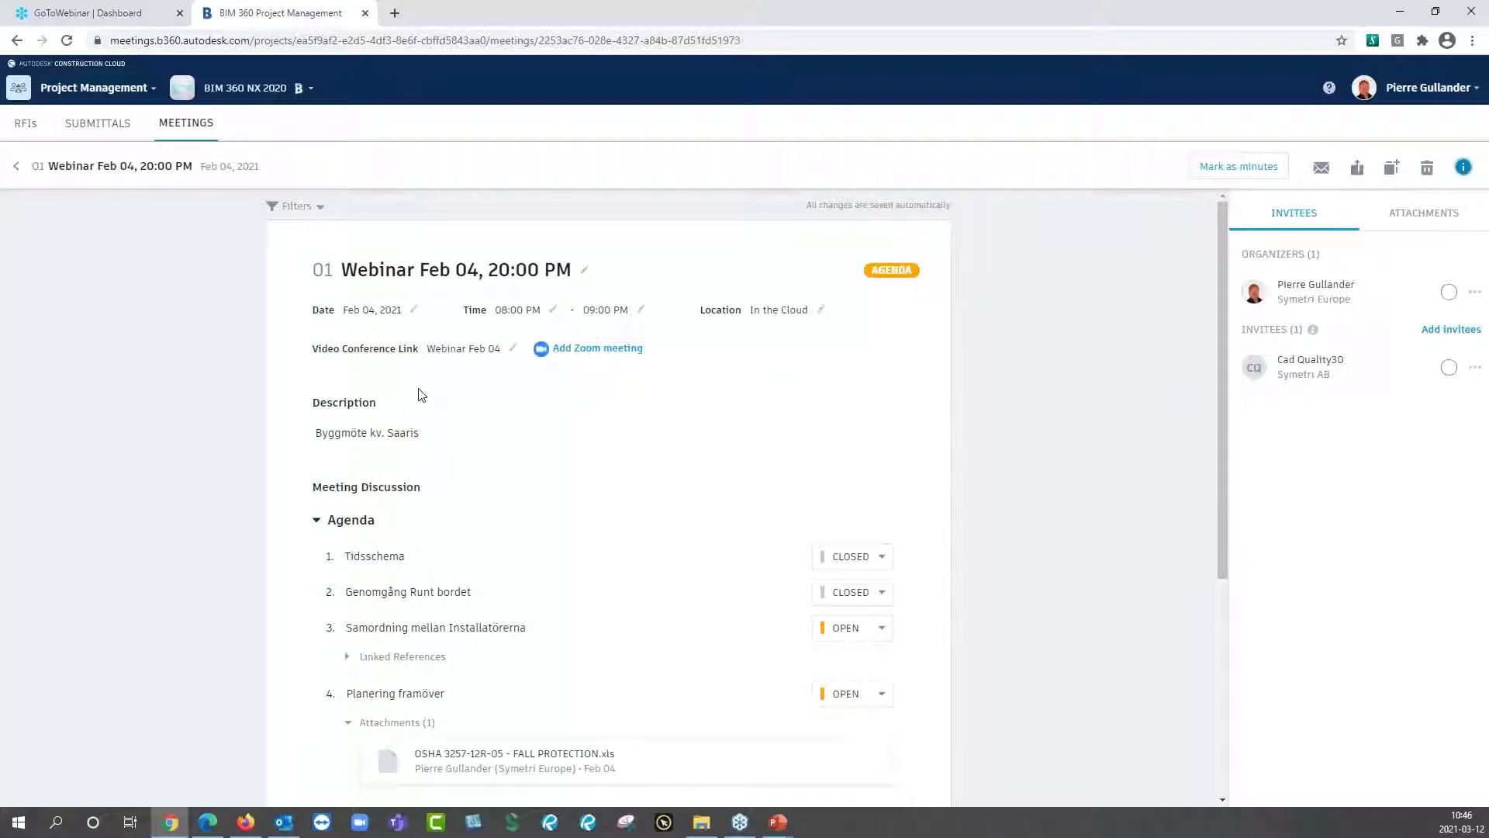
Expand the linked references of agenda item 3, Samordning mellan Installatörerna, and review the agenda through to the meeting summary.
{"action": "scroll", "coordinate": [432, 409], "scroll_direction": "down", "scroll_amount": 3}
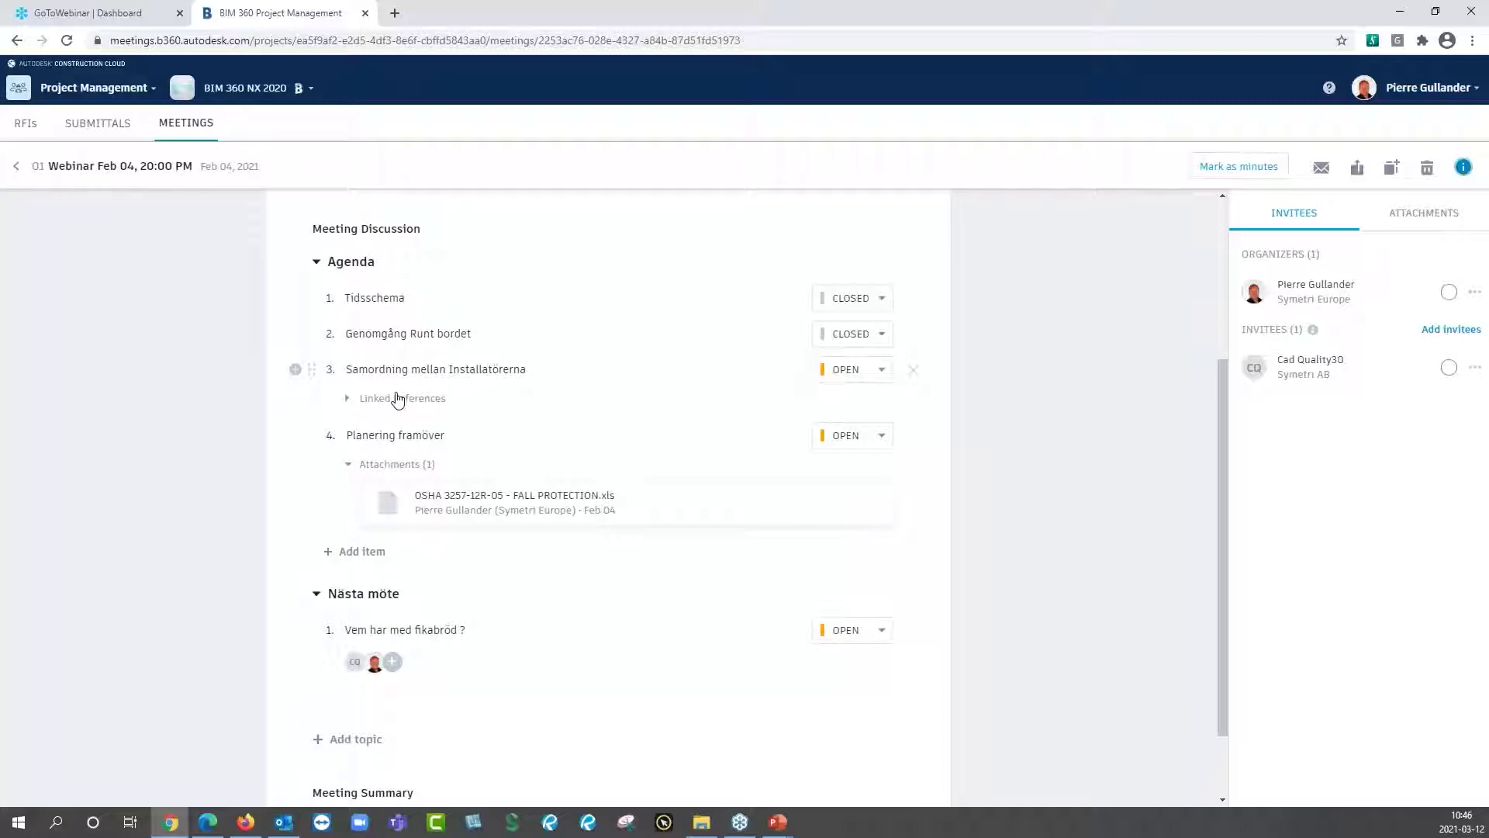
{"action": "left_click", "coordinate": [361, 404]}
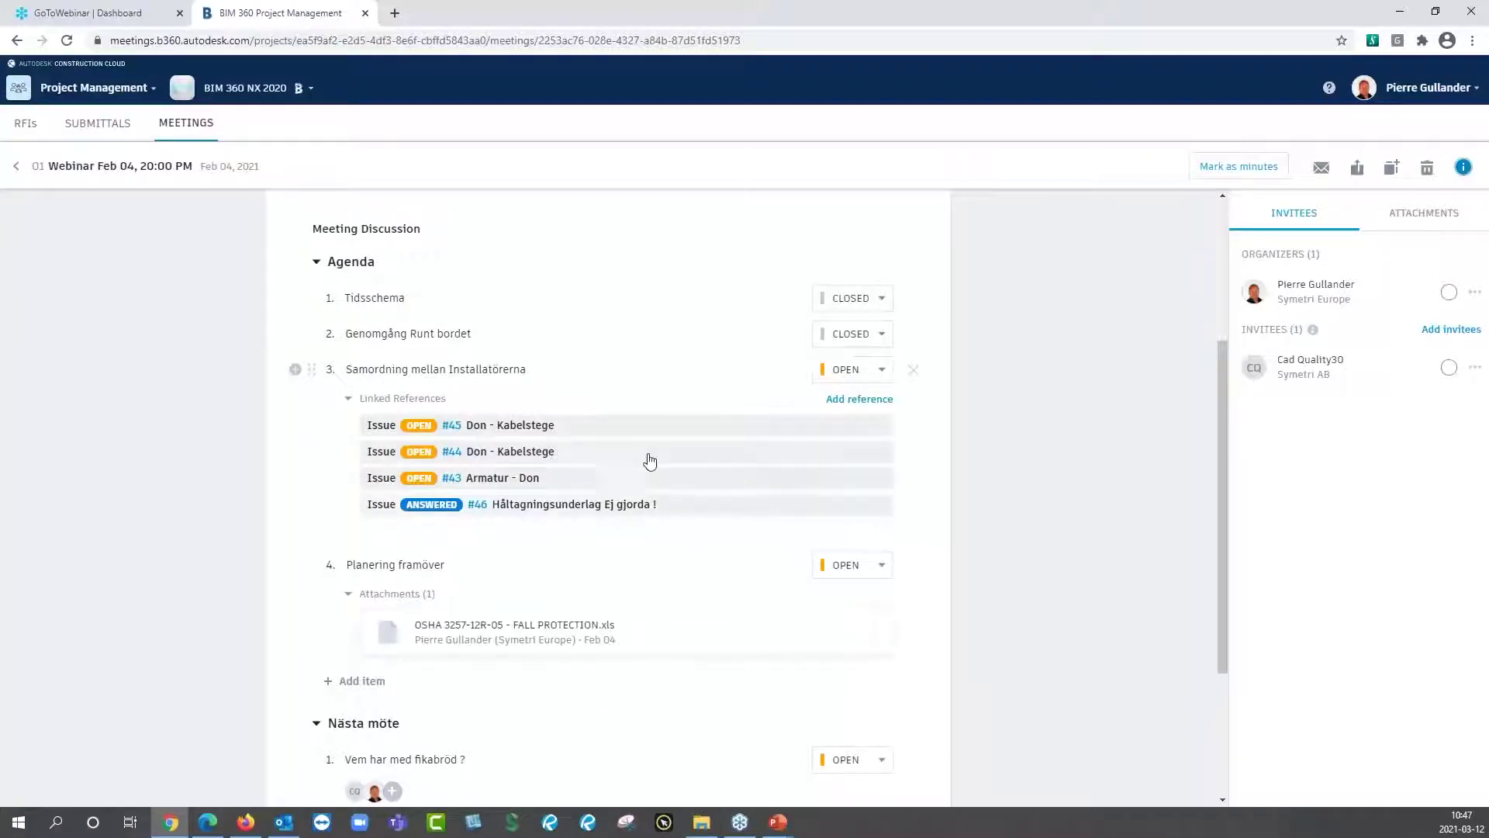
{"action": "scroll", "coordinate": [581, 542], "scroll_direction": "down", "scroll_amount": 2}
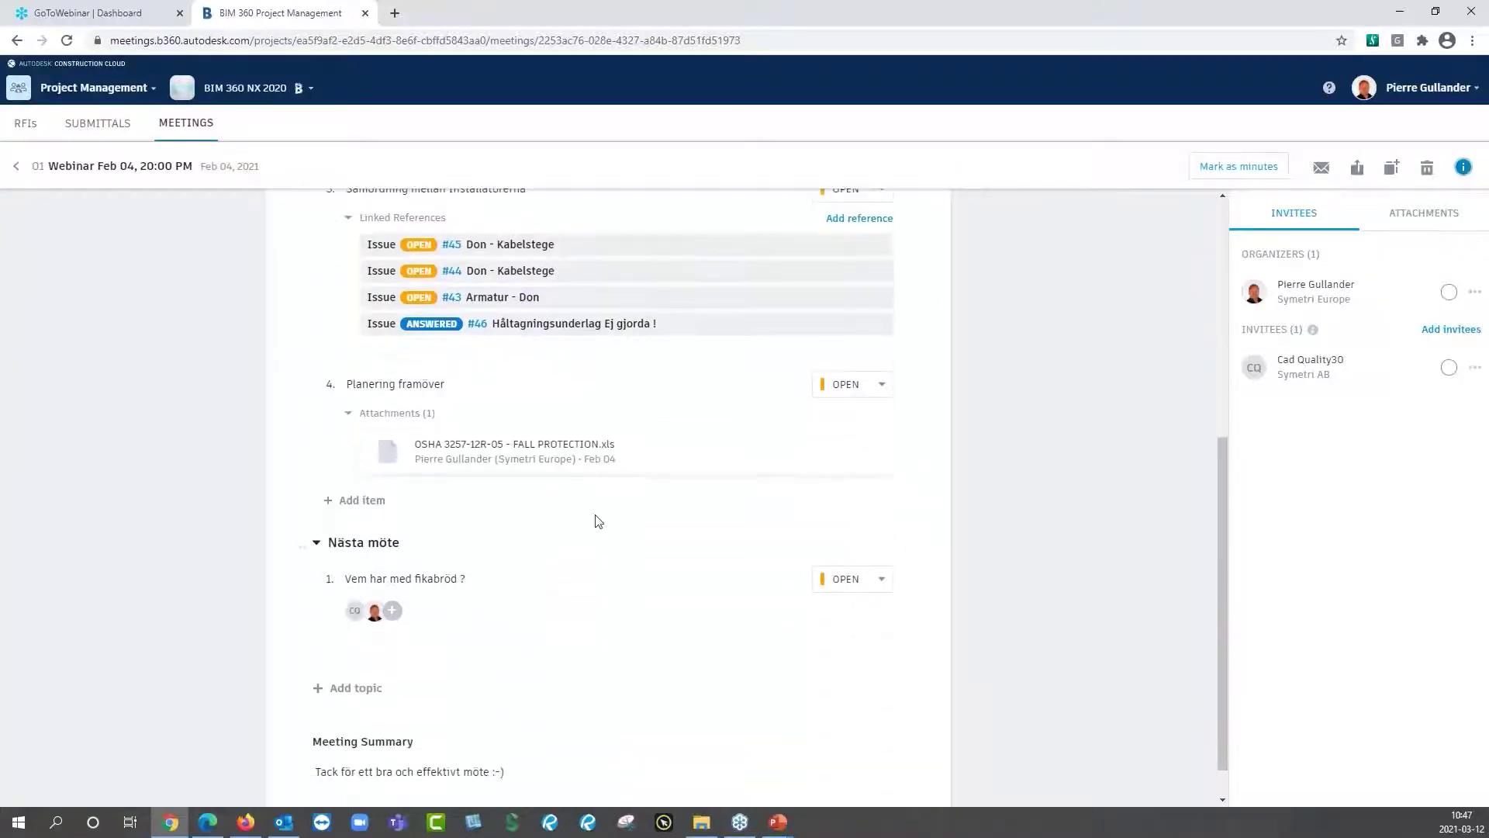
{"action": "scroll", "coordinate": [582, 488], "scroll_direction": "down", "scroll_amount": 1}
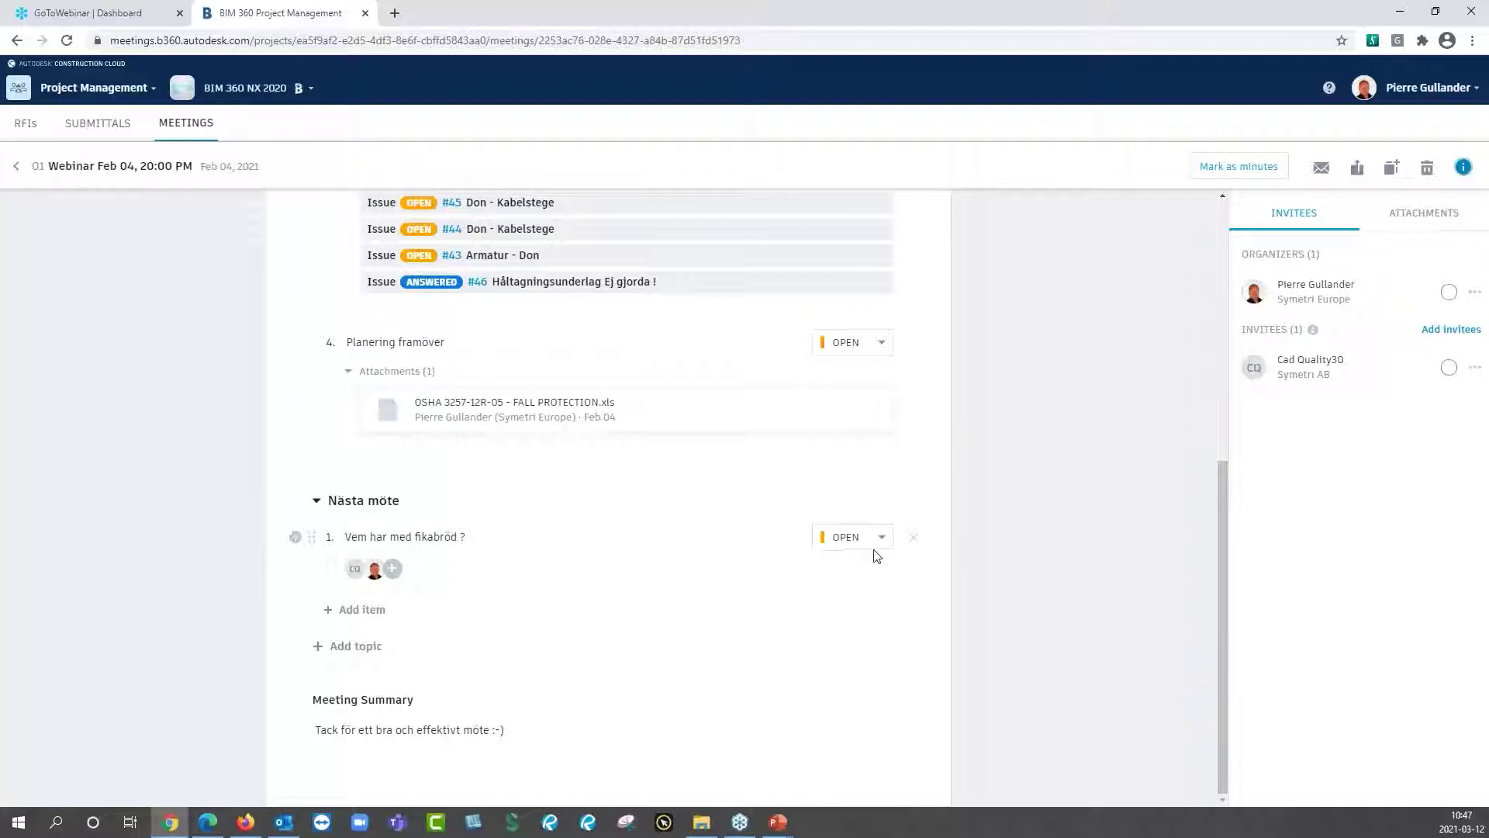
{"action": "scroll", "coordinate": [1006, 497], "scroll_direction": "up", "scroll_amount": 5}
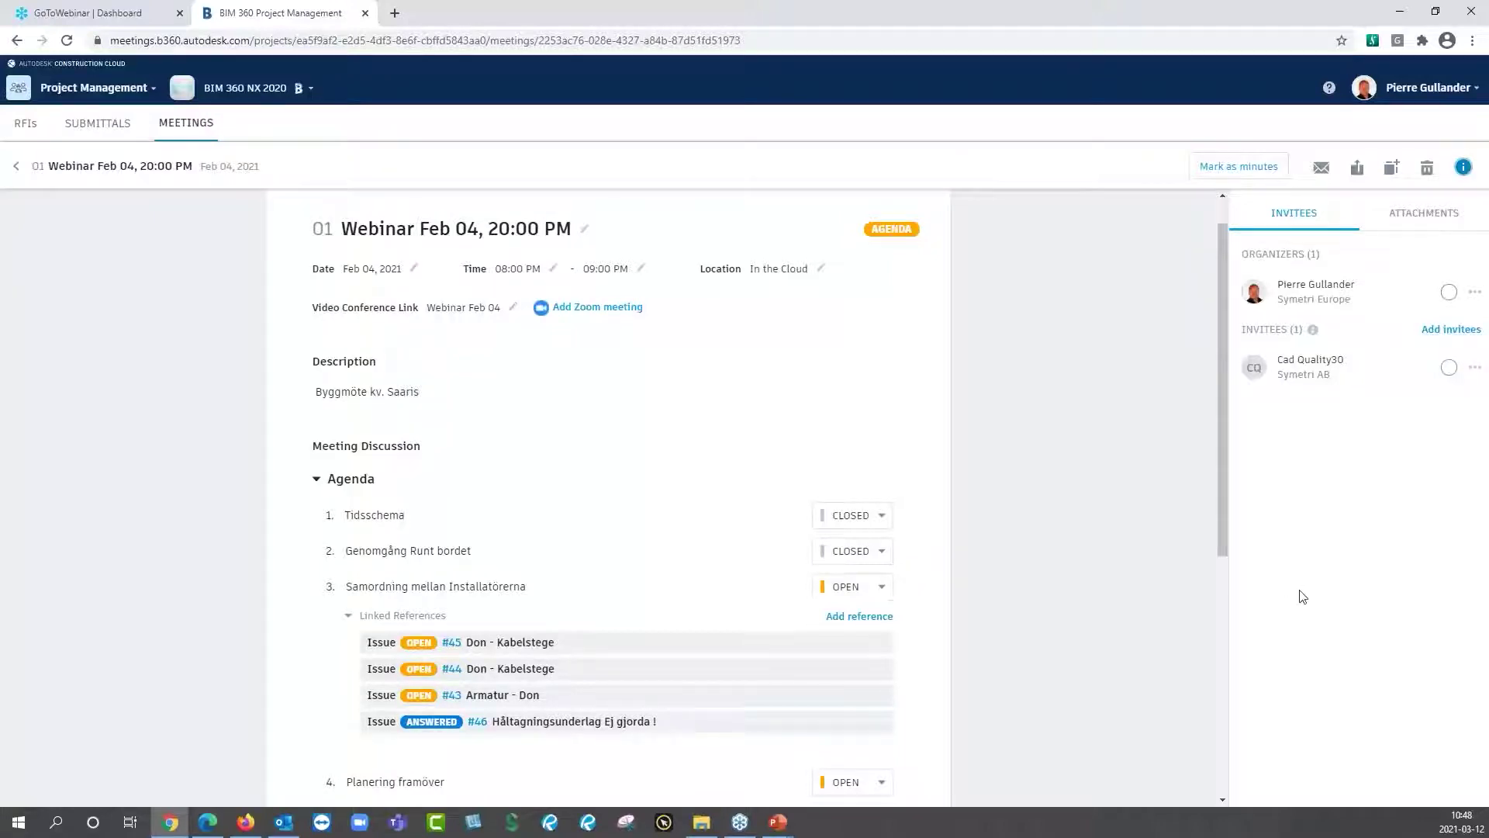
View the meeting's attachments and return to the list of meetings.
{"action": "left_click", "coordinate": [1417, 221]}
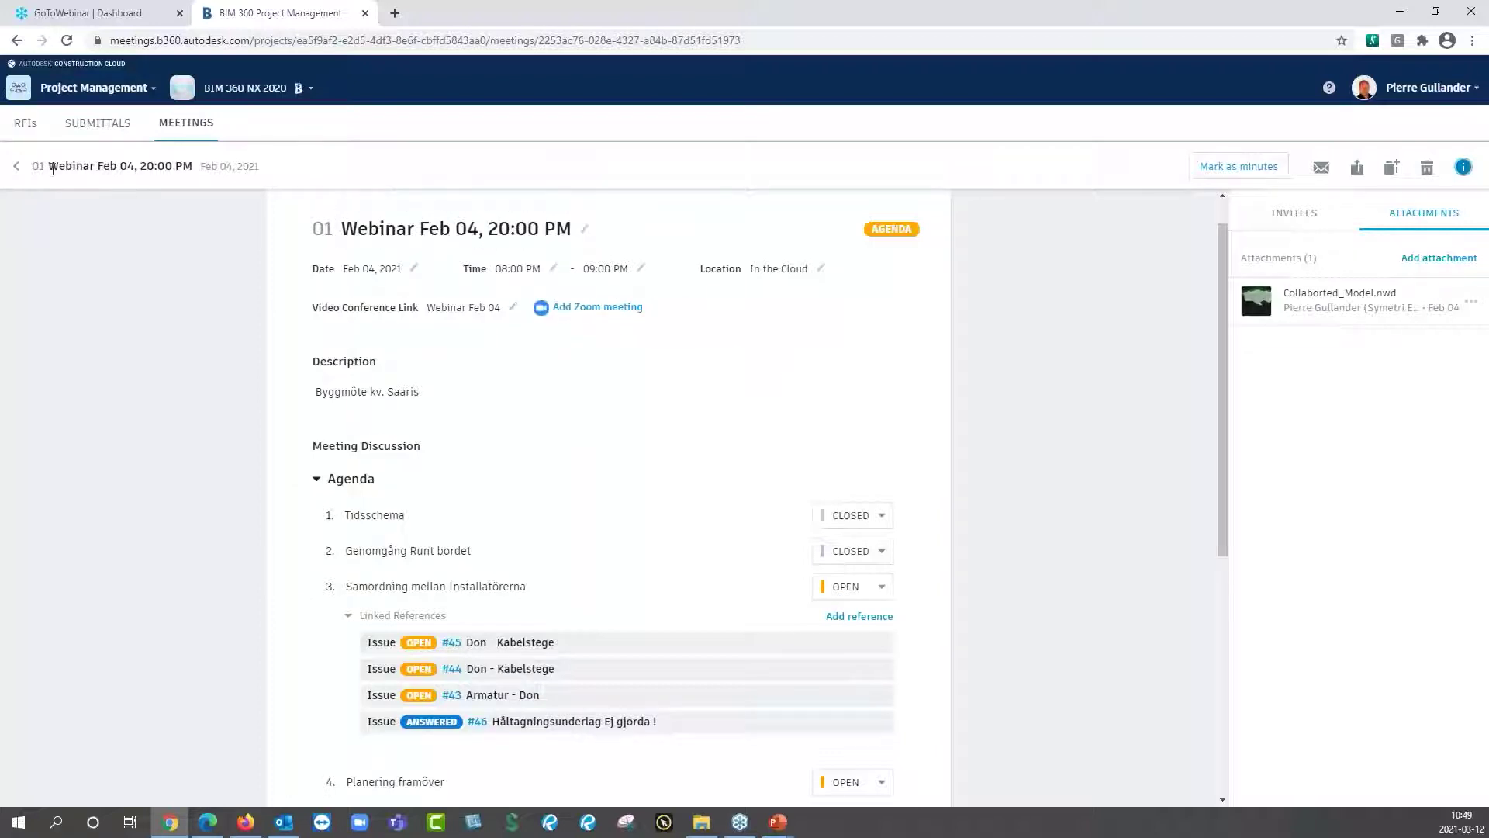
{"action": "left_click", "coordinate": [16, 166]}
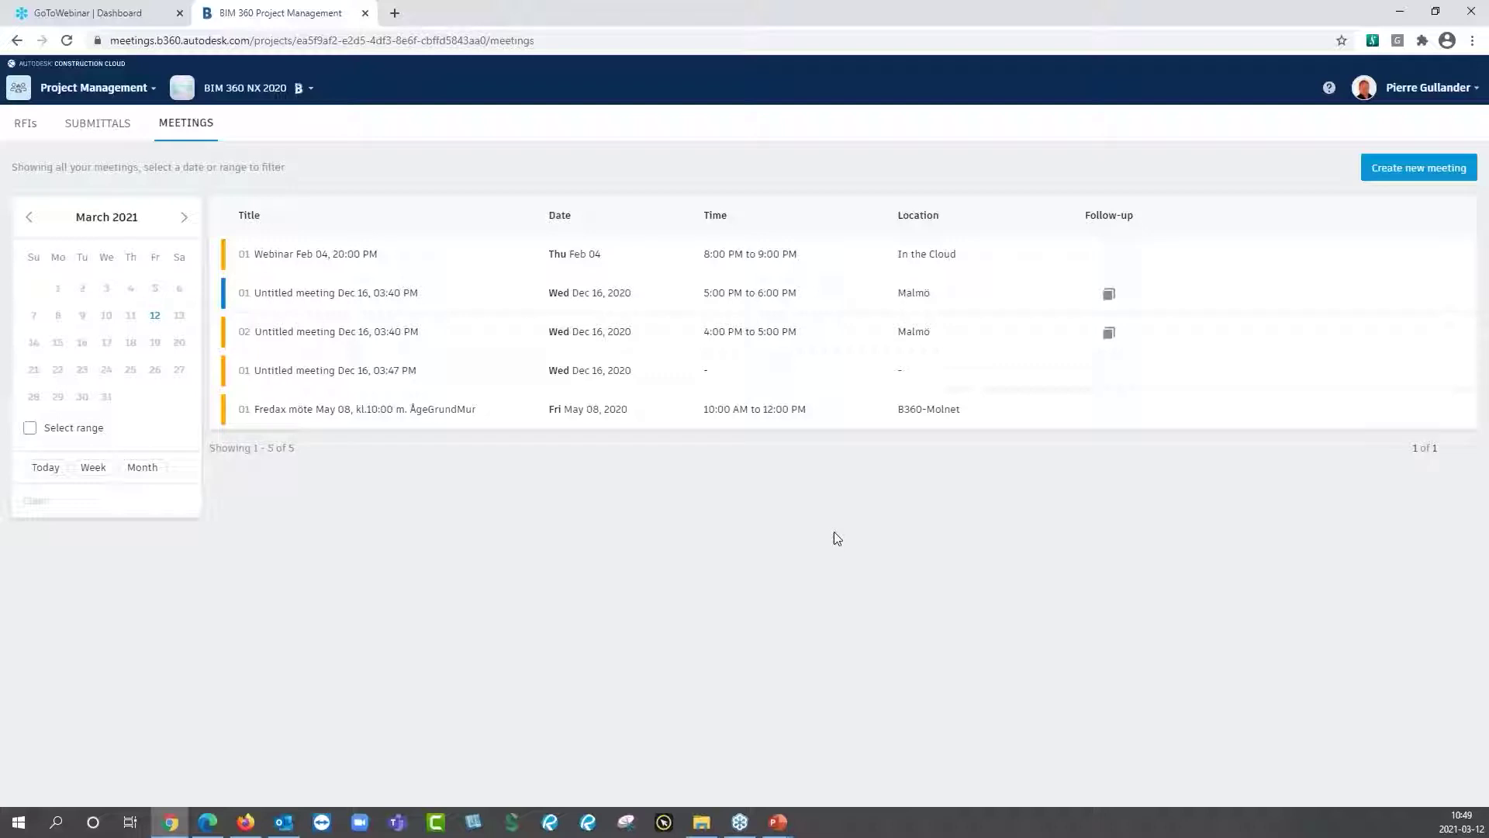
{"action": "left_click", "coordinate": [1407, 16]}
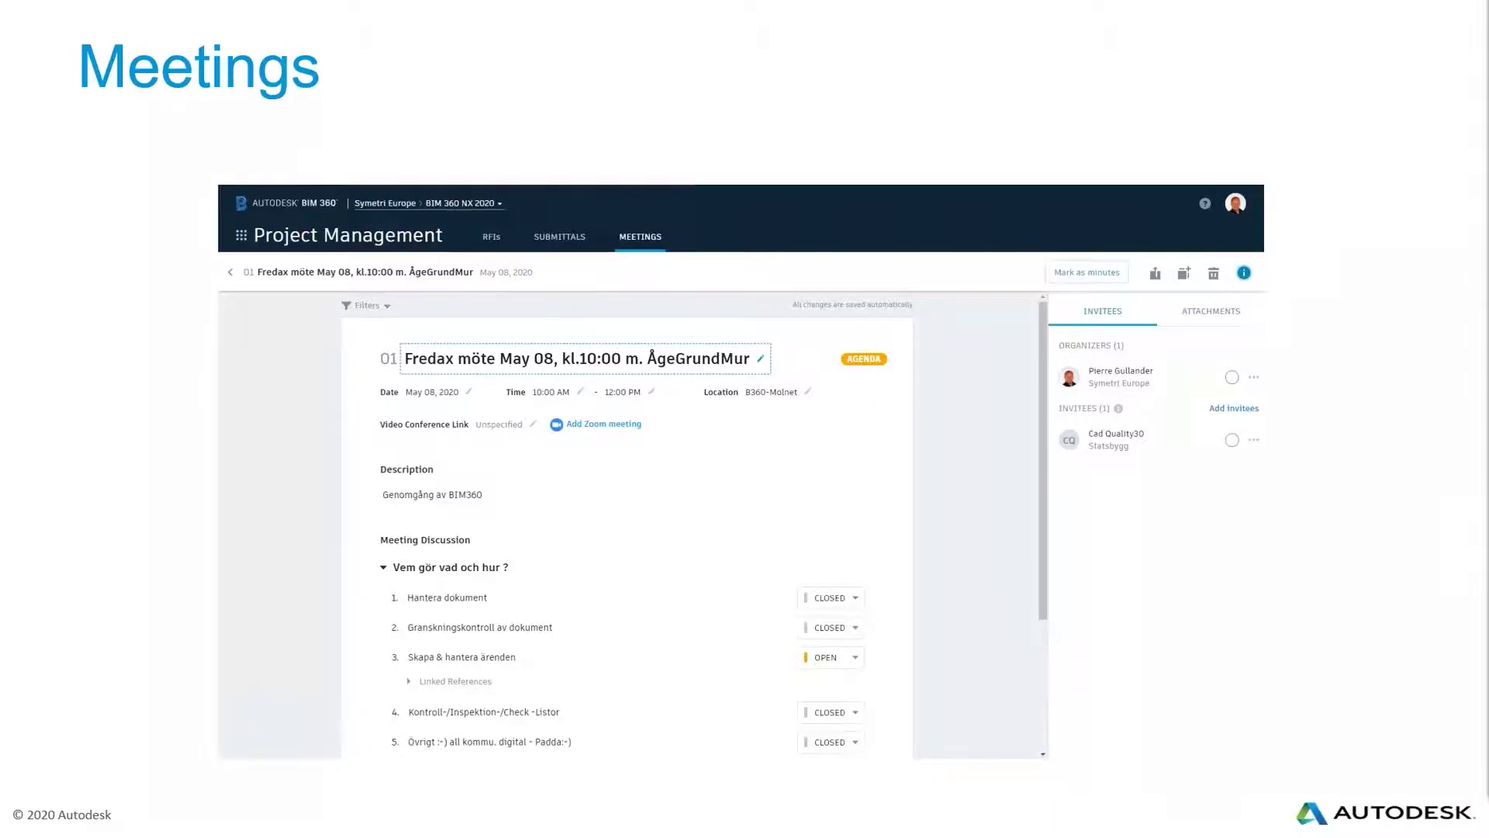
{"action": "key", "text": "Right"}
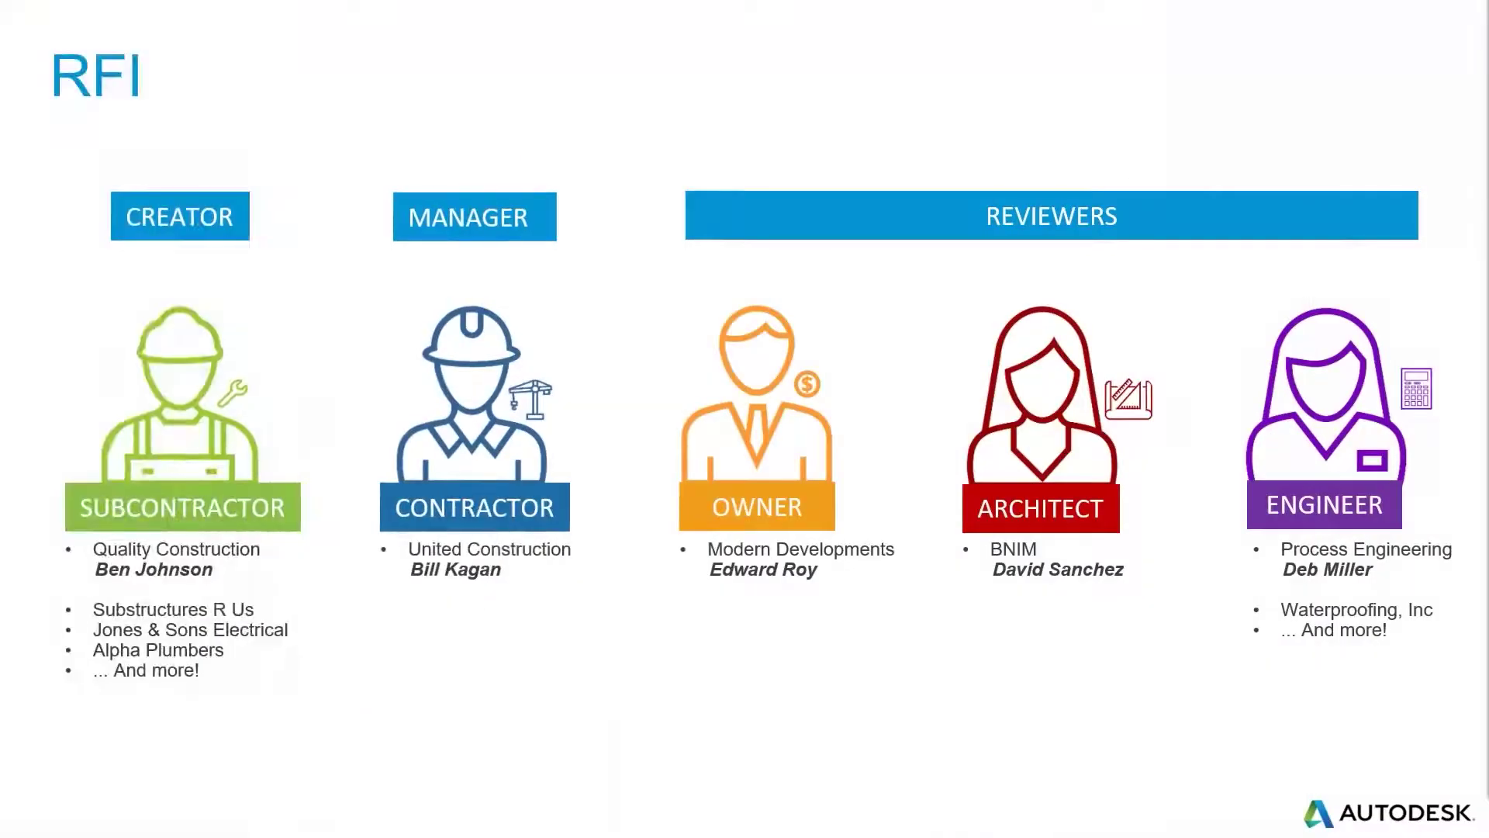
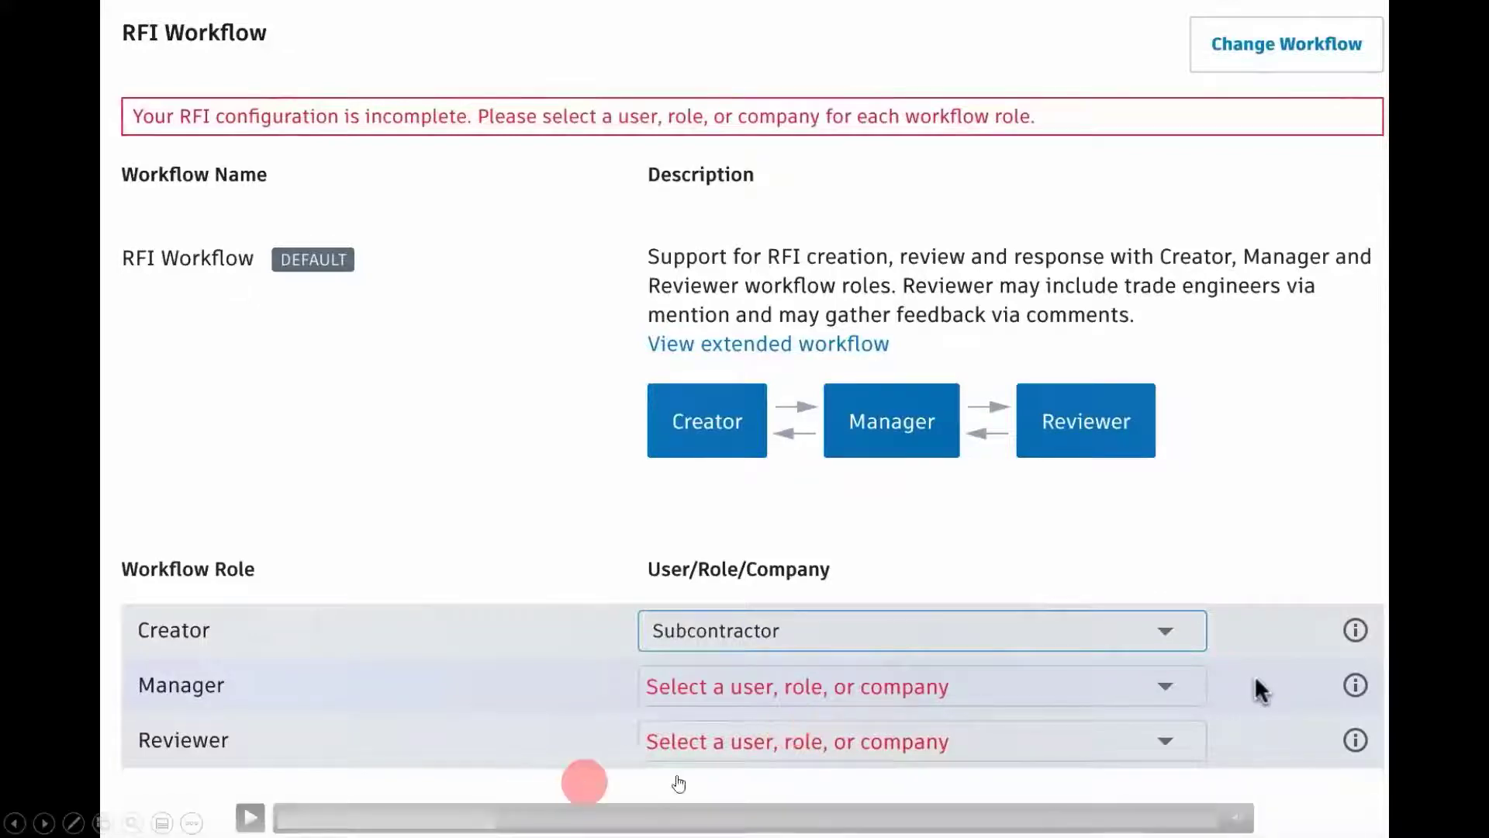
Switch back to BIM 360 in Chrome, open the RFI list, and compare it with the accounts in Edge and Firefox.
{"action": "key", "text": "alt+Tab"}
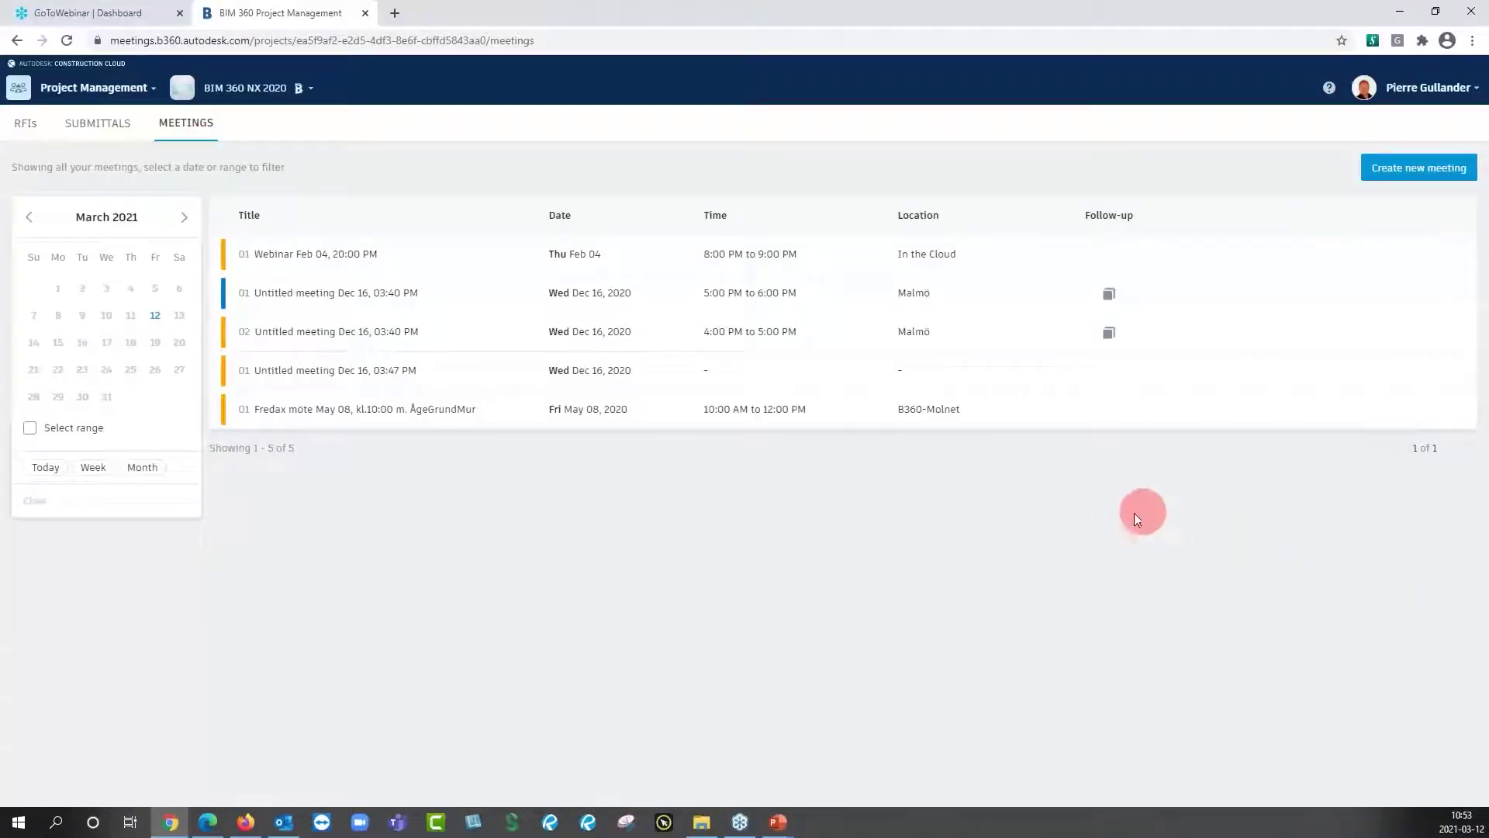
{"action": "left_click", "coordinate": [25, 124]}
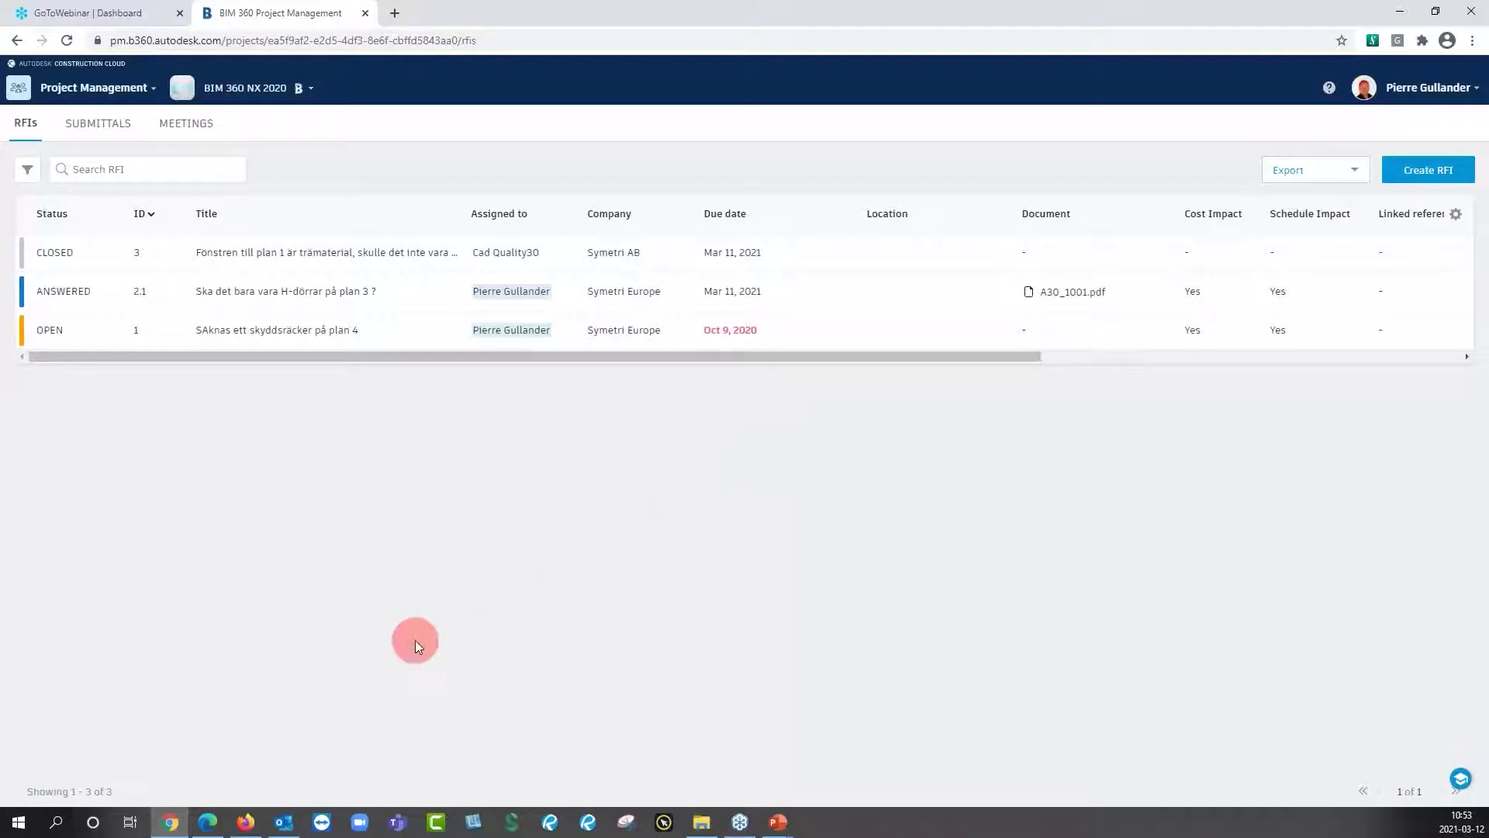
{"action": "left_click", "coordinate": [211, 823]}
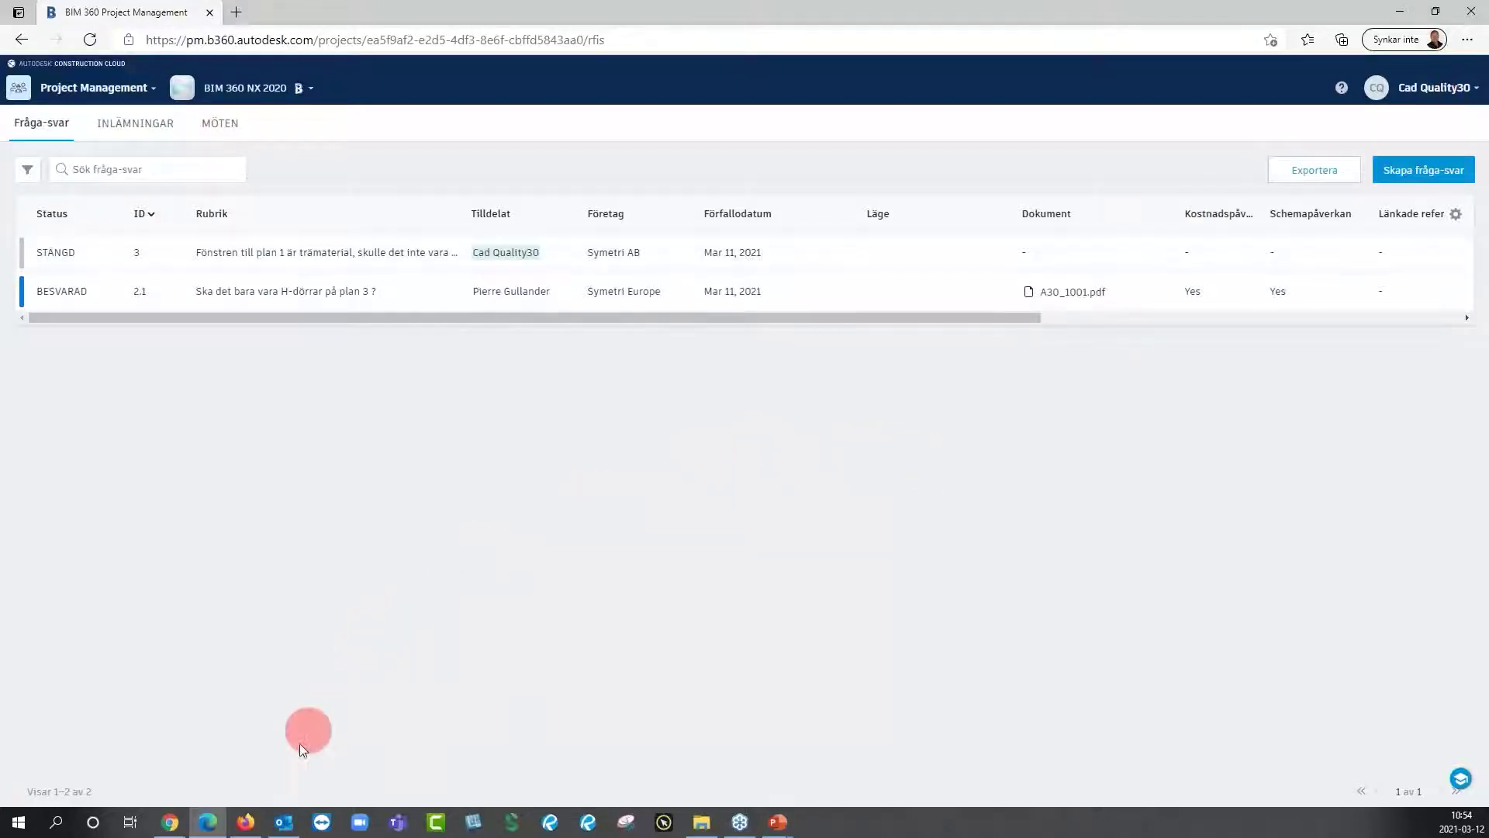
{"action": "left_click", "coordinate": [251, 827]}
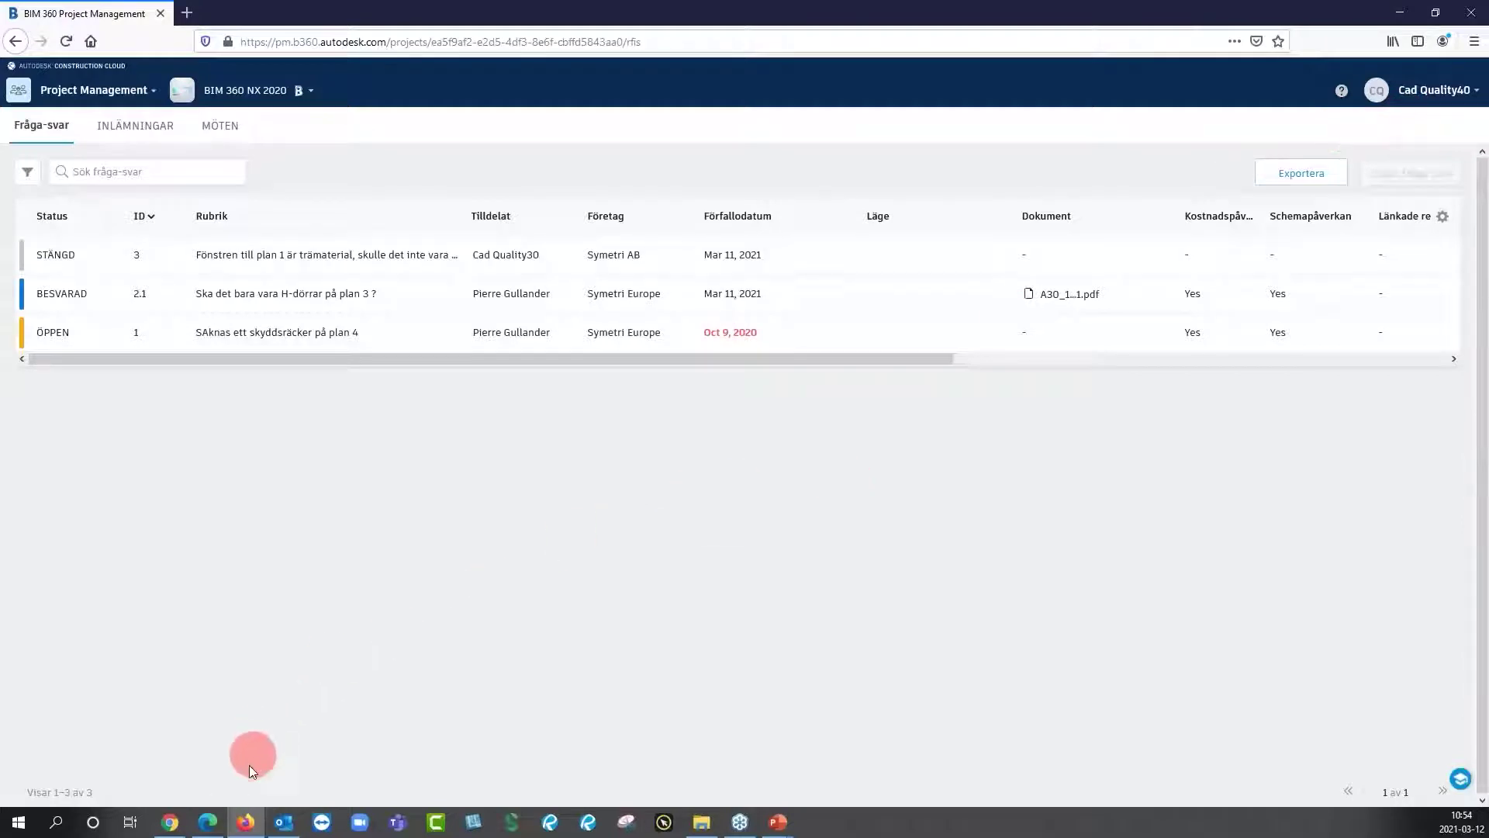
Switch to Edge and start a new RFI titled "Ska det vara bR tilluftdon på plan 2 och inga F-Don ?".
{"action": "left_click", "coordinate": [213, 823]}
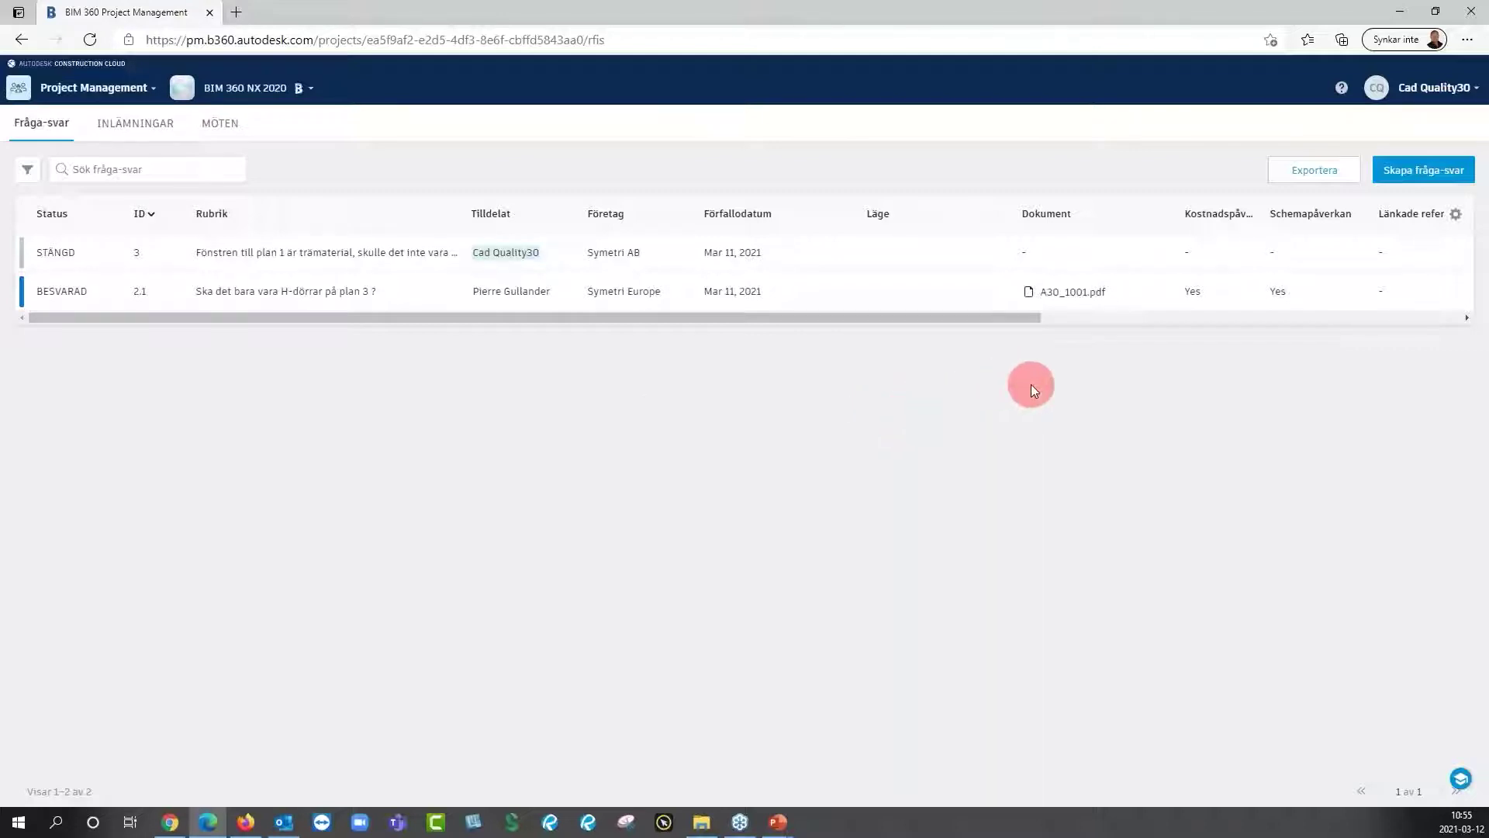
{"action": "left_click", "coordinate": [1414, 178]}
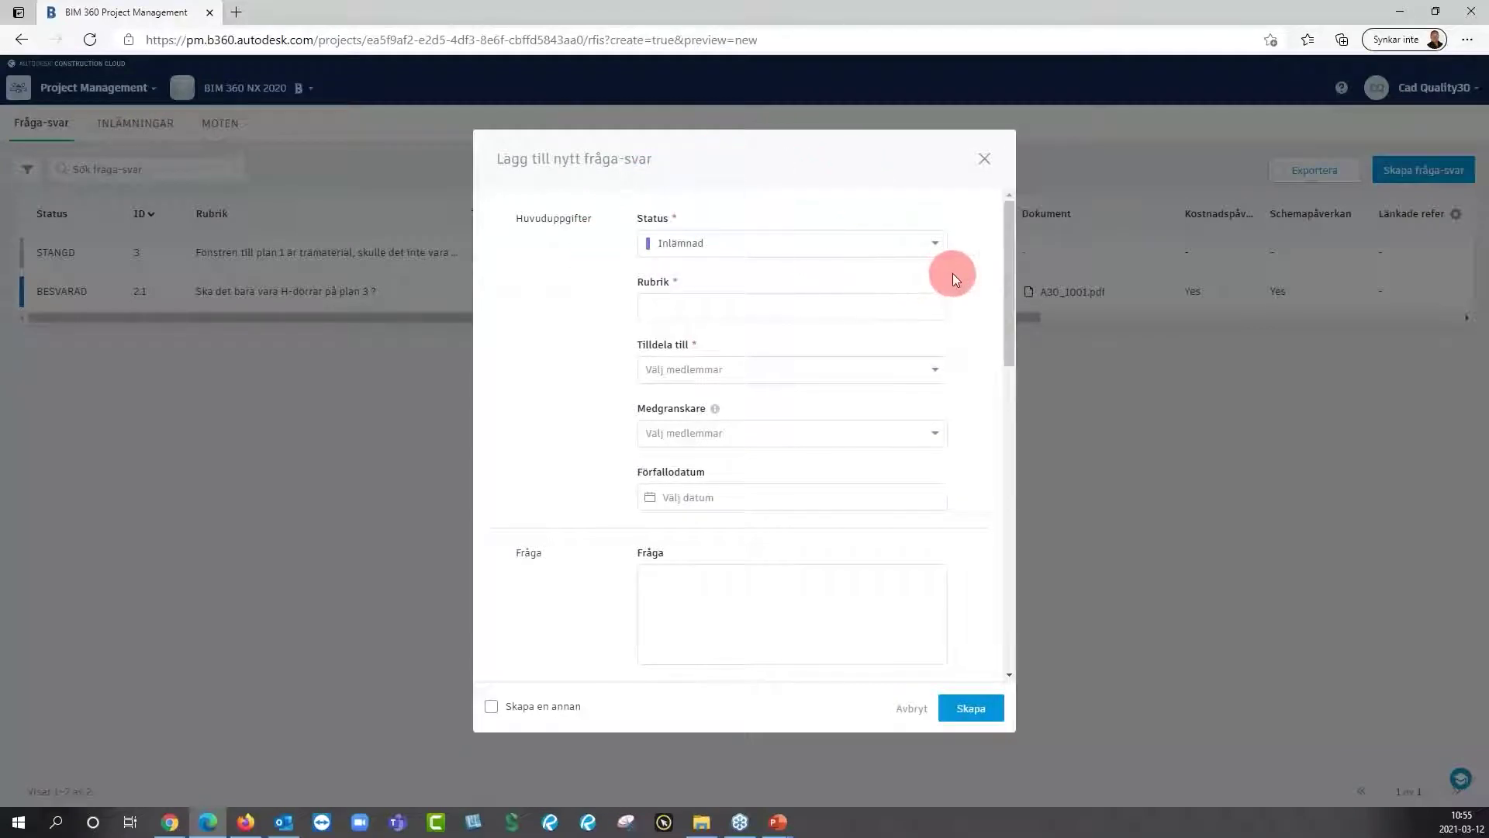
{"action": "left_click", "coordinate": [878, 306]}
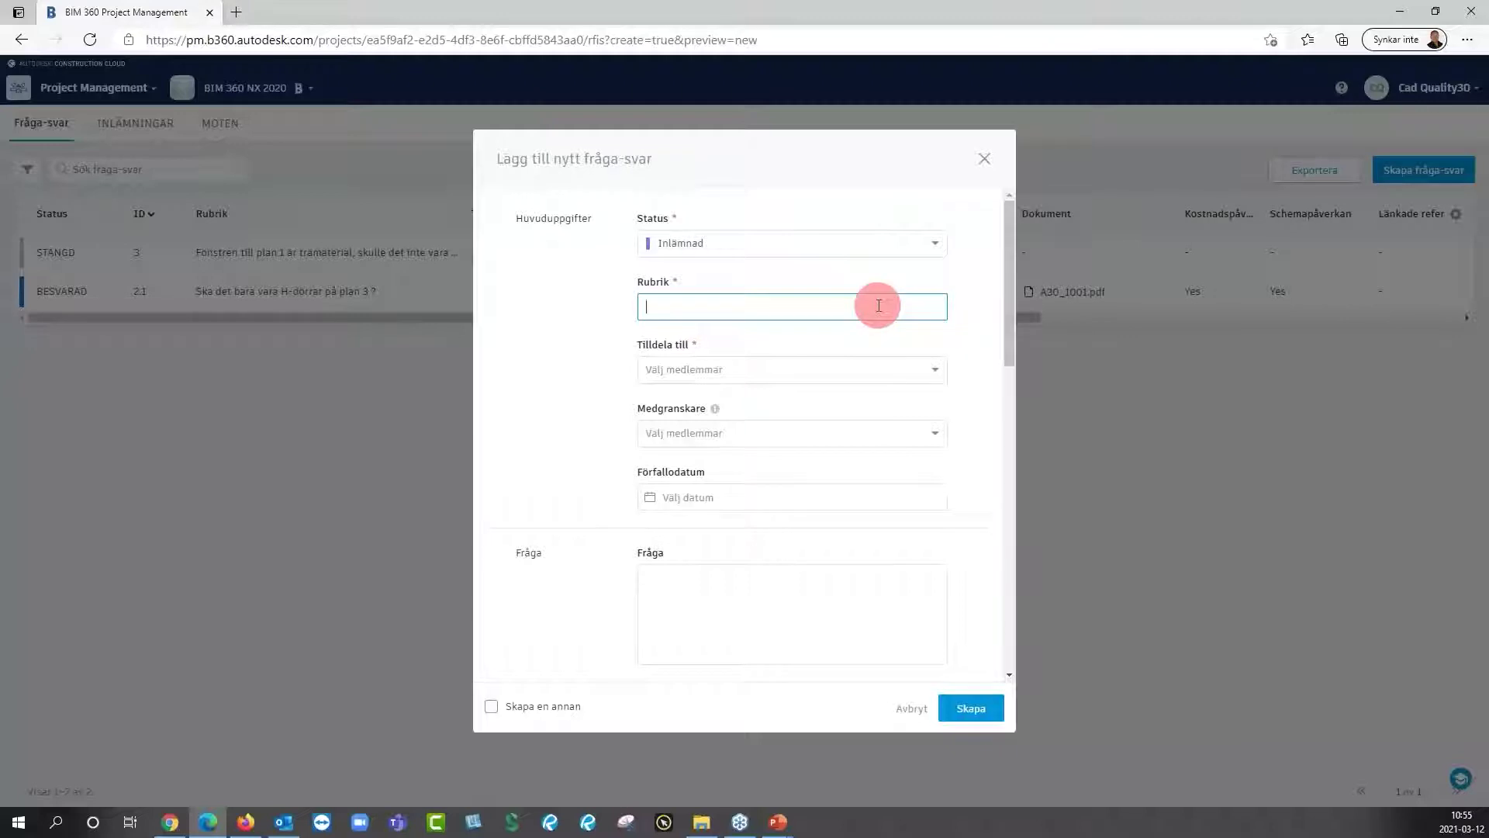
{"action": "type", "text": "Ska det vara bR tilluftdon på pl"}
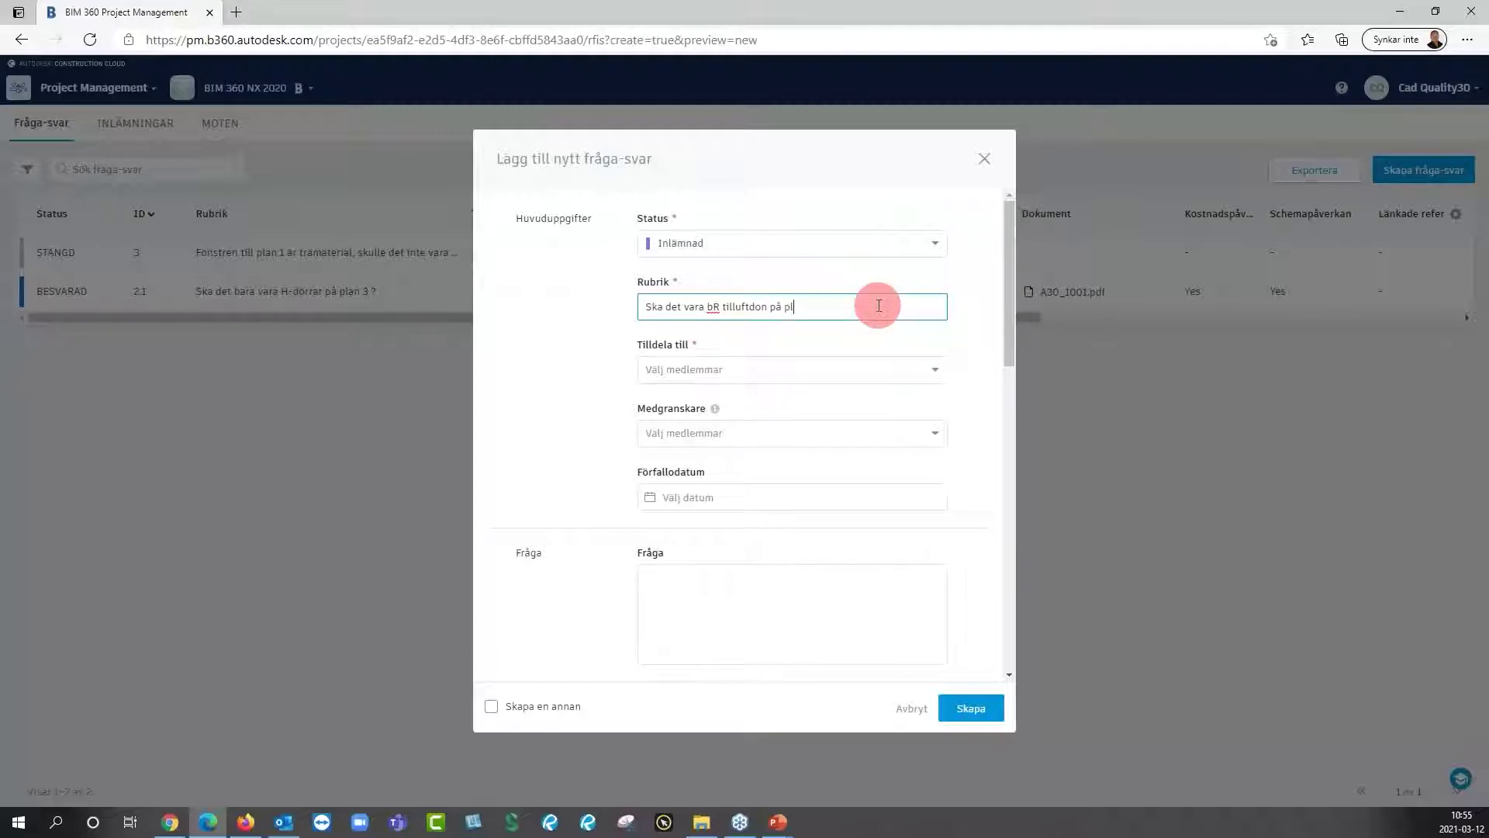
{"action": "type", "text": "an 2 och inga F-Don"}
{"action": "key", "text": "BackSpace"}
{"action": "key", "text": "BackSpace"}
{"action": "type", "text": "ör"}
{"action": "type", "text": " ?"}
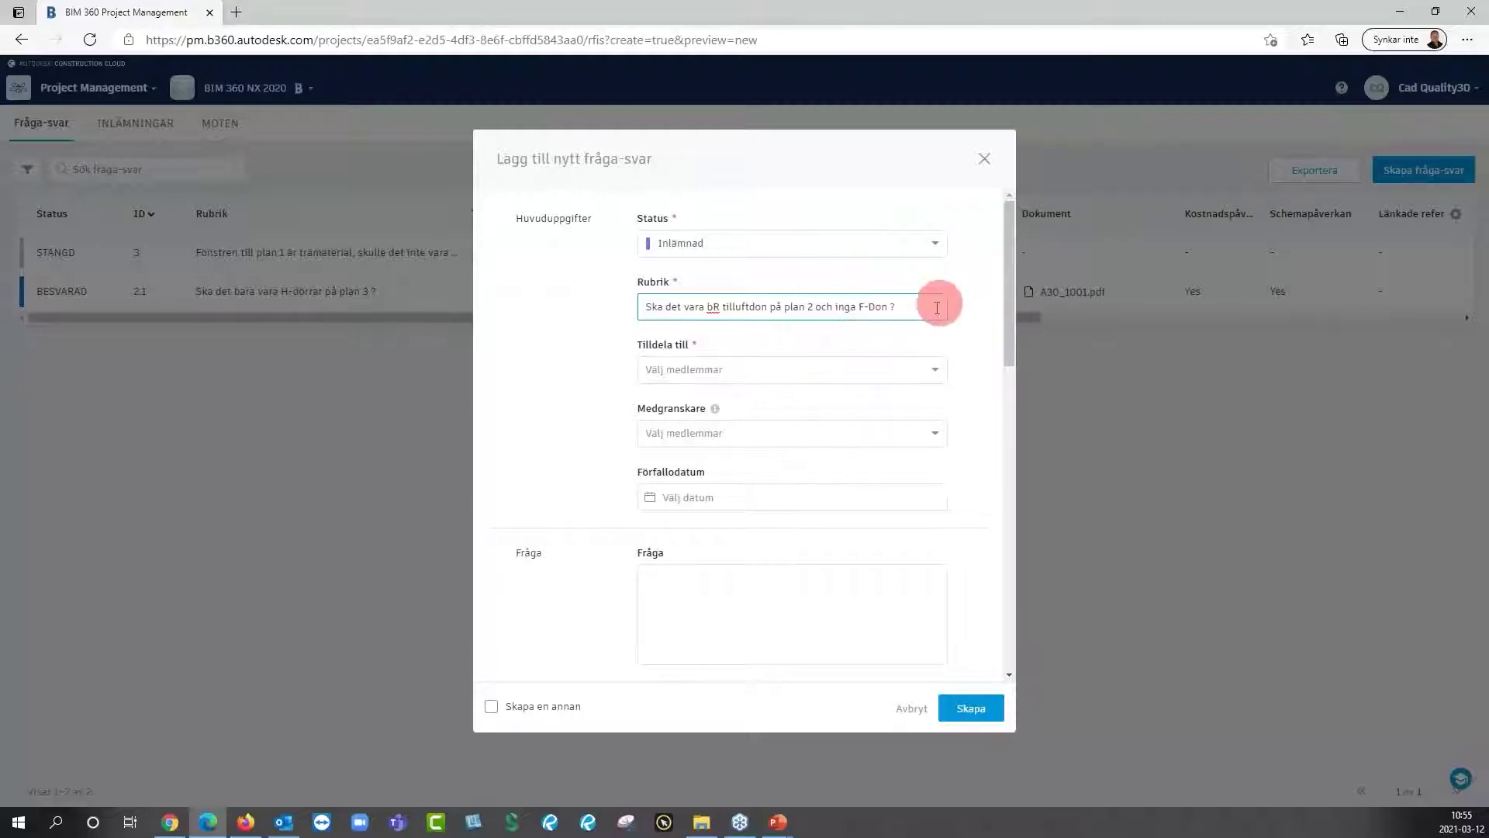
Assign the new RFI to the Symetri Europe member and set its due date to Mar 12.
{"action": "left_click", "coordinate": [937, 377]}
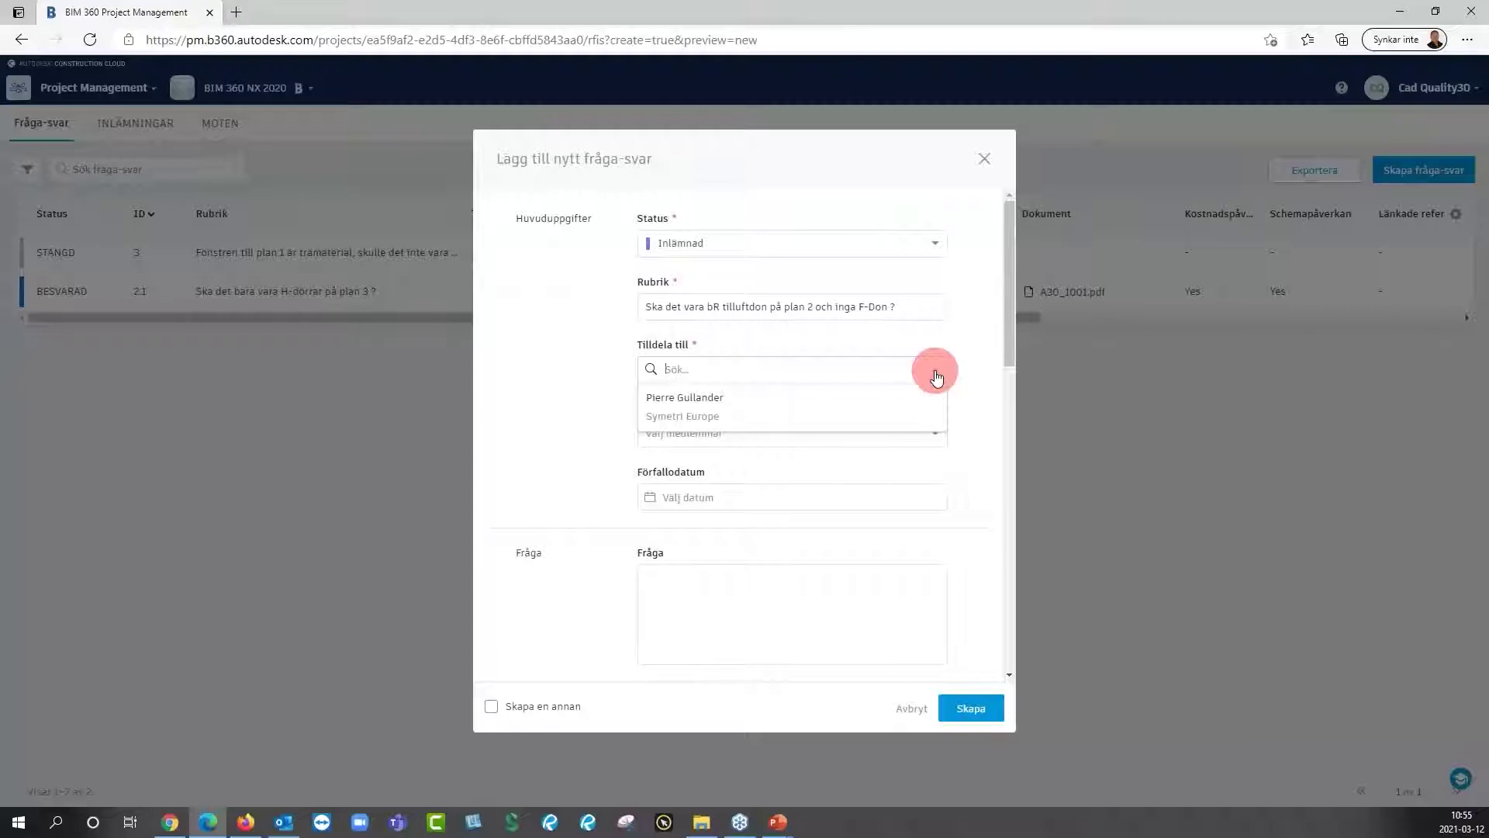
{"action": "left_click", "coordinate": [698, 398]}
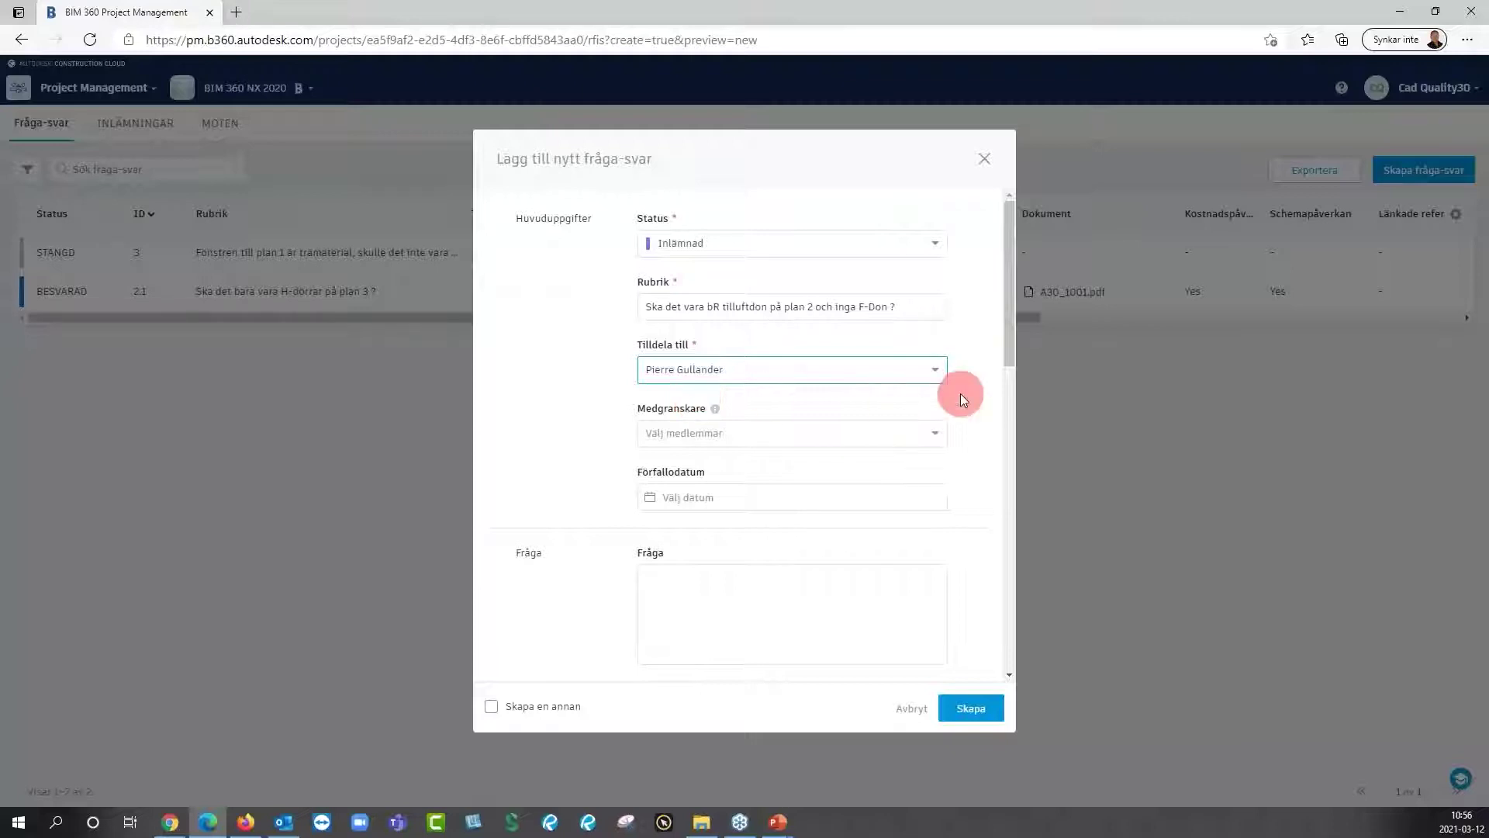
{"action": "left_click", "coordinate": [918, 496]}
{"action": "left_click", "coordinate": [762, 558]}
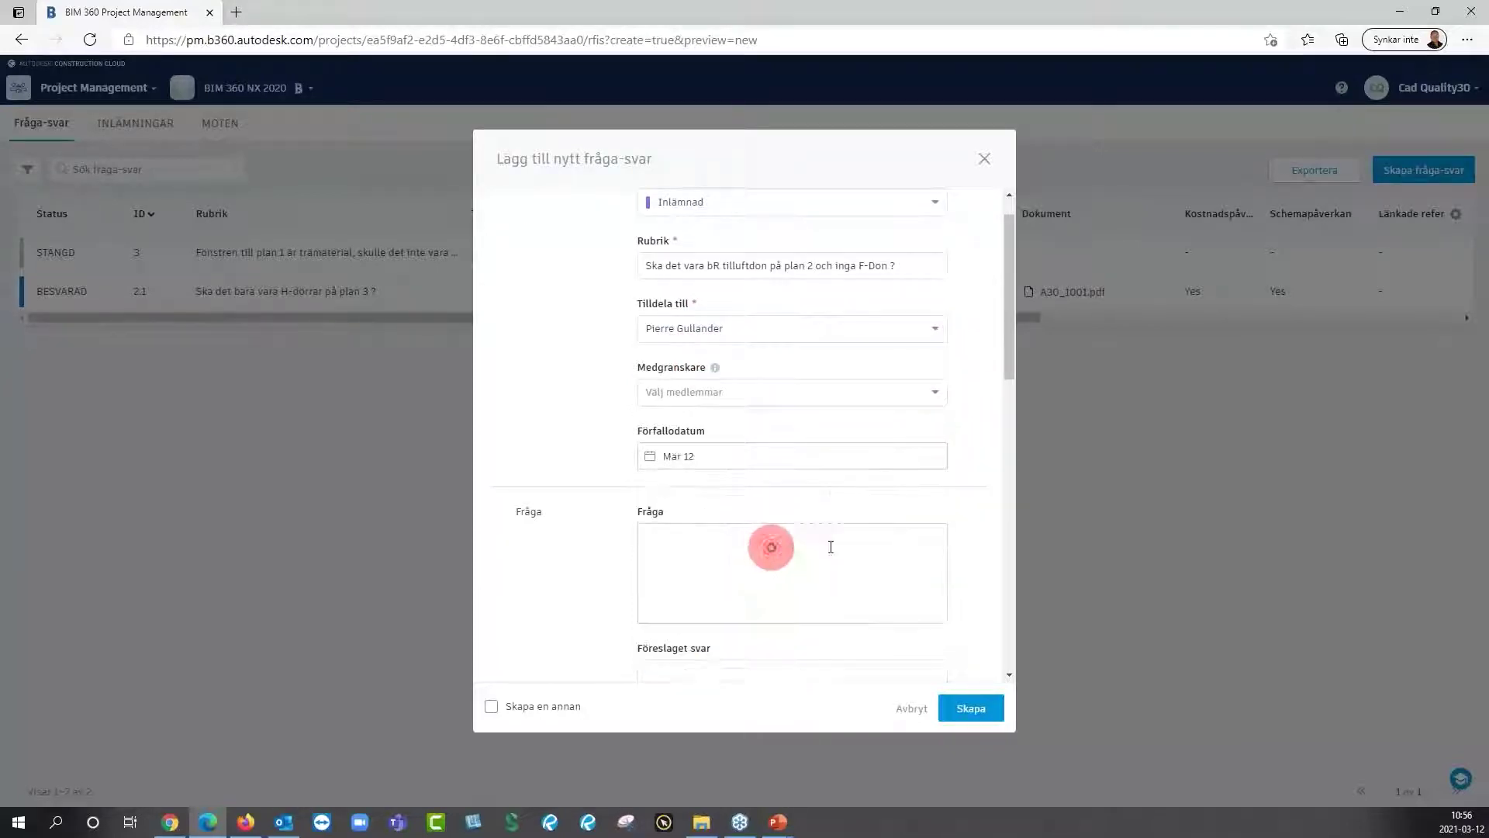
Copy the RFI's title text into its question field (Fråga).
{"action": "left_click", "coordinate": [887, 264]}
{"action": "left_click_drag", "start_coordinate": [904, 266], "coordinate": [624, 270]}
{"action": "key", "text": "ctrl+c"}
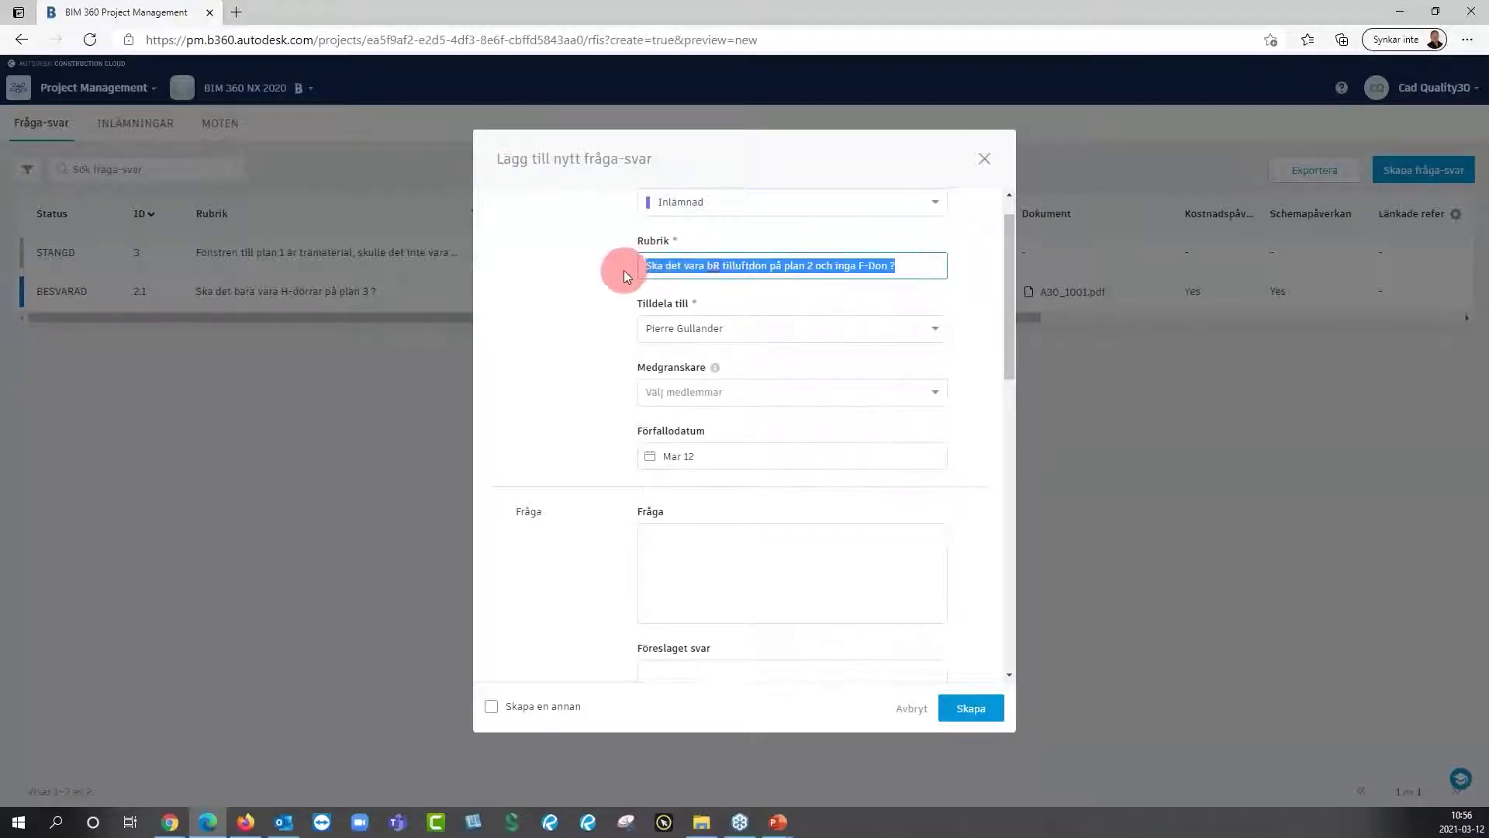
{"action": "left_click", "coordinate": [746, 559]}
{"action": "key", "text": "ctrl+v"}
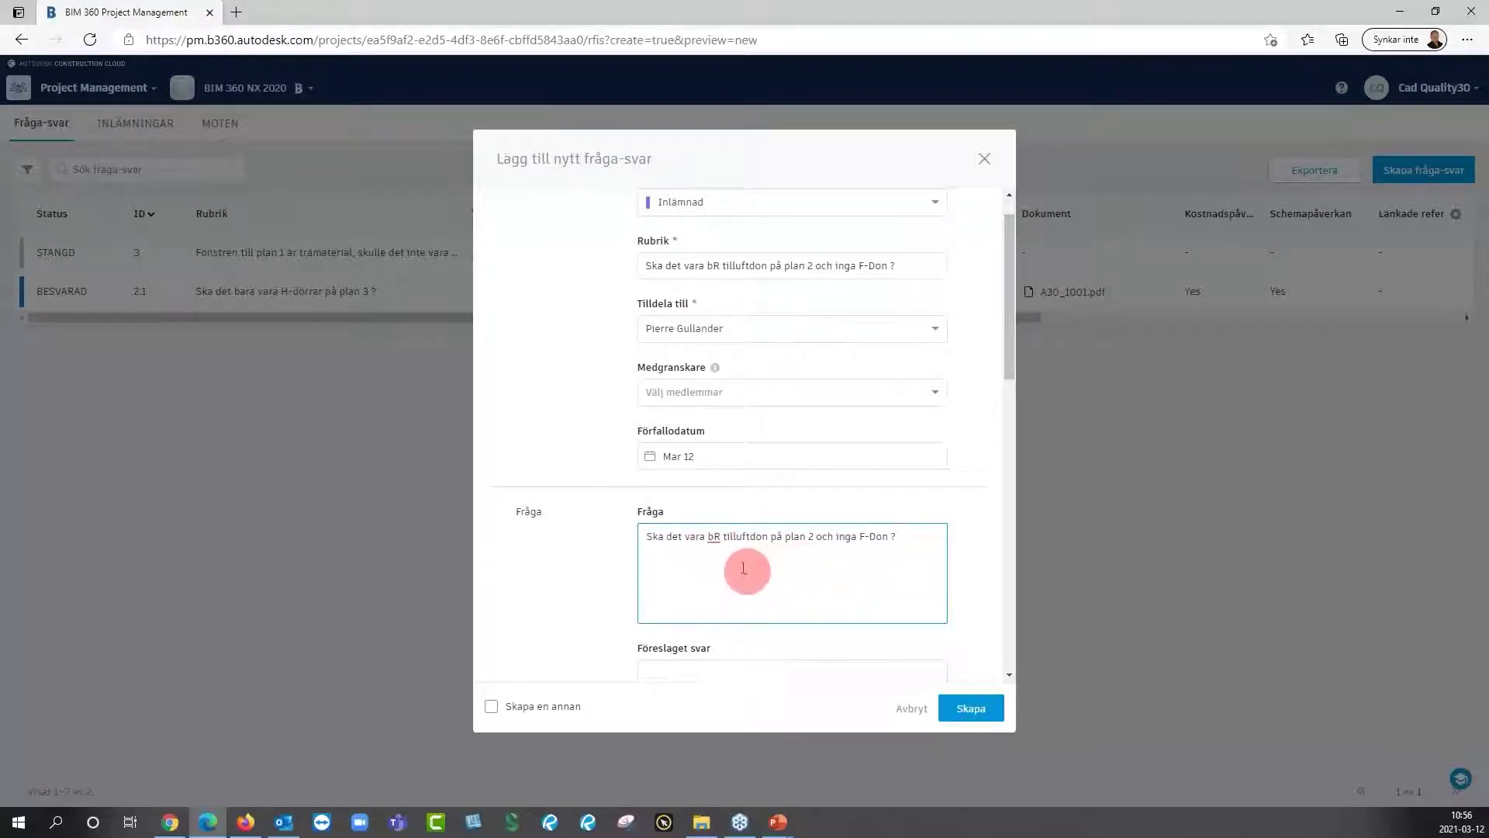
Correct "bR" to "bara" in the RFI's question text.
{"action": "key", "text": "Delete"}
{"action": "type", "text": "aar"}
{"action": "key", "text": "BackSpace"}
{"action": "key", "text": "BackSpace"}
{"action": "type", "text": "ra"}
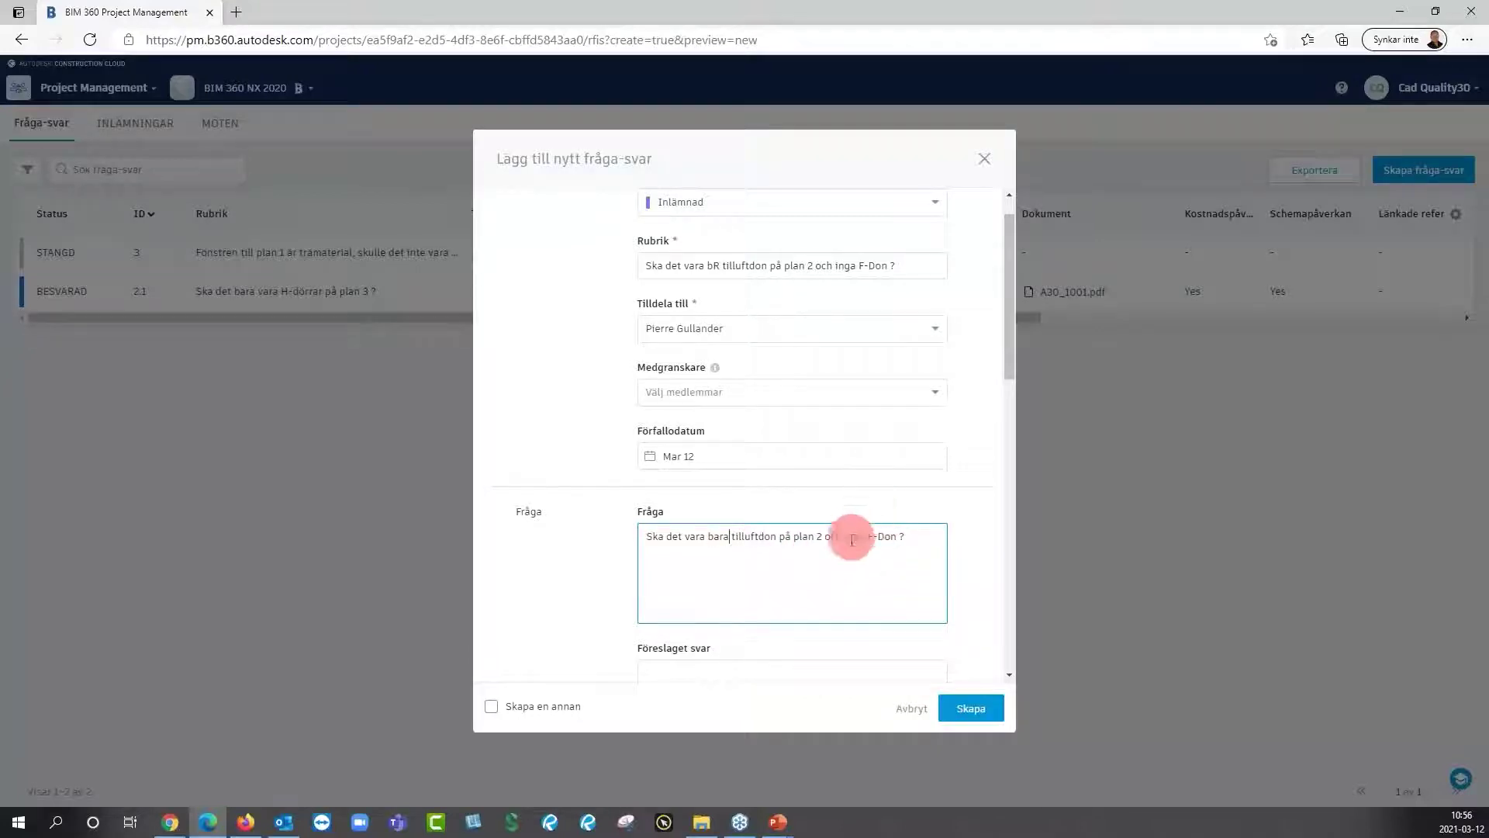
{"action": "left_click_drag", "start_coordinate": [1009, 370], "coordinate": [1002, 506]}
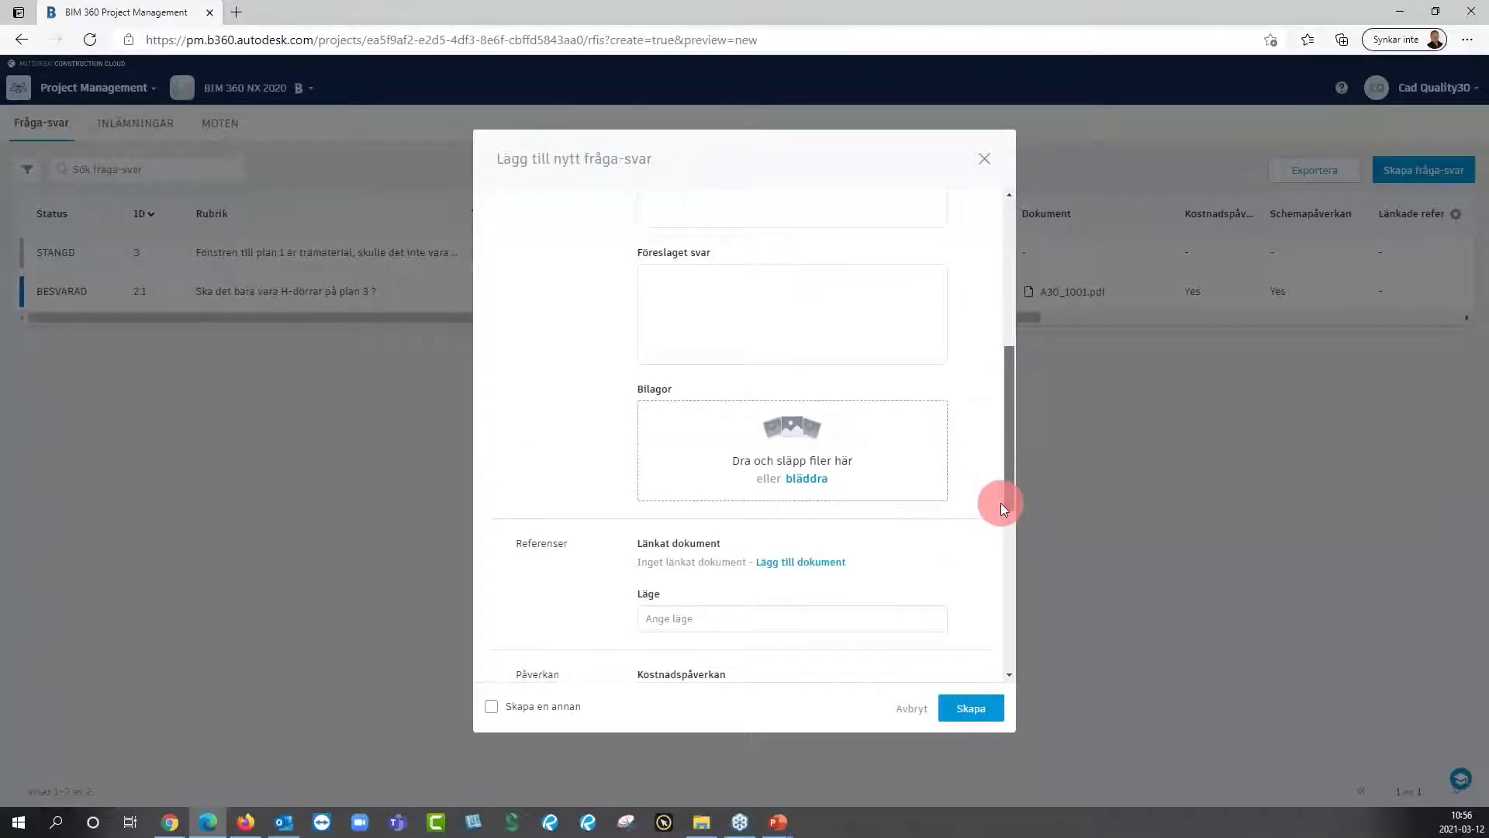
Examine the available choices for the new RFI's cost impact (Kostnadspåverkan) and schedule impact (Schemapåverkan).
{"action": "left_click_drag", "start_coordinate": [1000, 502], "coordinate": [982, 579]}
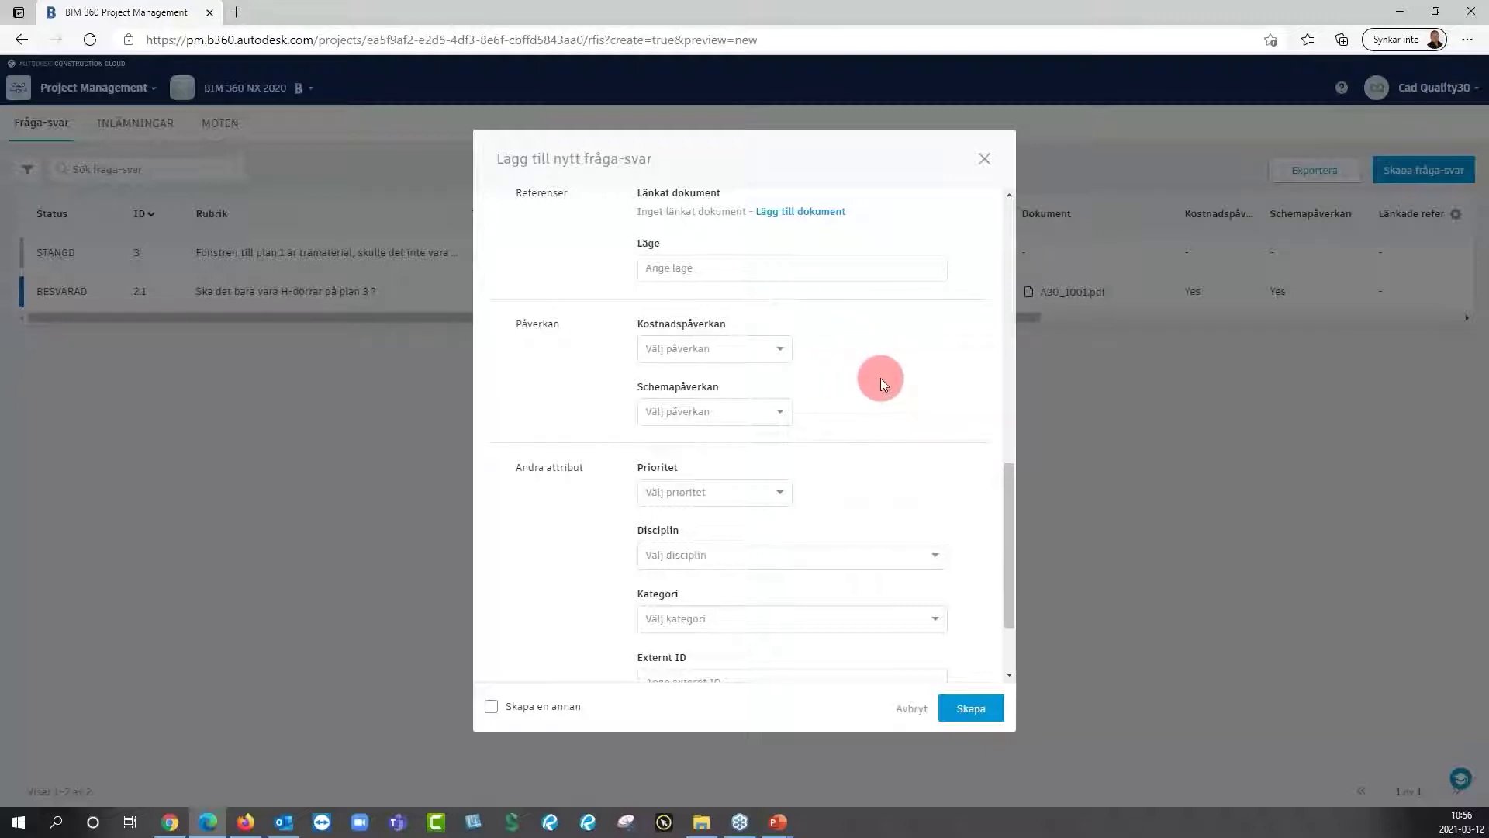
{"action": "left_click", "coordinate": [779, 349]}
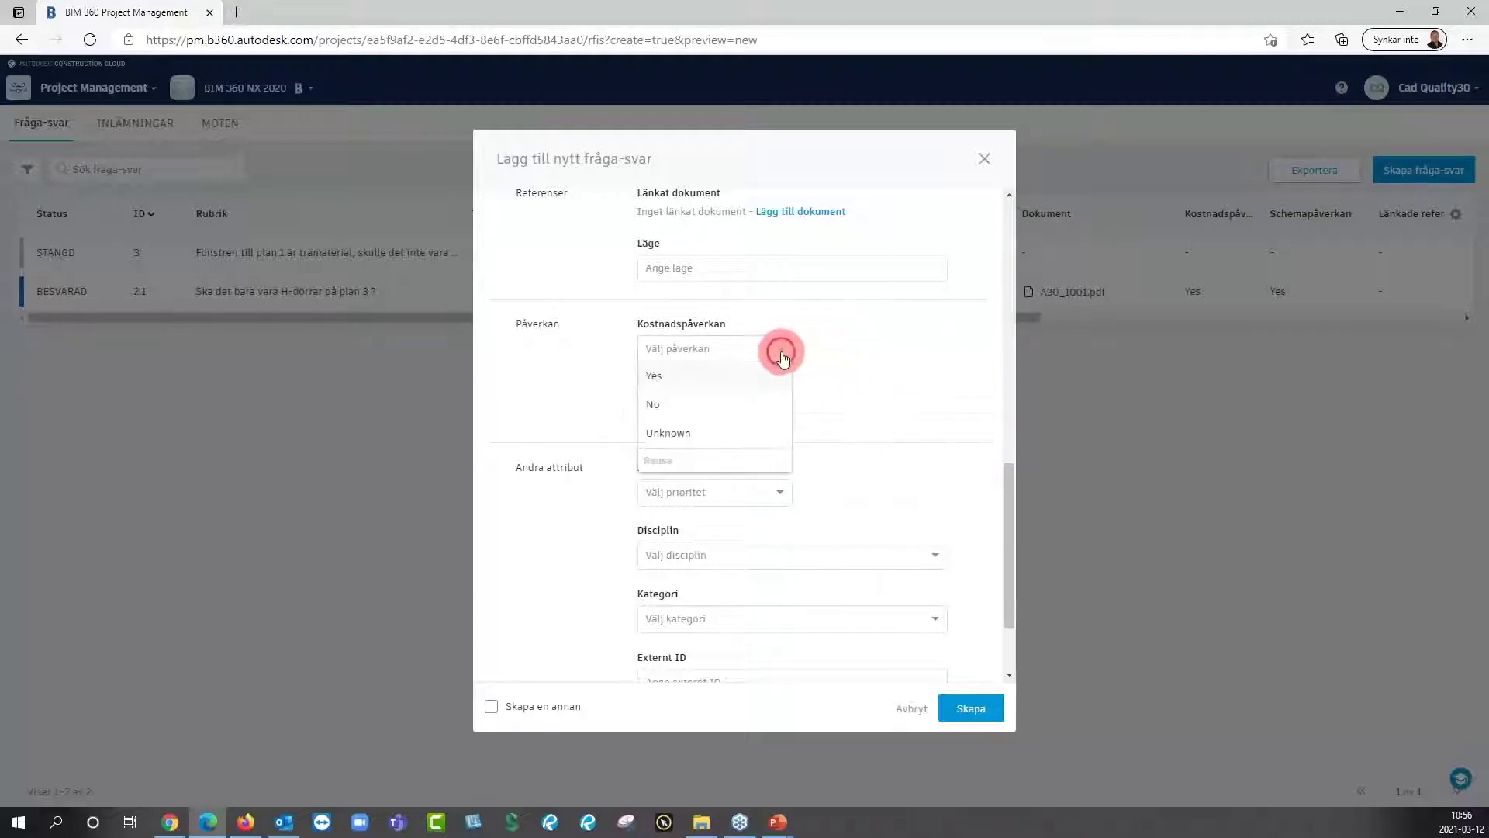
{"action": "left_click", "coordinate": [881, 352]}
{"action": "left_click", "coordinate": [783, 411]}
{"action": "left_click", "coordinate": [889, 393]}
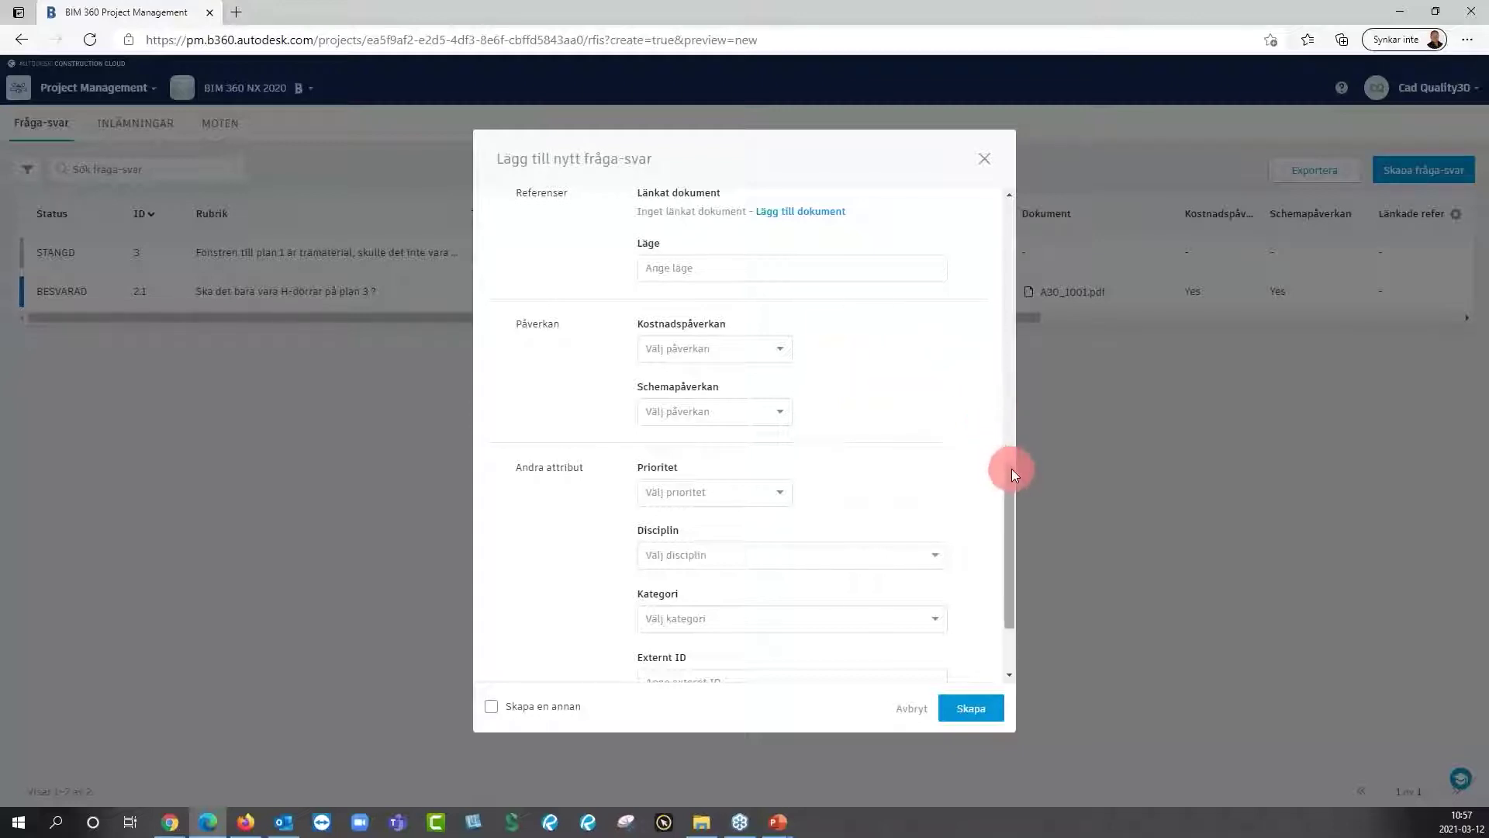
Examine the new RFI's priority, discipline and category choices and its external ID and distribution fields.
{"action": "left_click_drag", "start_coordinate": [1011, 469], "coordinate": [1003, 529]}
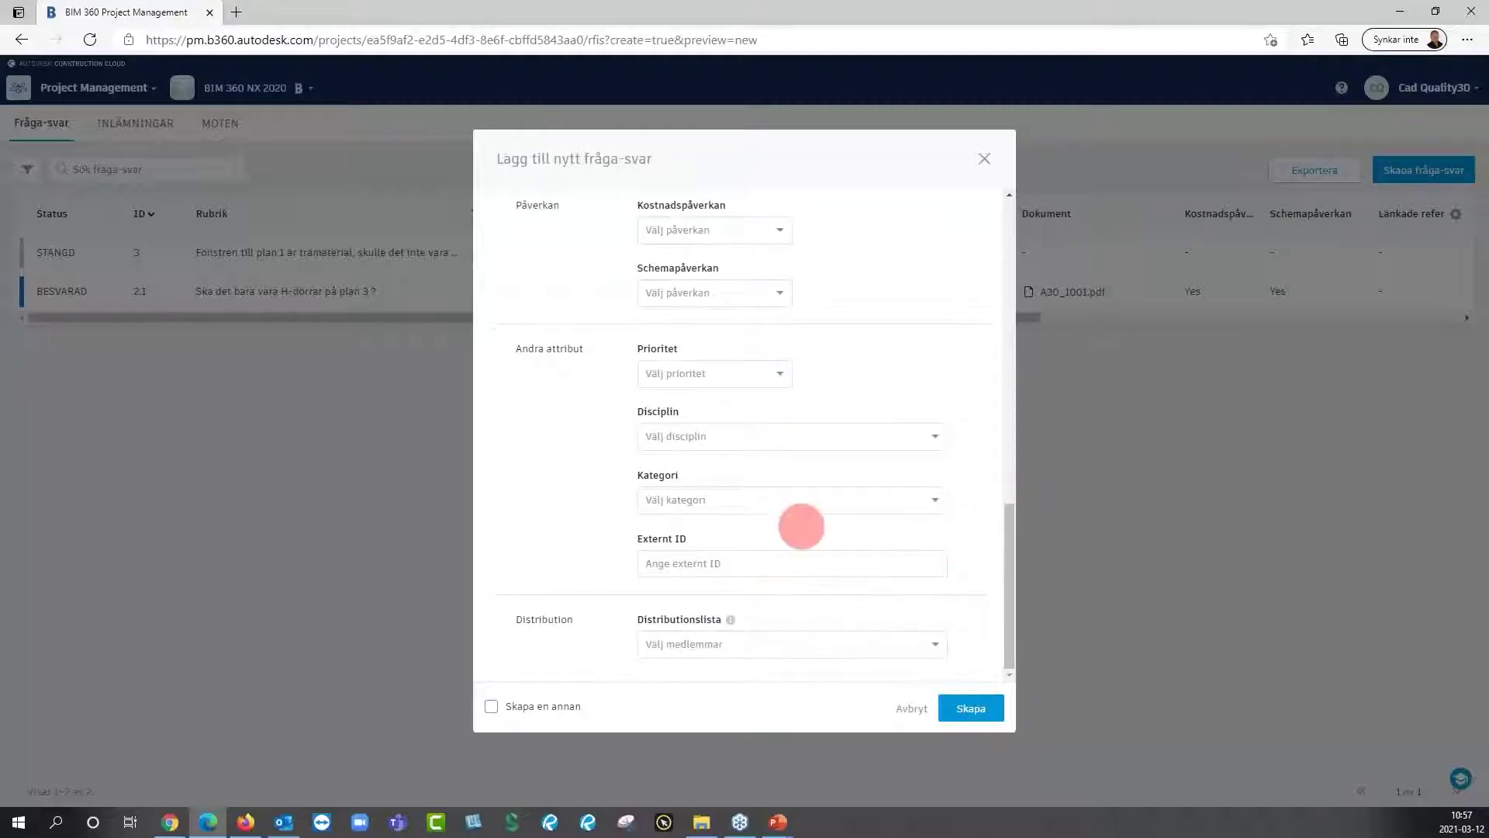
{"action": "left_click", "coordinate": [761, 377]}
{"action": "left_click", "coordinate": [878, 371]}
{"action": "left_click", "coordinate": [929, 433]}
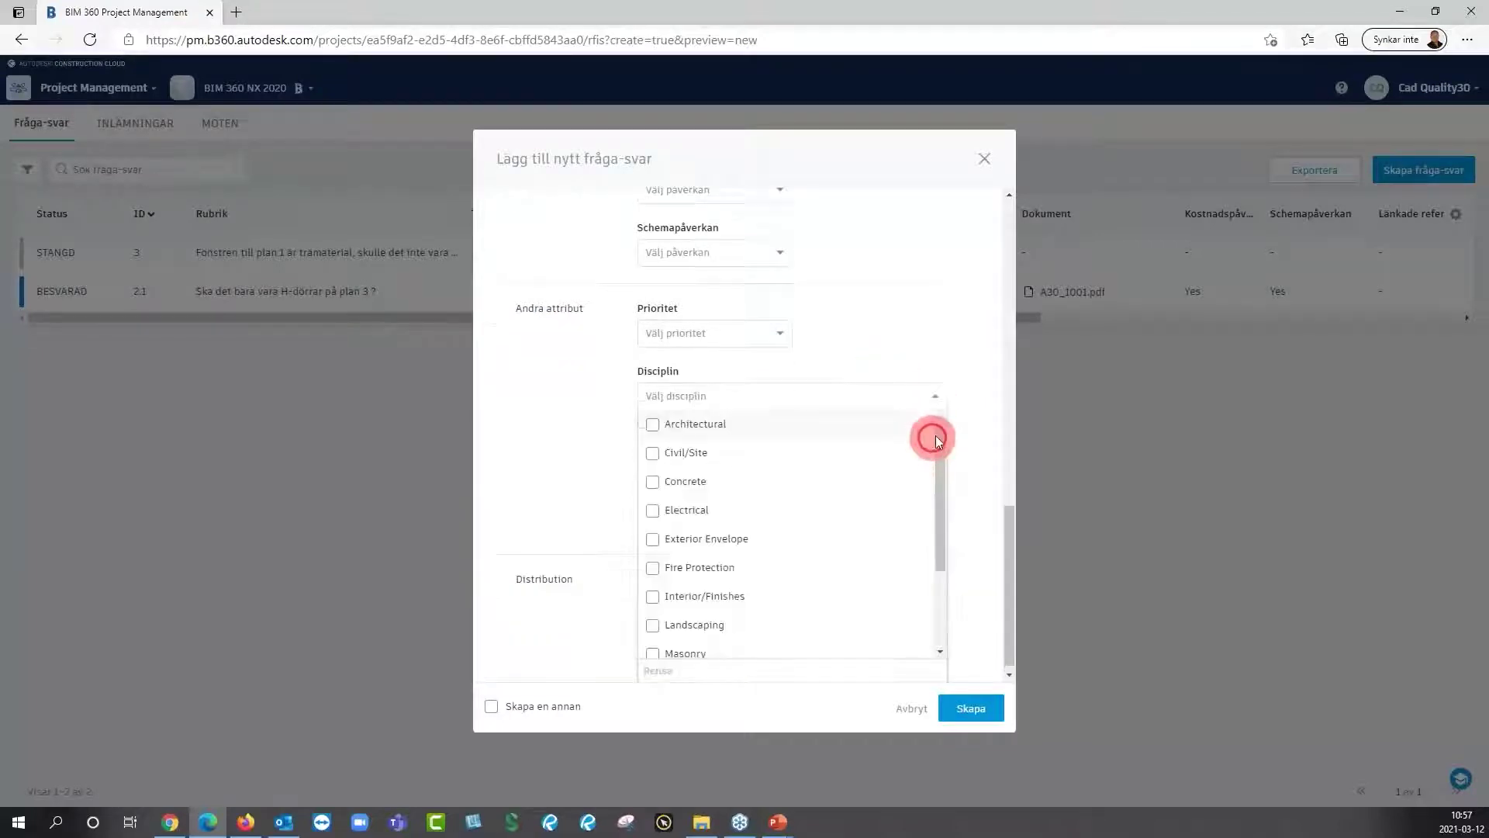
{"action": "left_click", "coordinate": [979, 404]}
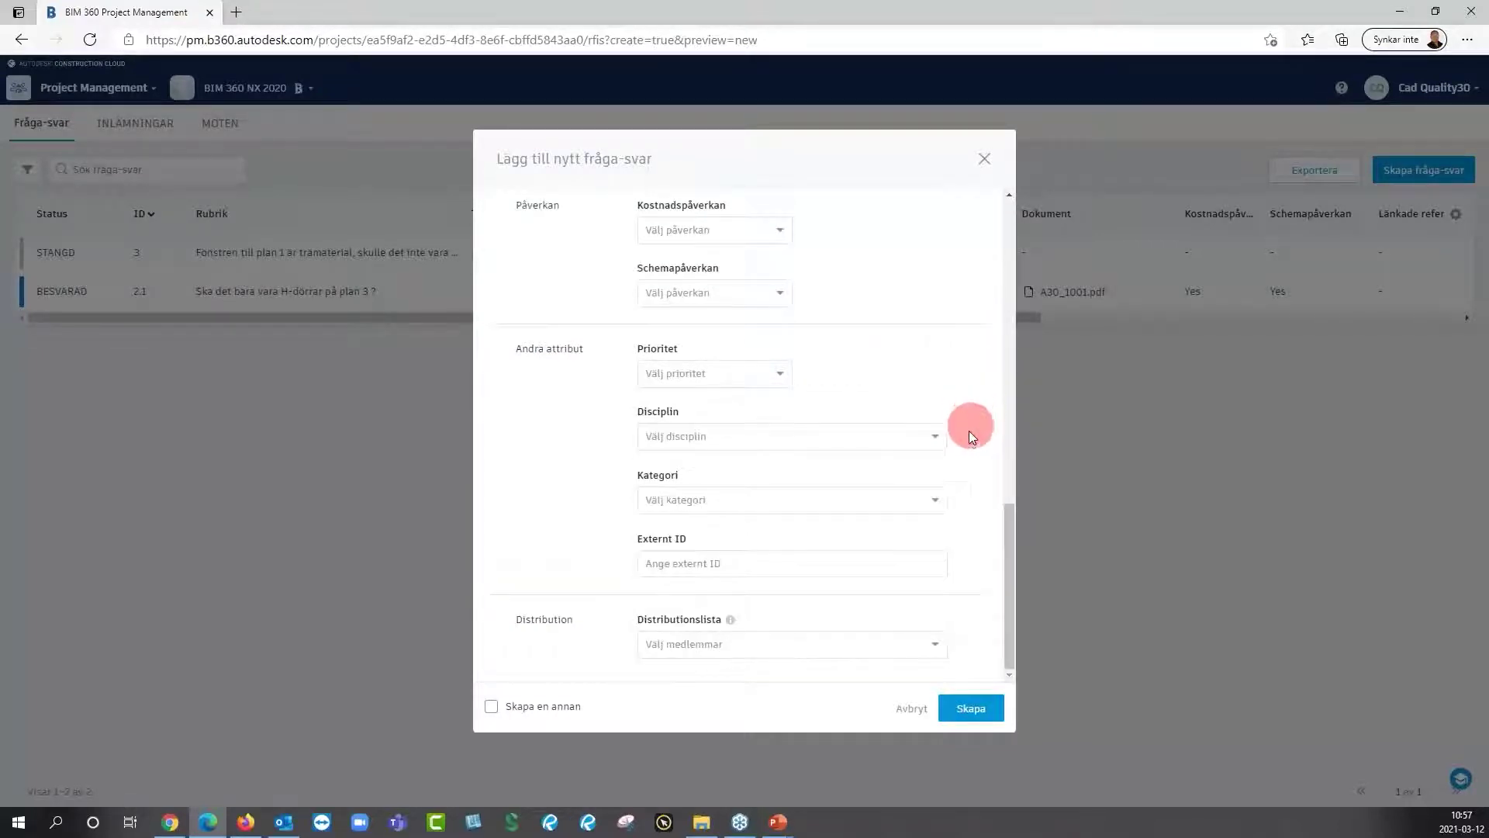
{"action": "left_click", "coordinate": [940, 503]}
{"action": "left_click", "coordinate": [974, 462]}
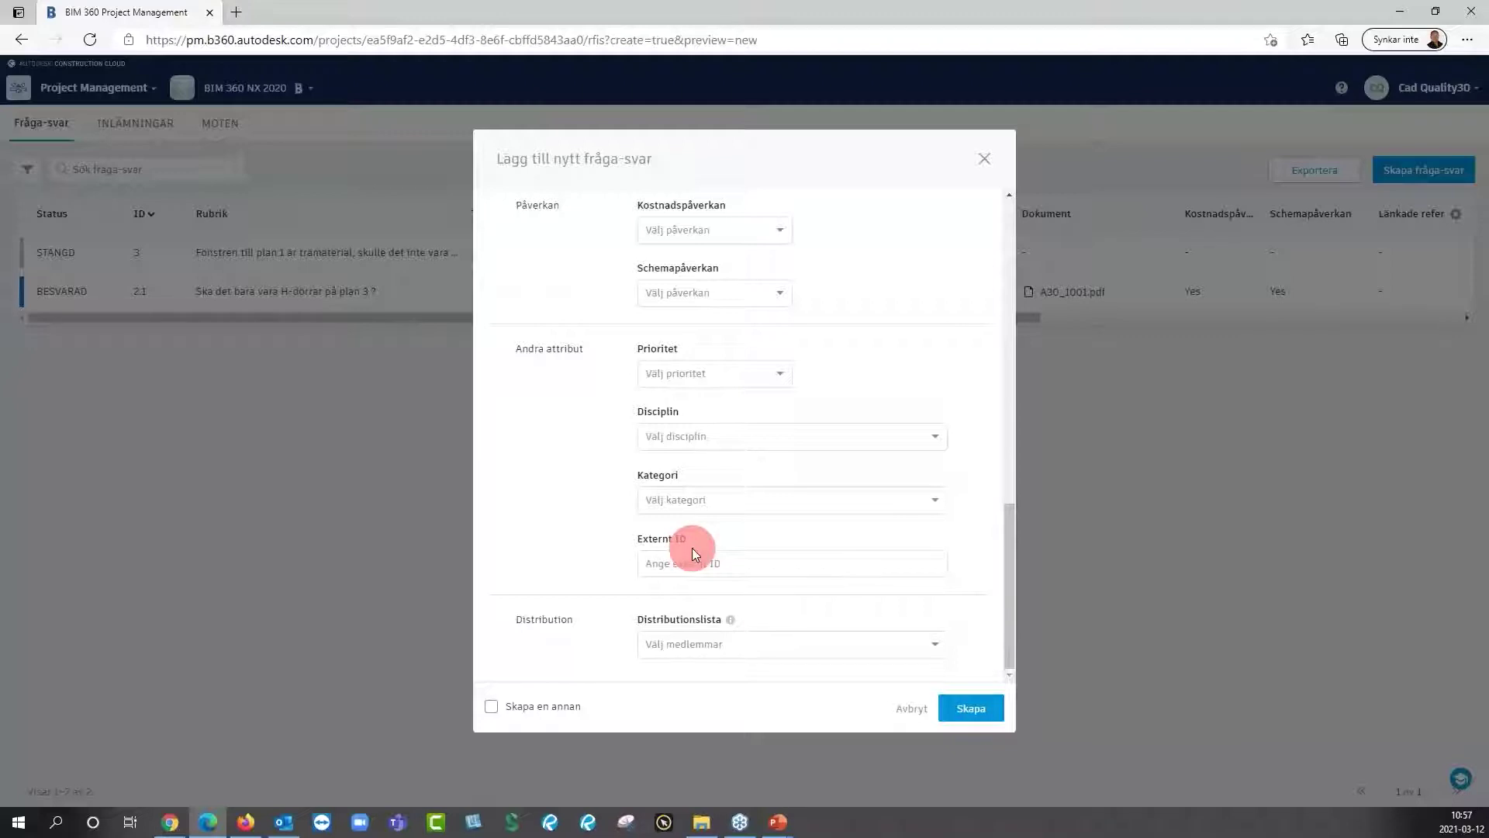
{"action": "left_click", "coordinate": [665, 561]}
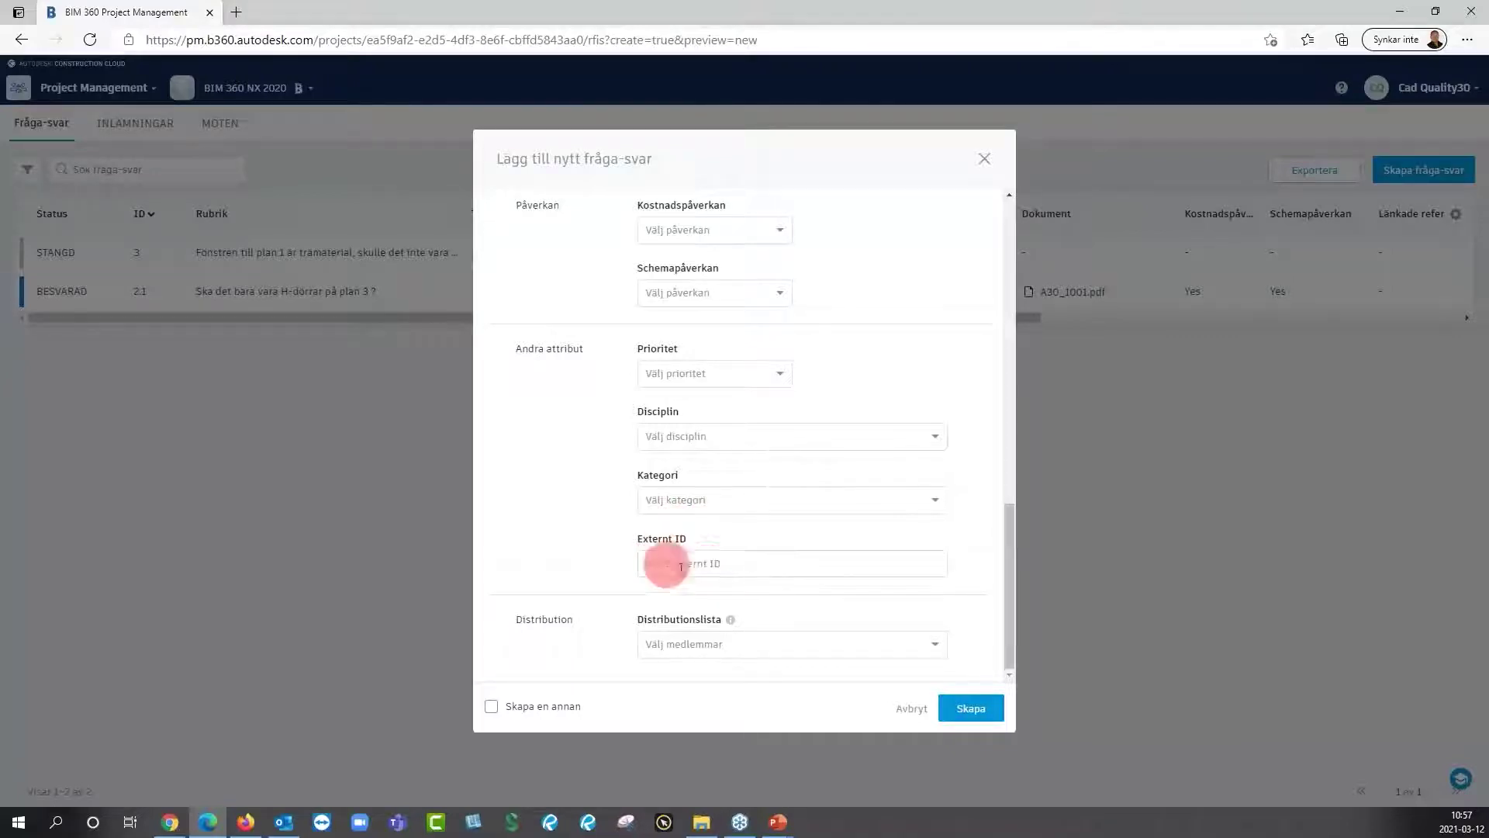
{"action": "left_click", "coordinate": [721, 562]}
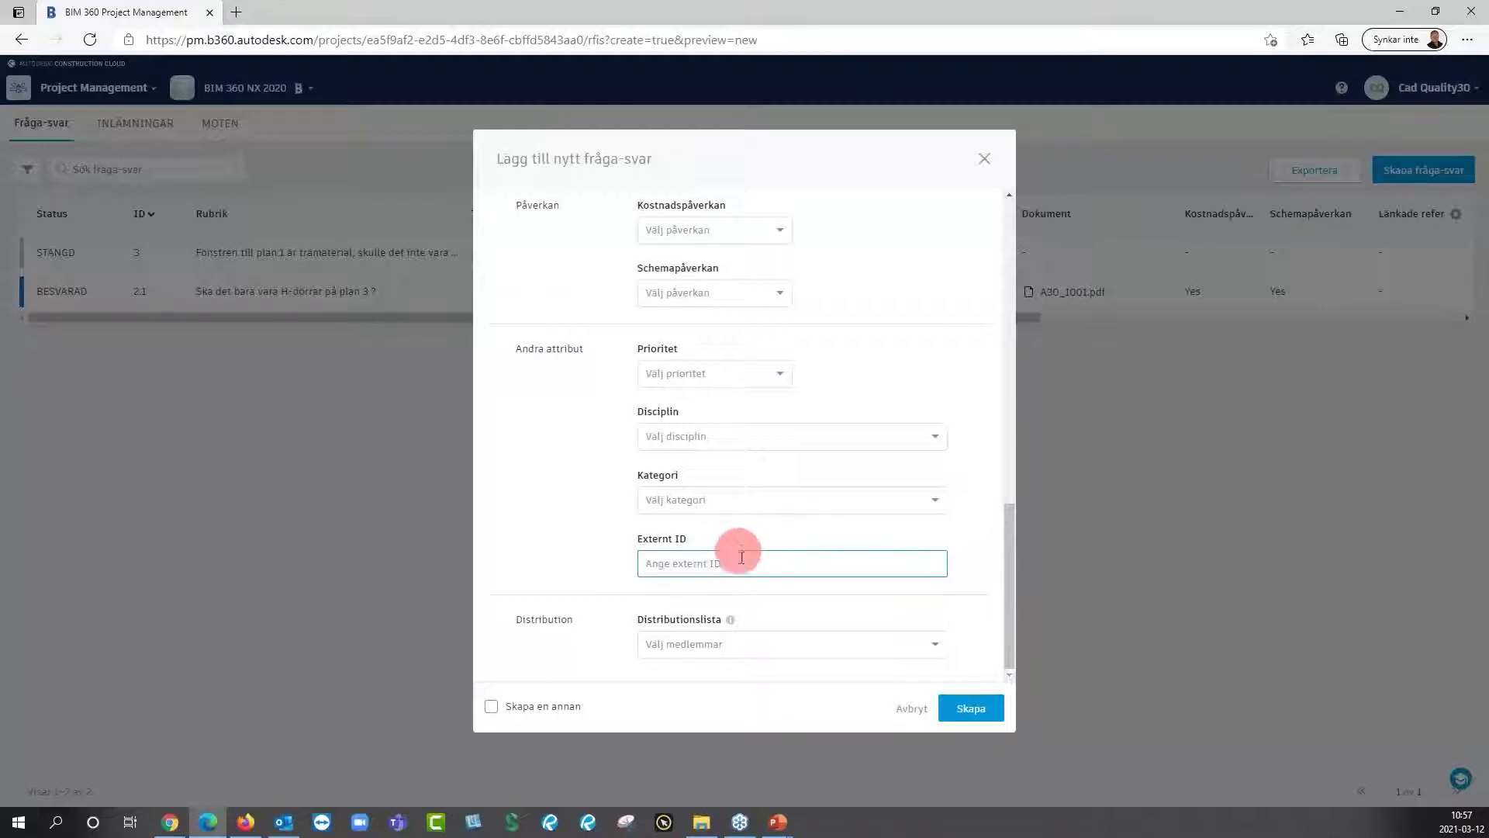
{"action": "left_click", "coordinate": [1008, 593]}
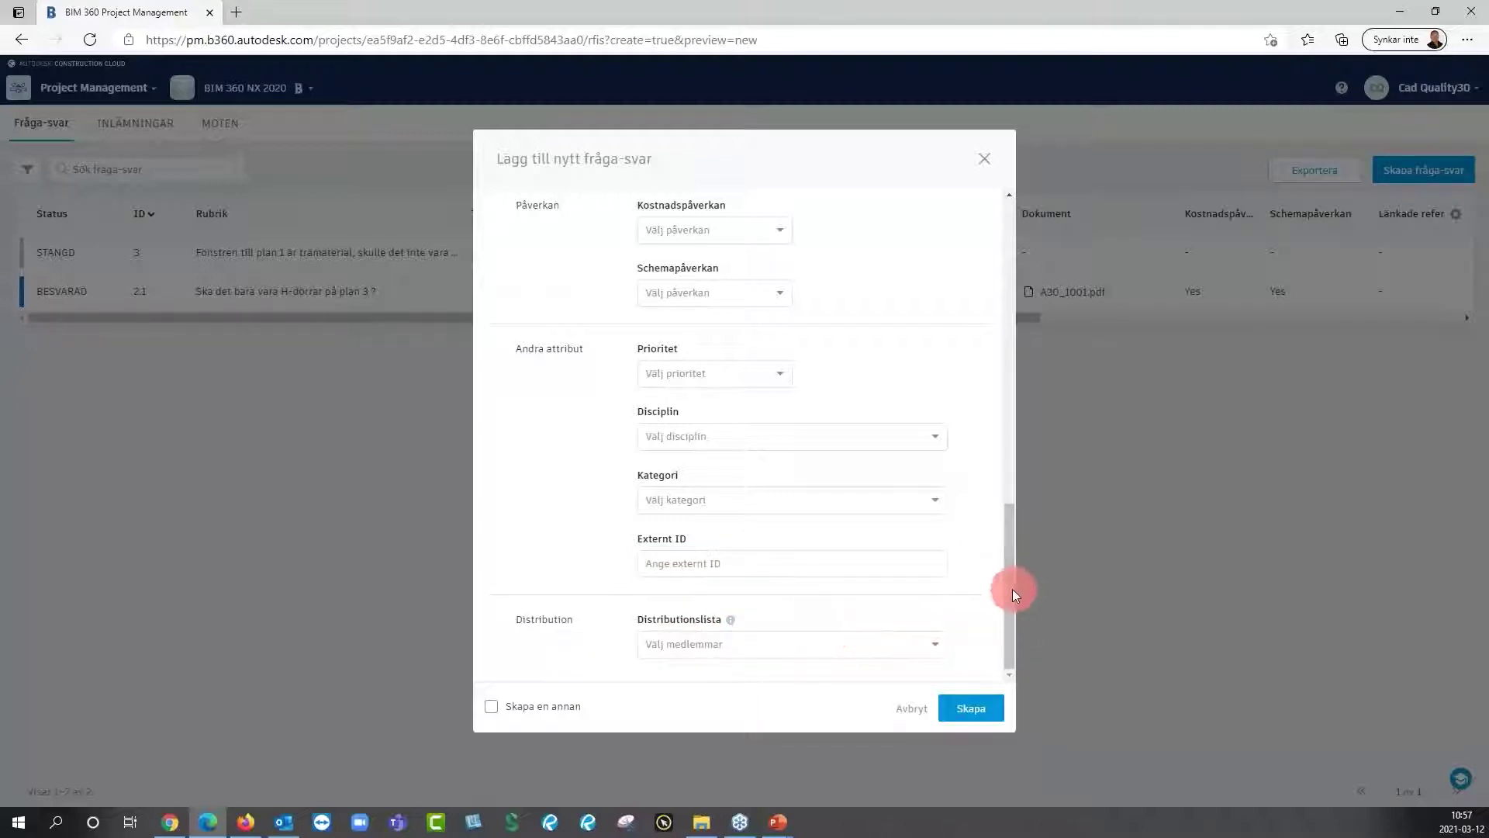
Set the new RFI's priority to High and its discipline to Mechanical.
{"action": "left_click_drag", "start_coordinate": [1009, 571], "coordinate": [991, 523]}
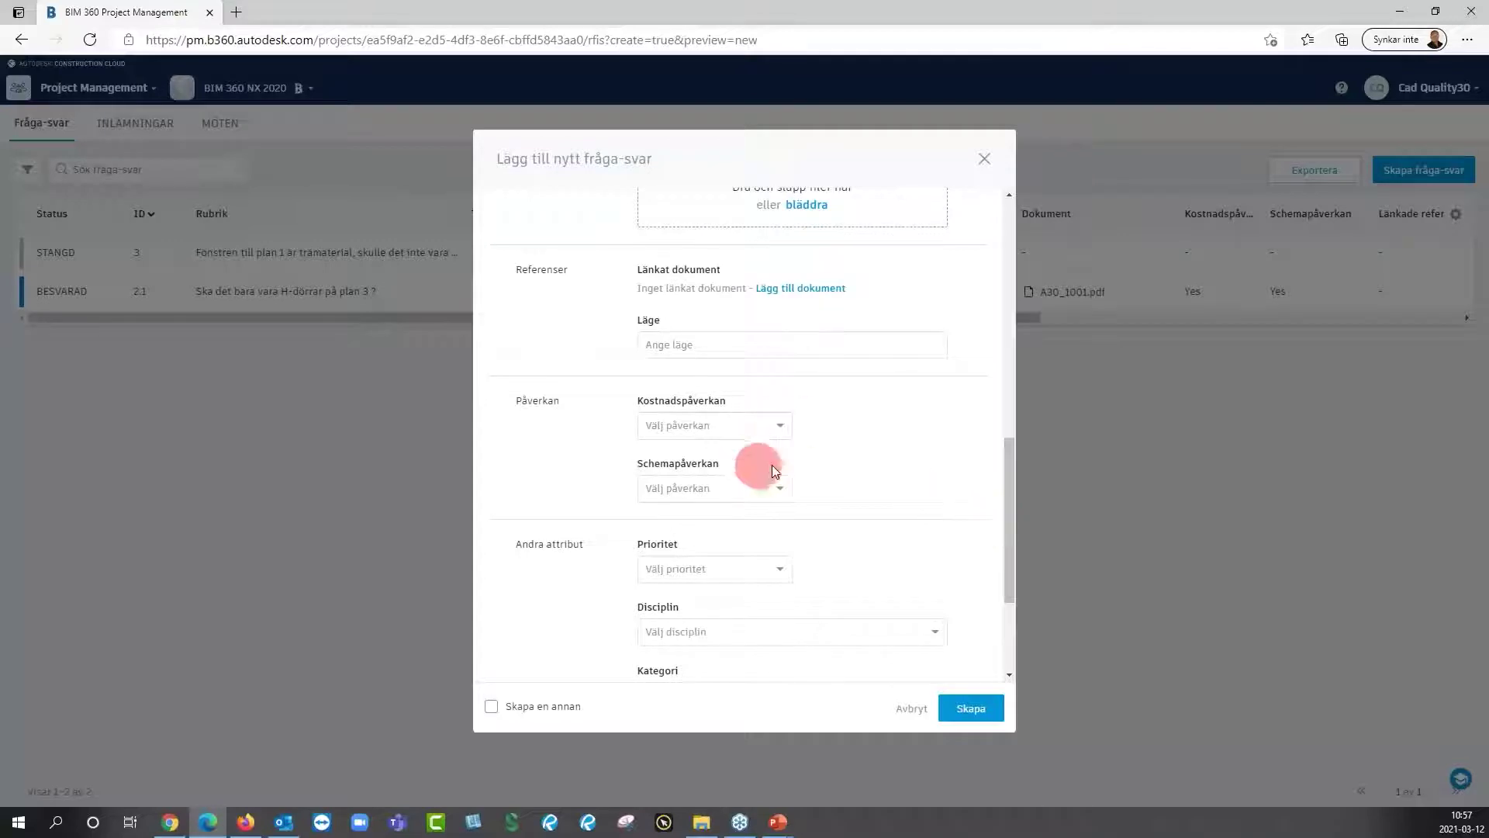
{"action": "left_click", "coordinate": [776, 577]}
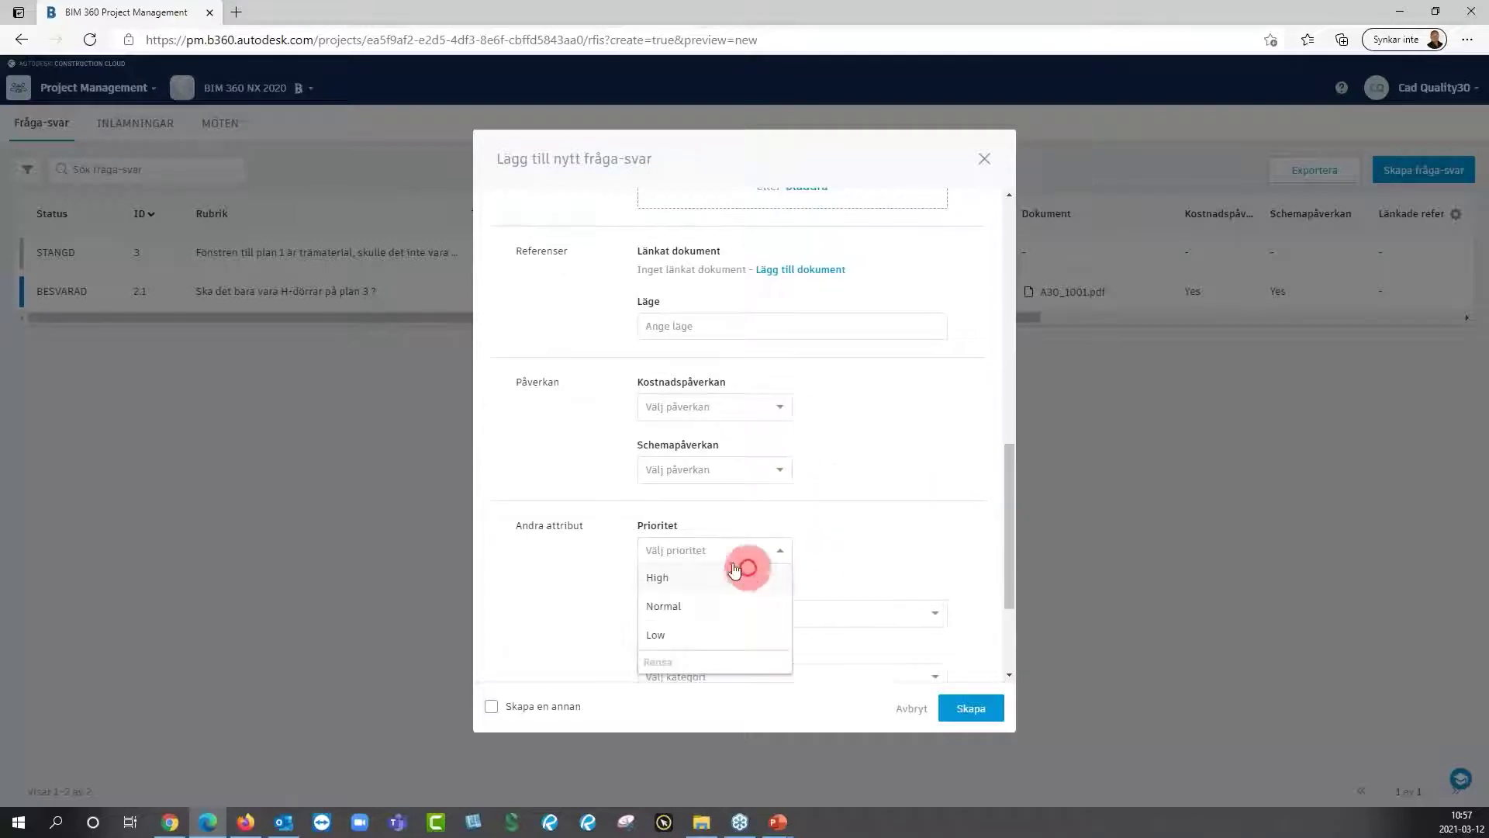
{"action": "left_click", "coordinate": [658, 583]}
{"action": "left_click", "coordinate": [906, 613]}
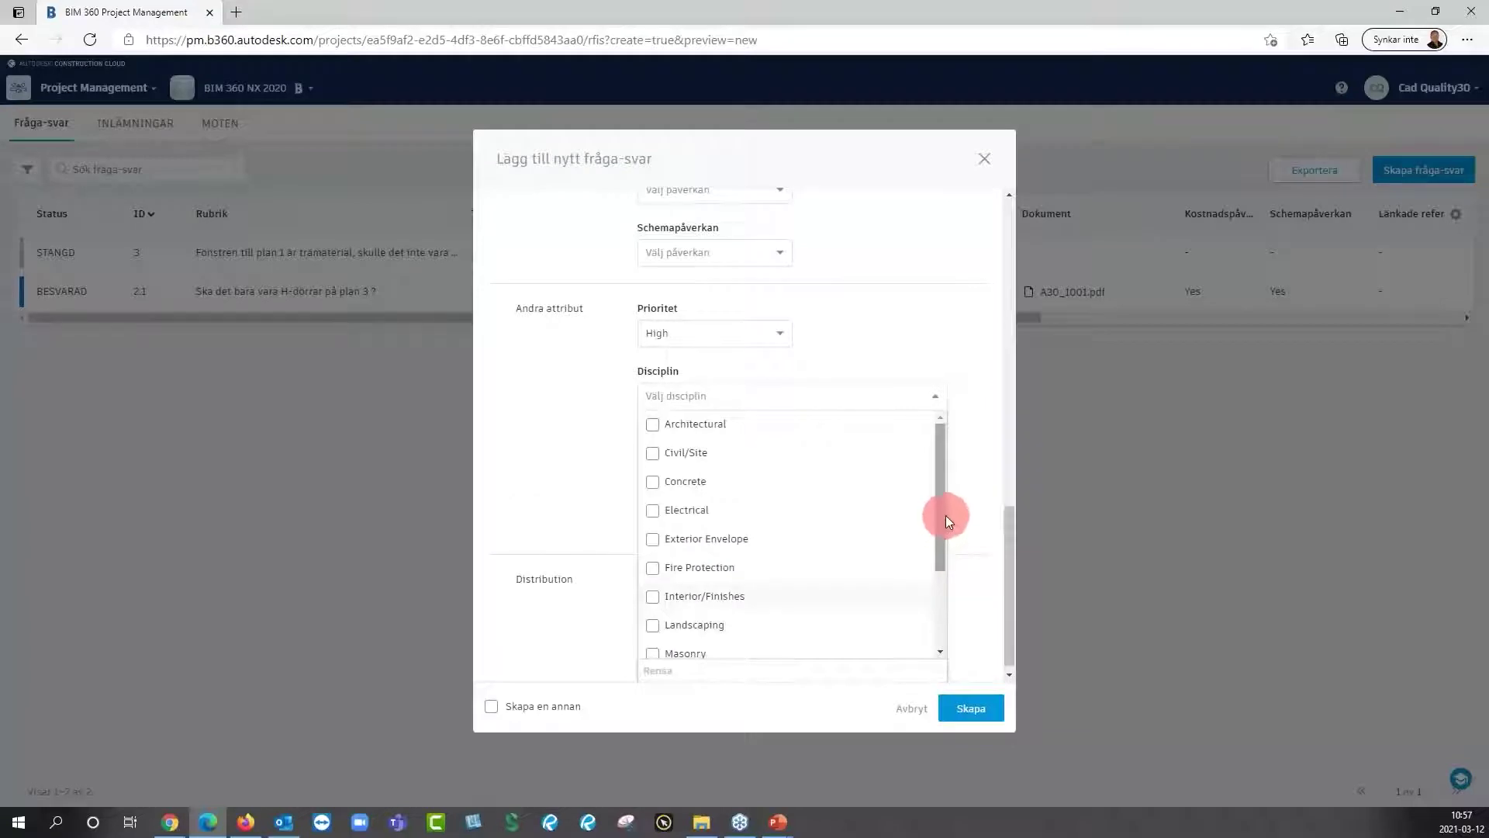
{"action": "left_click_drag", "start_coordinate": [940, 518], "coordinate": [932, 589]}
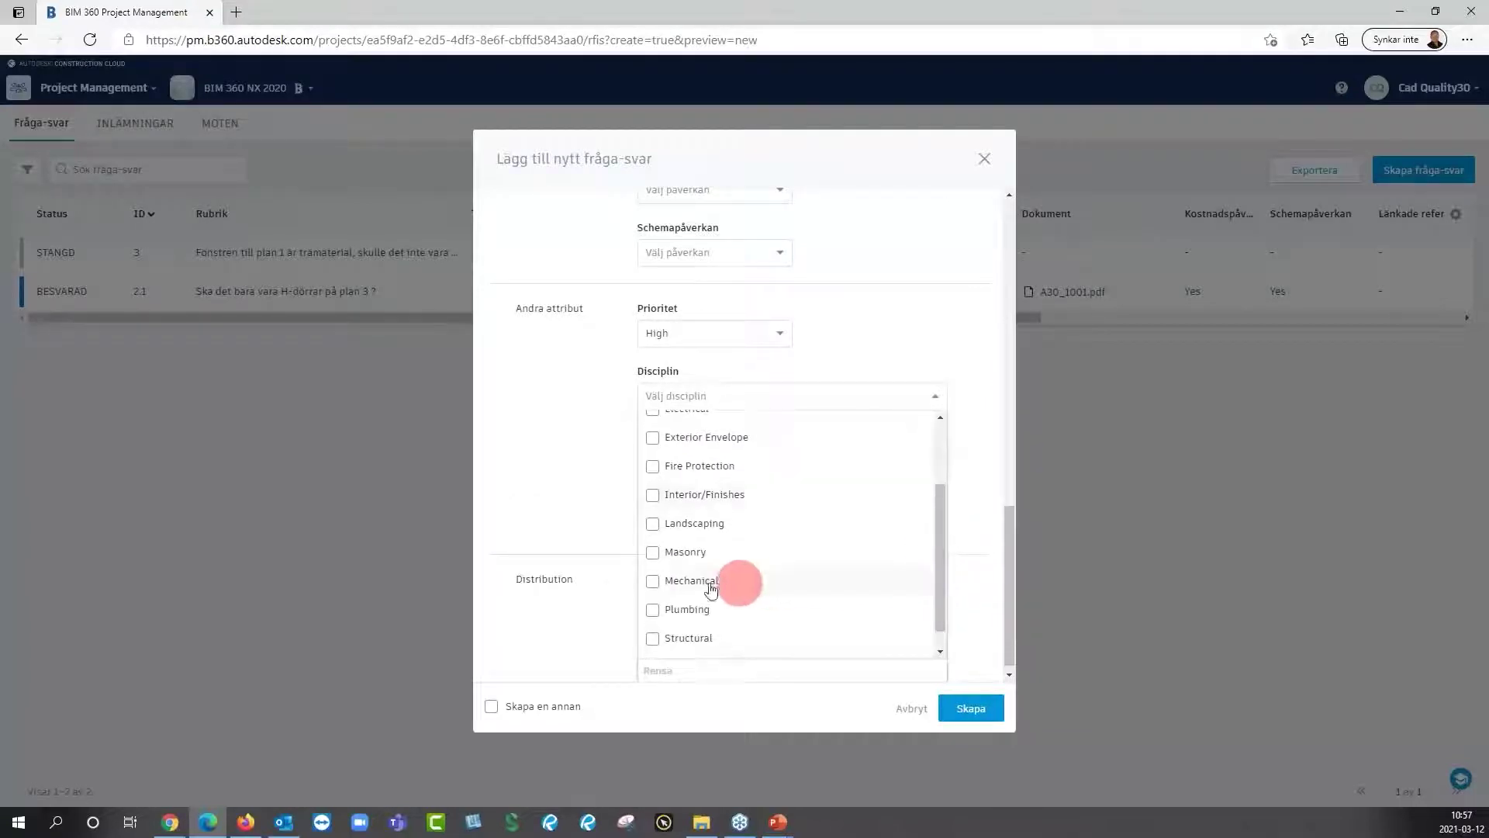
{"action": "left_click", "coordinate": [654, 581]}
{"action": "left_click", "coordinate": [975, 657]}
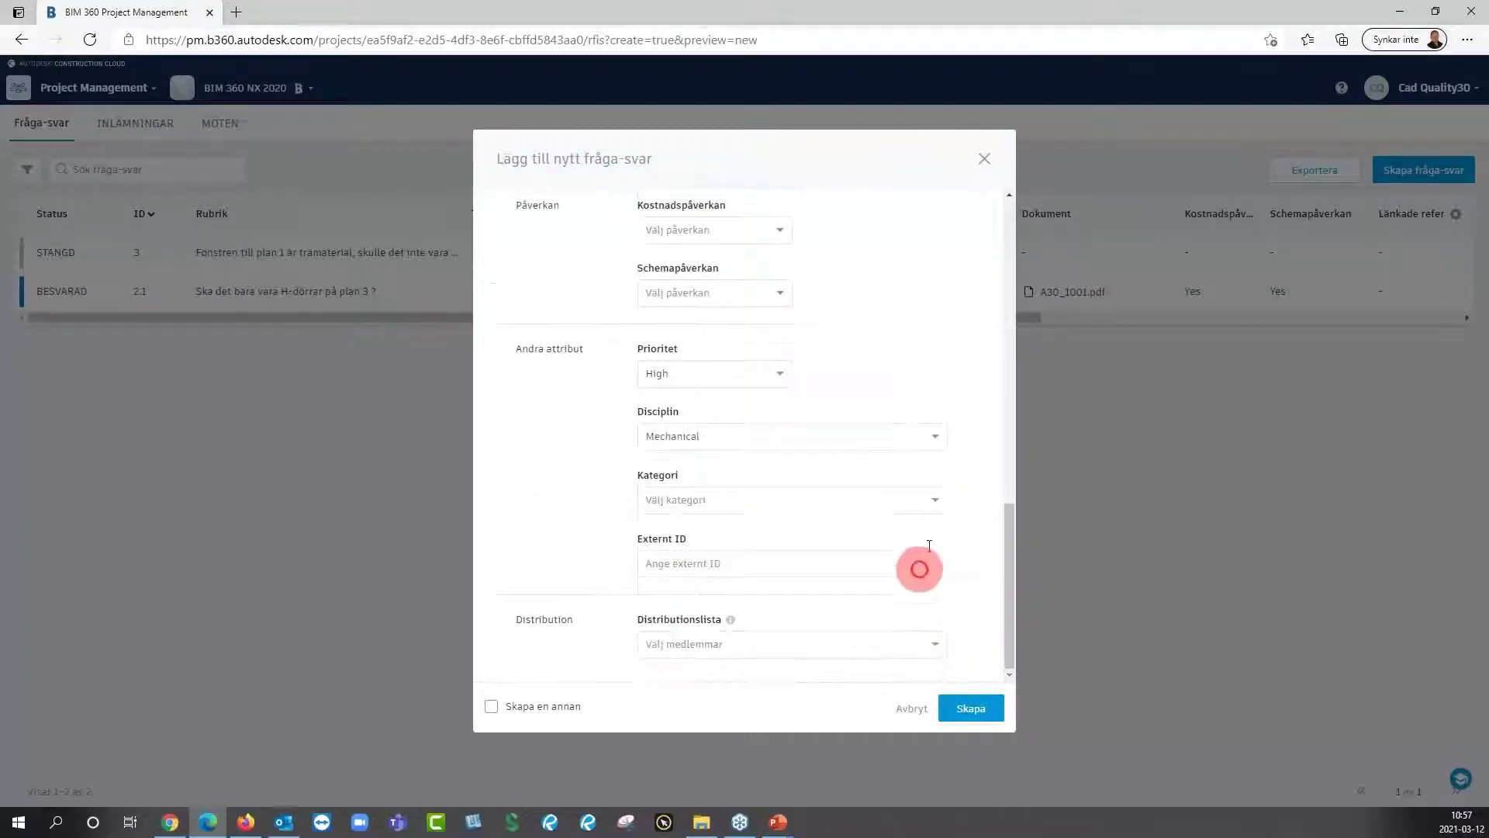
Set the new RFI's category to Documentation Conflict and create the RFI.
{"action": "left_click", "coordinate": [940, 503]}
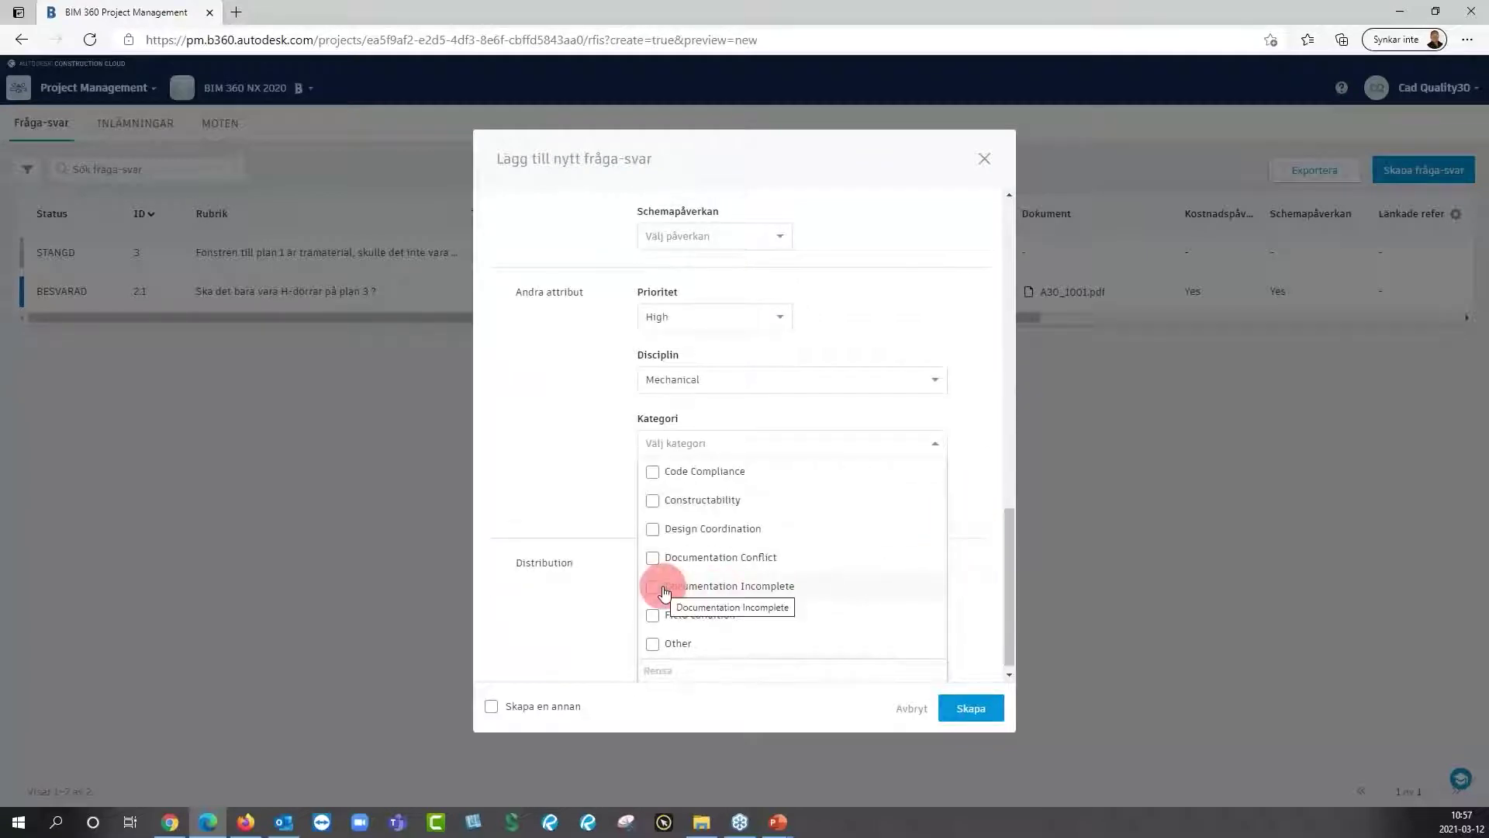
{"action": "left_click", "coordinate": [654, 564]}
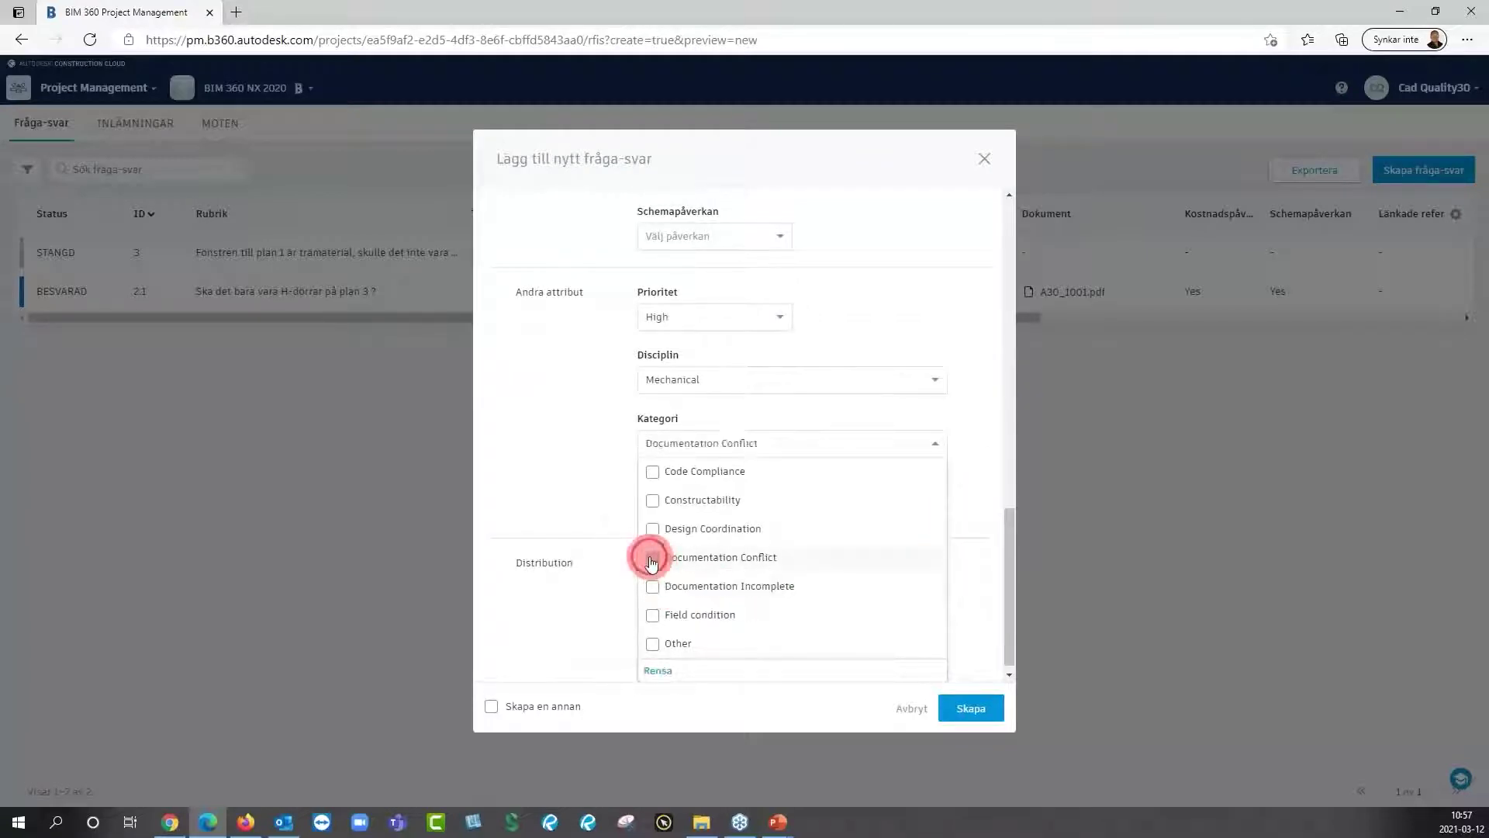
{"action": "left_click", "coordinate": [985, 612]}
{"action": "left_click", "coordinate": [975, 707]}
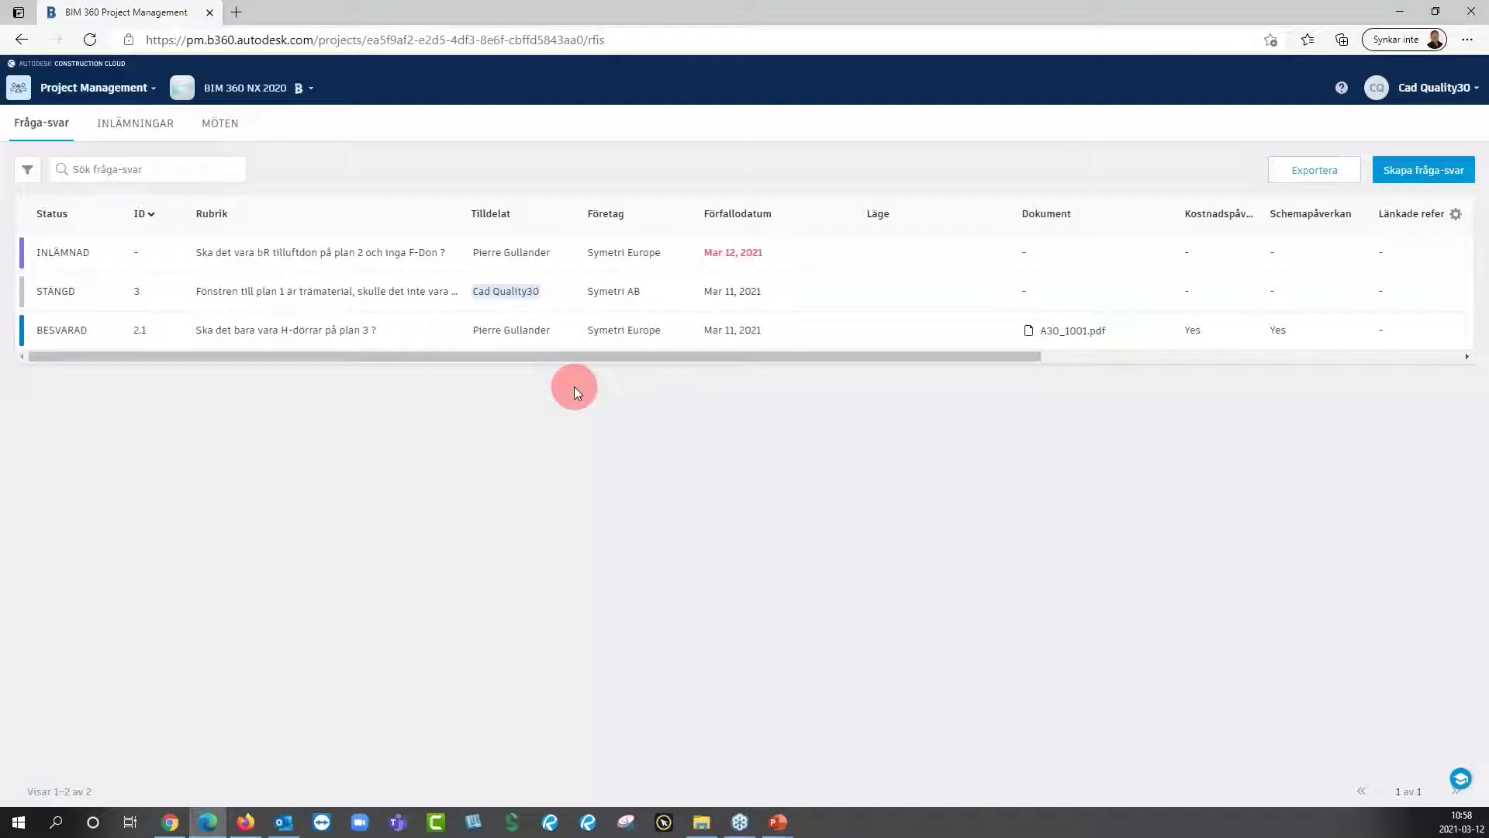
Switch to Chrome, reload the RFI list and open the submitted plan 2 diffuser RFI to review its details.
{"action": "left_click", "coordinate": [172, 823]}
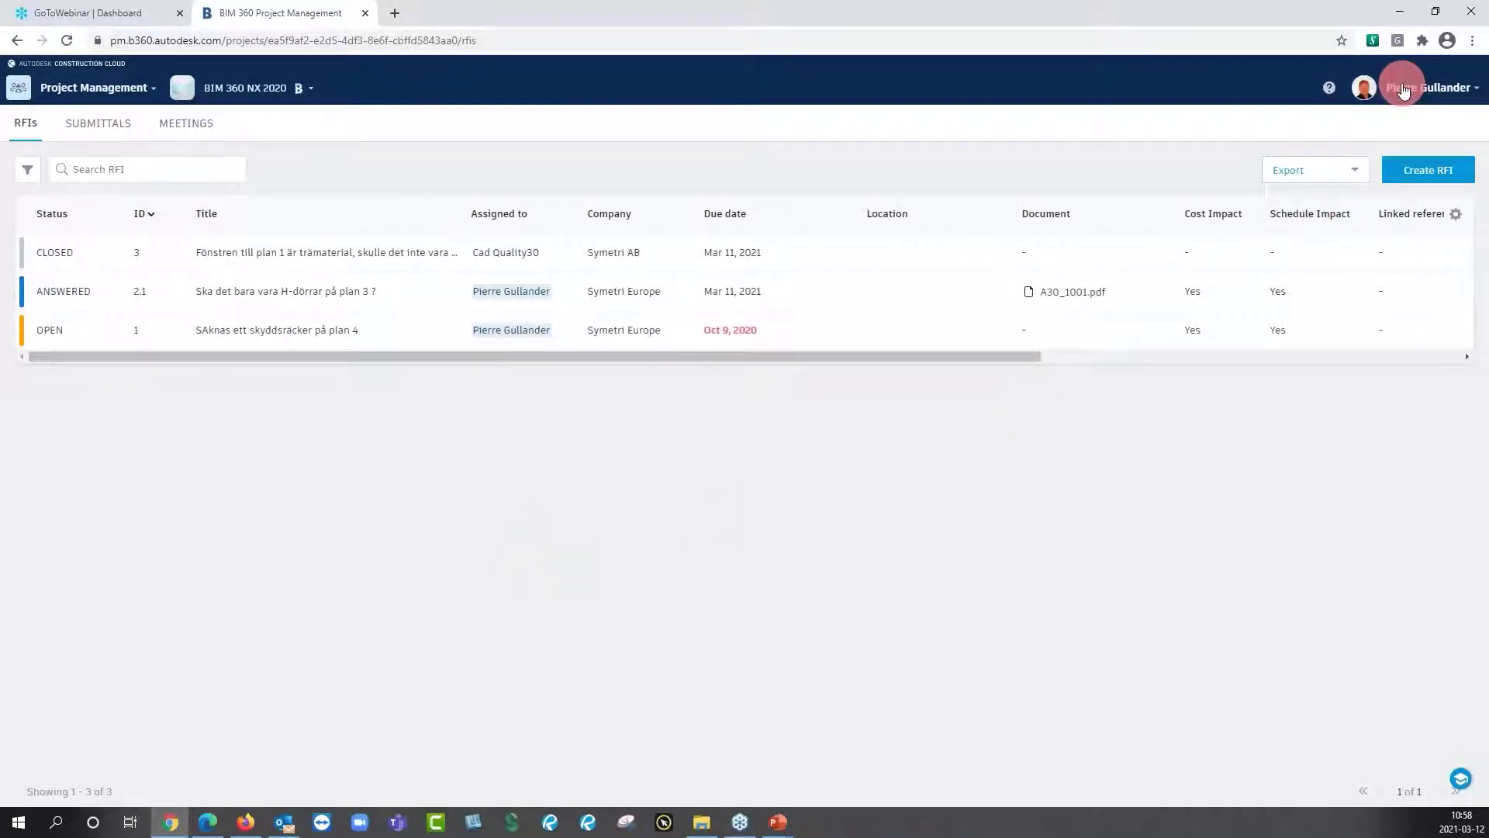
{"action": "left_click", "coordinate": [67, 40]}
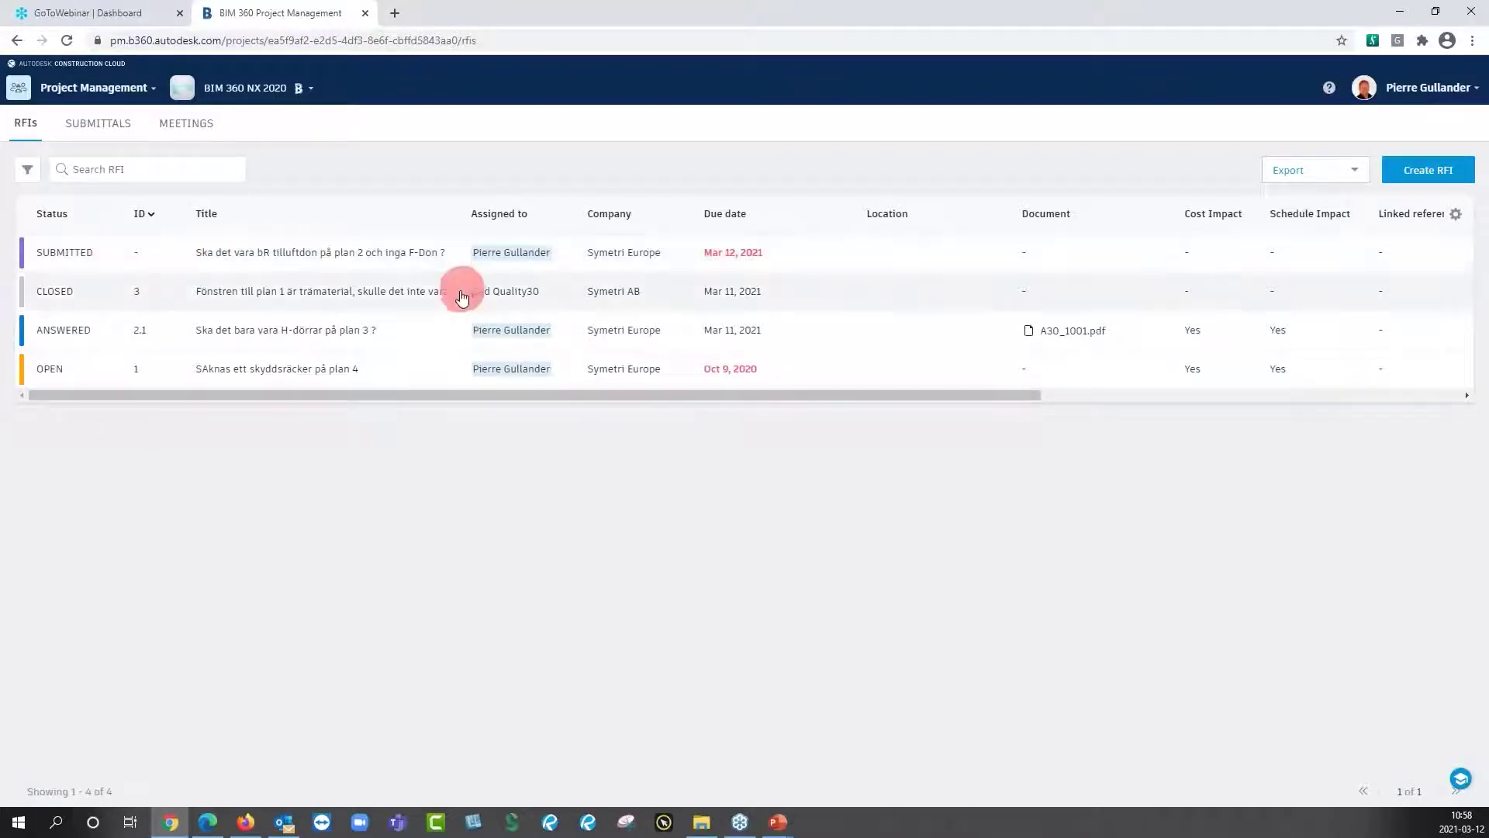
{"action": "left_click", "coordinate": [351, 256]}
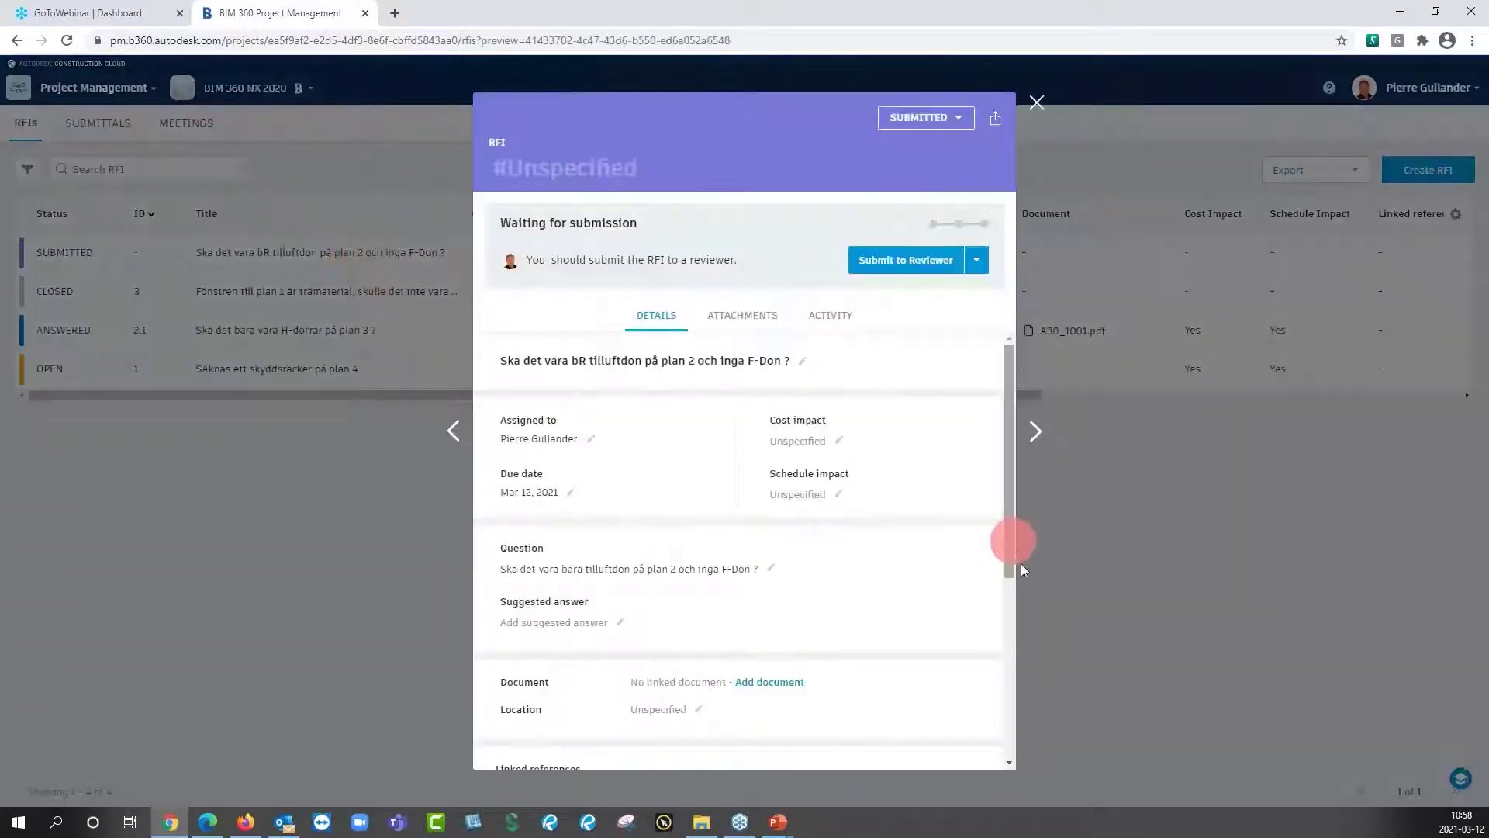
{"action": "left_click_drag", "start_coordinate": [1010, 406], "coordinate": [1009, 583]}
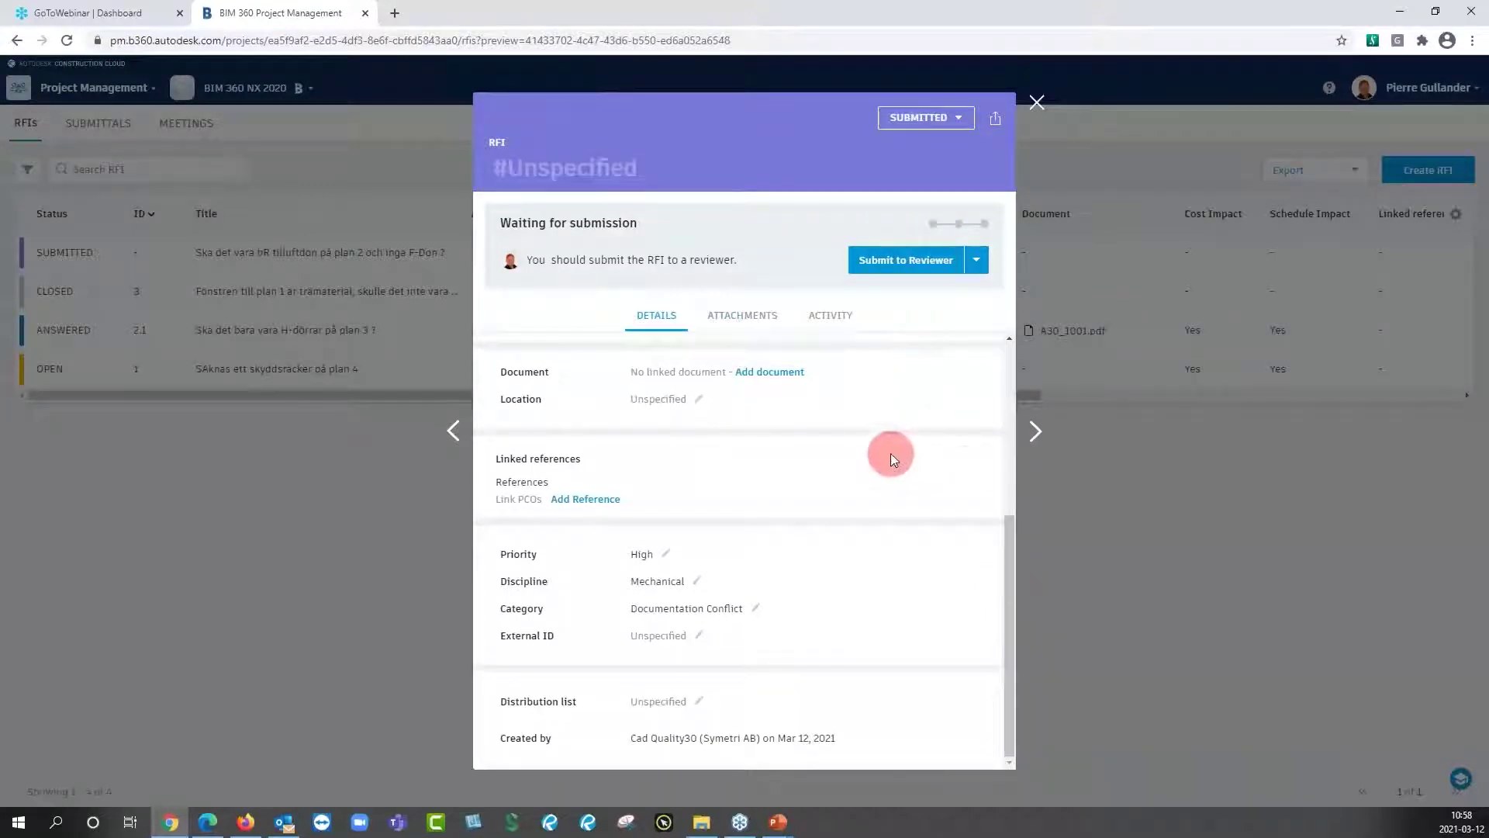
{"action": "left_click_drag", "start_coordinate": [1011, 537], "coordinate": [1003, 363]}
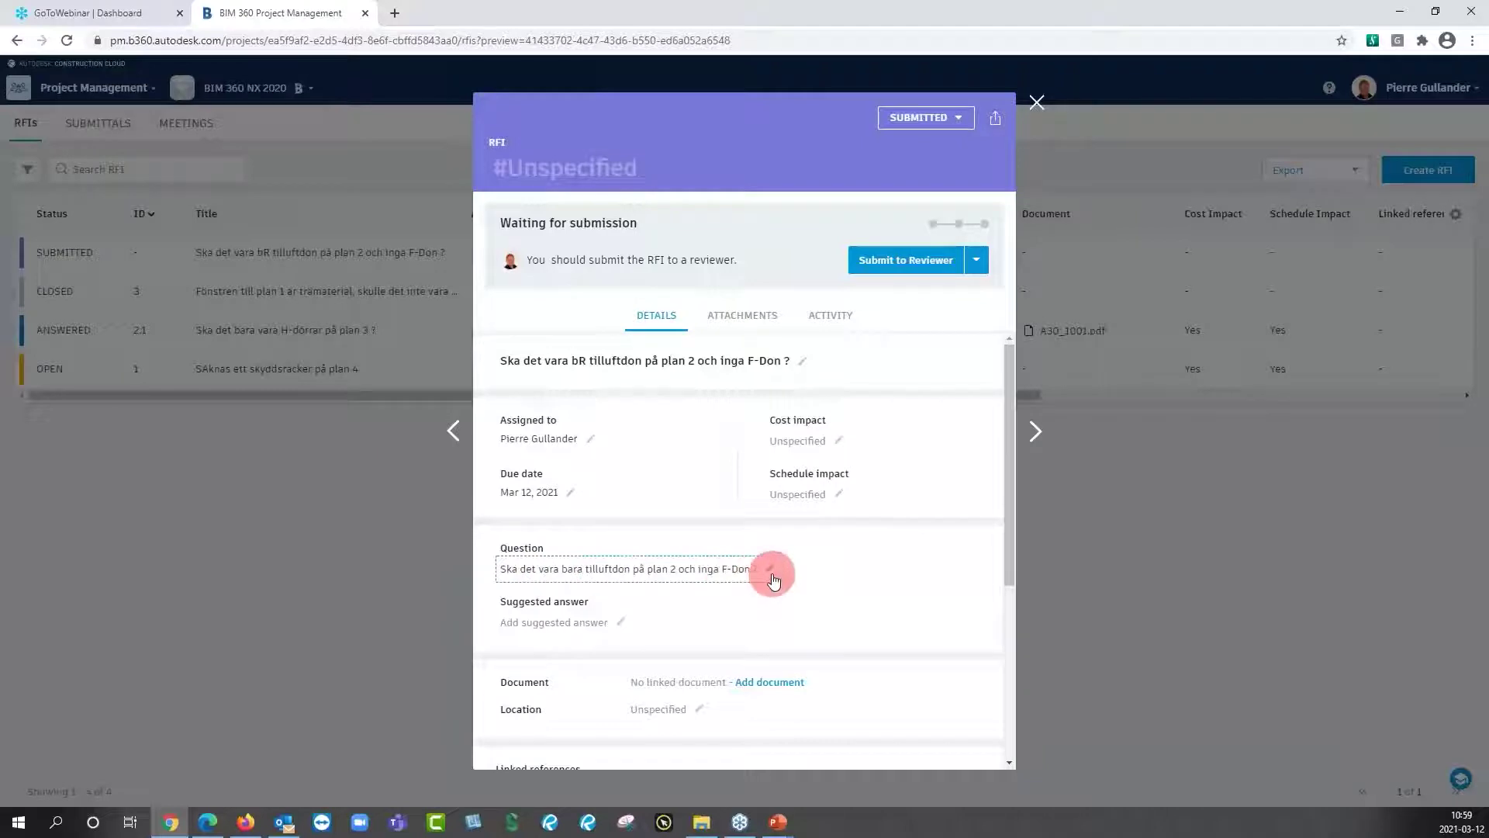
Submit the RFI to the reviewer as RFI number 4 with due date Mar 12.
{"action": "left_click", "coordinate": [975, 268]}
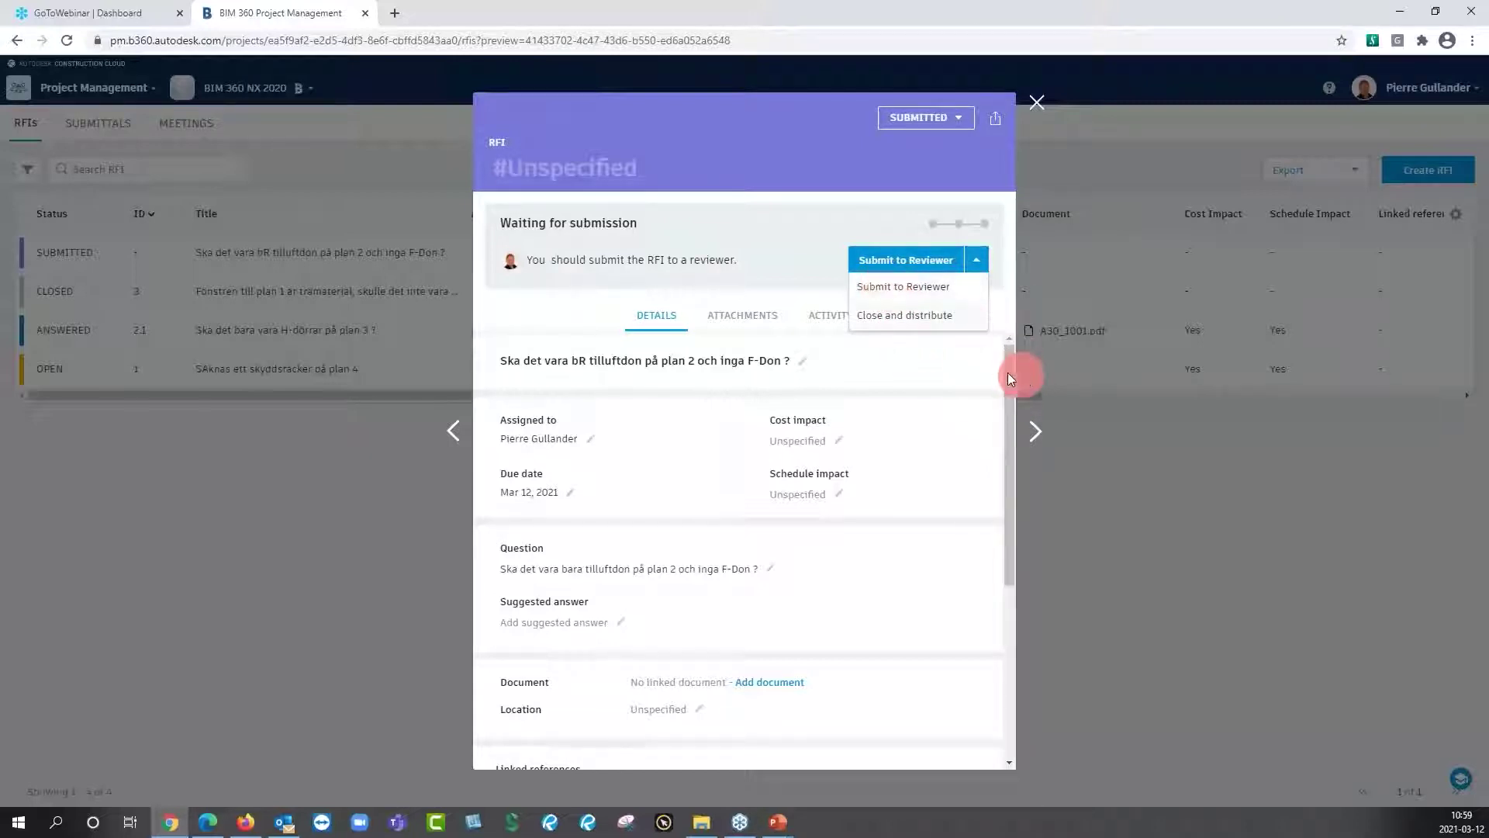
{"action": "left_click", "coordinate": [961, 366]}
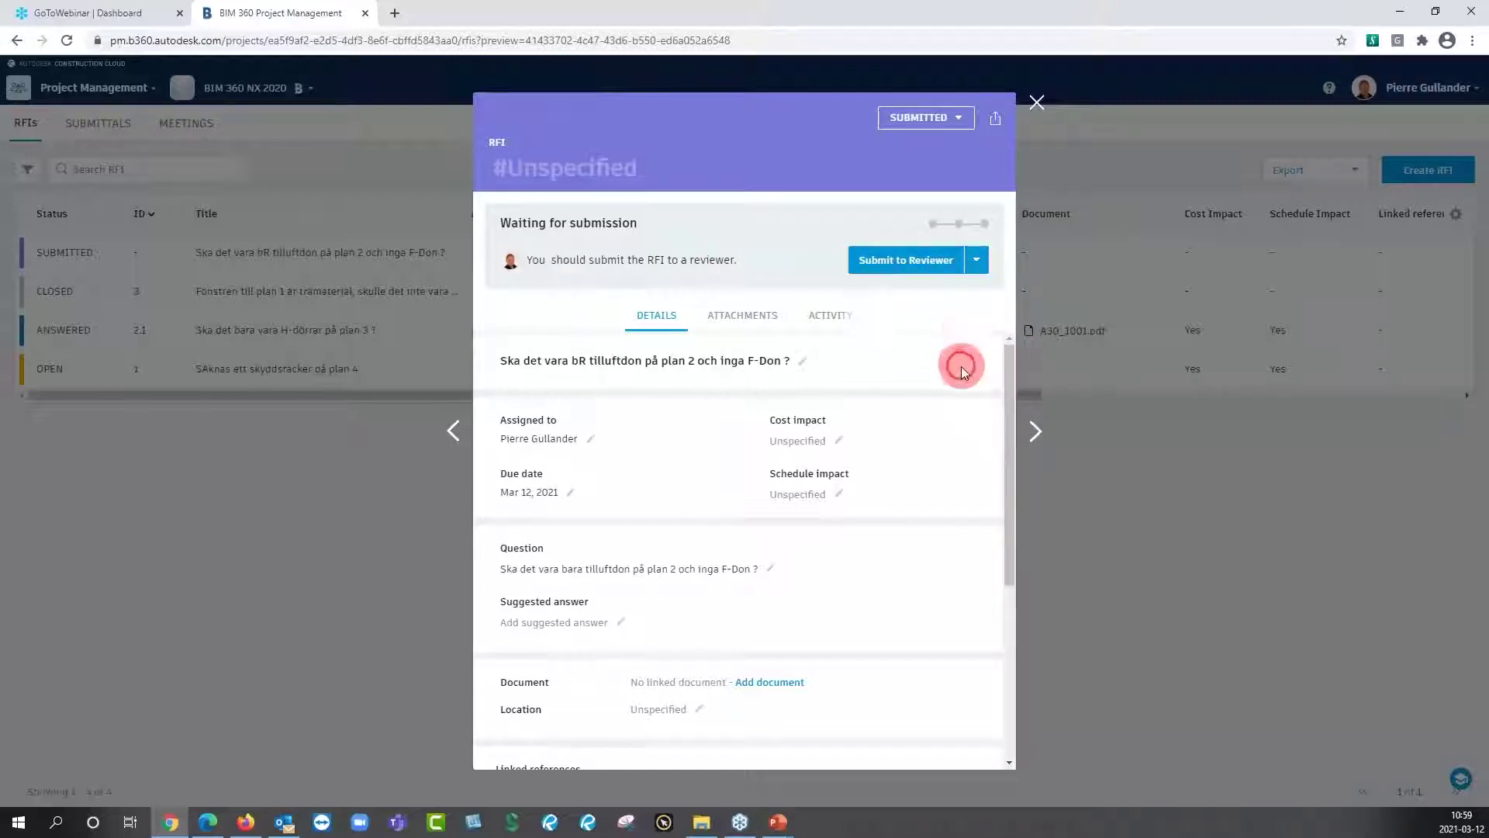
{"action": "left_click", "coordinate": [912, 263]}
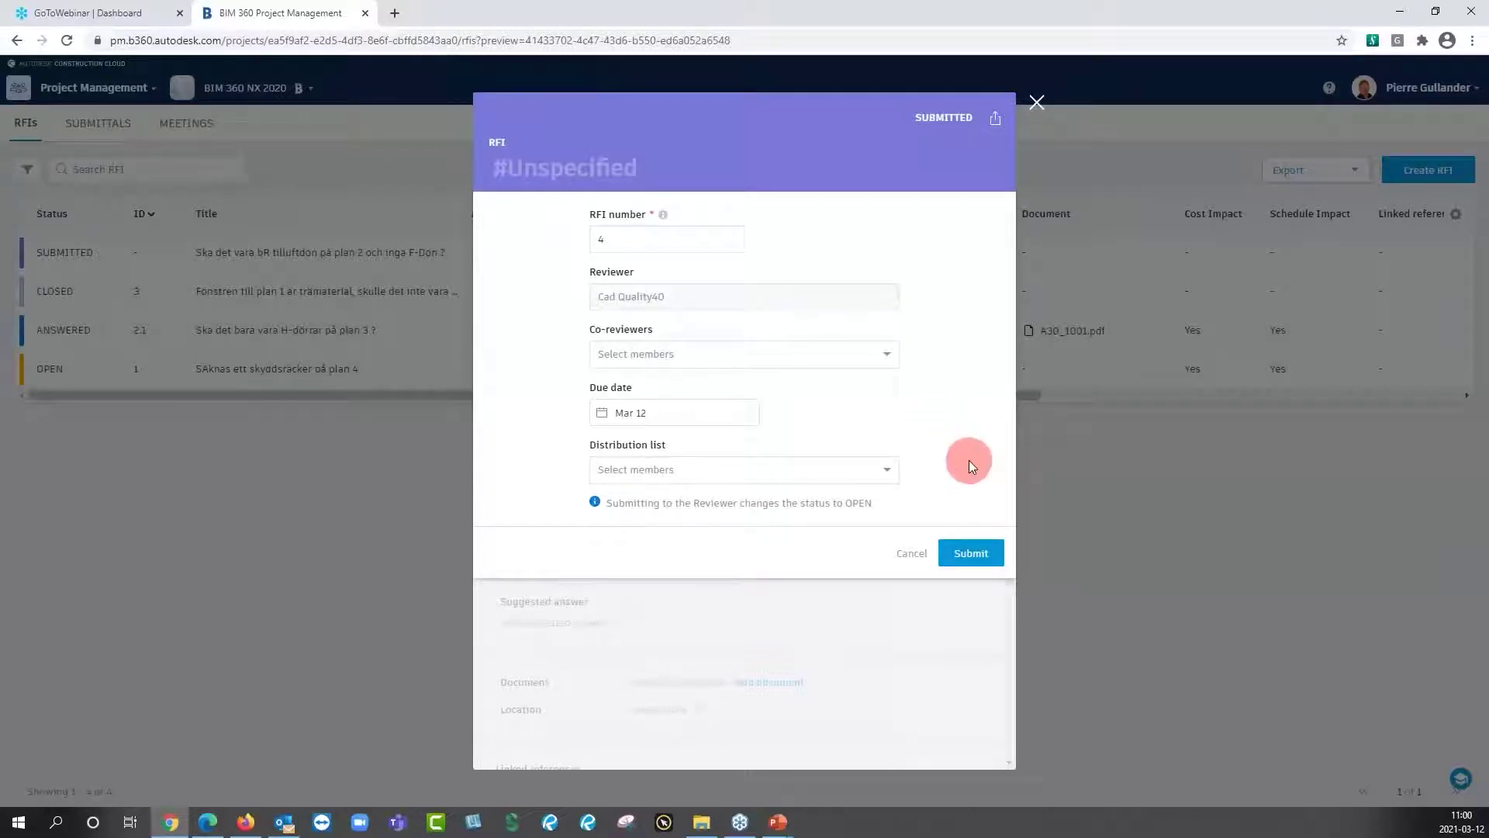
{"action": "left_click", "coordinate": [972, 555]}
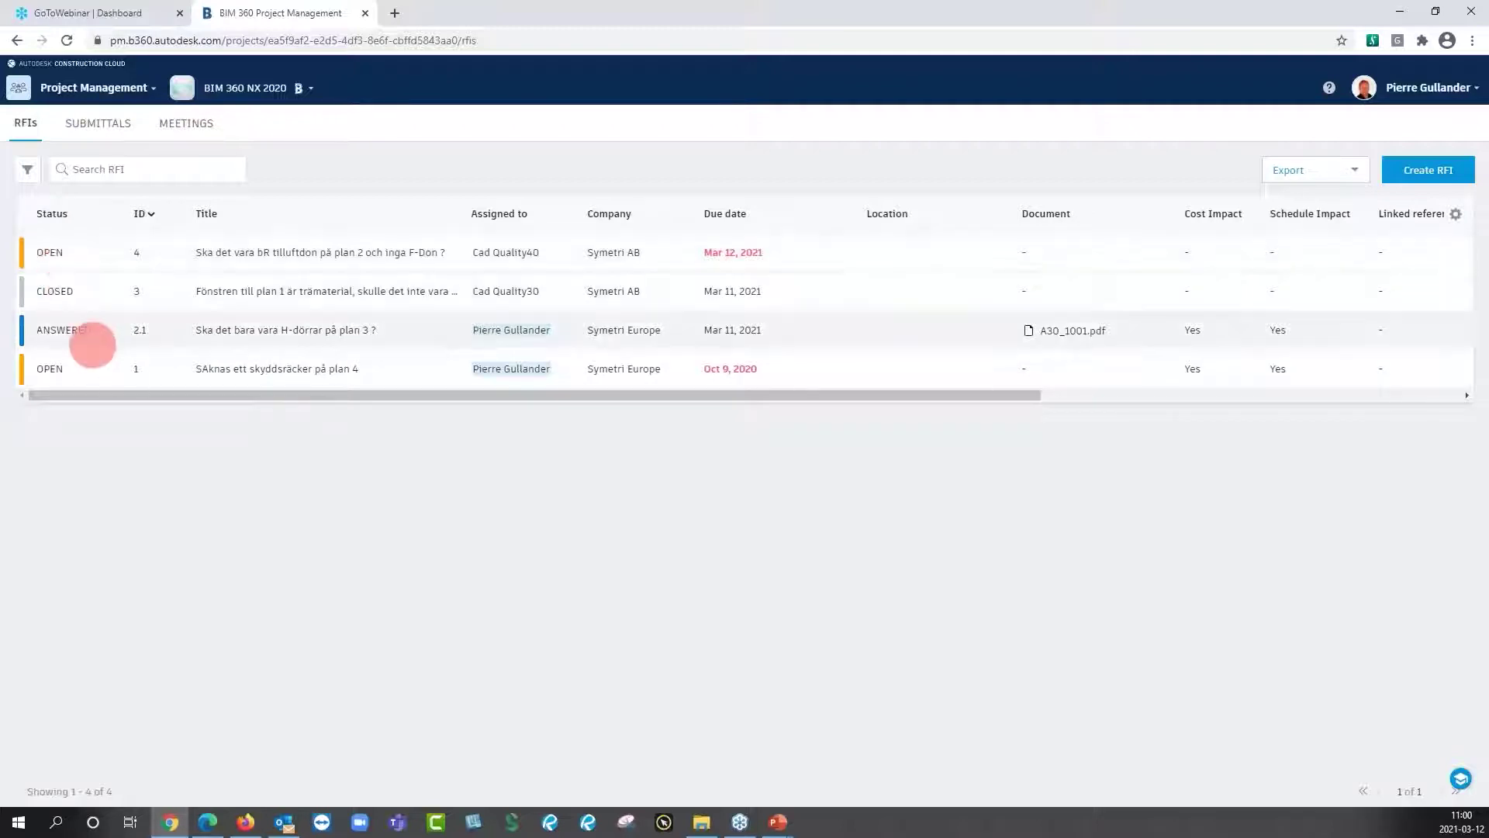
Switch to Firefox, reload the RFI list and open RFI 4 as the reviewer.
{"action": "left_click", "coordinate": [247, 823]}
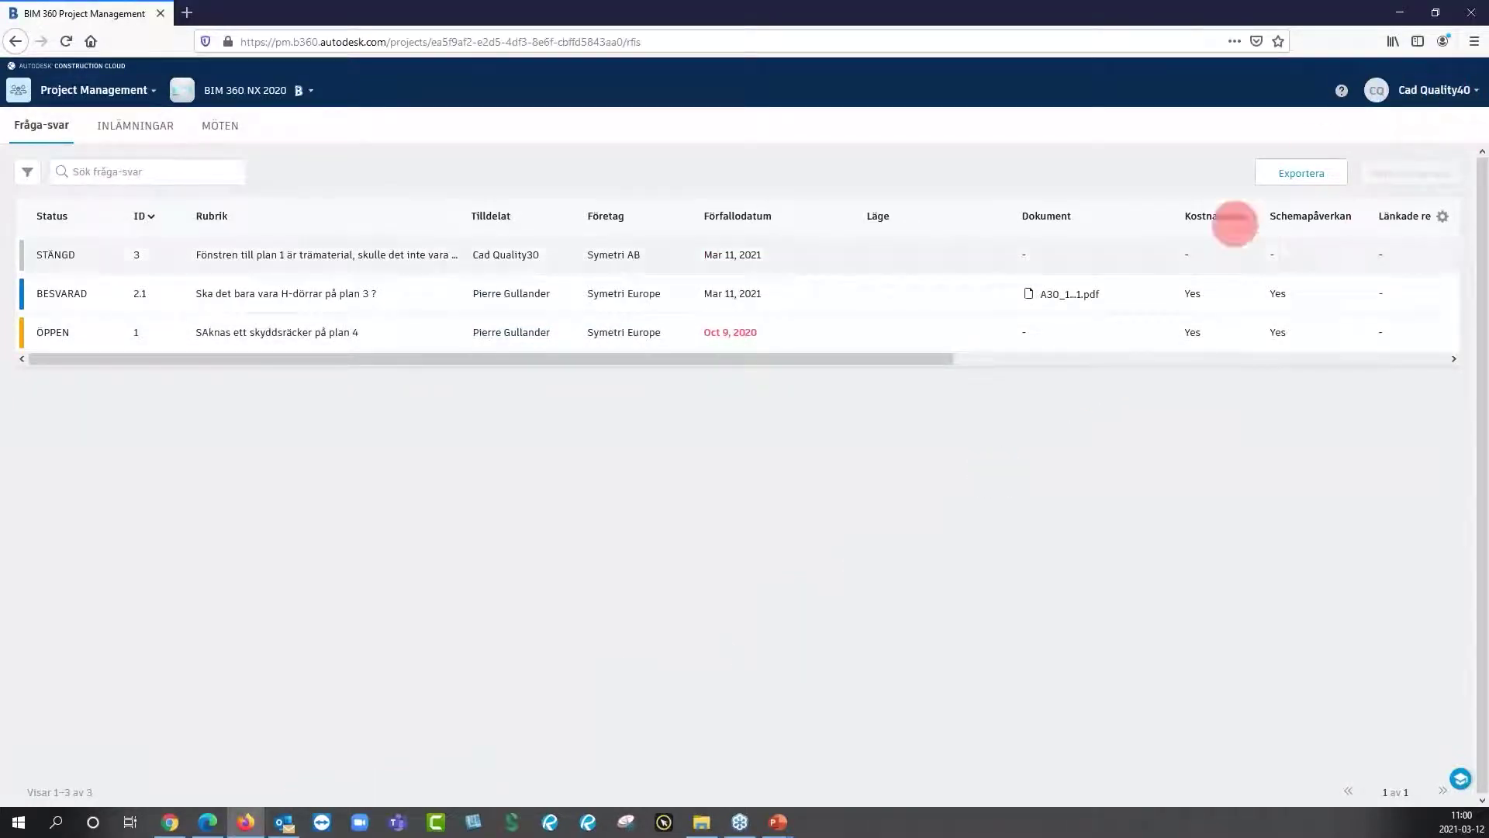
{"action": "left_click", "coordinate": [63, 45]}
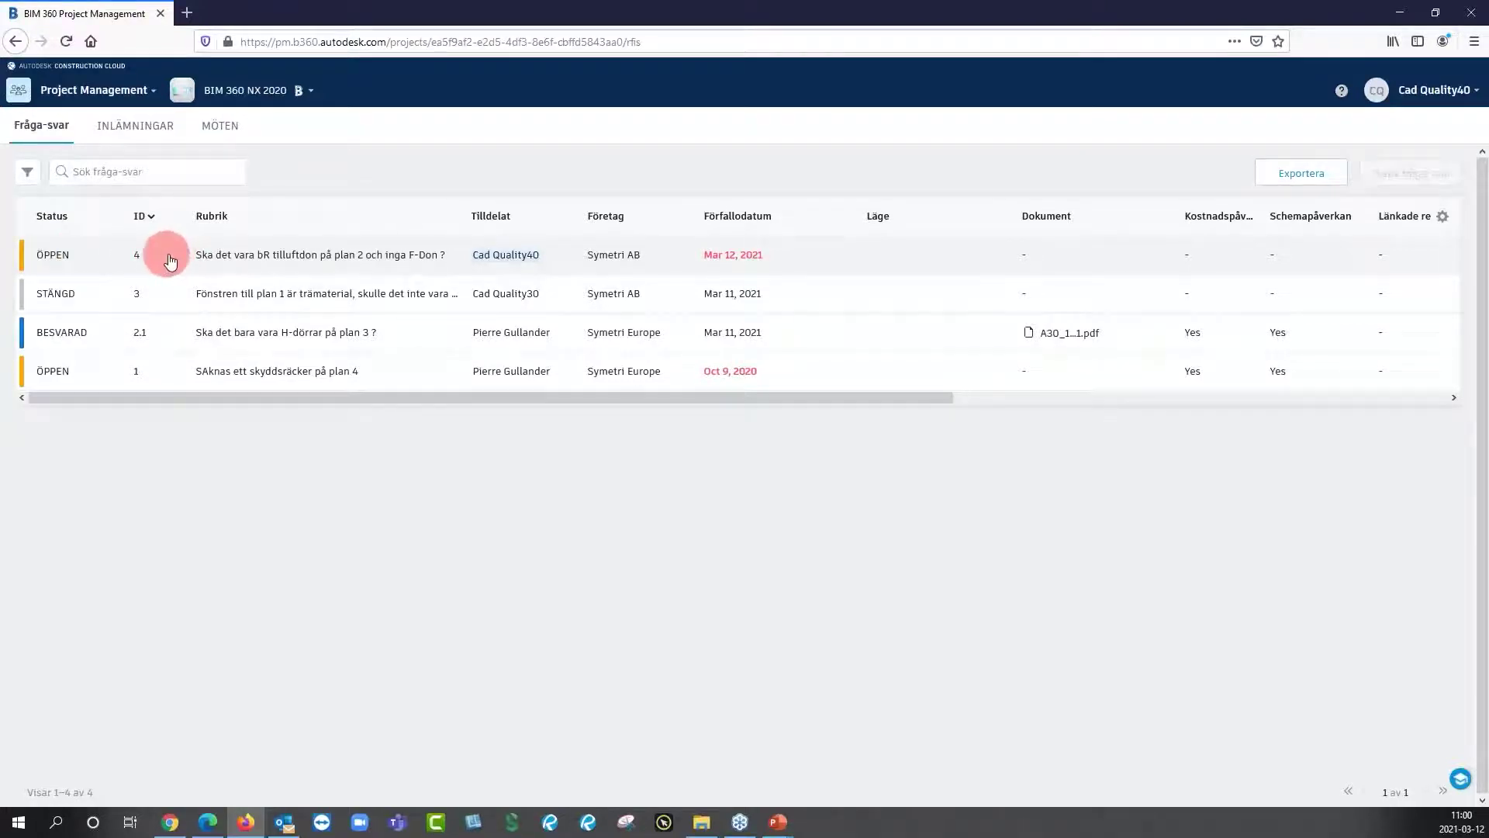
{"action": "left_click", "coordinate": [512, 256]}
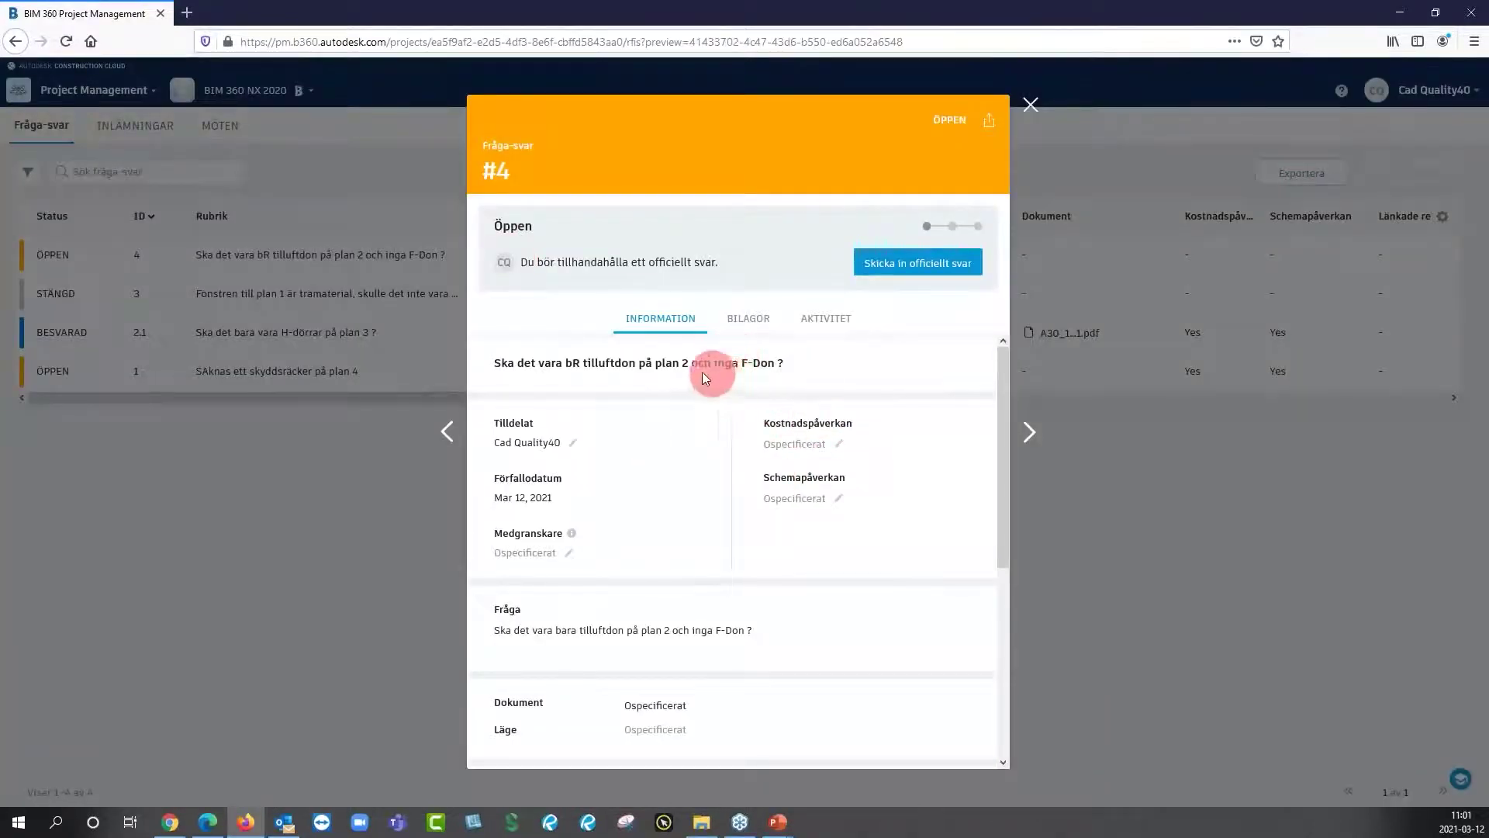
Review RFI 4's attachments (Bilagor) and activity log (Aktivitet), and return to its information.
{"action": "left_click_drag", "start_coordinate": [1008, 450], "coordinate": [775, 341]}
{"action": "left_click", "coordinate": [767, 324]}
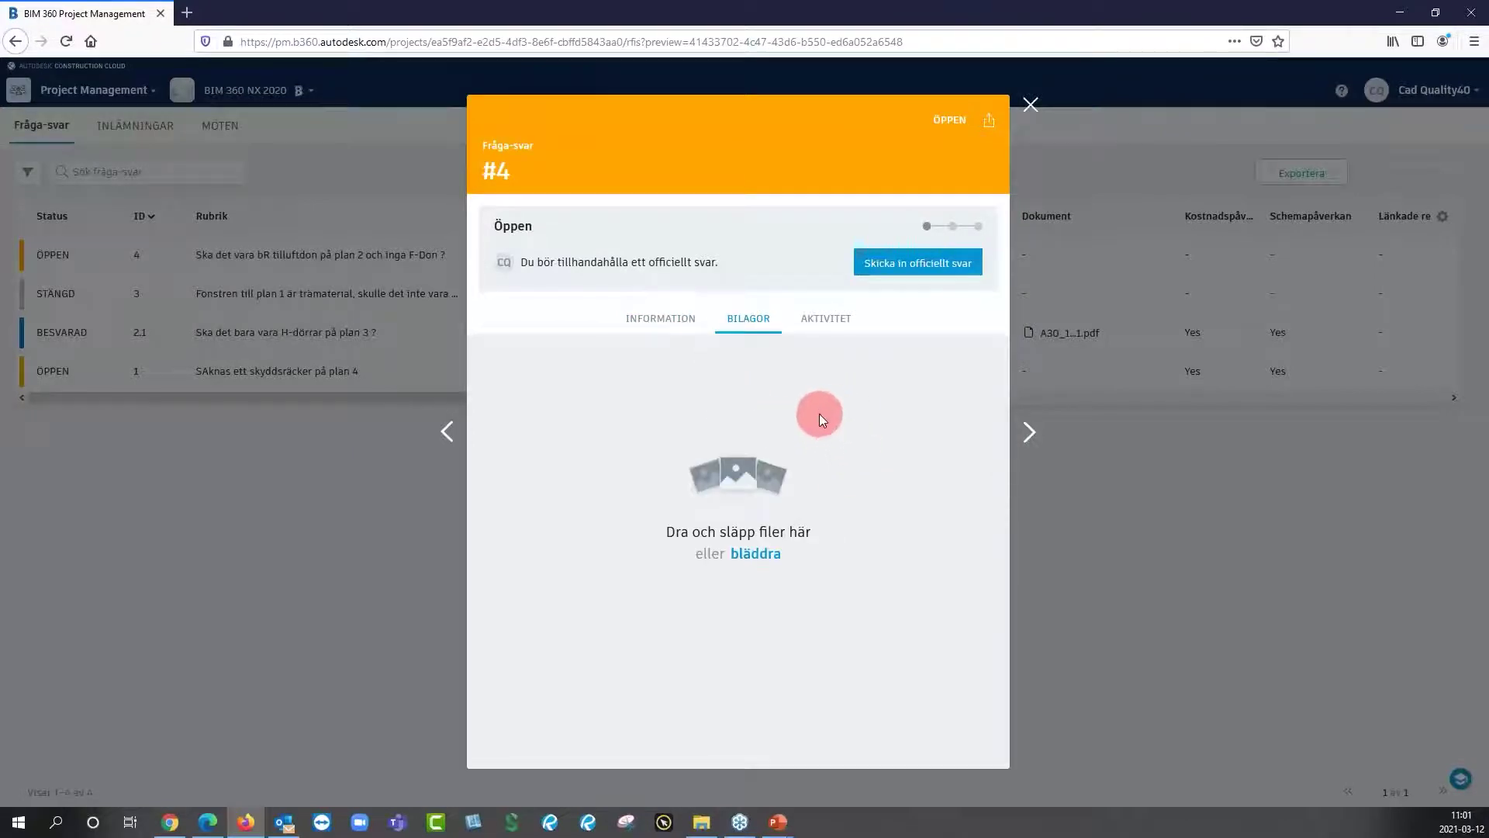
{"action": "left_click", "coordinate": [816, 322]}
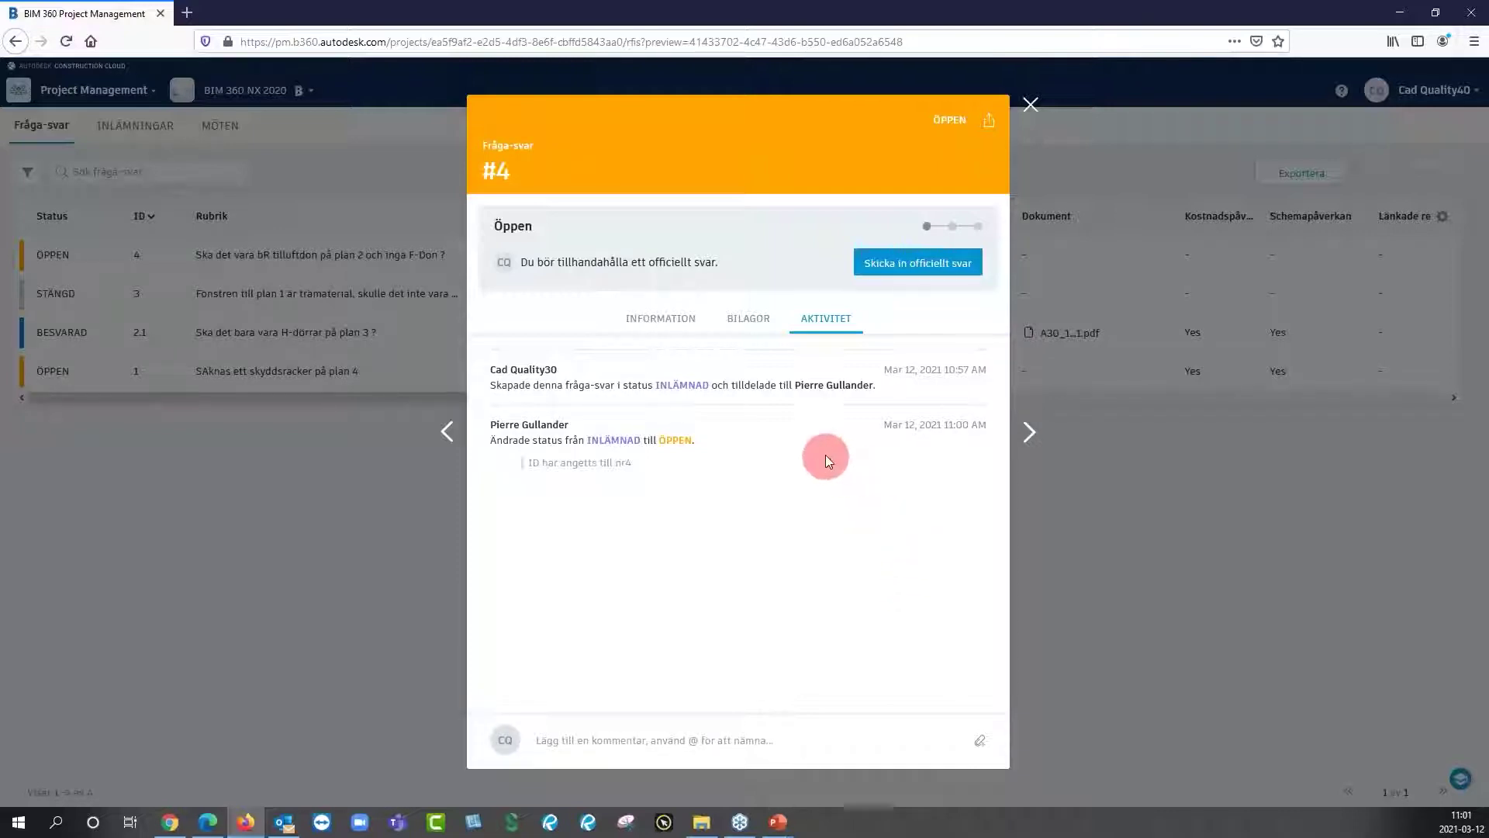
{"action": "left_click", "coordinate": [659, 321]}
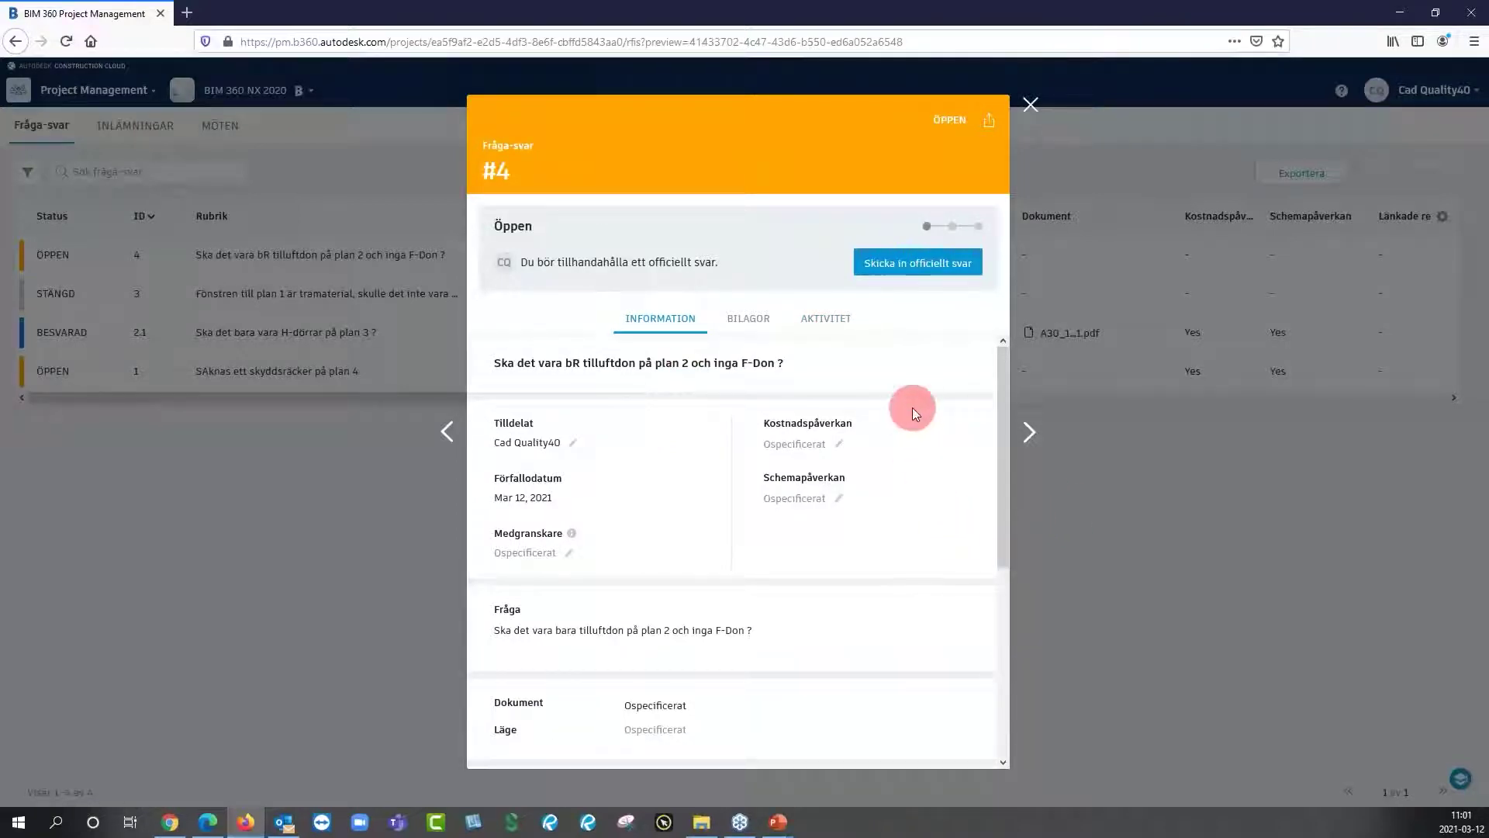
Submit the official response to RFI 4 with status Besvarad: "Yes, på plan 2 är det endast T-Don. Så det är rätt :-)".
{"action": "left_click", "coordinate": [912, 268]}
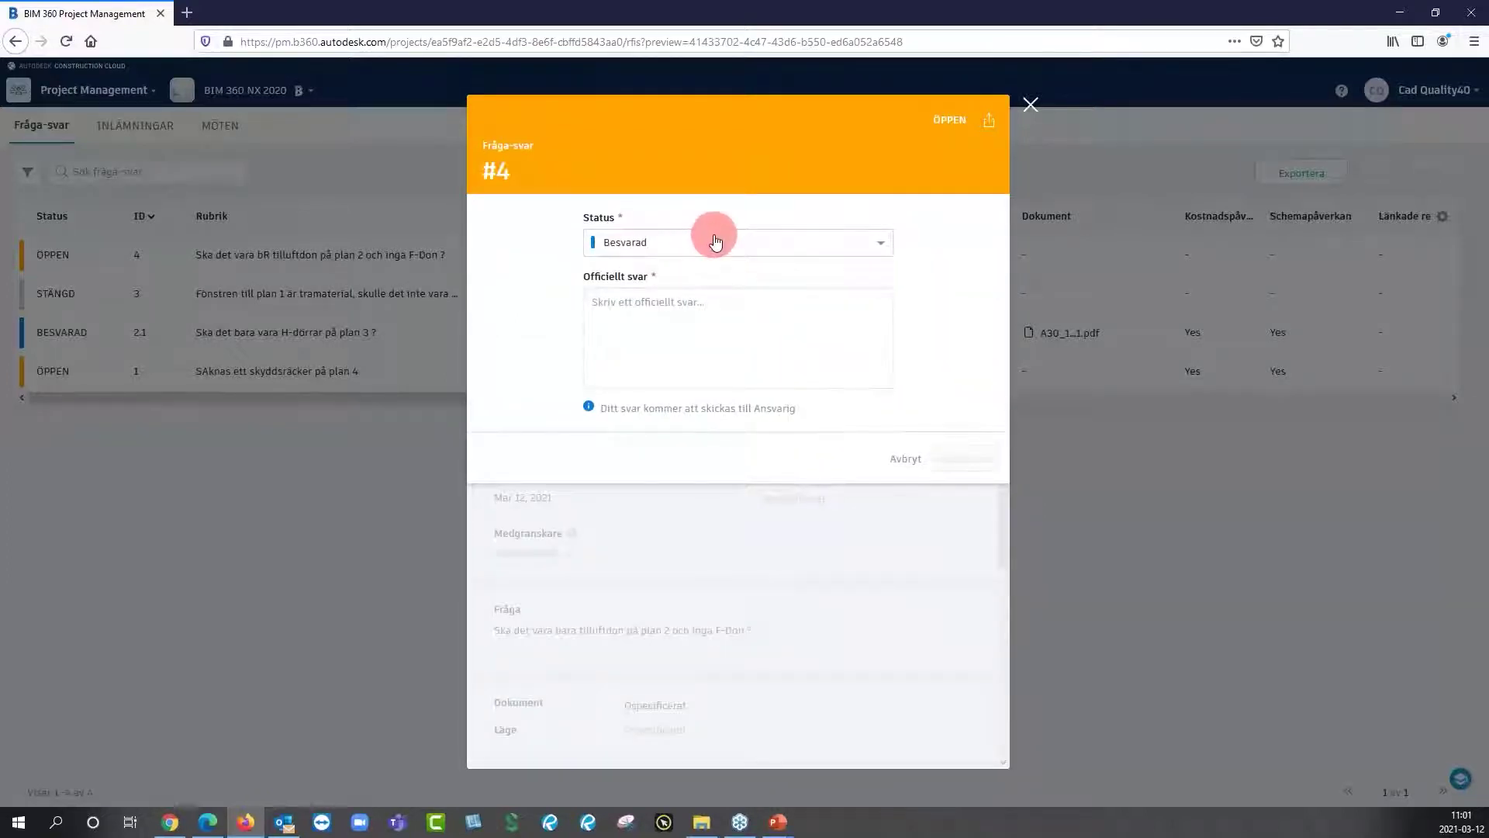
{"action": "left_click", "coordinate": [720, 301]}
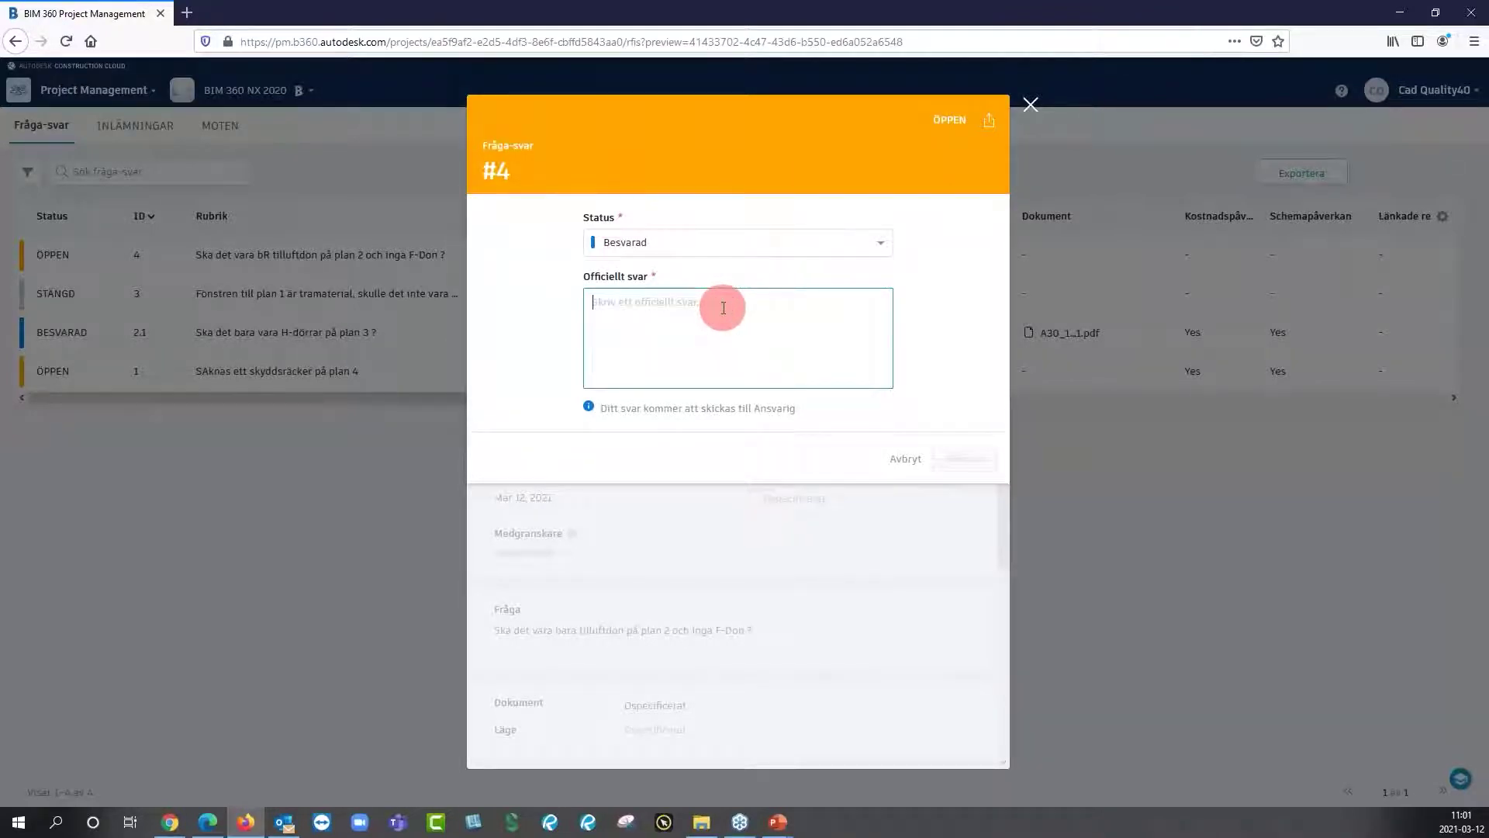
{"action": "type", "text": "Yes, på plan"}
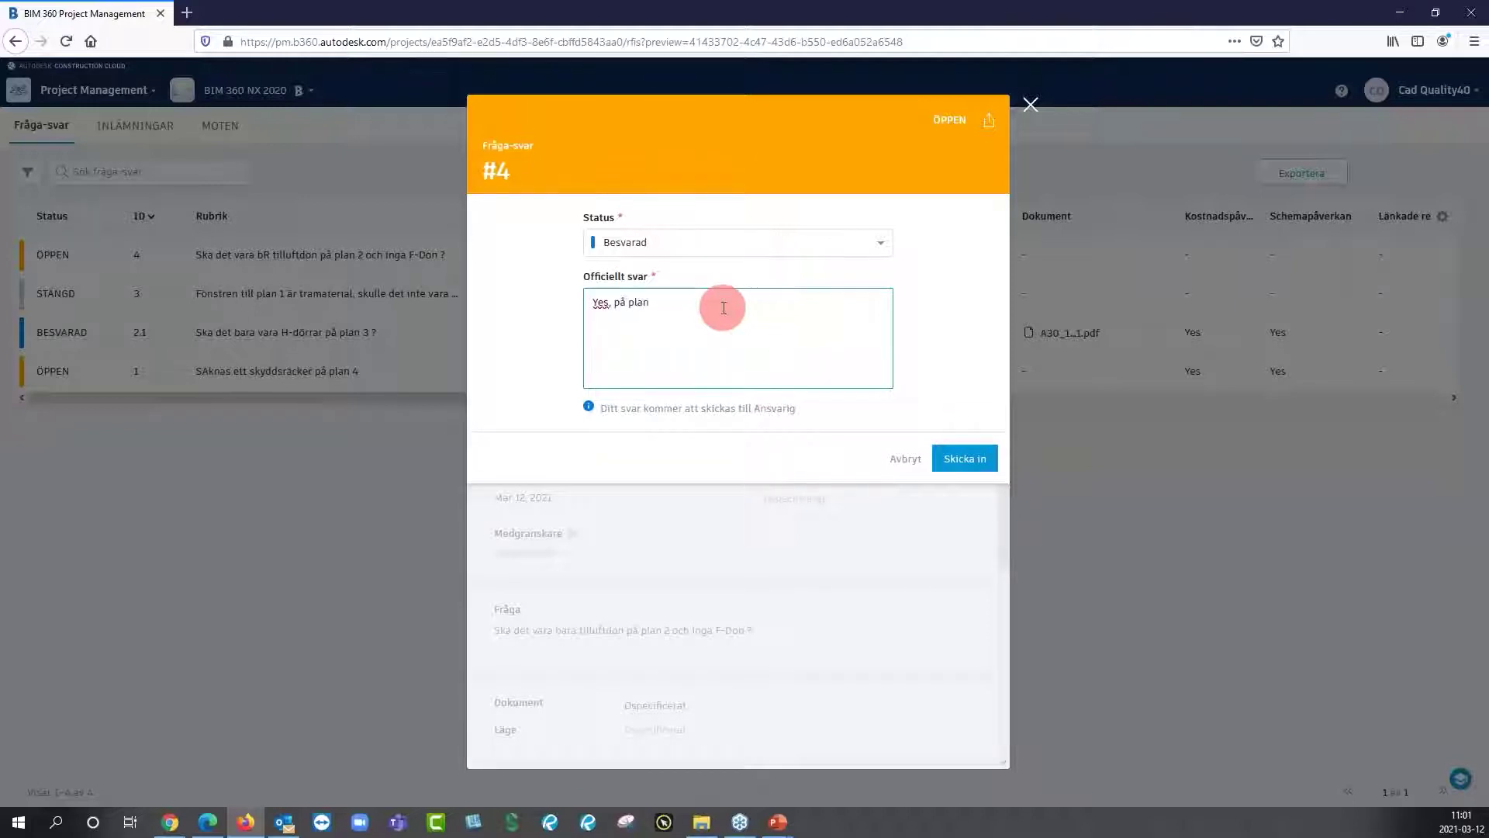
{"action": "type", "text": " 2"}
{"action": "type", "text": " är det "}
{"action": "type", "text": "en s"}
{"action": "type", "text": "t"}
{"action": "type", "text": " F-D"}
{"action": "type", "text": "on."}
{"action": "type", "text": "Så det ä"}
{"action": "type", "text": "r rätt"}
{"action": "type", "text": " :-"}
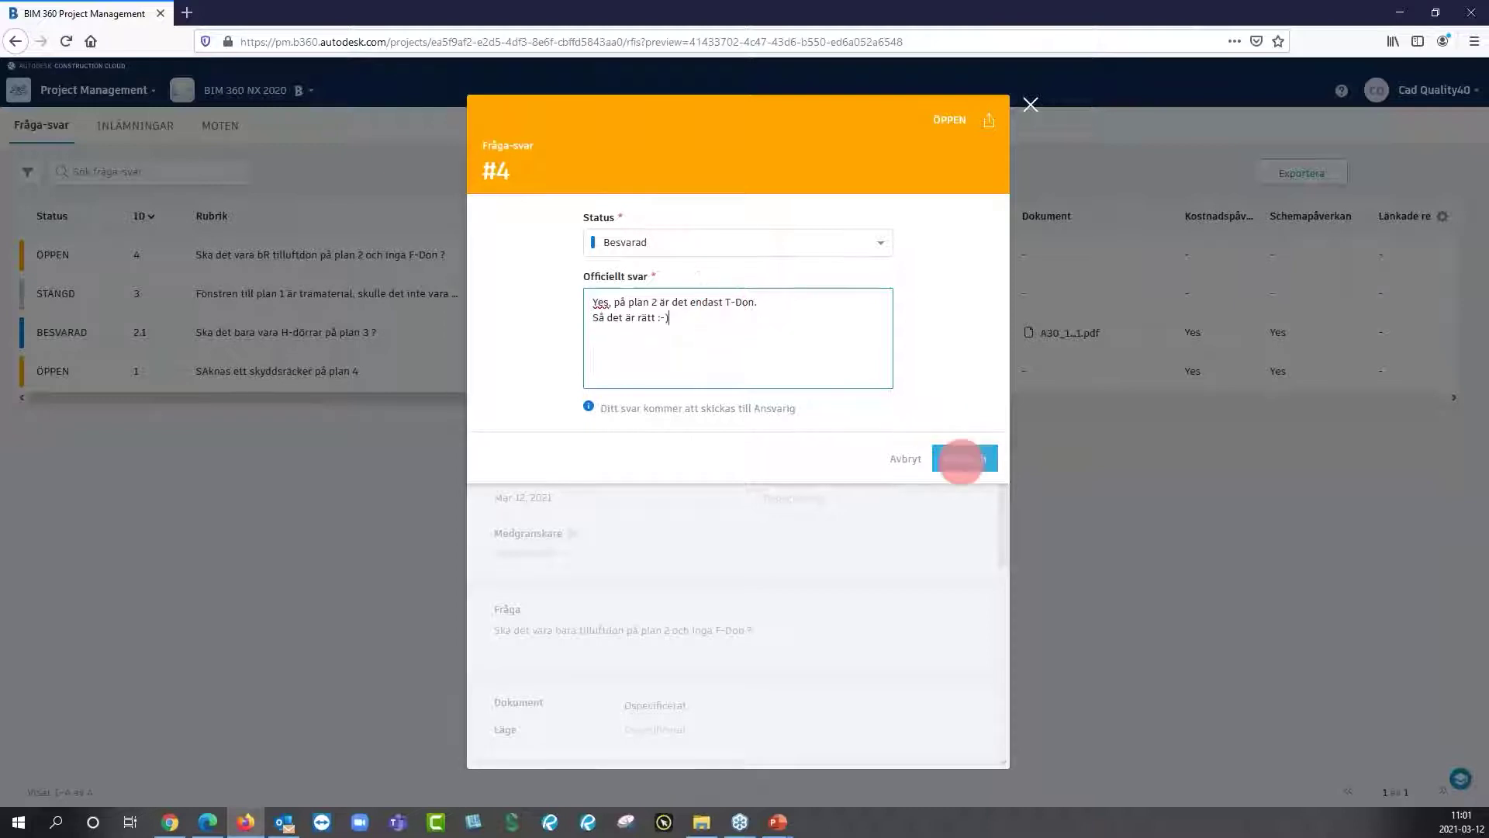
{"action": "left_click", "coordinate": [967, 458]}
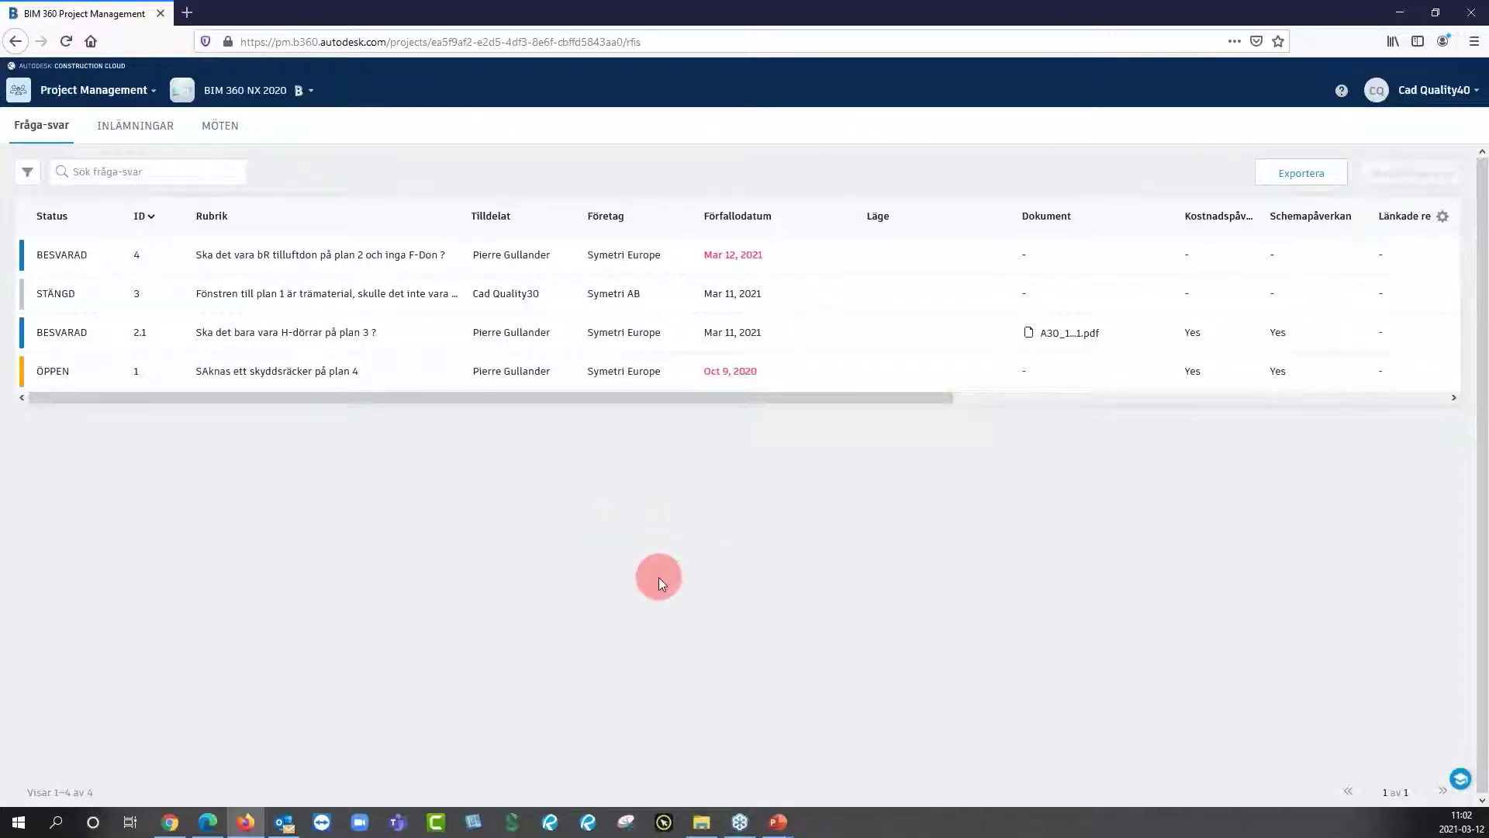
Switch to Chrome, reload the RFI list, open RFI 4 and review its response and the available closing options.
{"action": "left_click", "coordinate": [170, 821]}
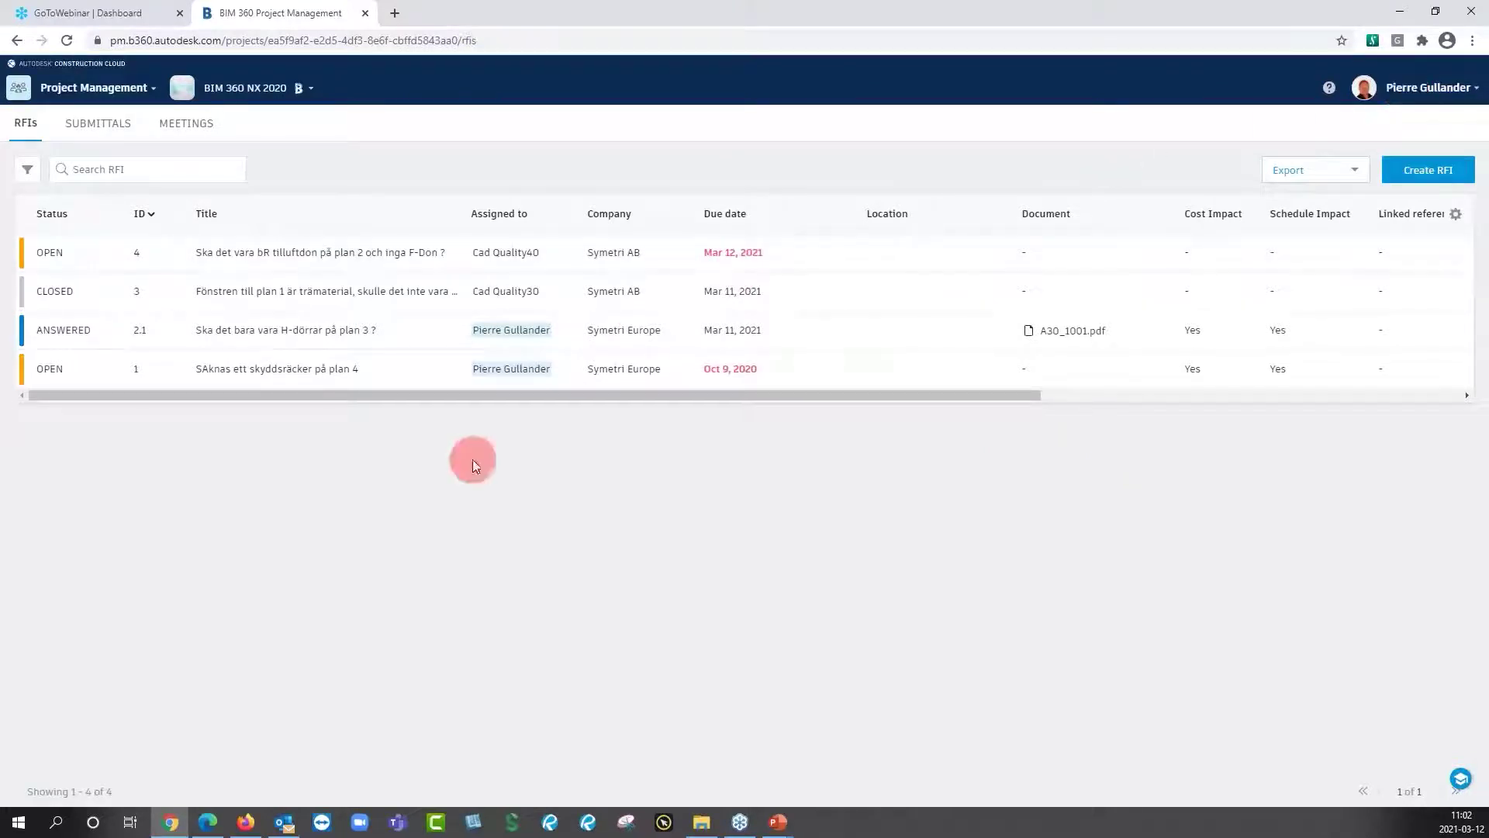
{"action": "left_click", "coordinate": [66, 40]}
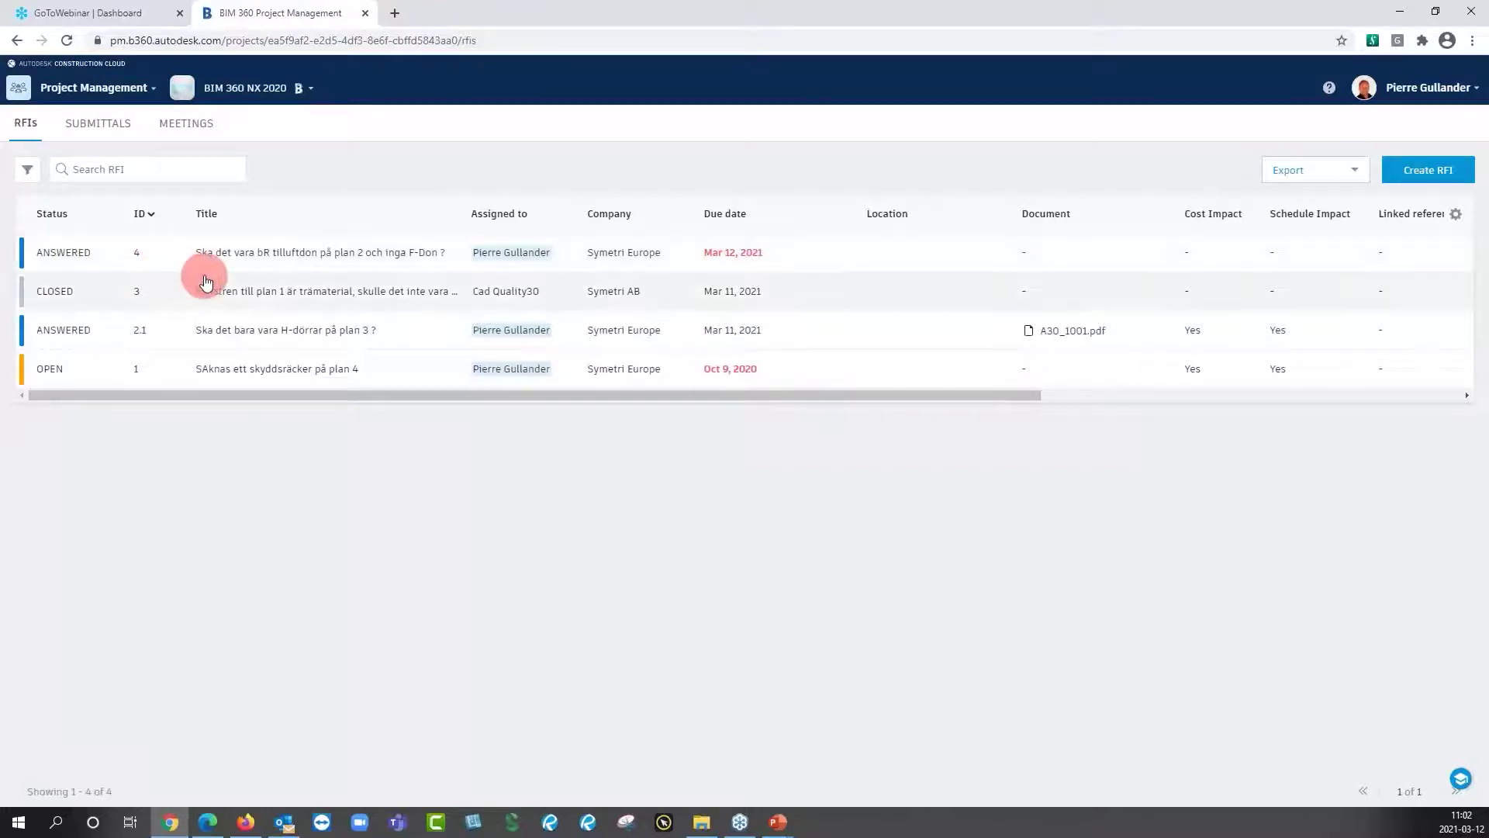
{"action": "left_click", "coordinate": [310, 256]}
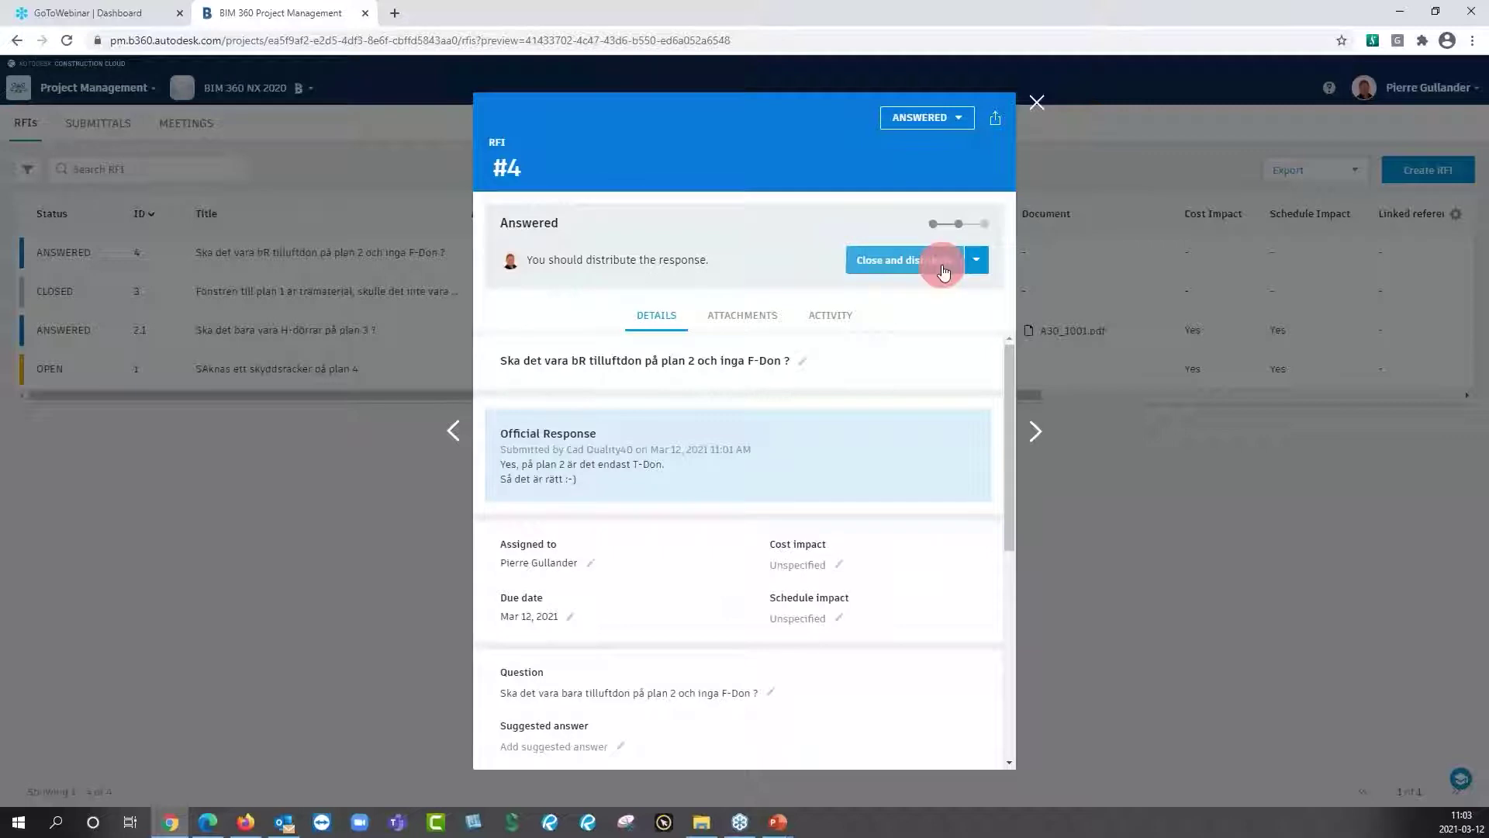
{"action": "left_click", "coordinate": [971, 265]}
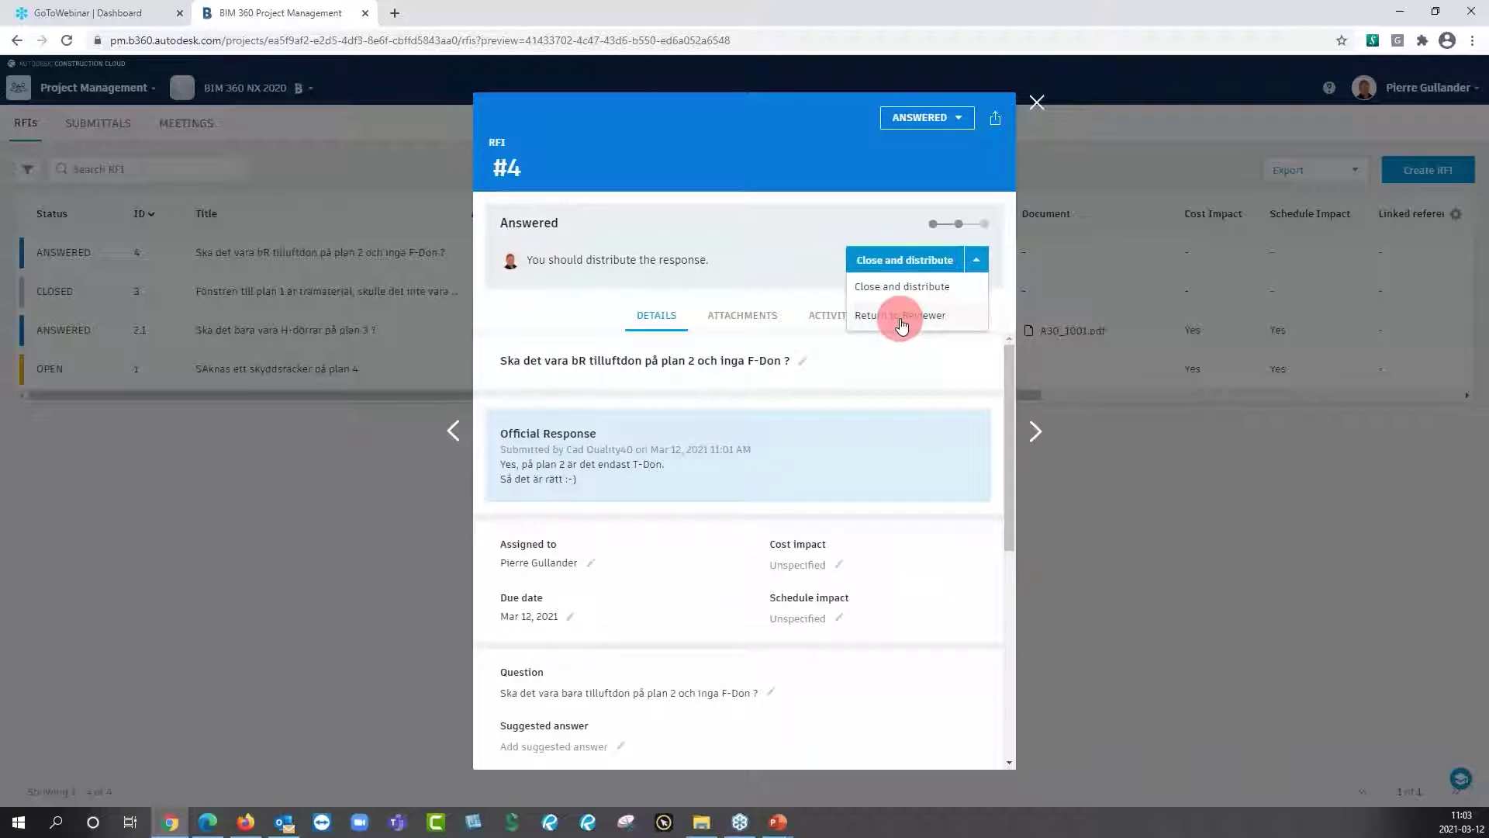
{"action": "left_click", "coordinate": [811, 259]}
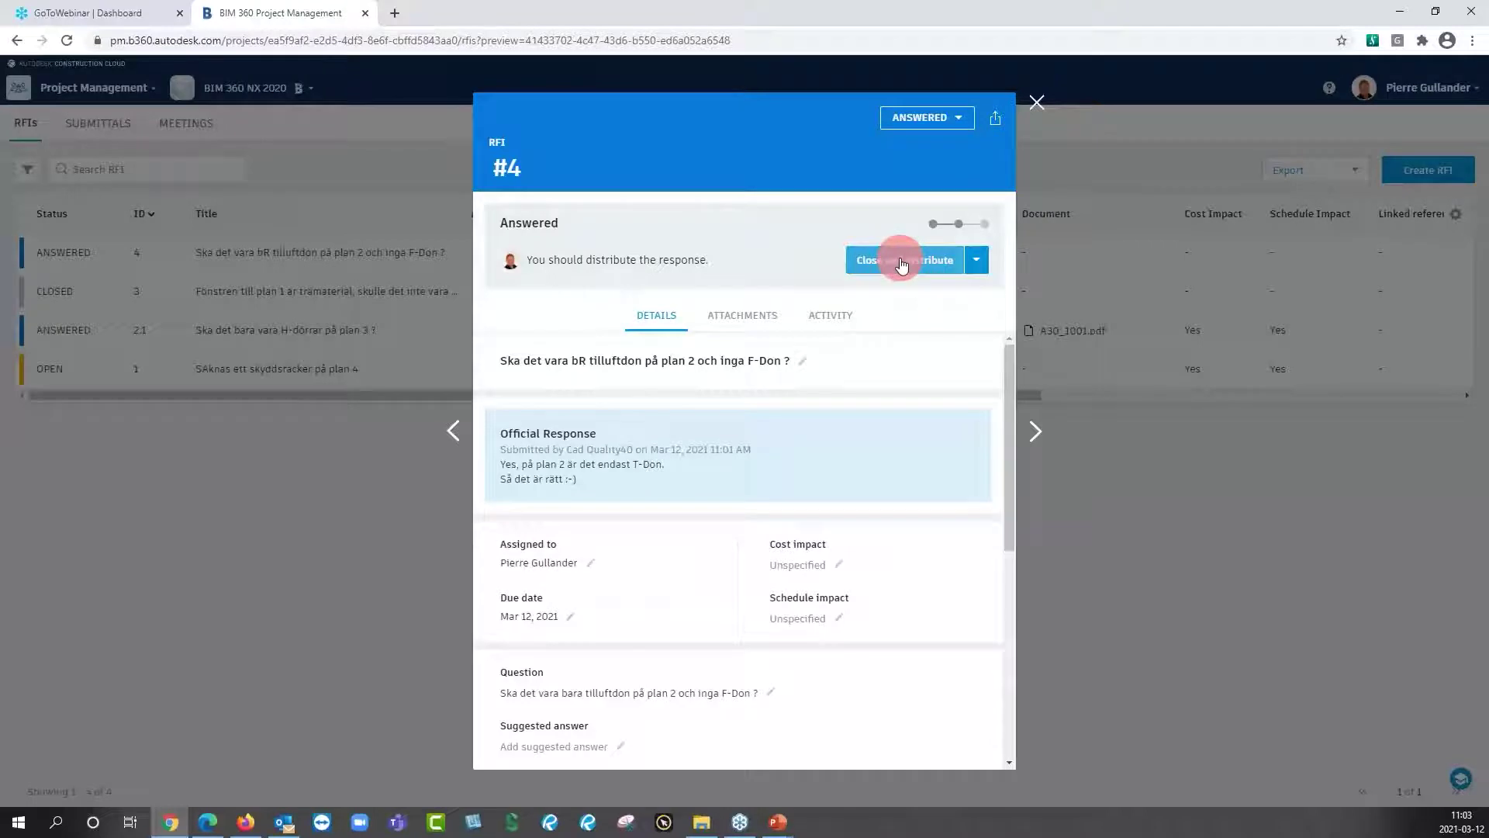
Close and distribute RFI 4 with the comment "Åkaj ;:-)".
{"action": "left_click", "coordinate": [901, 263]}
{"action": "left_click", "coordinate": [716, 366]}
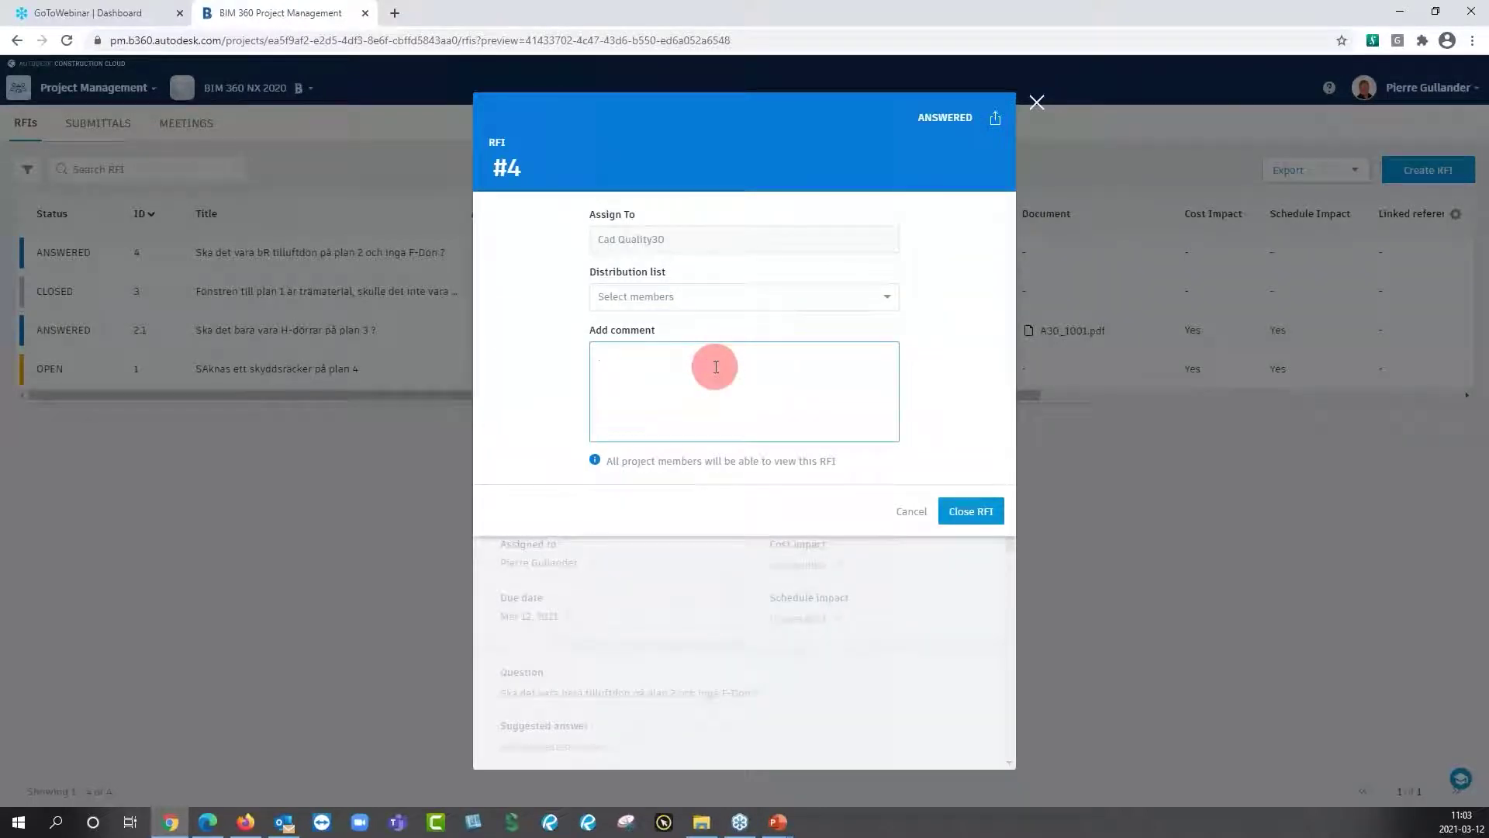
{"action": "type", "text": "O"}
{"action": "type", "text": "ka"}
{"action": "type", "text": "j "}
{"action": "type", "text": ";:-)"}
{"action": "left_click", "coordinate": [953, 471]}
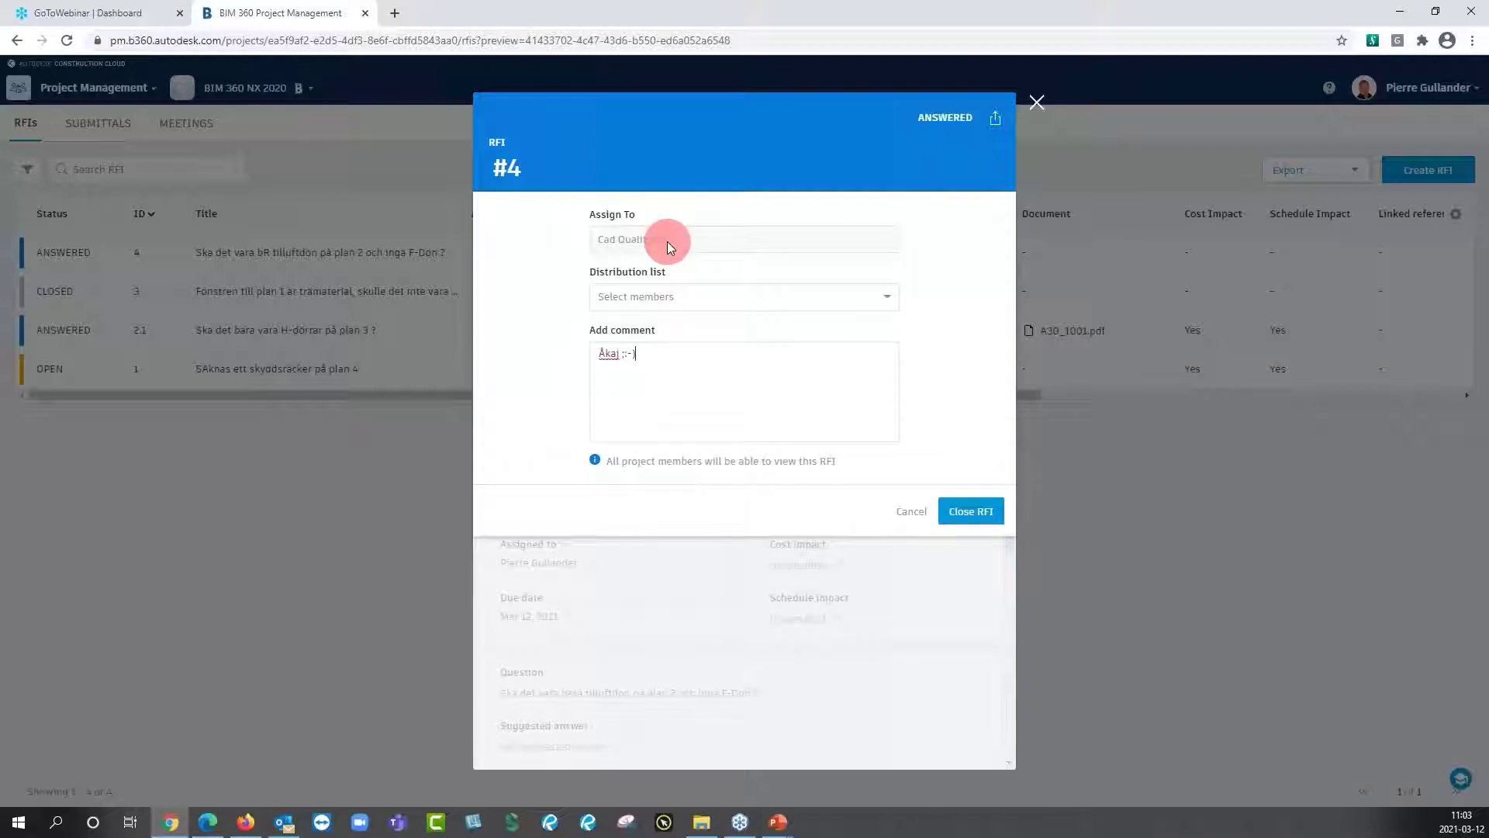
{"action": "left_click", "coordinate": [962, 515]}
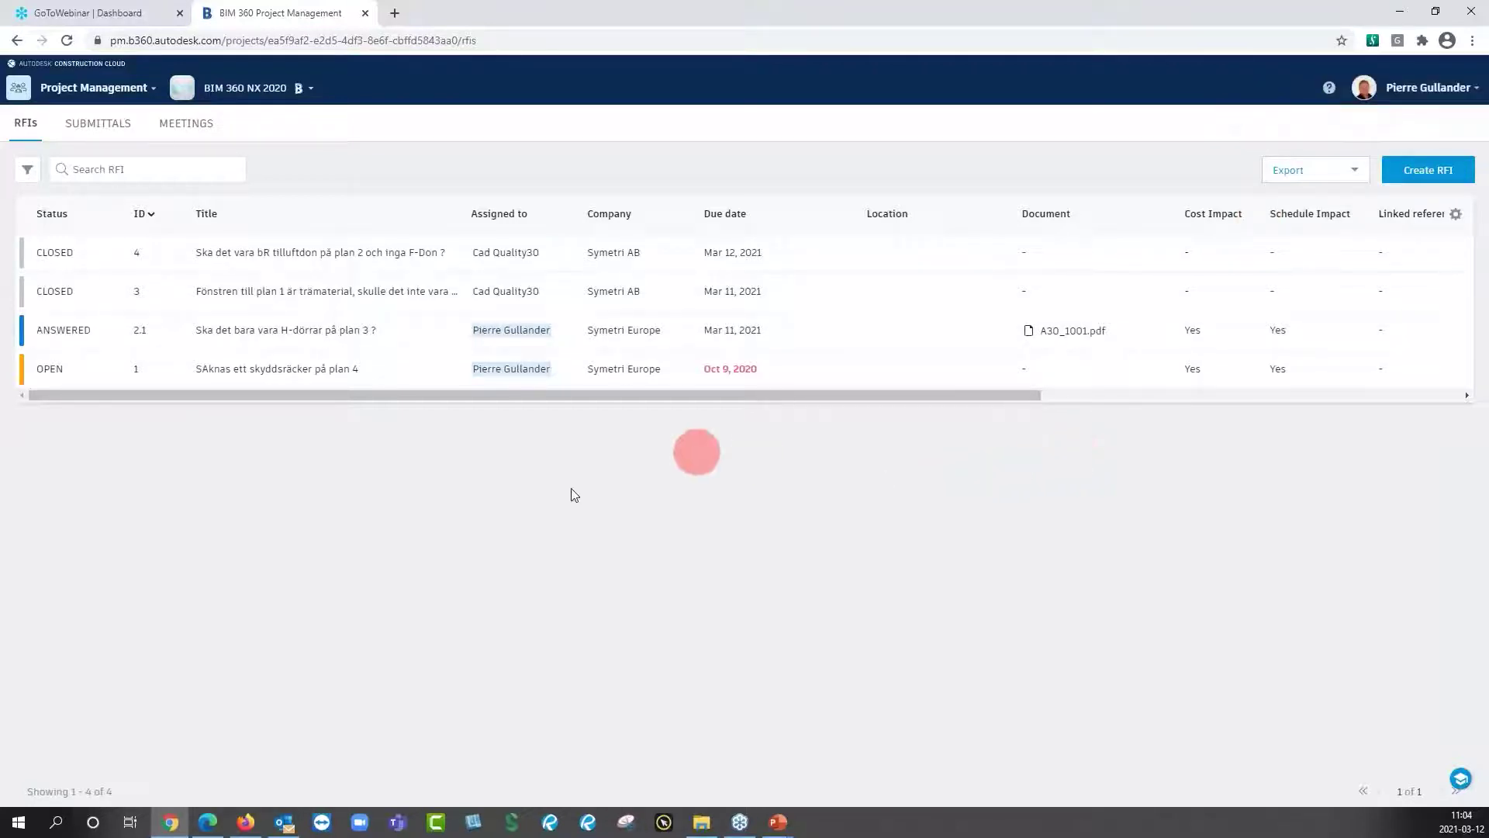
Switch to Edge, reload the RFI list, review RFI 4's official response as the creator and minimize the browser.
{"action": "left_click", "coordinate": [211, 822]}
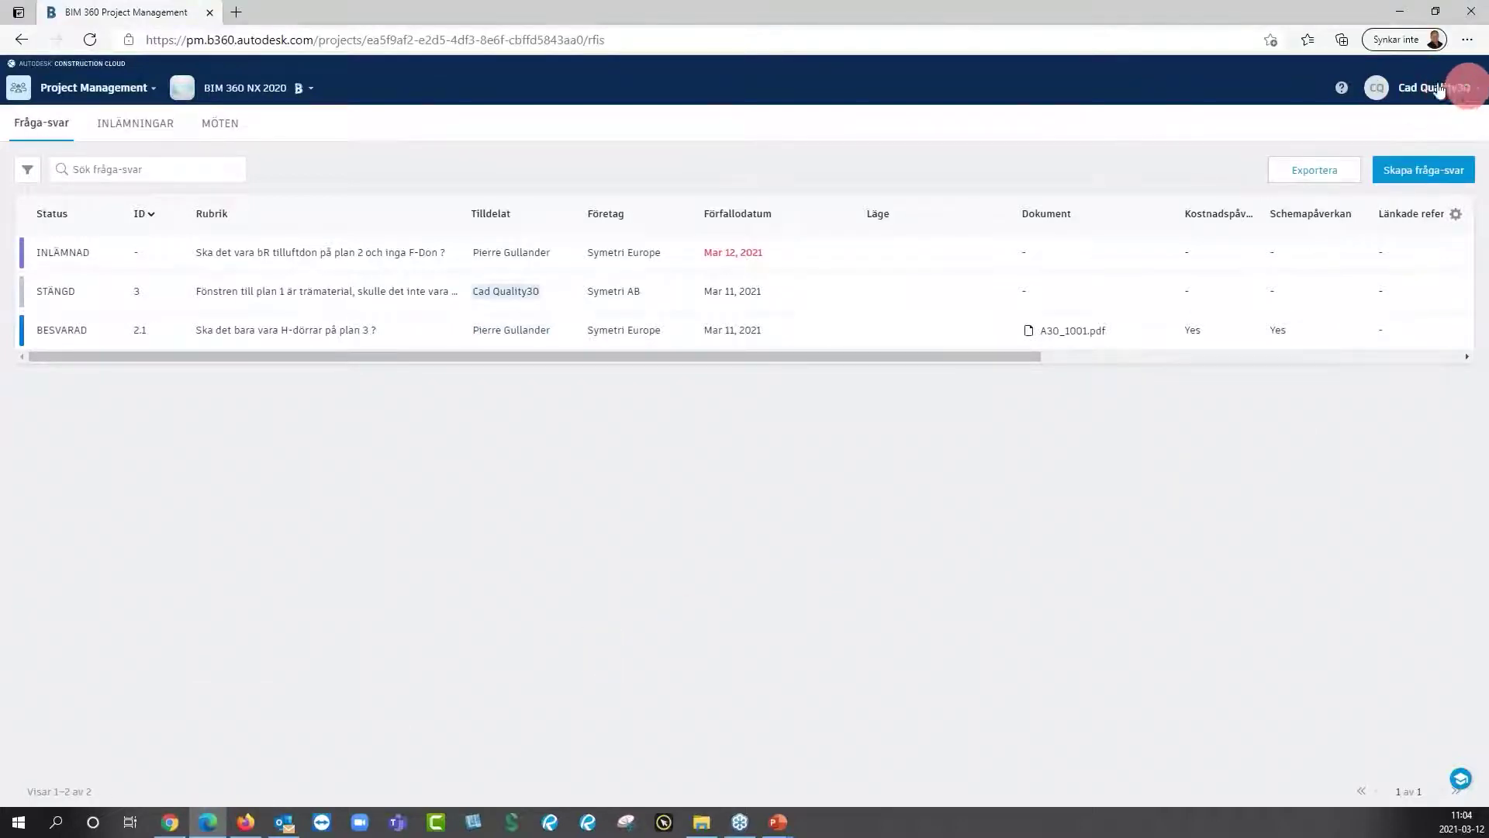
{"action": "left_click", "coordinate": [90, 41]}
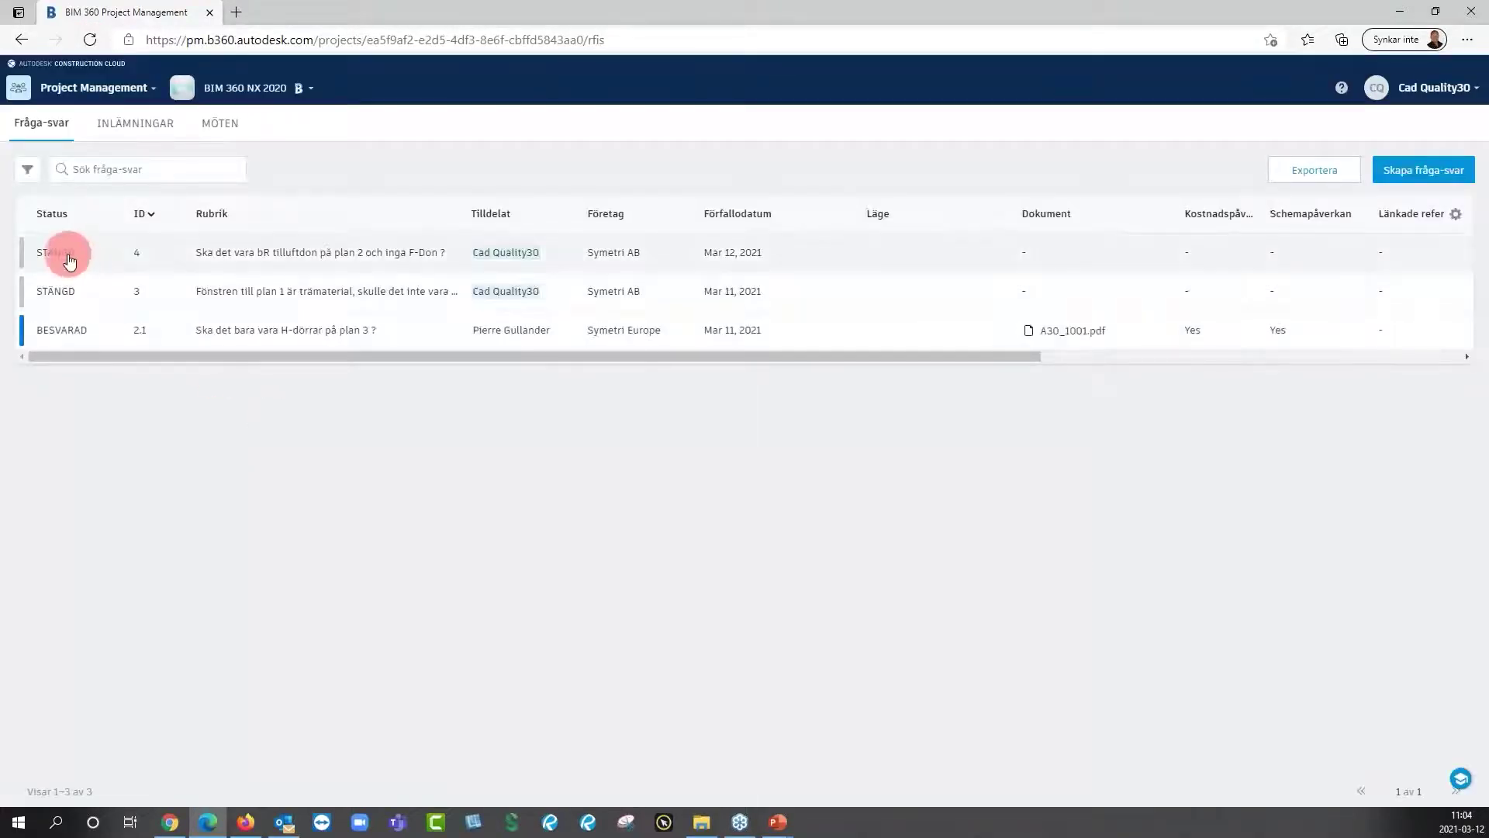
{"action": "left_click", "coordinate": [271, 258]}
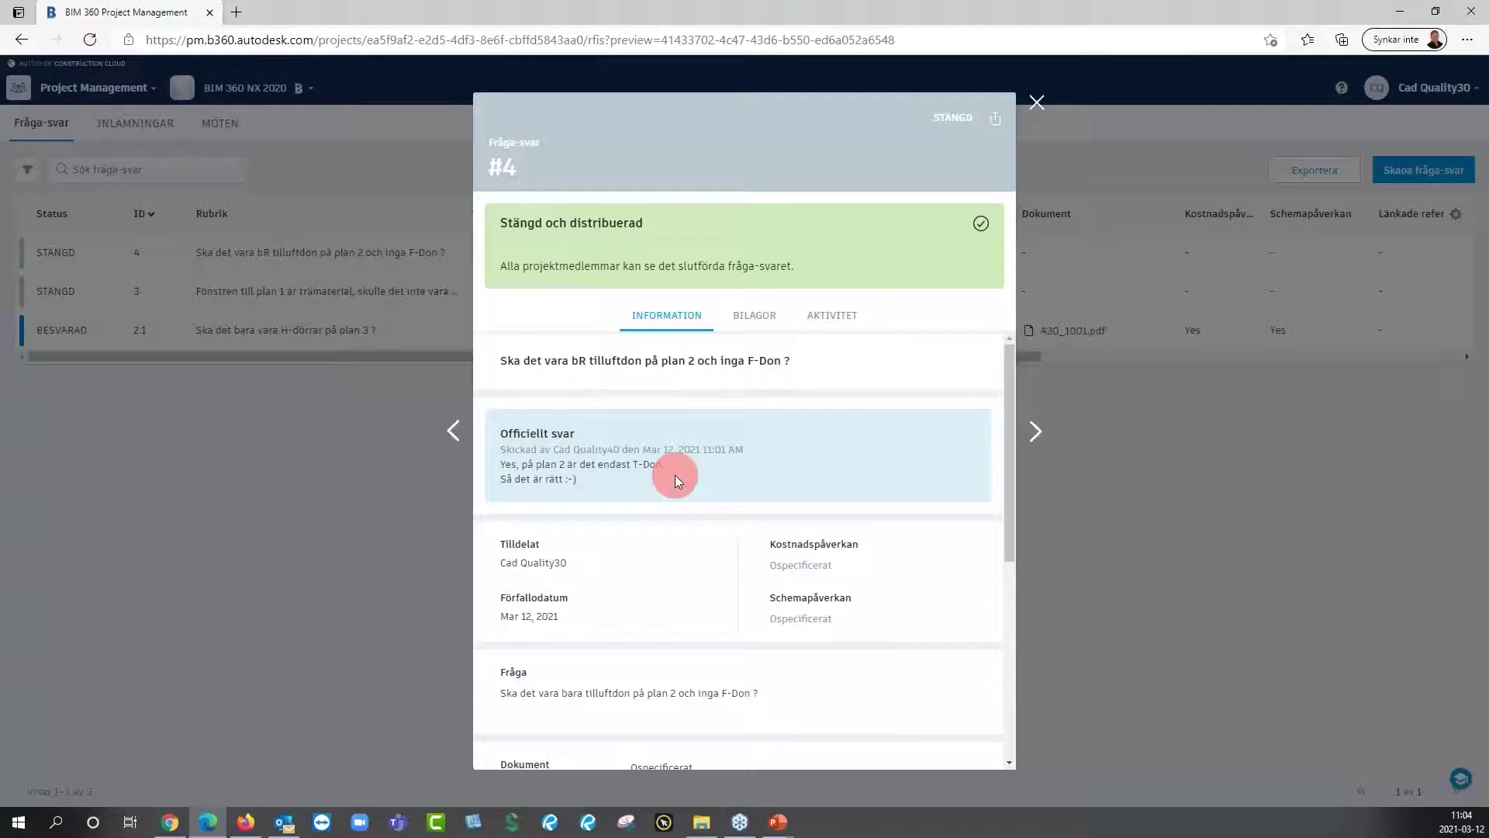
{"action": "left_click", "coordinate": [1037, 101]}
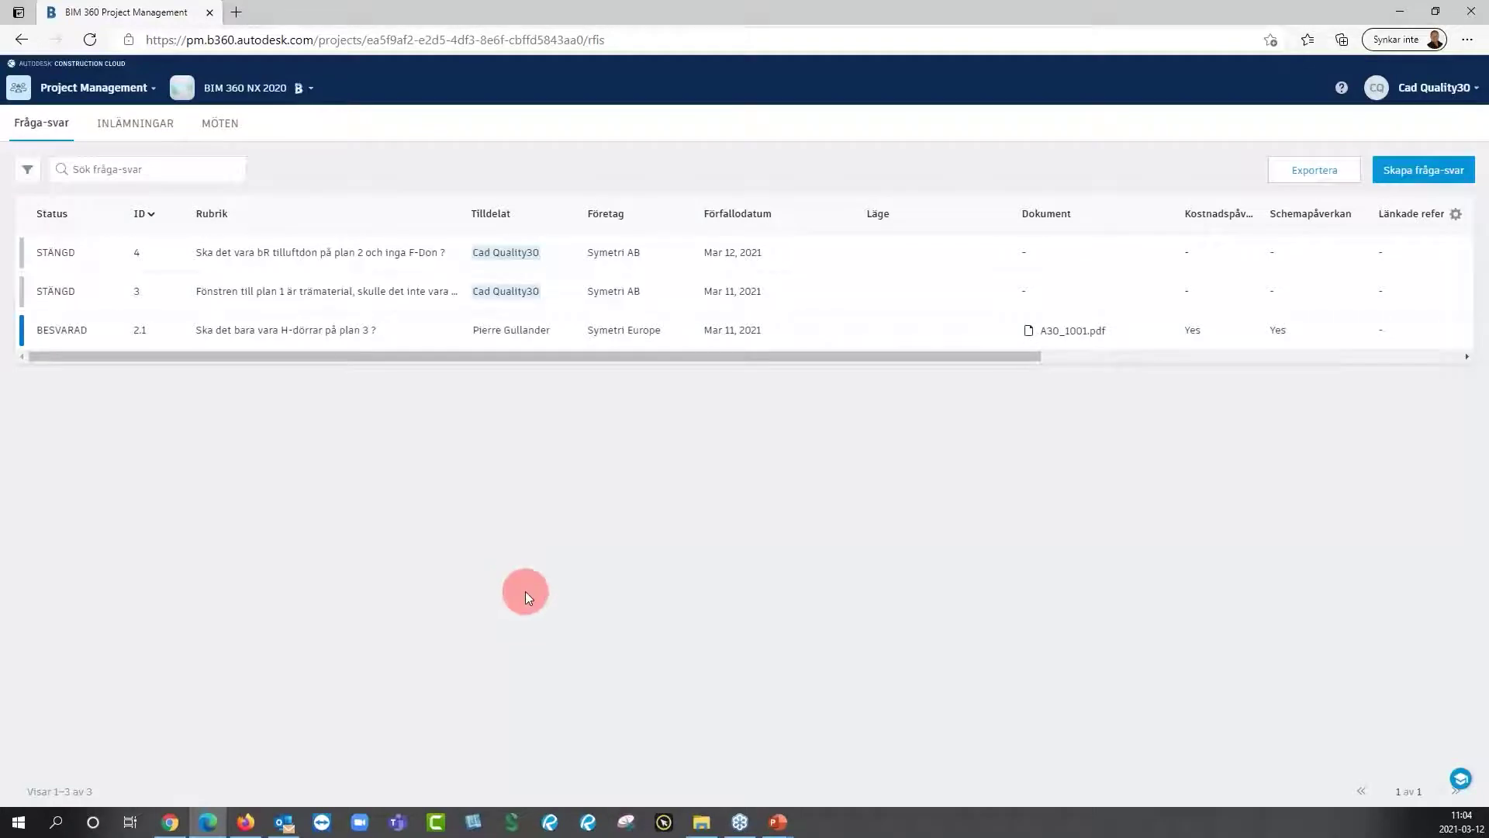
{"action": "left_click", "coordinate": [1405, 16]}
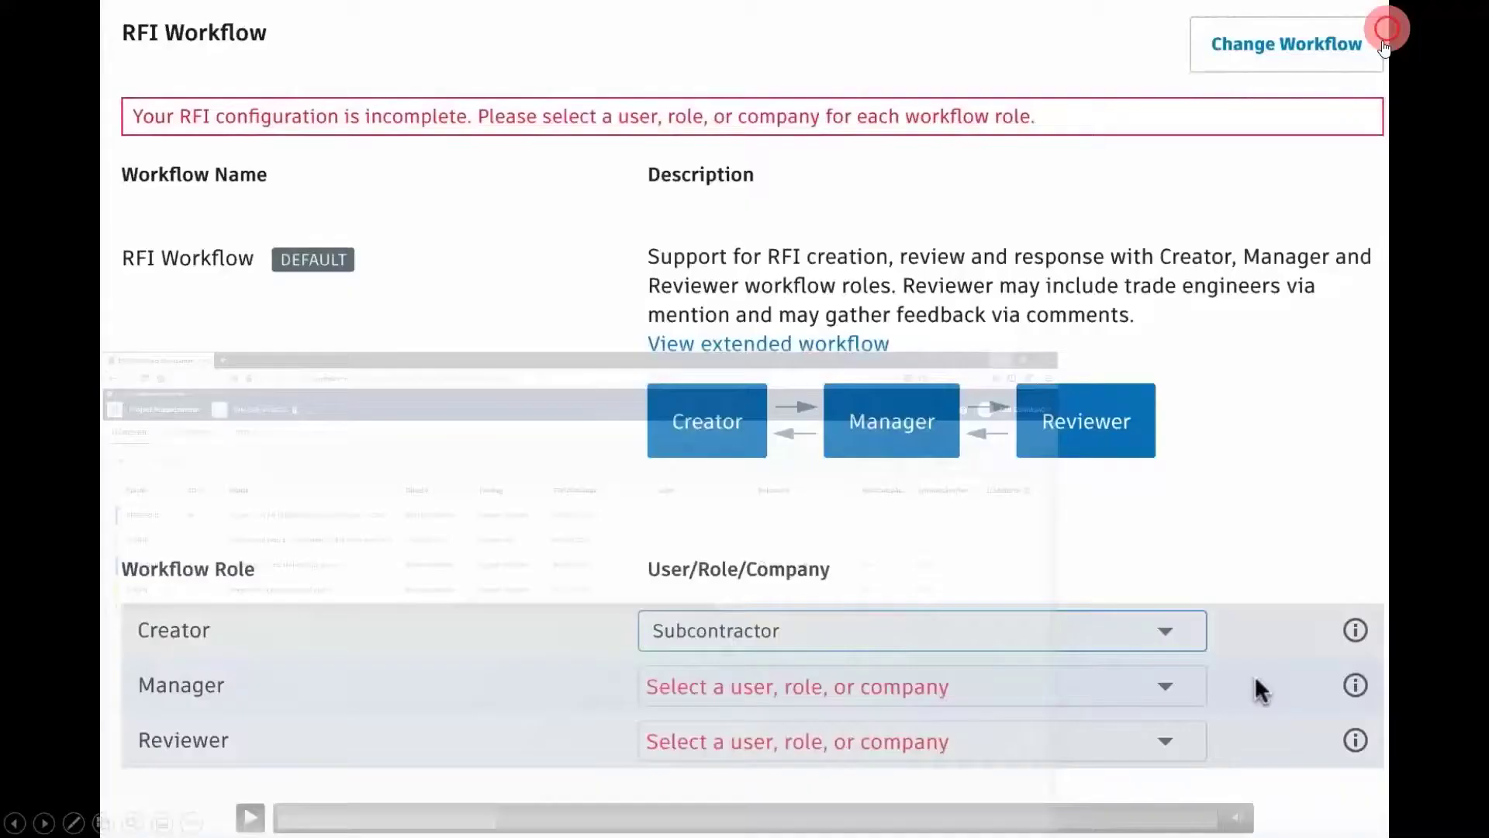
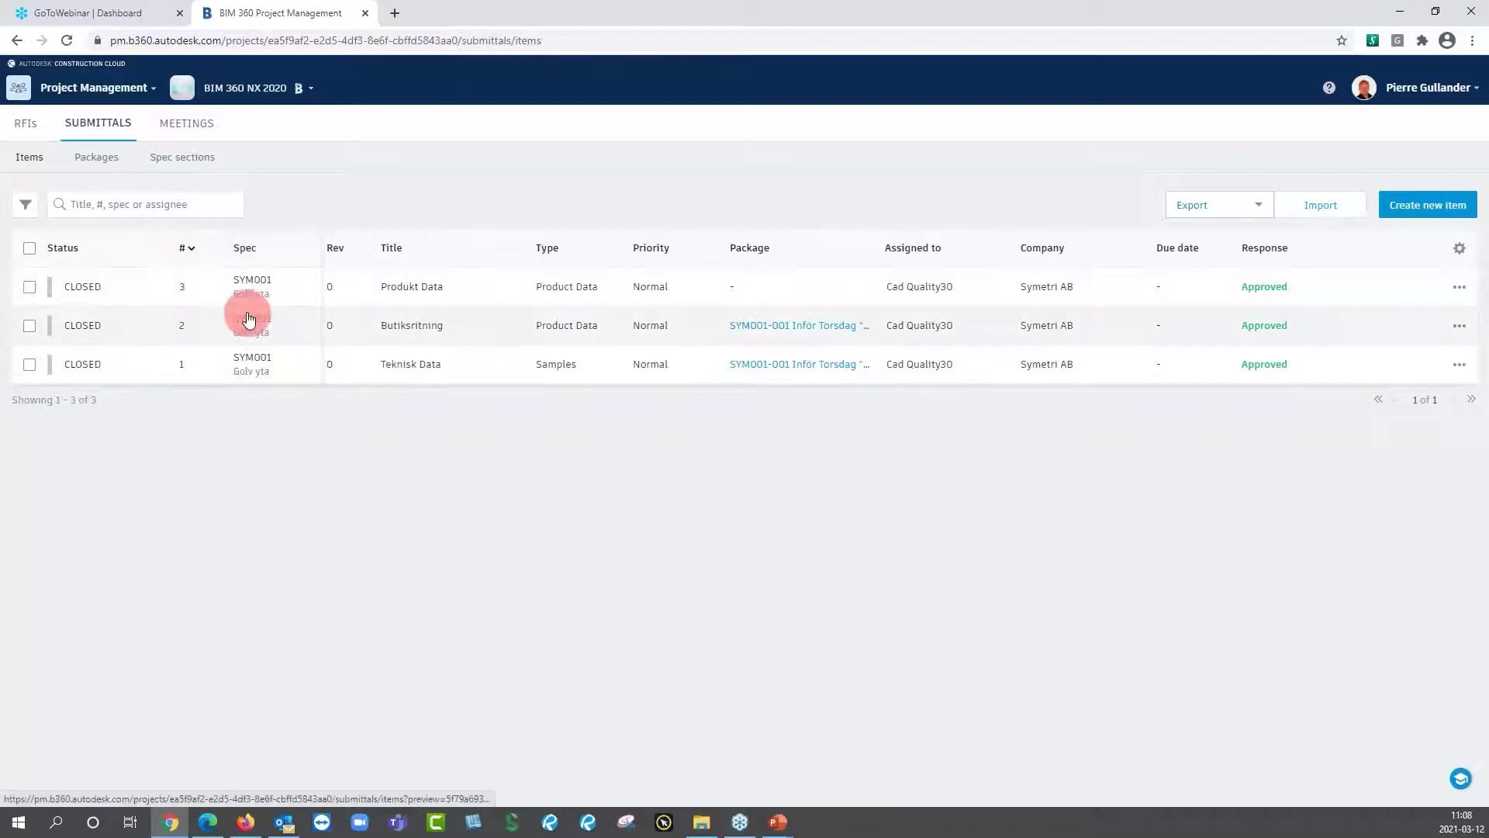
View the submittal packages, return to the submittal items and open the item import dialog.
{"action": "left_click", "coordinate": [93, 160]}
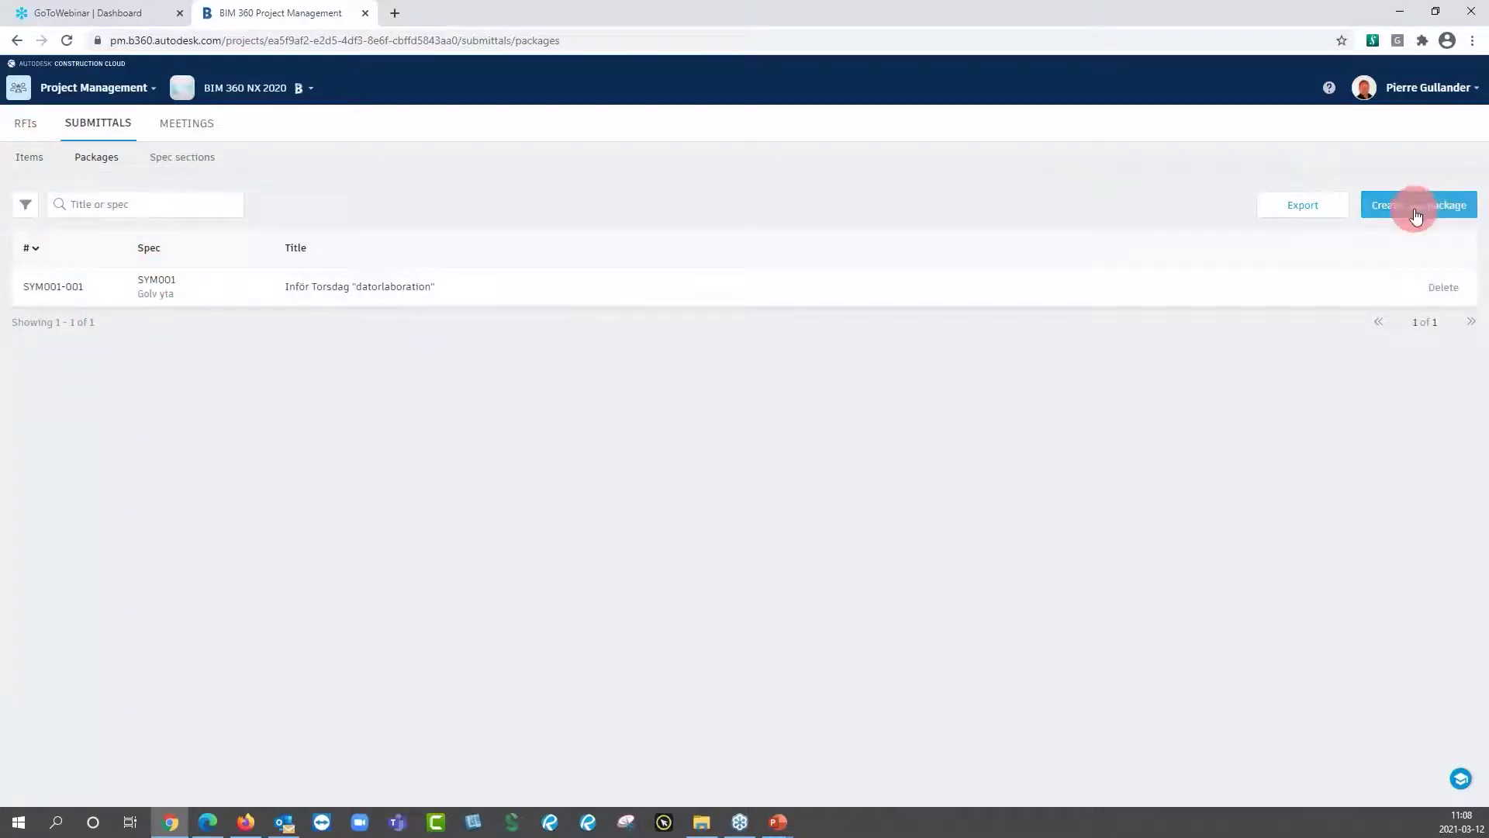
{"action": "left_click", "coordinate": [29, 156]}
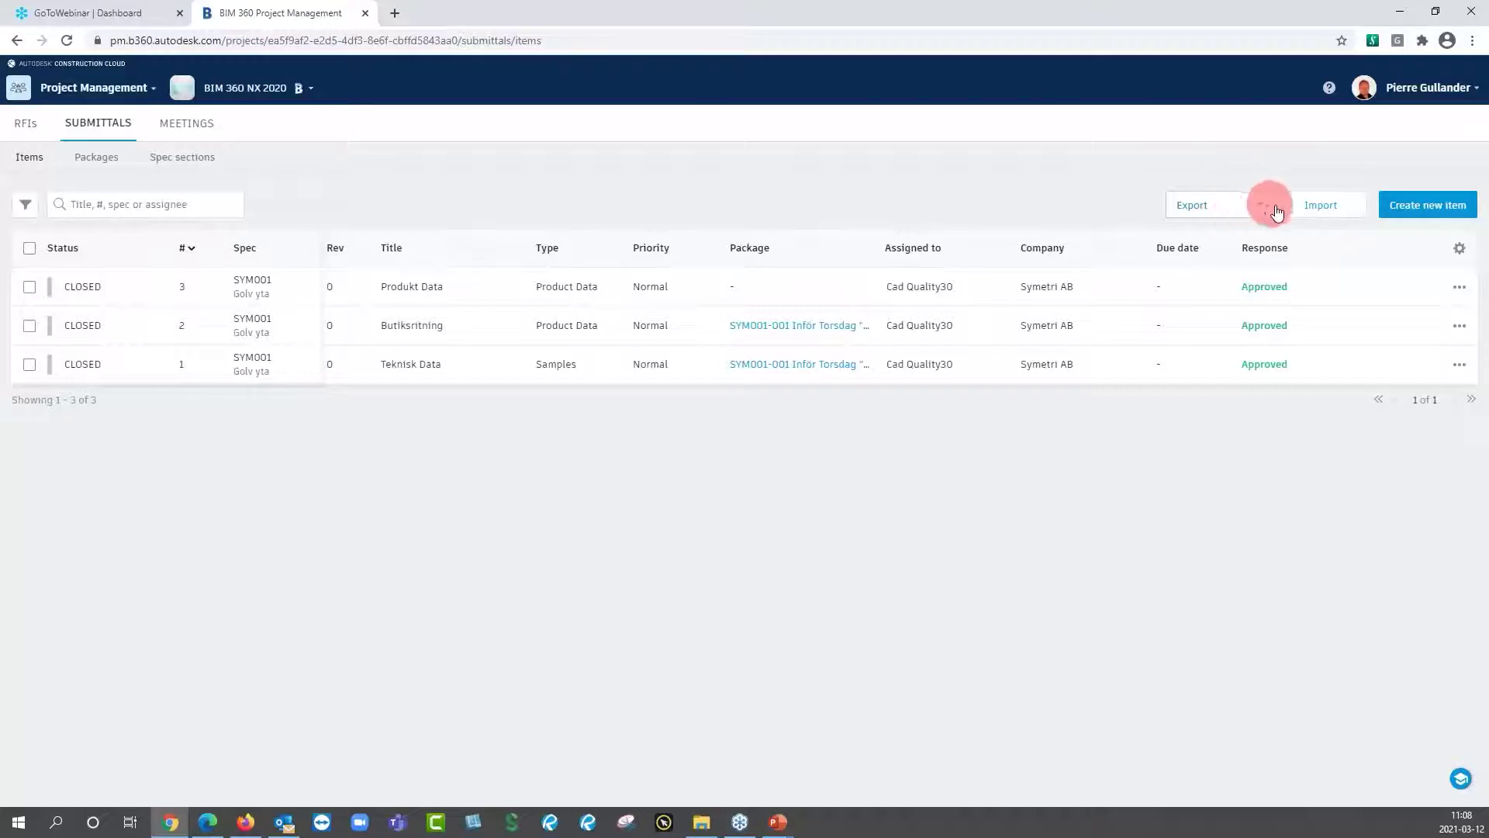
{"action": "left_click", "coordinate": [1327, 209]}
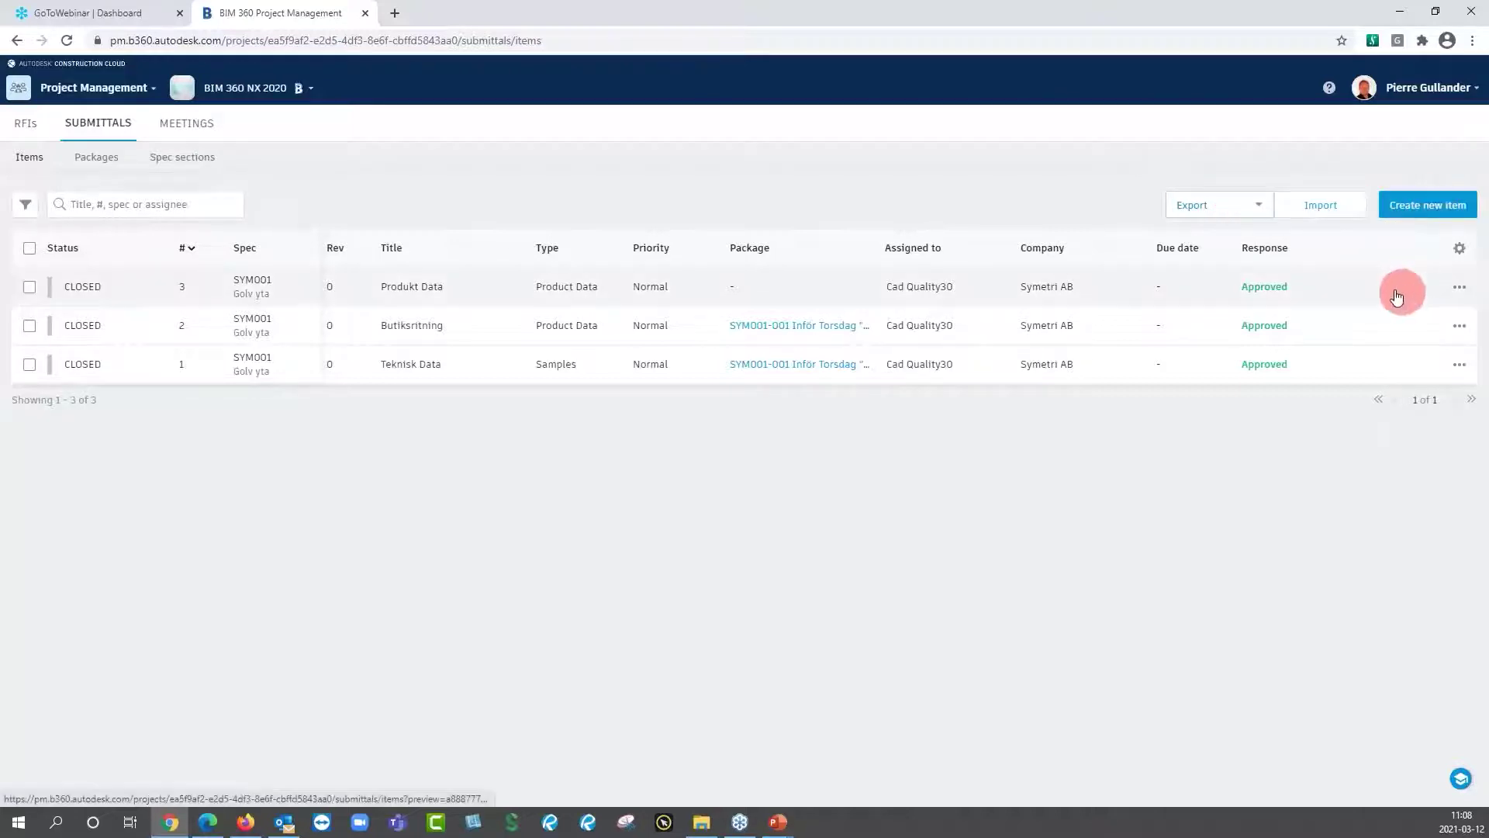
{"action": "left_click", "coordinate": [1321, 210]}
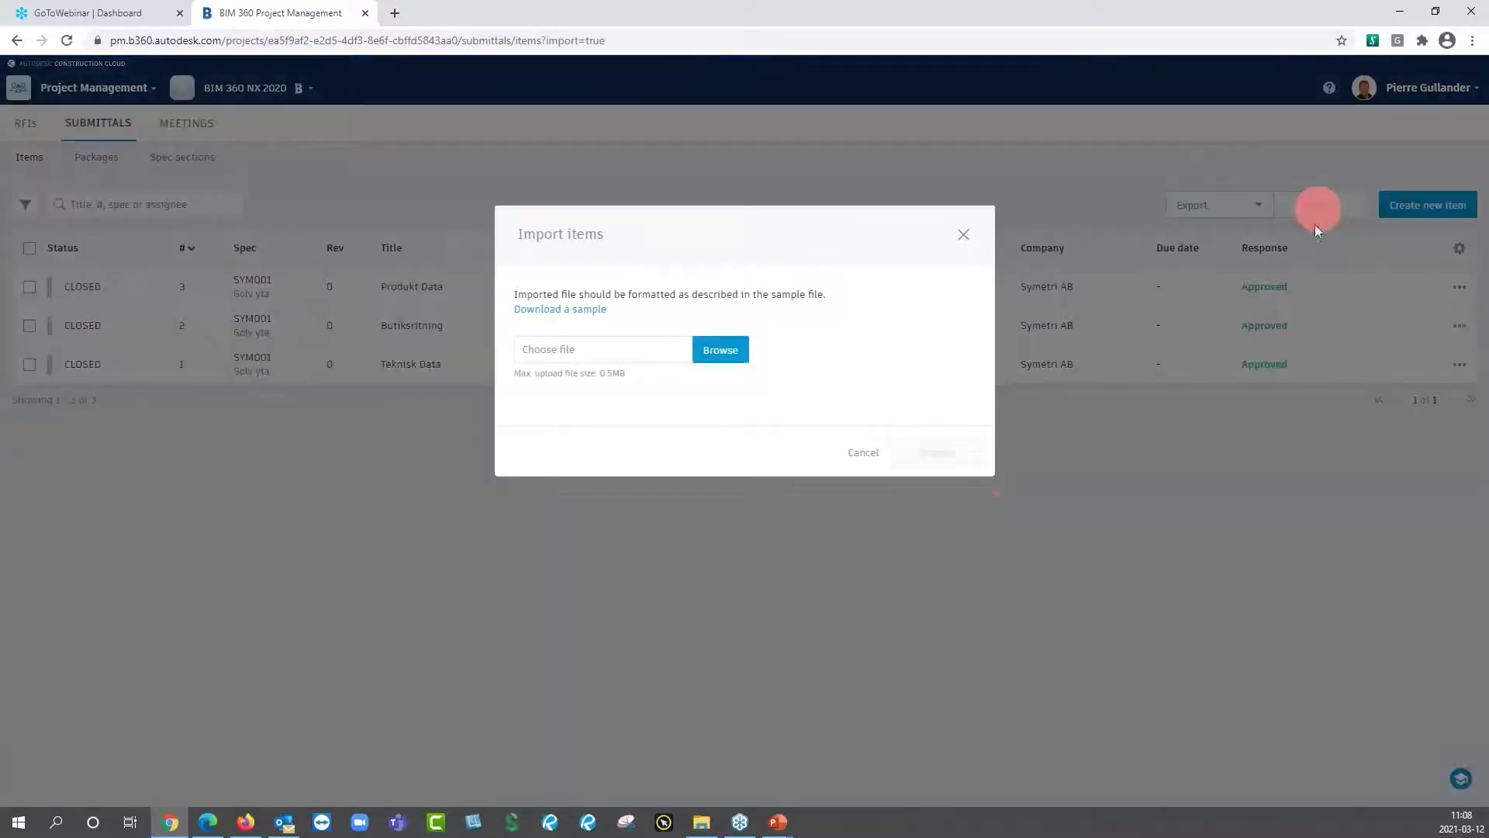
{"action": "left_click", "coordinate": [538, 339]}
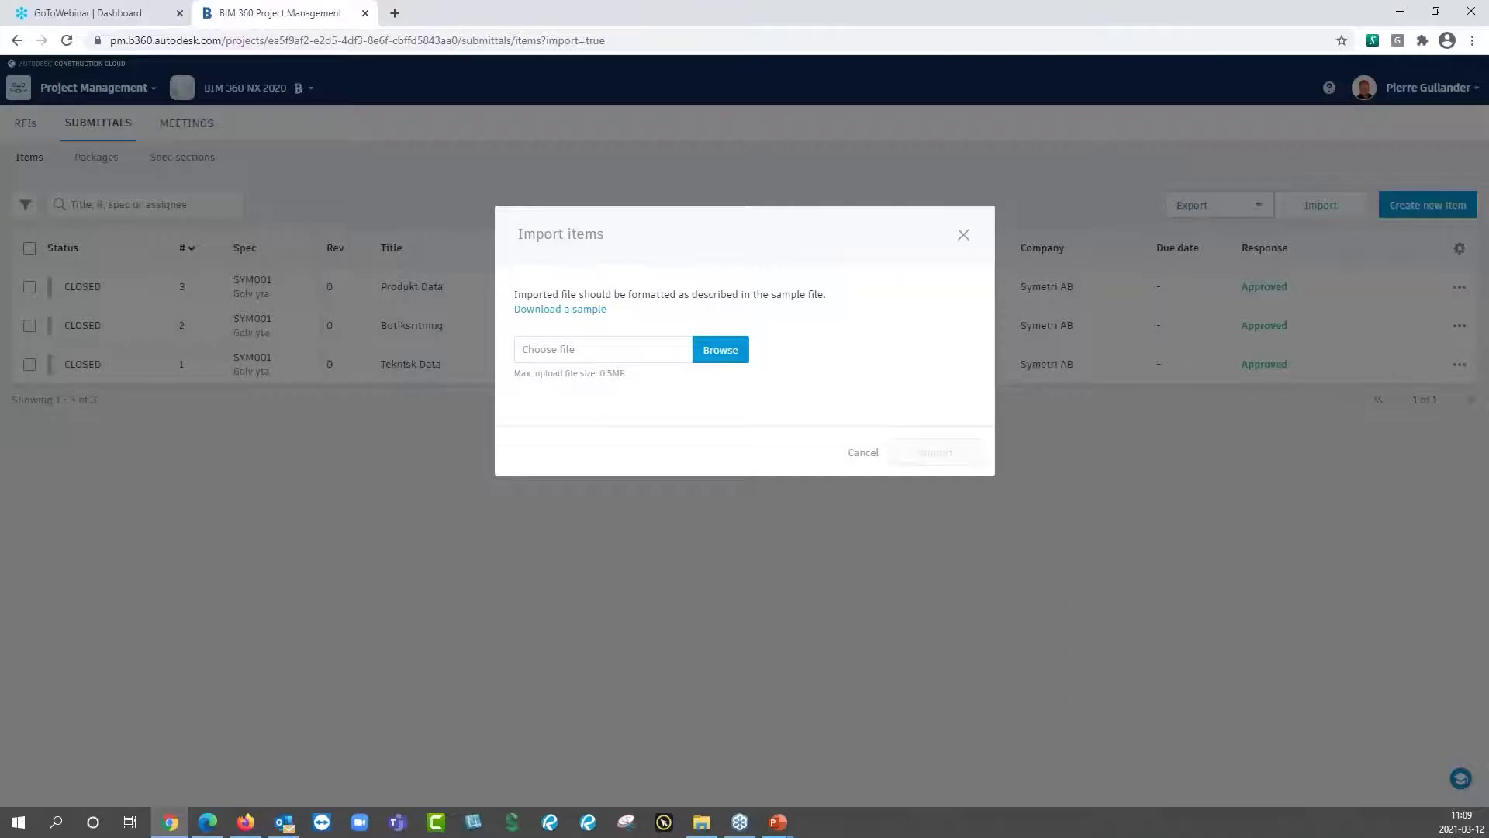
Open Import-Submittals-SYM002.xlsx in Excel, examine its columns from spec section to lead time and close the workbook.
{"action": "left_click", "coordinate": [701, 821]}
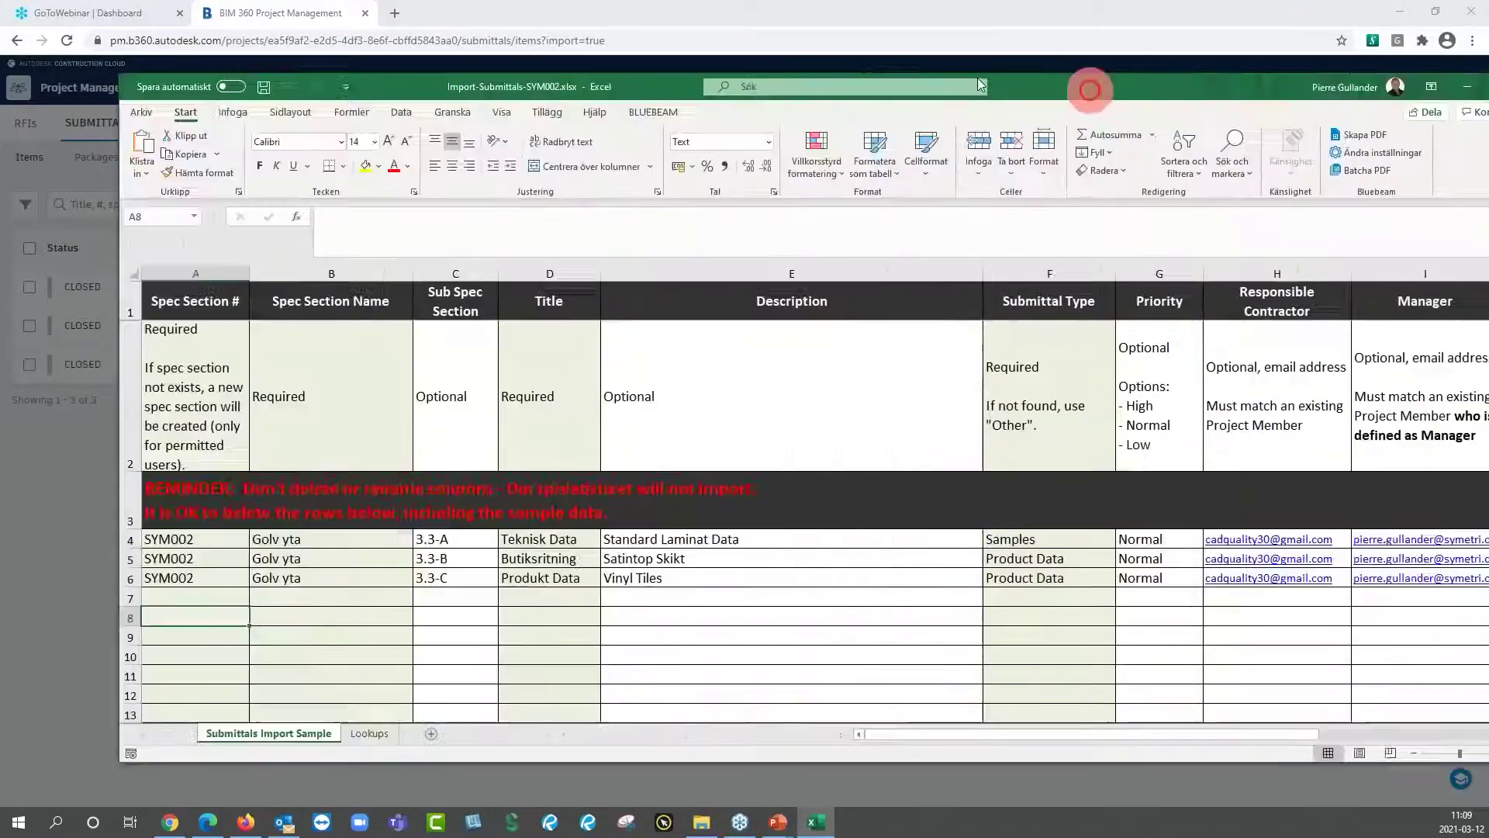
{"action": "left_click_drag", "start_coordinate": [977, 78], "coordinate": [962, 40]}
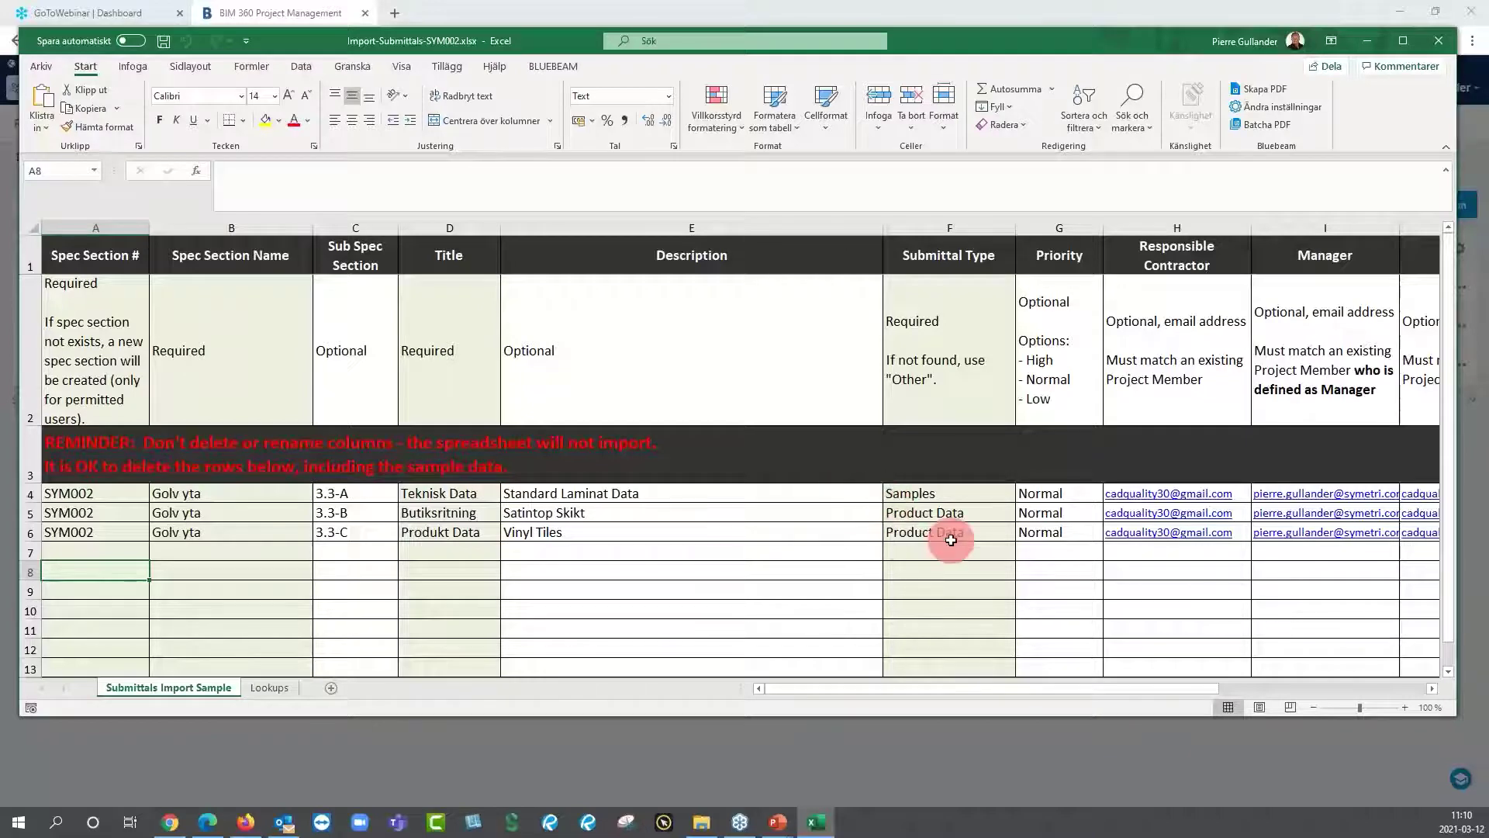
{"action": "left_click_drag", "start_coordinate": [1186, 689], "coordinate": [1295, 698]}
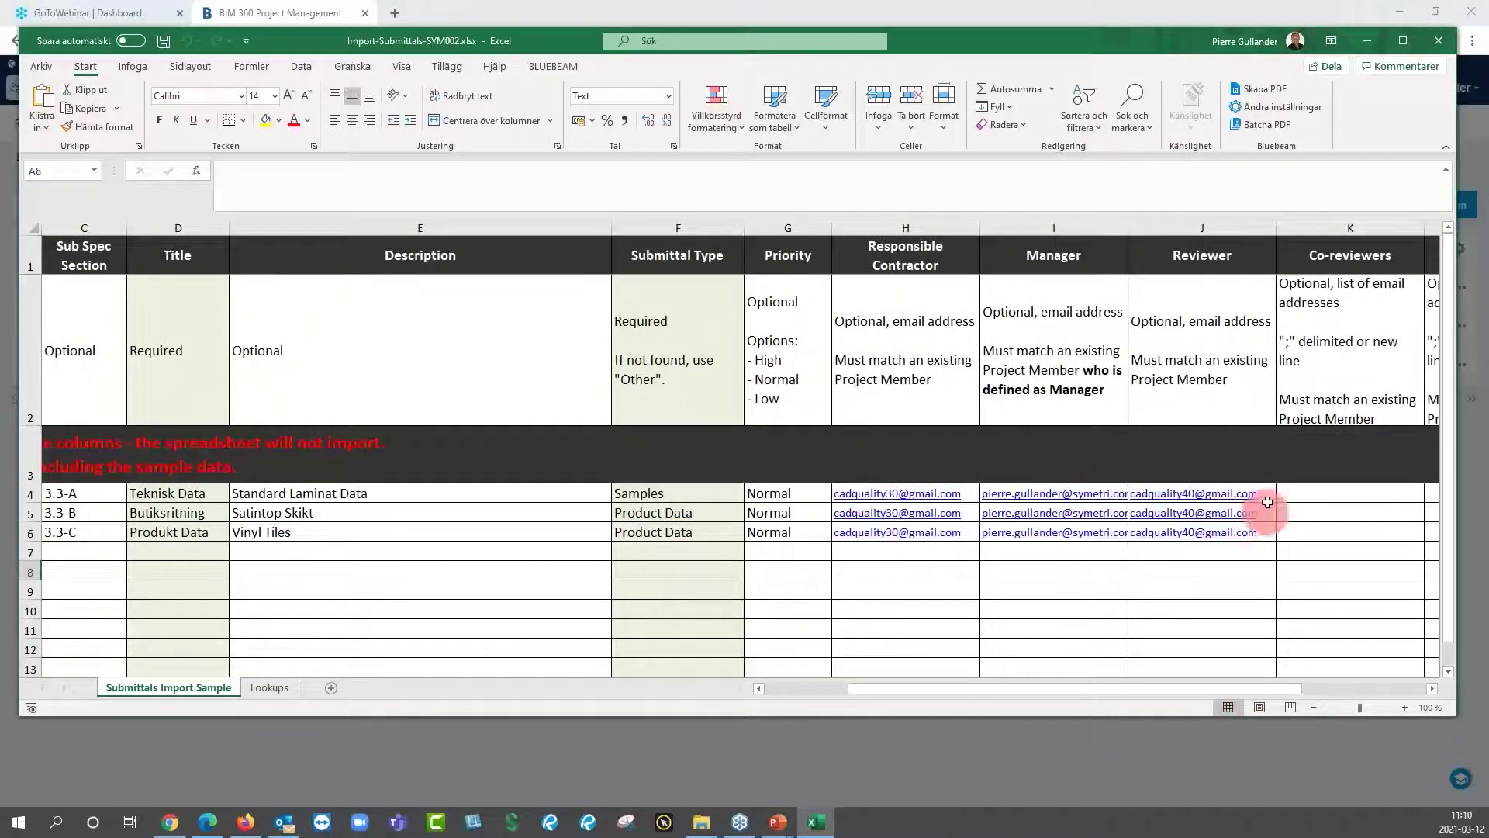
{"action": "left_click_drag", "start_coordinate": [1270, 692], "coordinate": [1393, 694]}
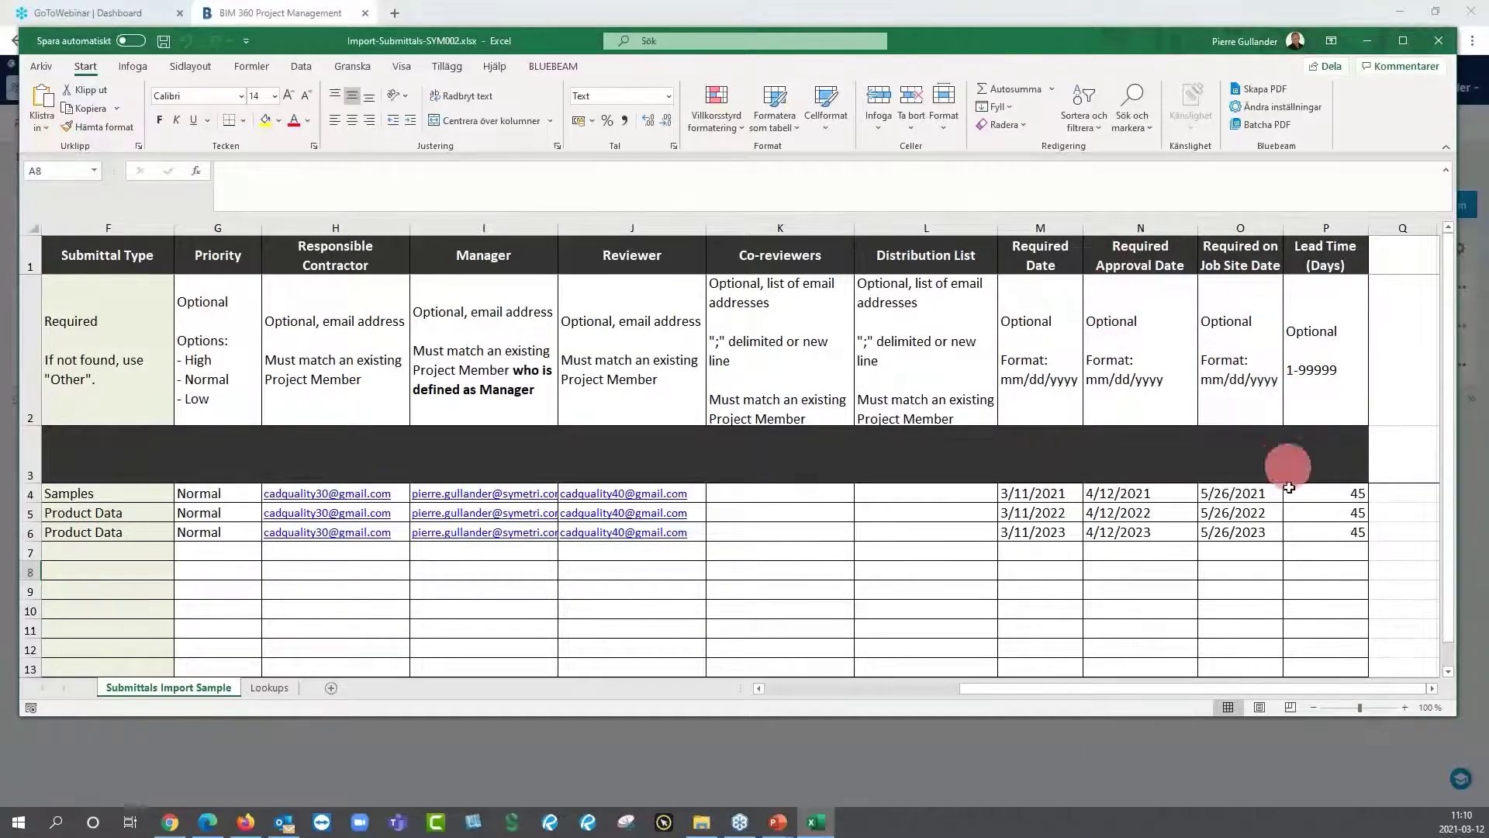
{"action": "left_click_drag", "start_coordinate": [1280, 690], "coordinate": [983, 673]}
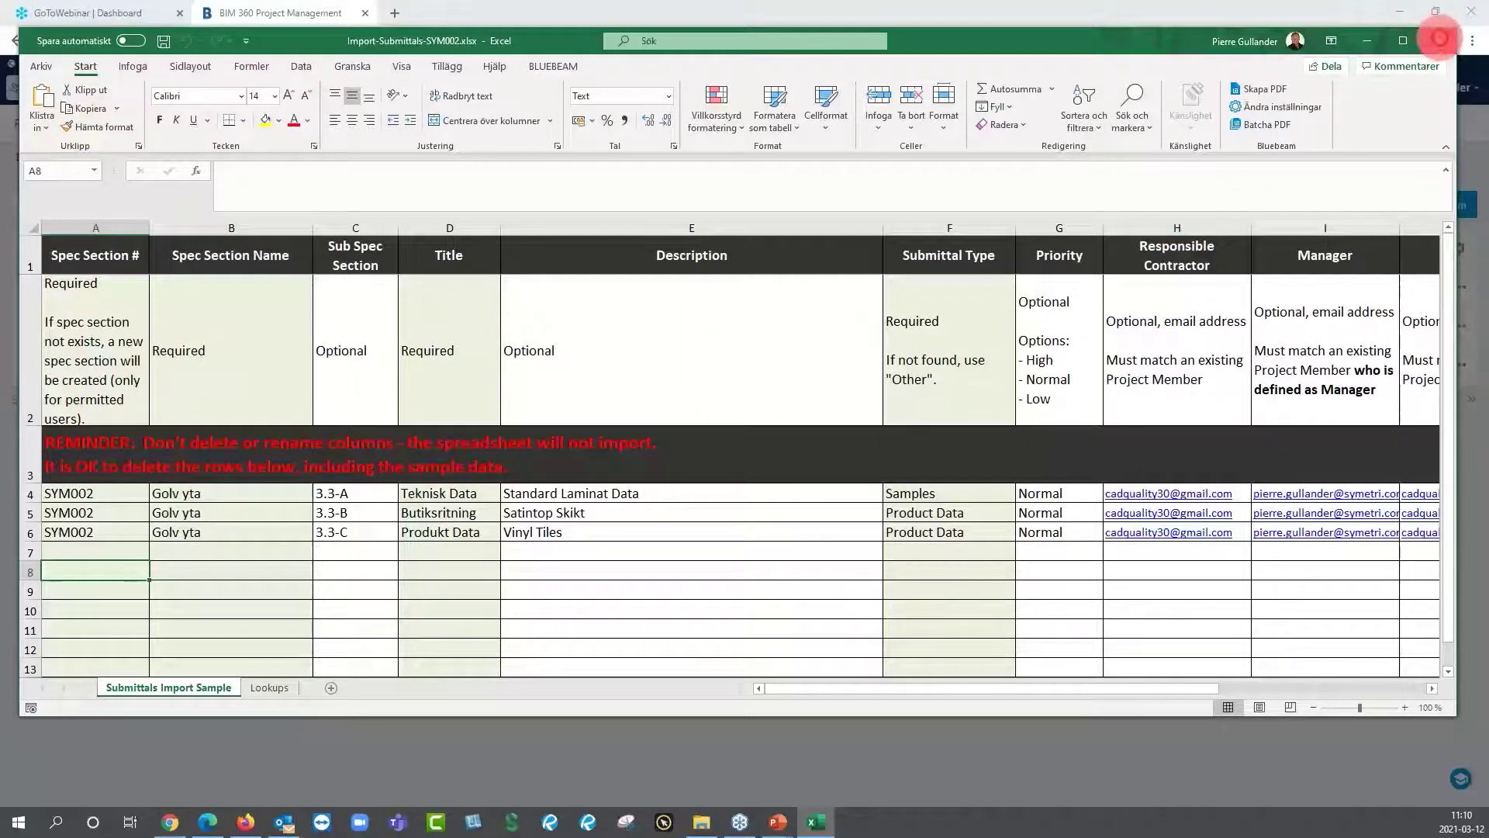
{"action": "left_click", "coordinate": [1439, 37]}
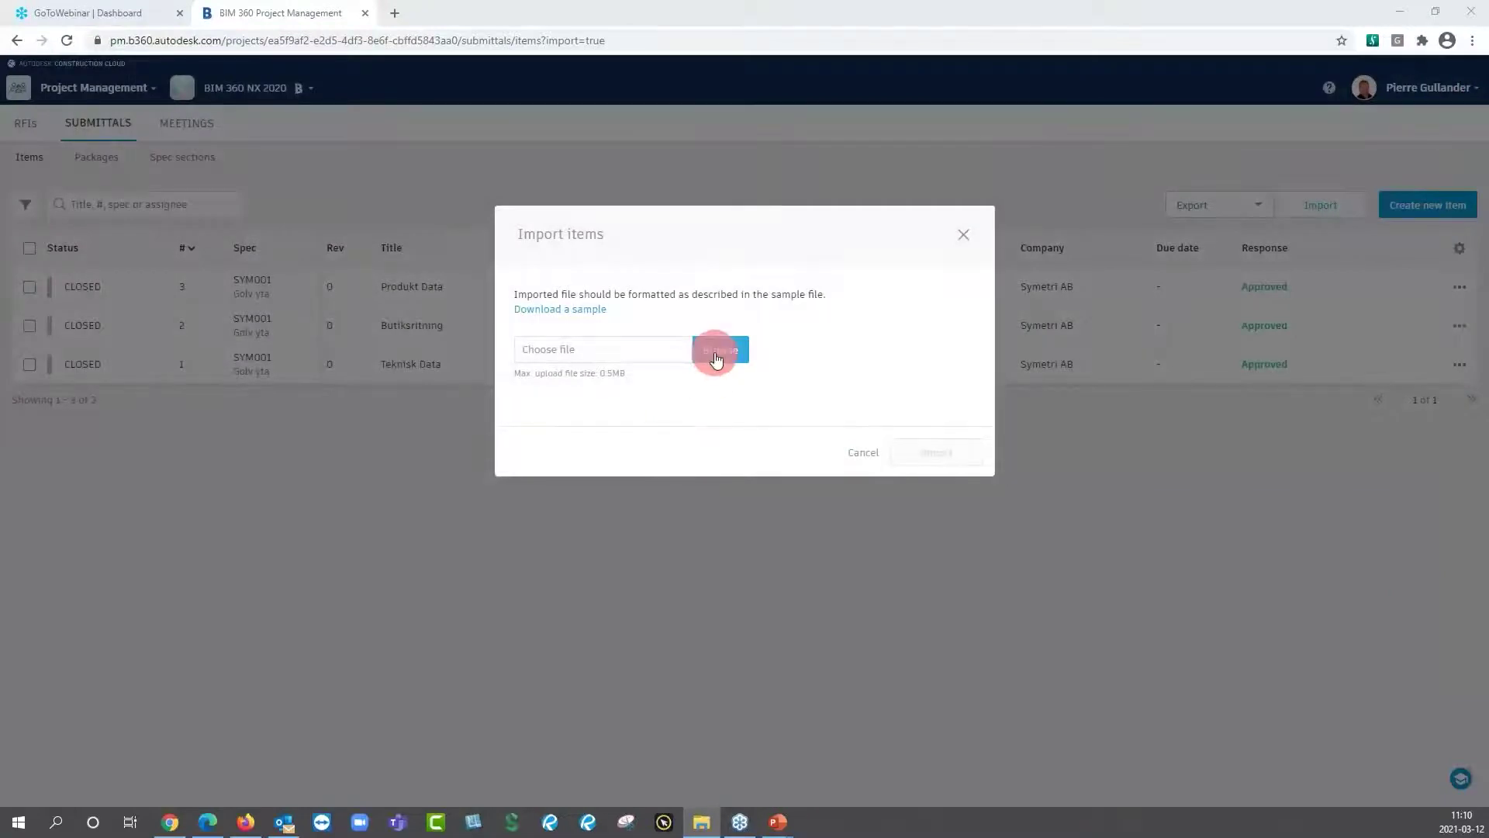
Choose Import-Submittals-SYM002.xlsx from C:\_Computer\_BIM 360\BIM 360 Webbvisningar från Symetri\BIM 360 BUILD as the import file.
{"action": "left_click", "coordinate": [715, 356]}
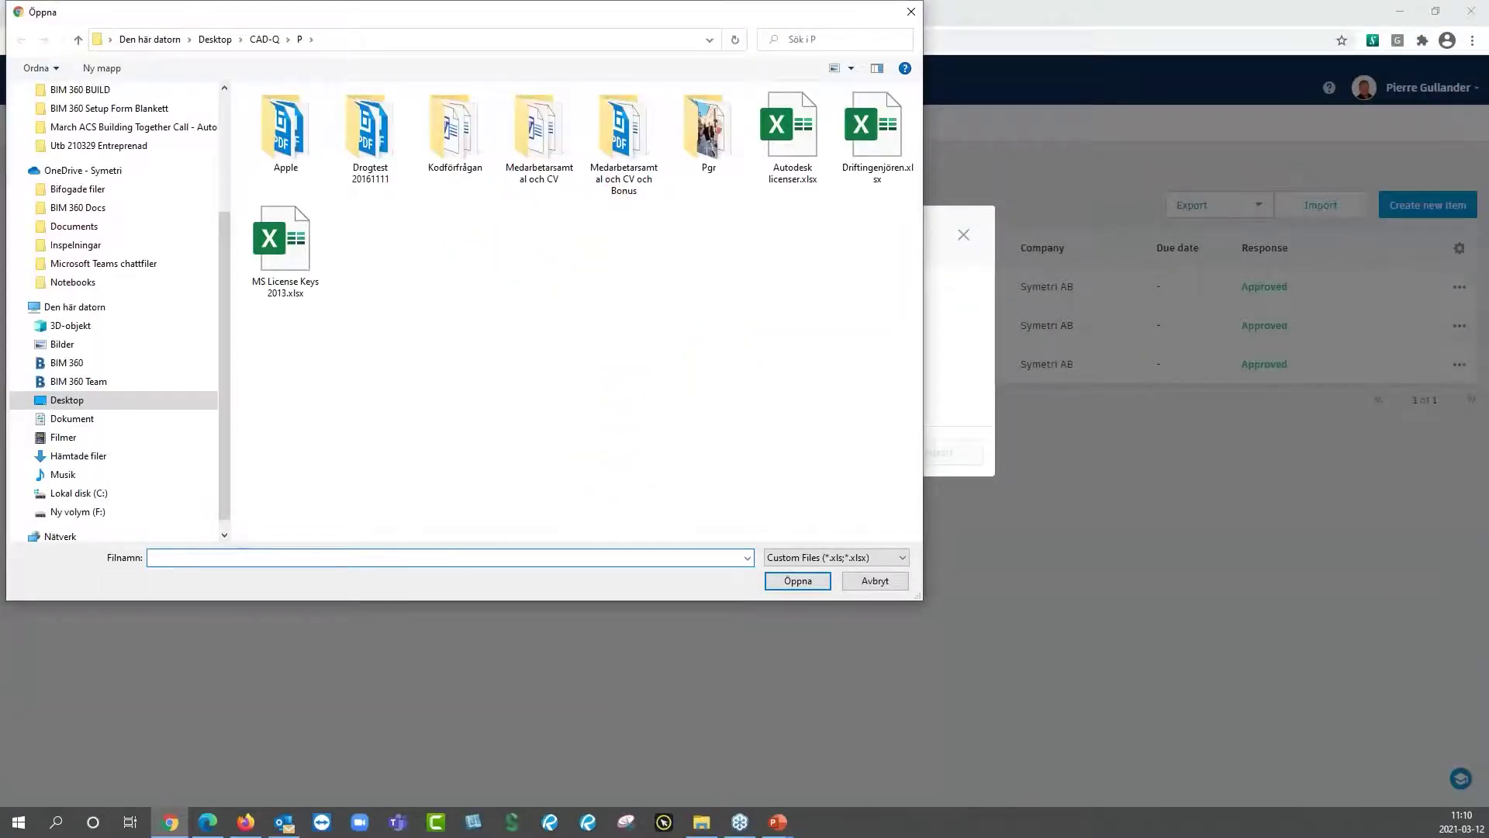
{"action": "key", "text": "alt+Tab"}
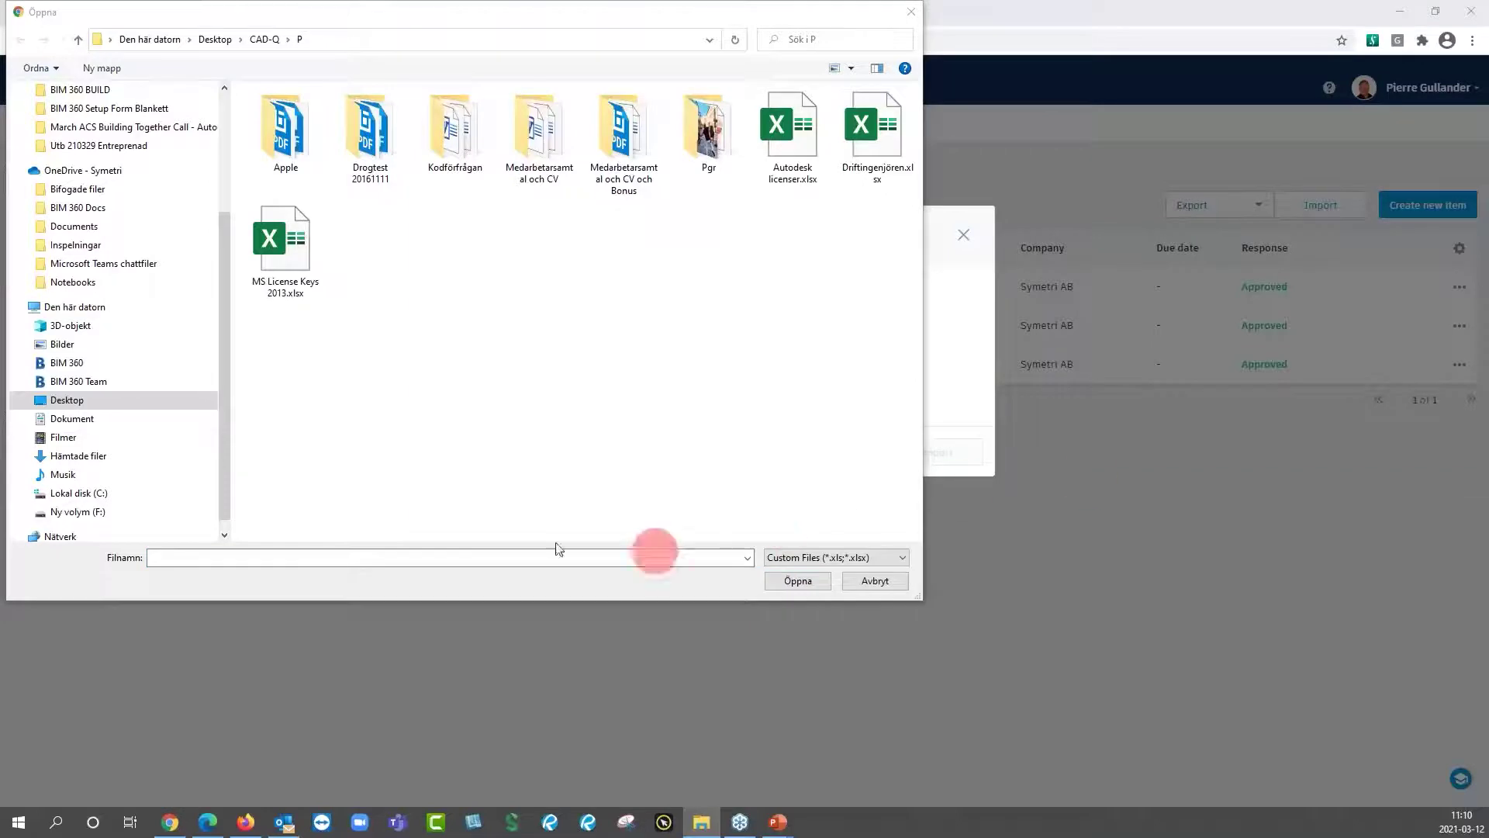
{"action": "left_click", "coordinate": [475, 557]}
{"action": "type", "text": "C:\\_Computer\\_BIM 360\\BIM 360 Webbvisningar från Symetri\\BIM 360 BUILD"}
{"action": "key", "text": "Return"}
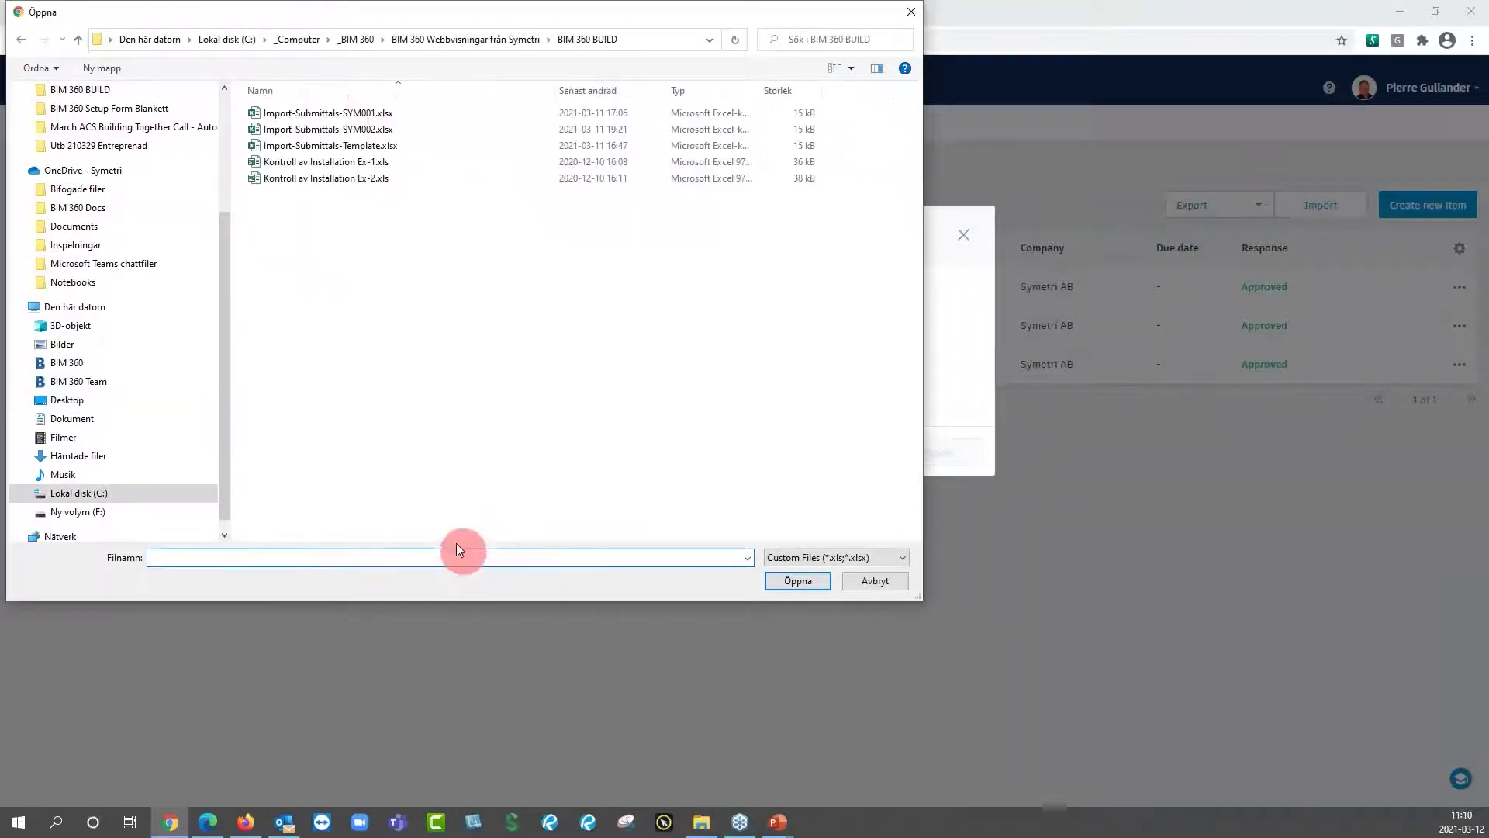
{"action": "left_click", "coordinate": [348, 133]}
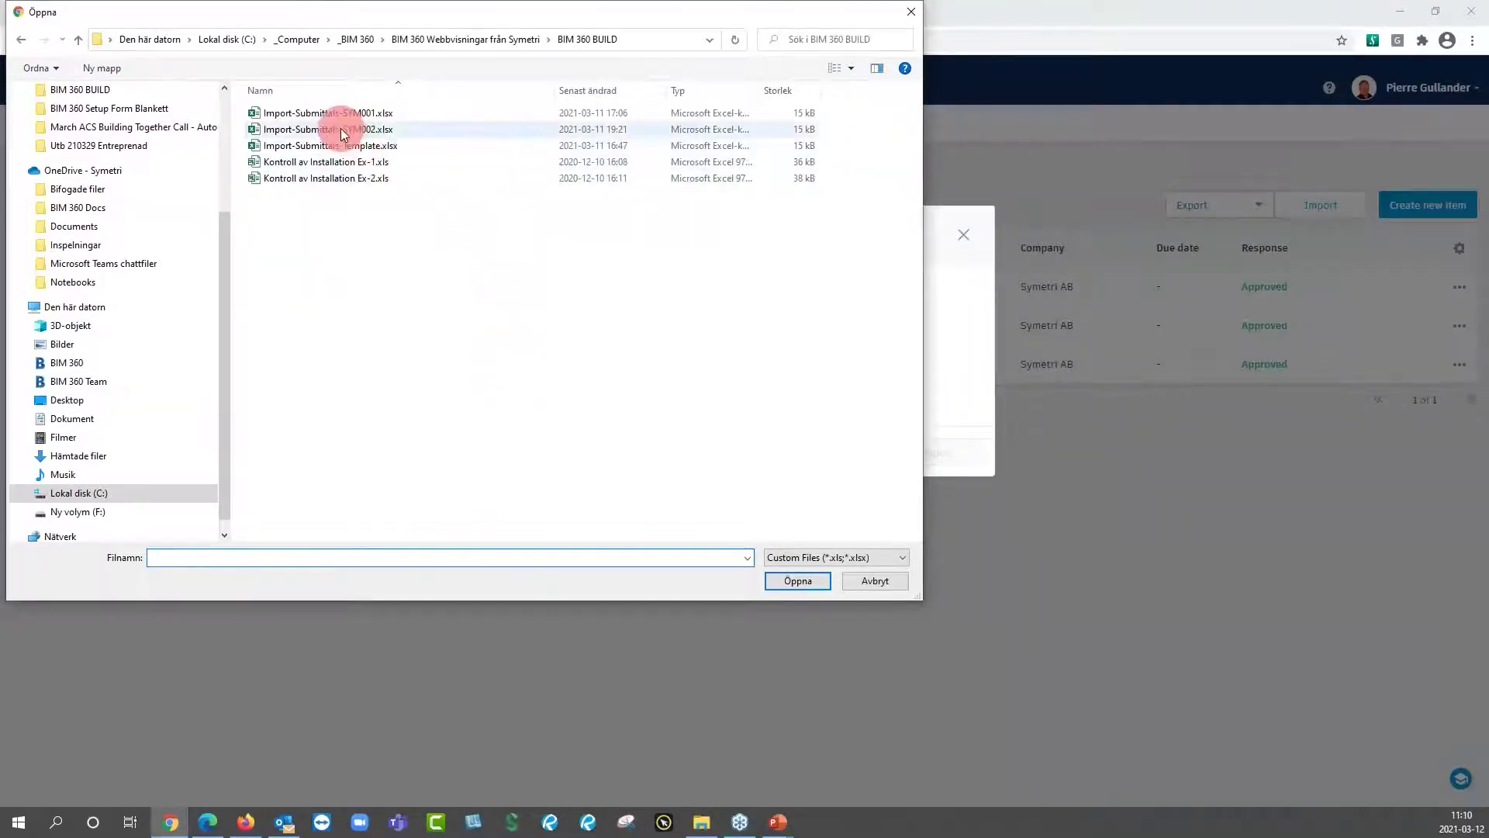
{"action": "left_click", "coordinate": [799, 581]}
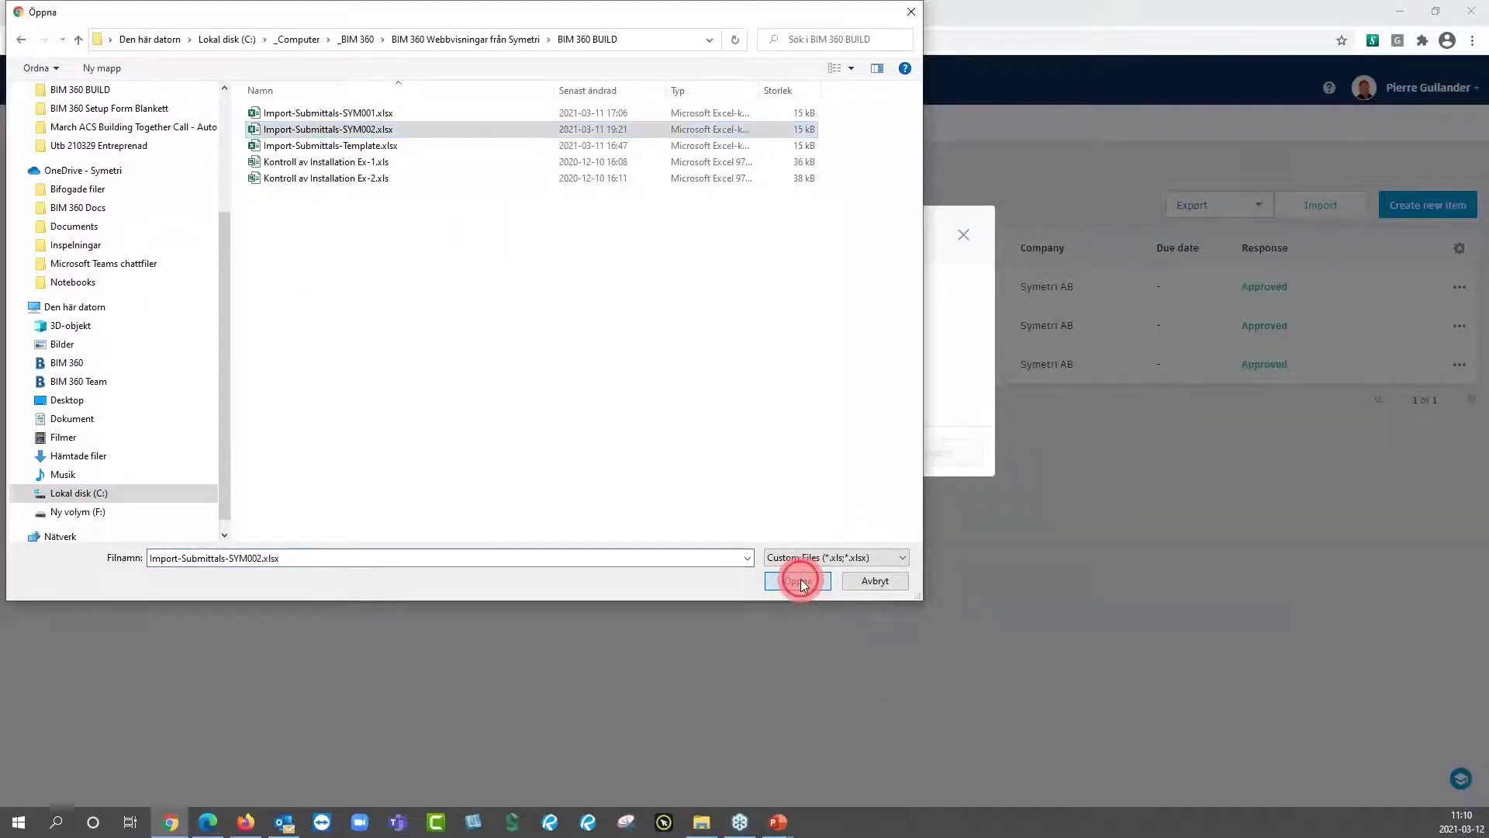
Import the chosen submittals file, dismiss the processing notice and reload the submittal items list.
{"action": "left_click", "coordinate": [940, 457]}
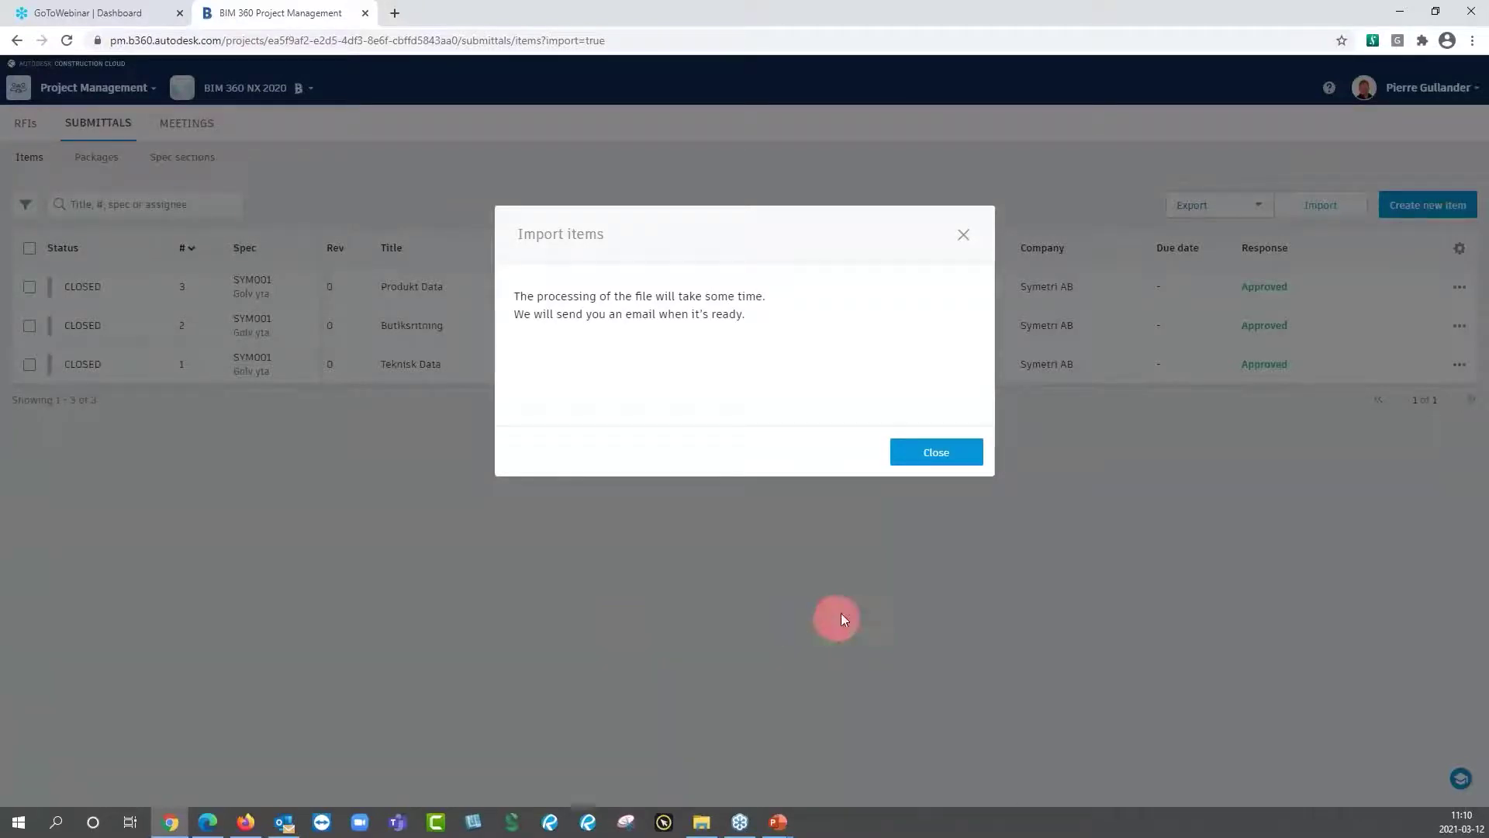
{"action": "left_click", "coordinate": [934, 455]}
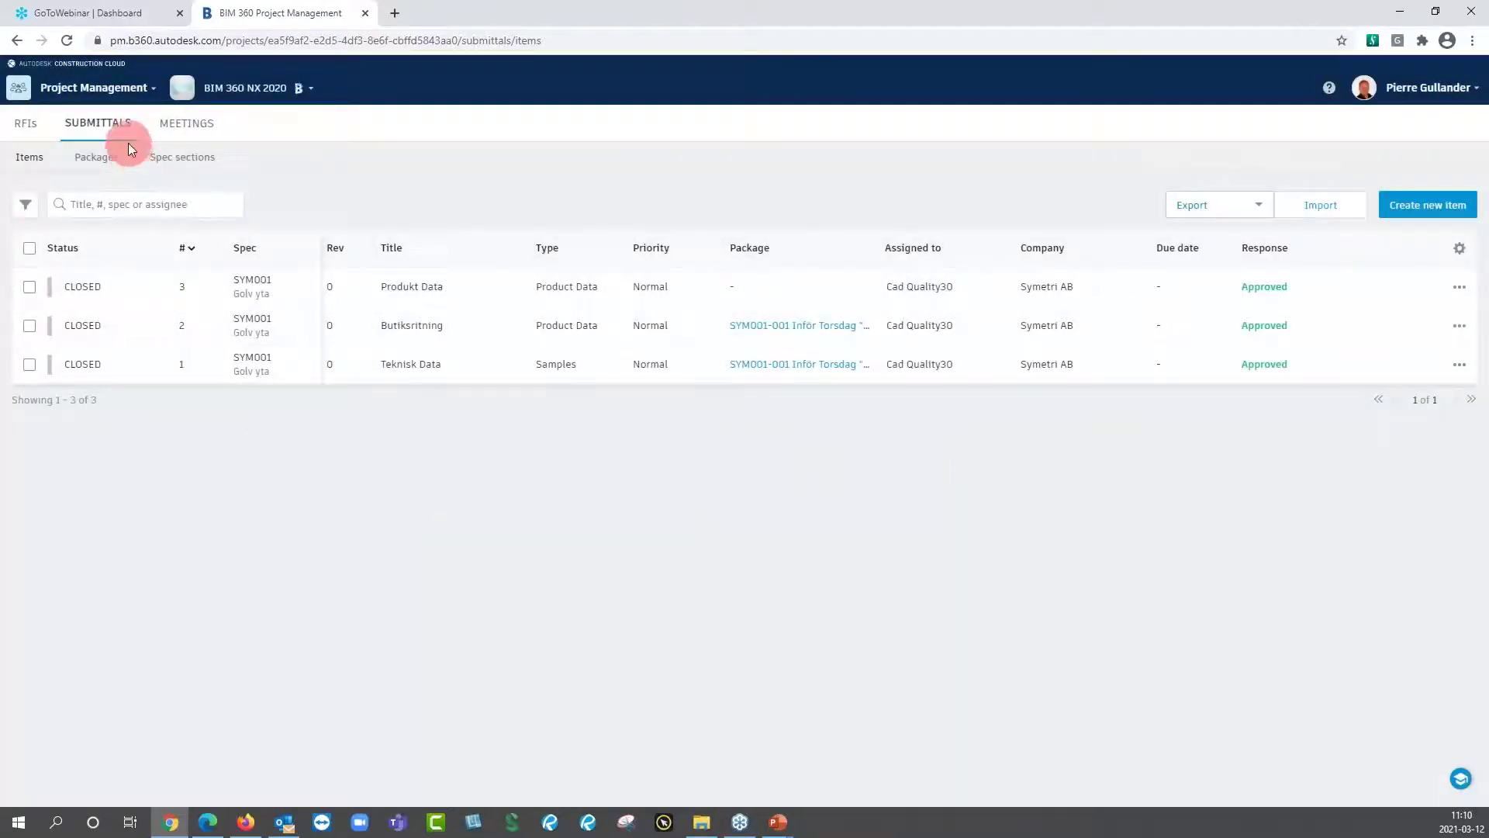
{"action": "left_click", "coordinate": [67, 41]}
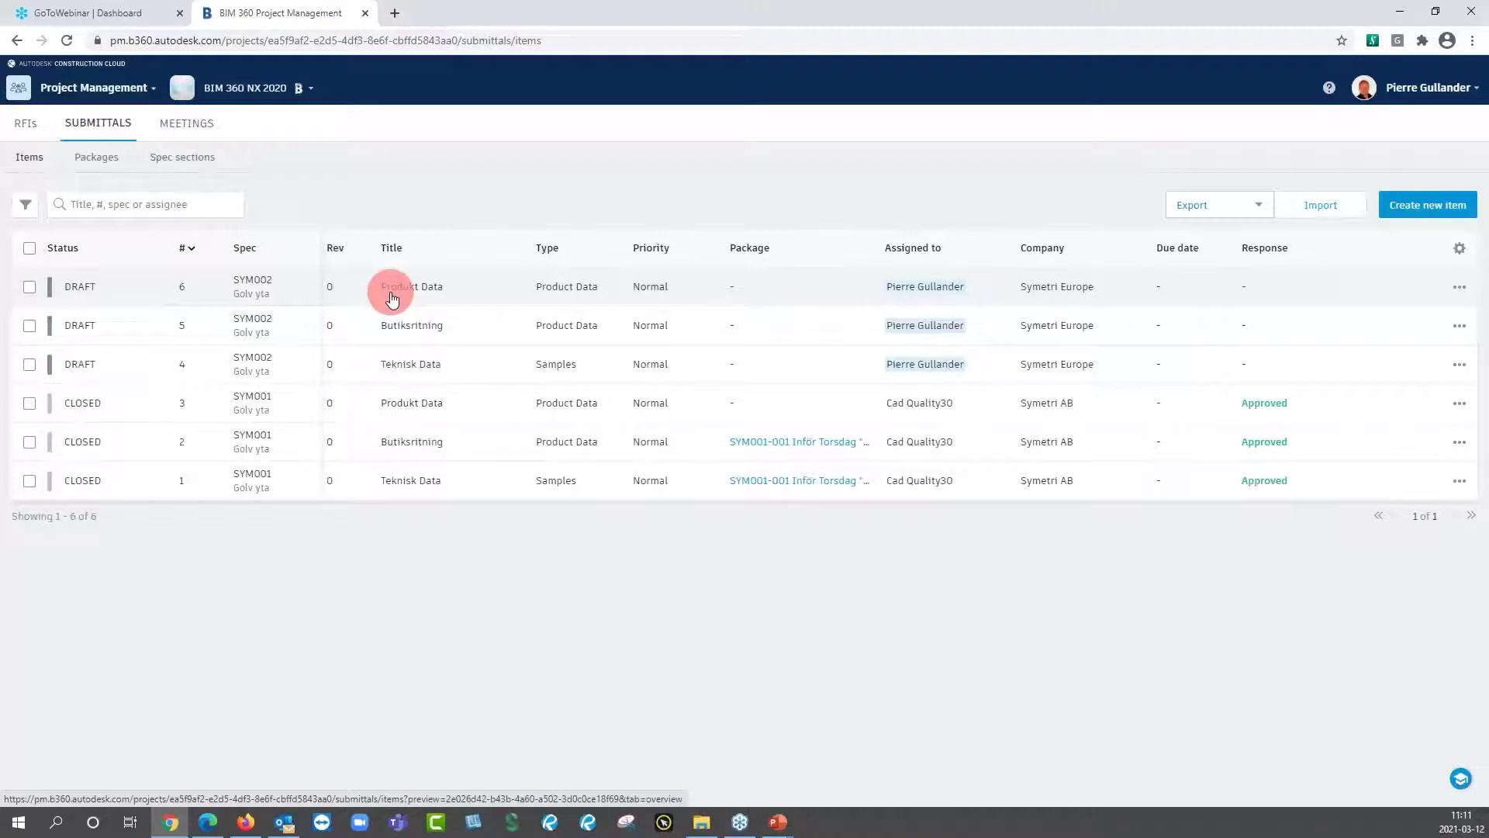
{"action": "left_click", "coordinate": [29, 247]}
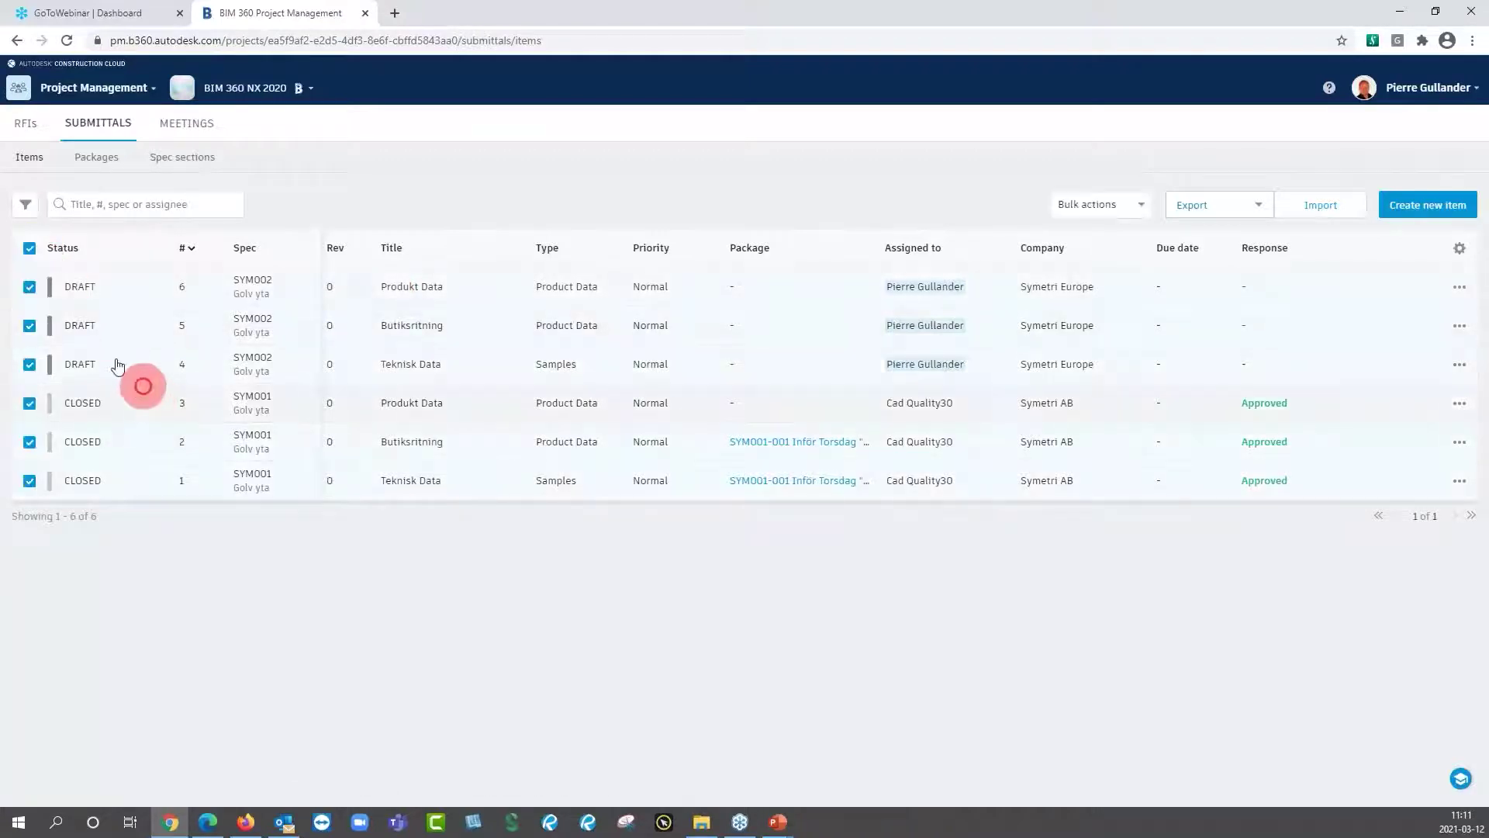
{"action": "left_click", "coordinate": [29, 248]}
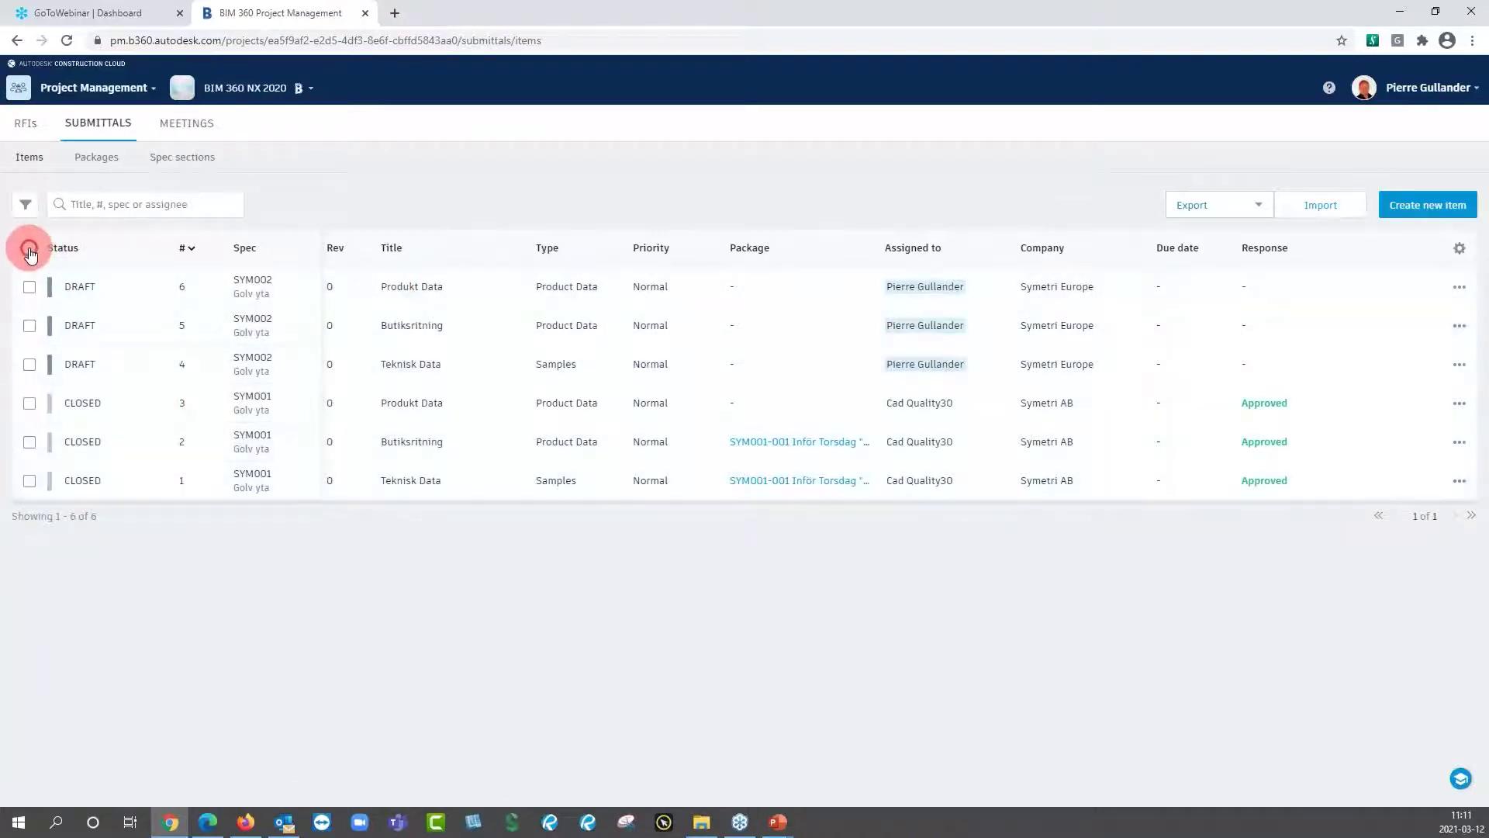
{"action": "left_click", "coordinate": [26, 204]}
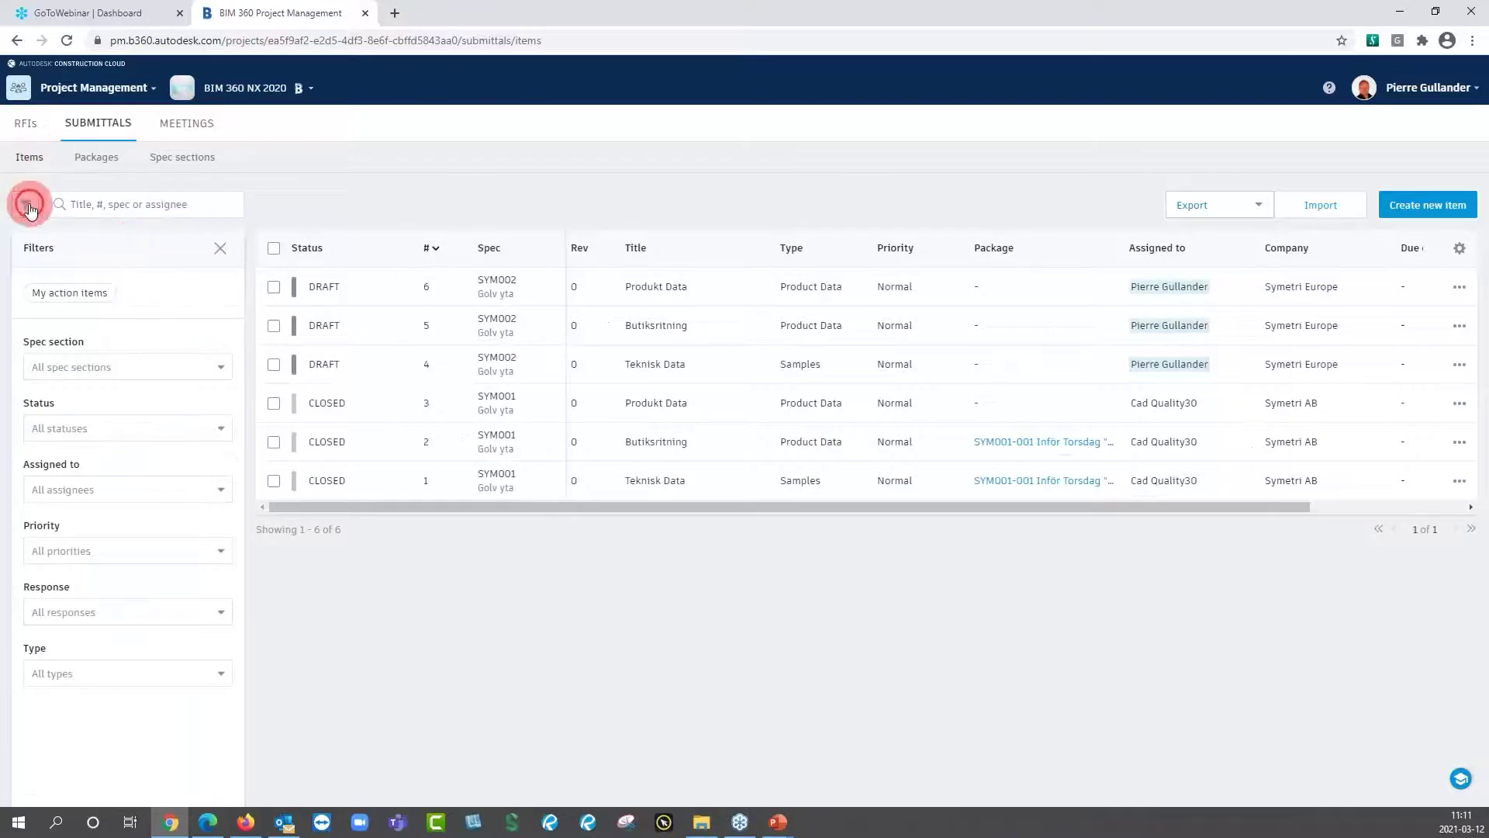
{"action": "left_click", "coordinate": [28, 204]}
Select the three draft SYM002 items, numbers 4 to 6, and start adding them to a package.
{"action": "left_click", "coordinate": [29, 286]}
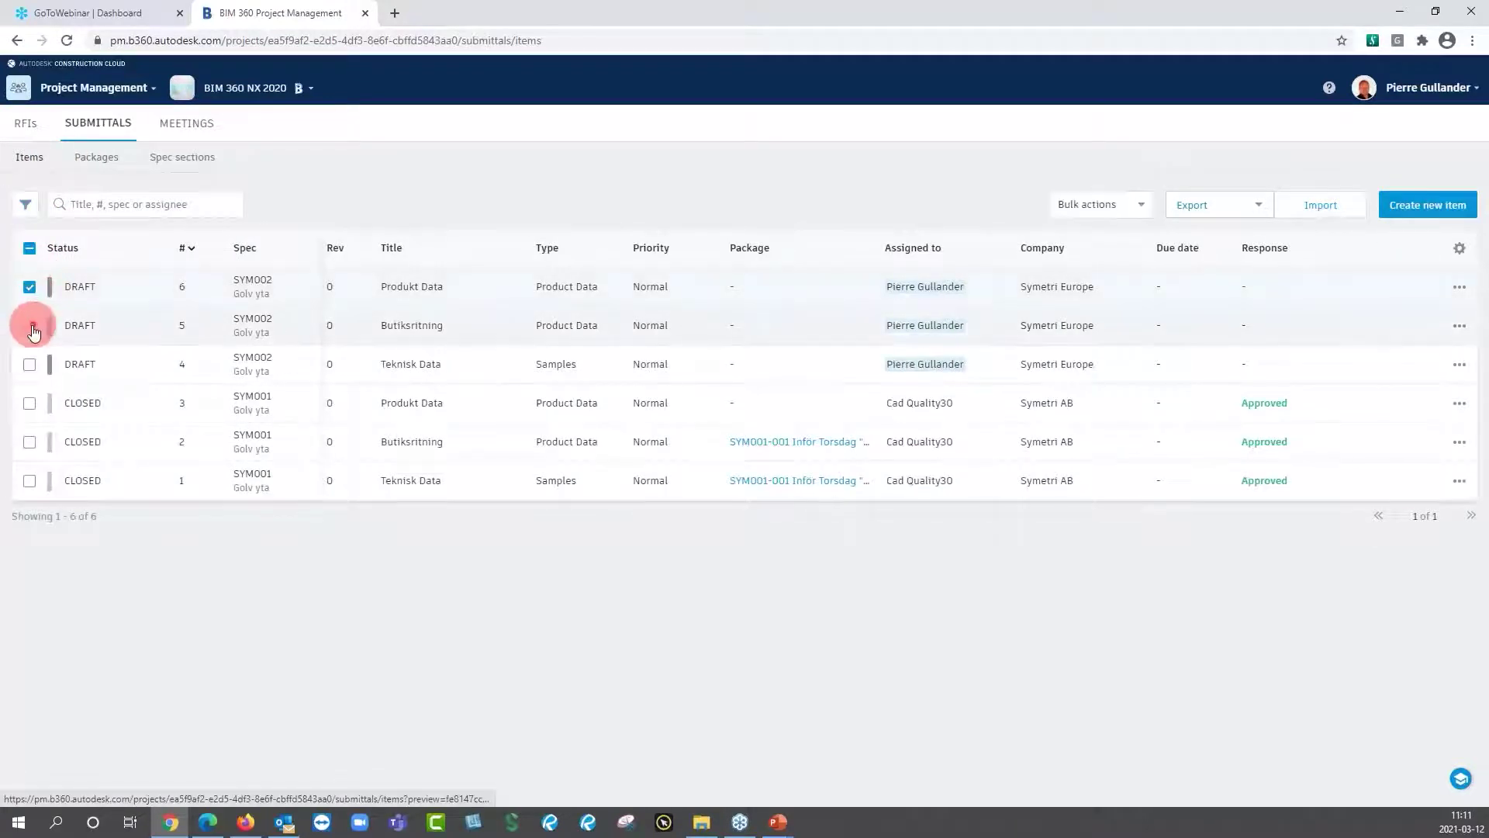
{"action": "left_click", "coordinate": [31, 364]}
{"action": "left_click", "coordinate": [29, 325]}
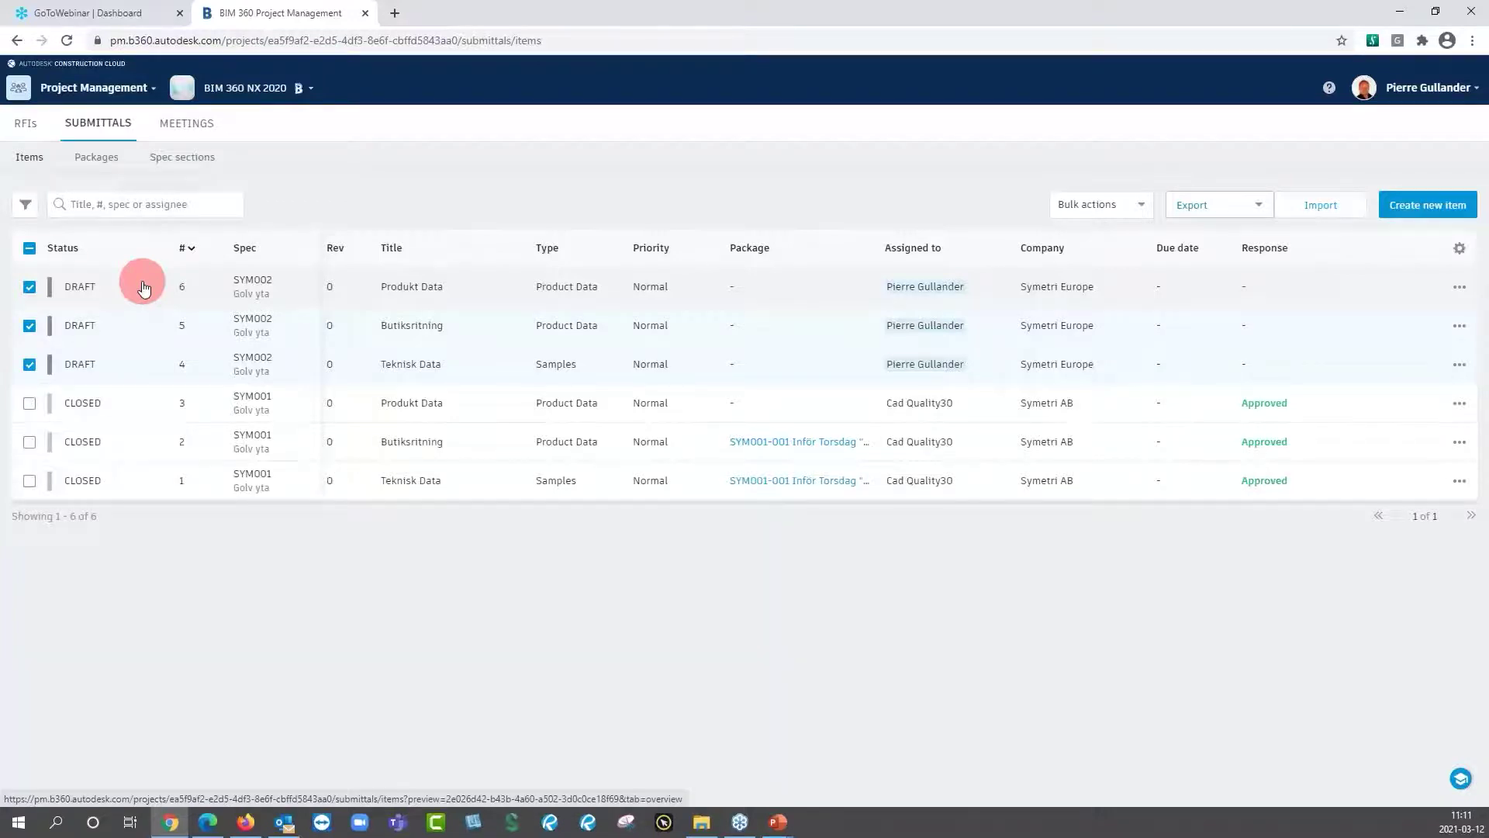
{"action": "left_click", "coordinate": [1133, 204]}
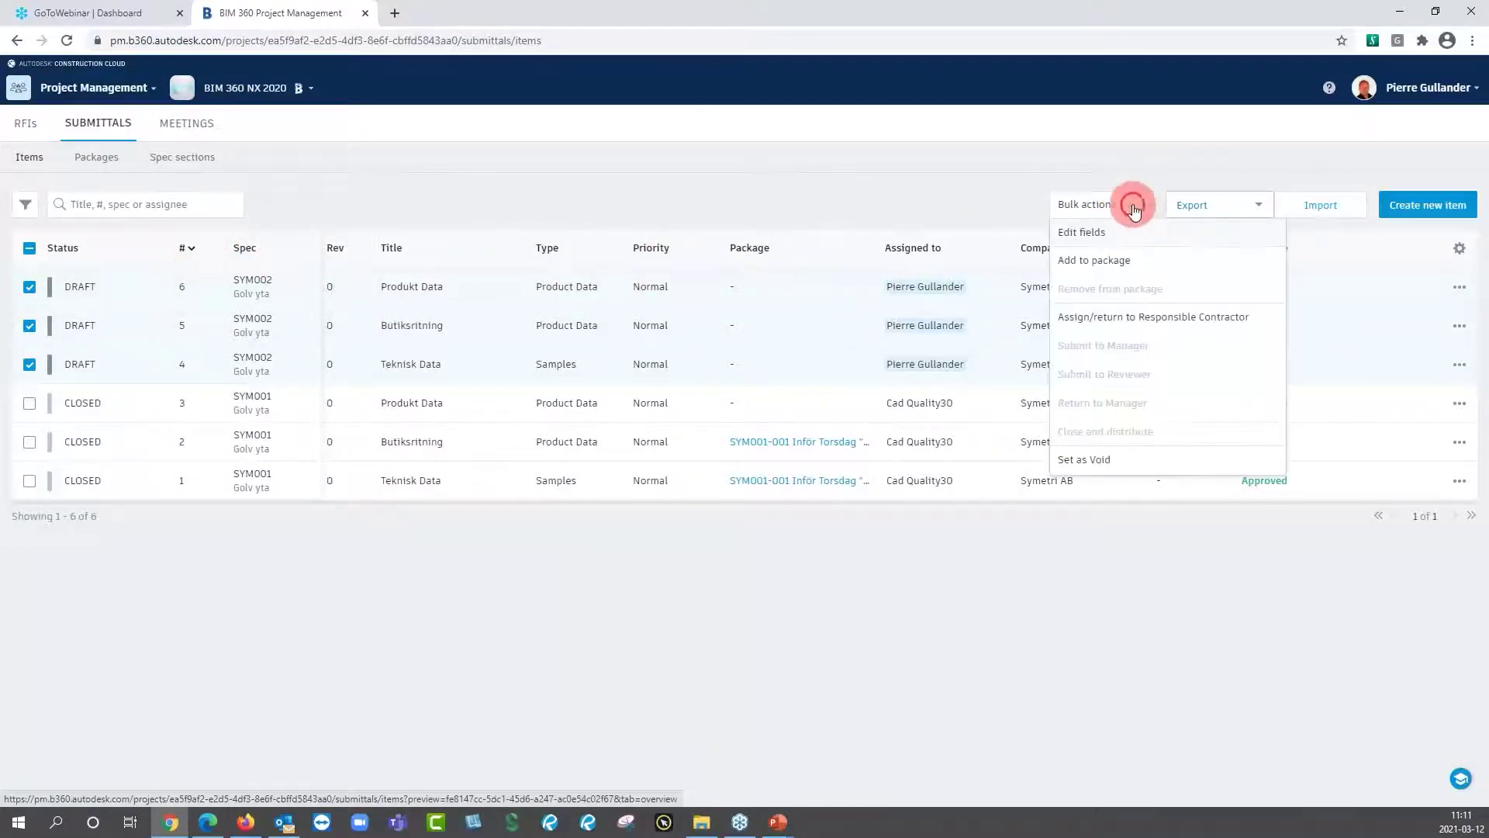
{"action": "left_click", "coordinate": [1105, 260]}
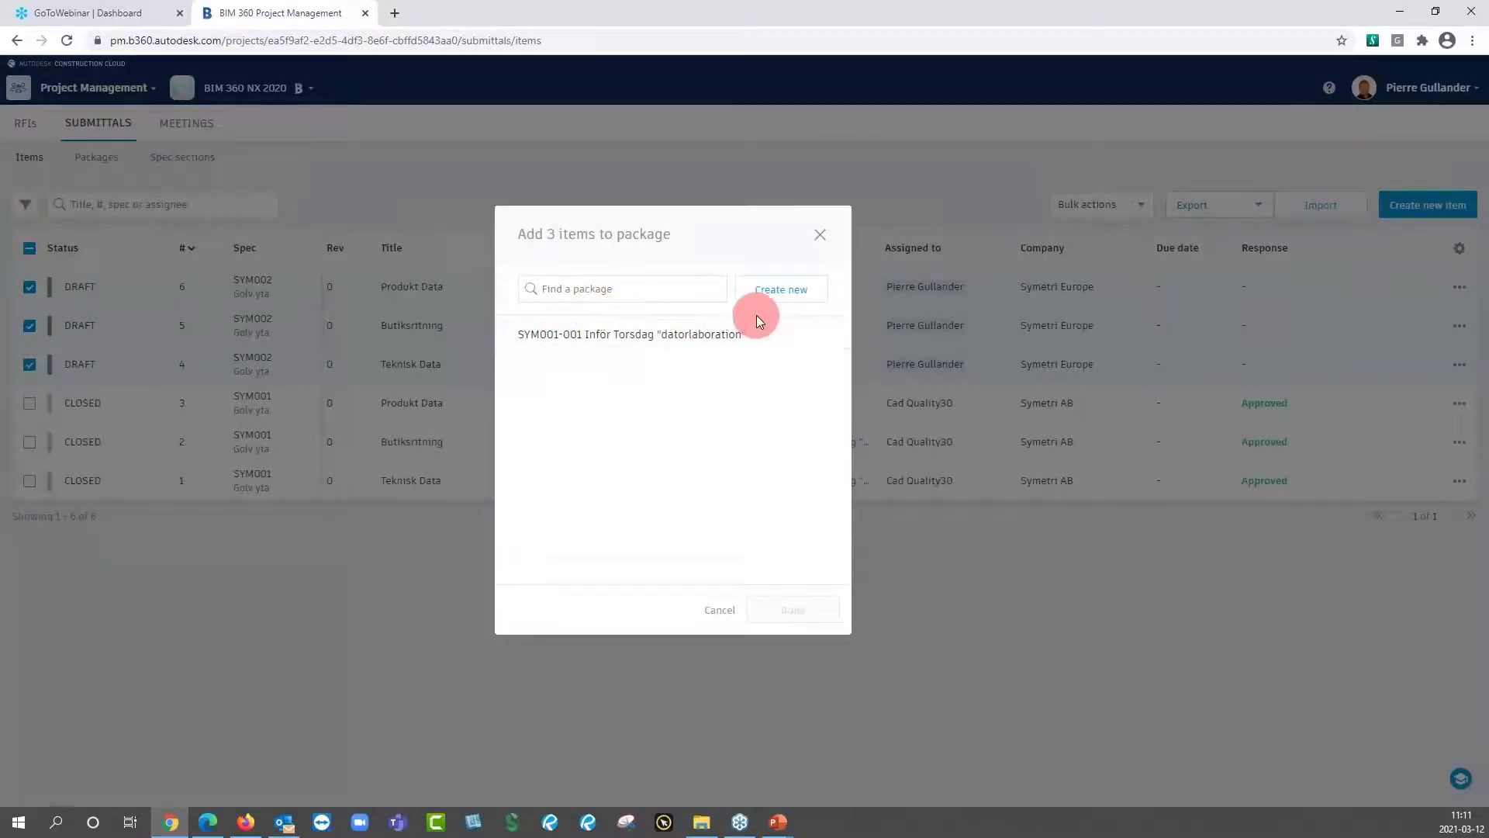
Create a new package for spec section SYM002 - Golv yta titled "Inför fredagens Golv jobb".
{"action": "left_click", "coordinate": [783, 295]}
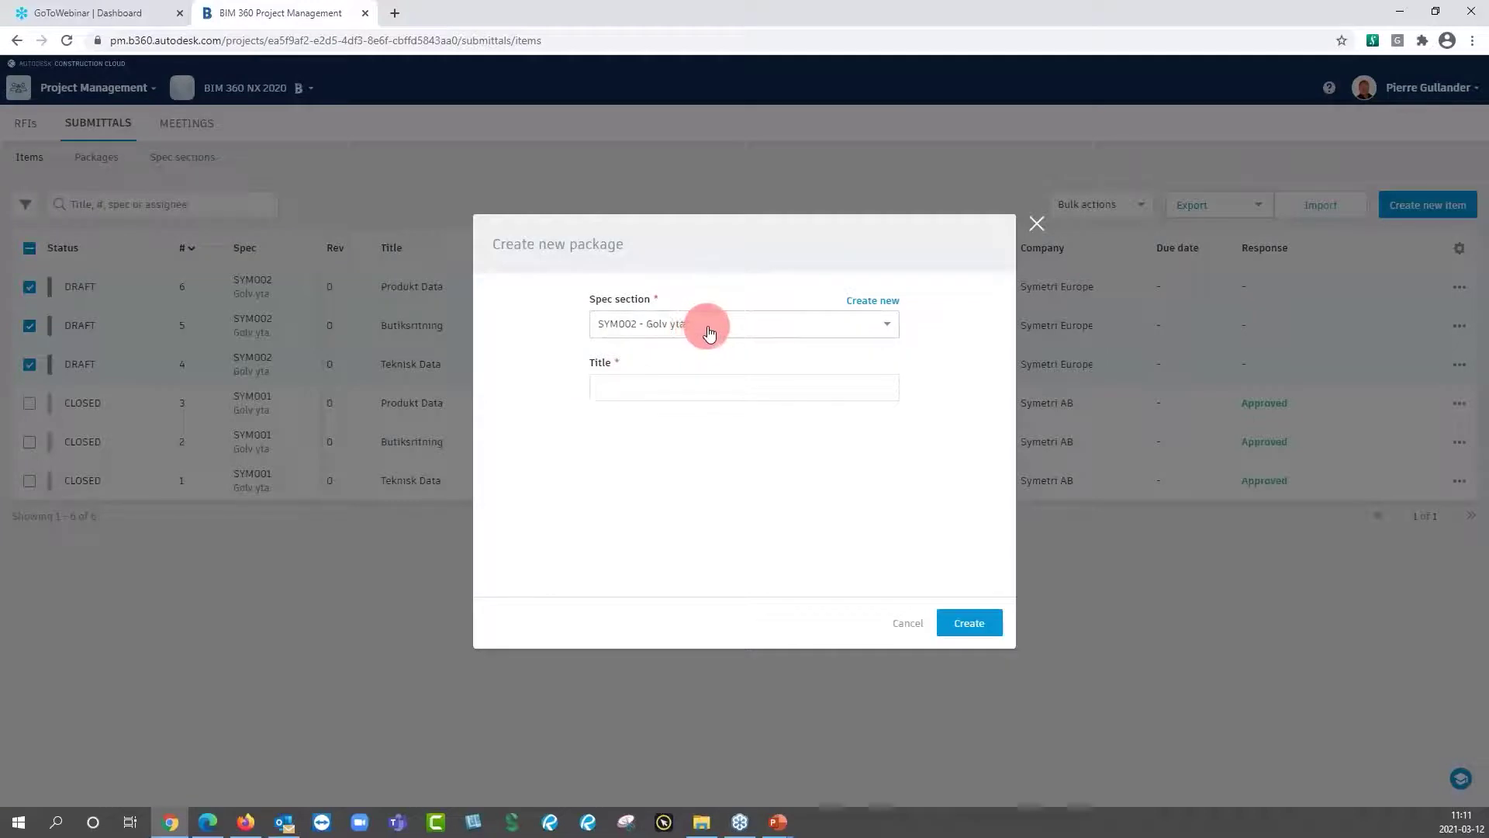
{"action": "left_click", "coordinate": [703, 390]}
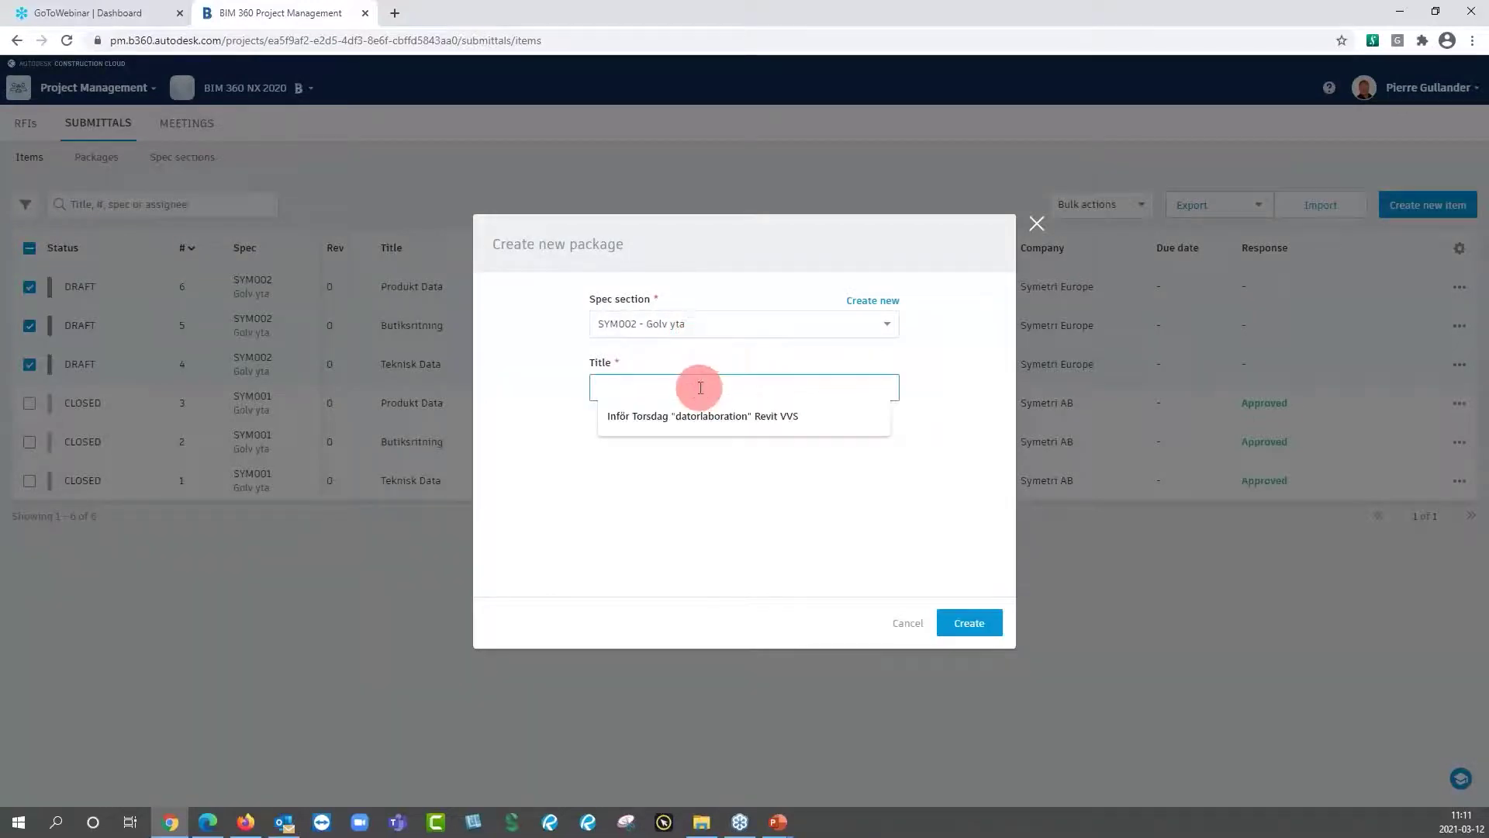
{"action": "left_click", "coordinate": [698, 421]}
{"action": "left_click_drag", "start_coordinate": [814, 388], "coordinate": [629, 390]}
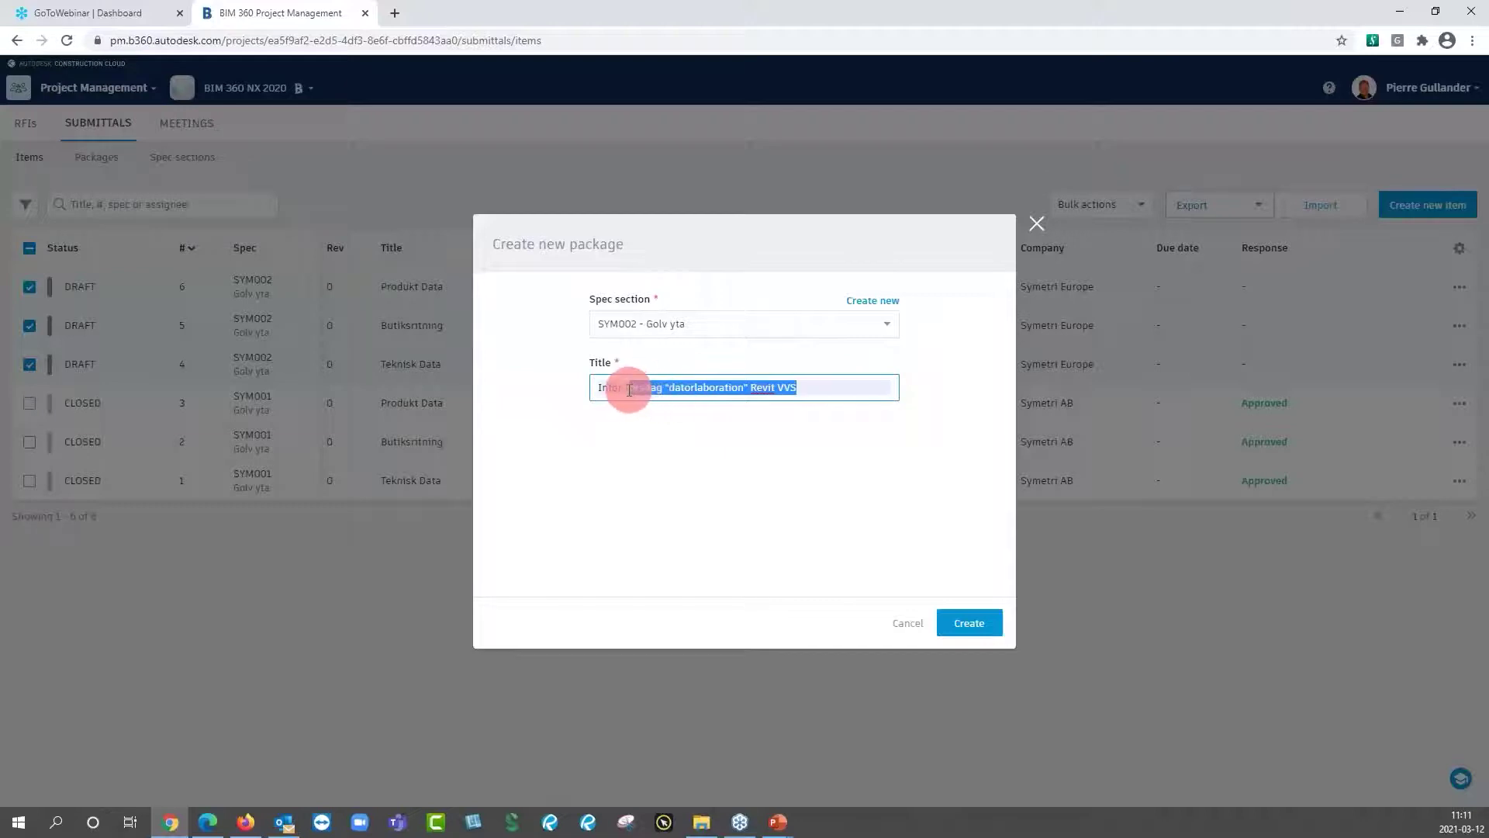
{"action": "key", "text": "BackSpace"}
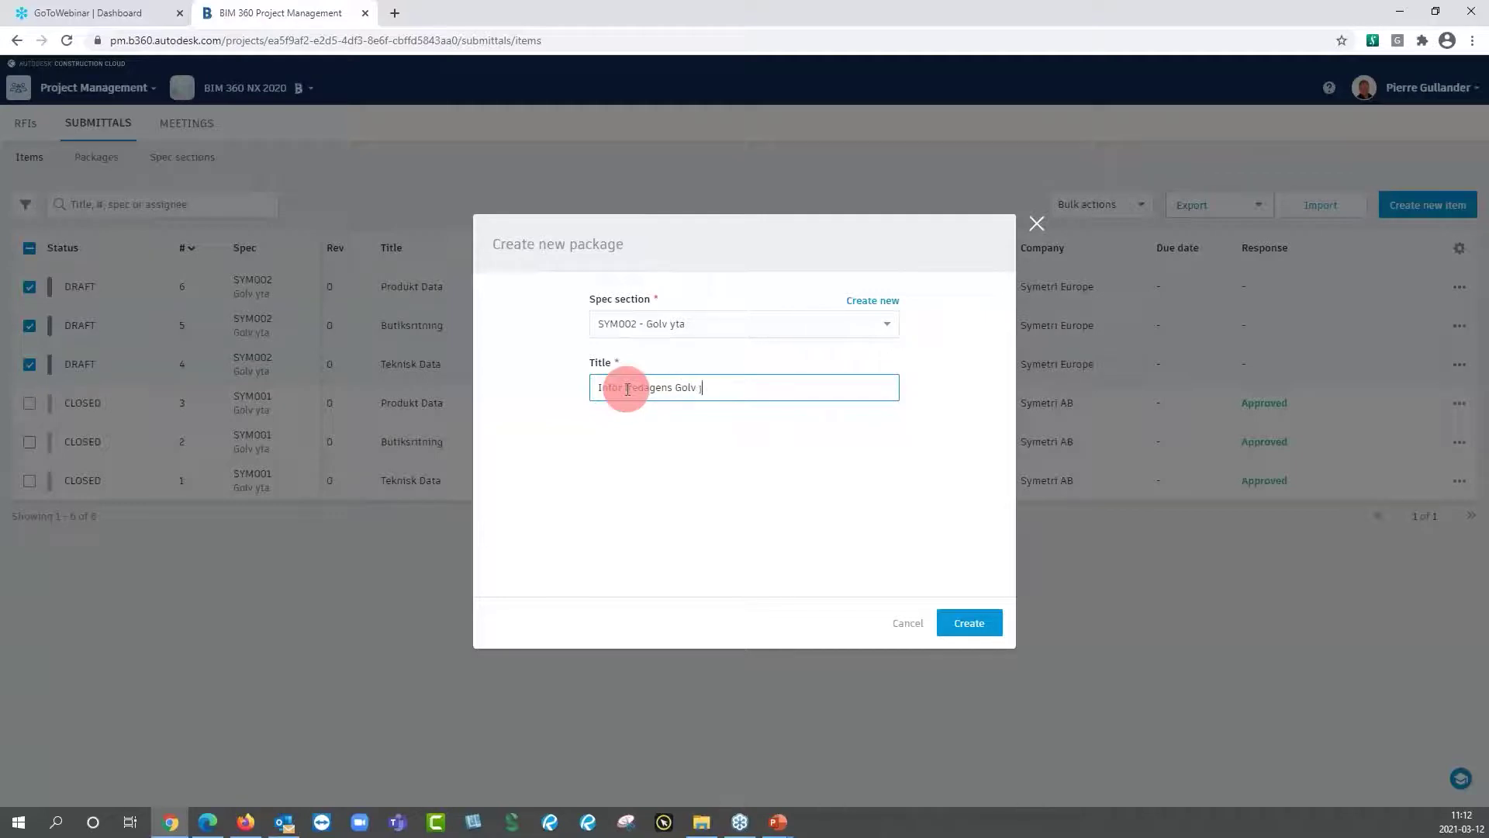
{"action": "type", "text": "bb"}
{"action": "left_click", "coordinate": [971, 624]}
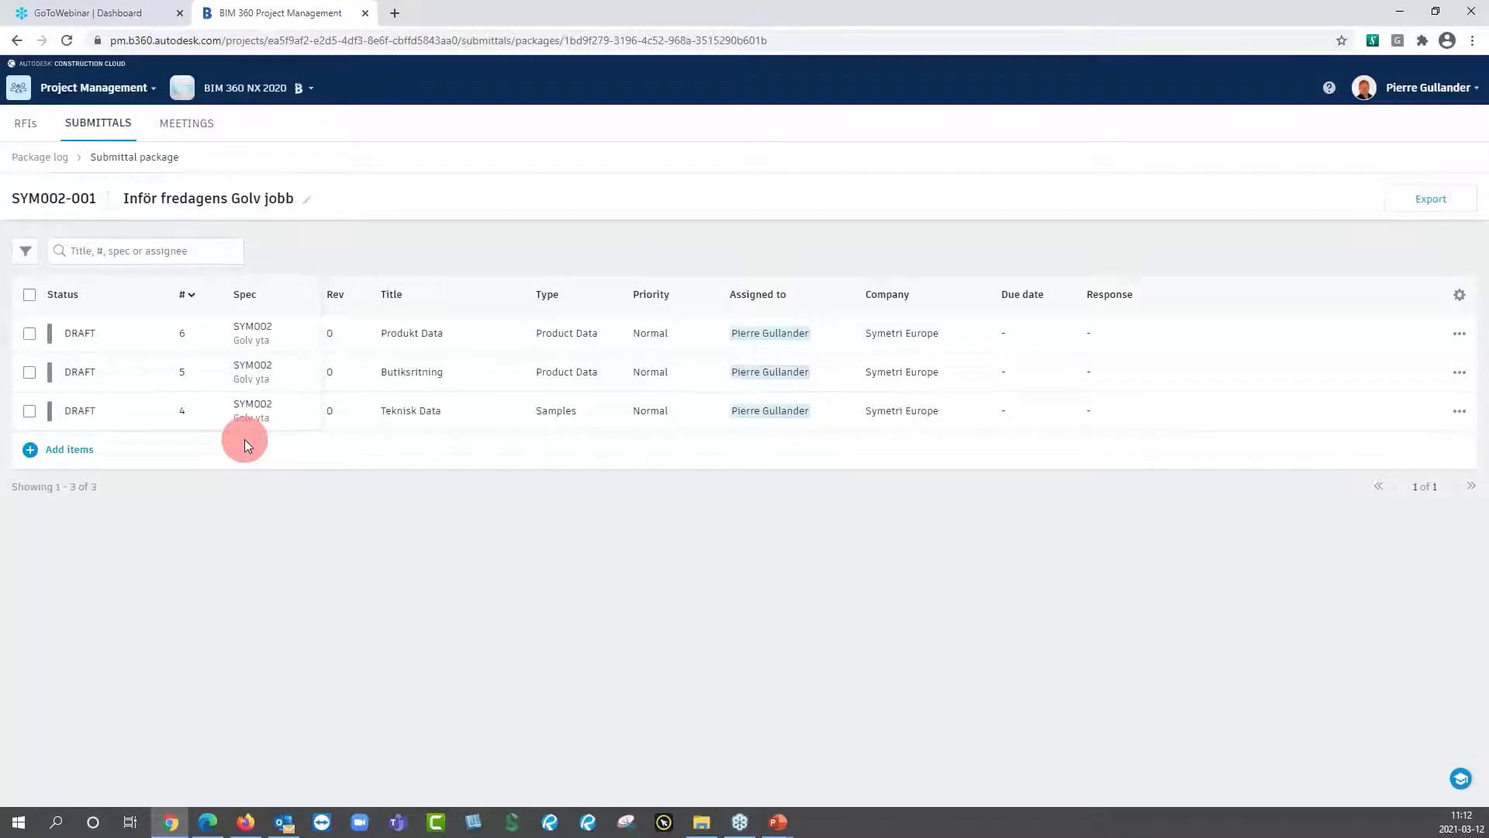
Go back through the package log to the items and assign draft item 6 to the responsible contractor with submitter due date Mar 12.
{"action": "left_click", "coordinate": [55, 163]}
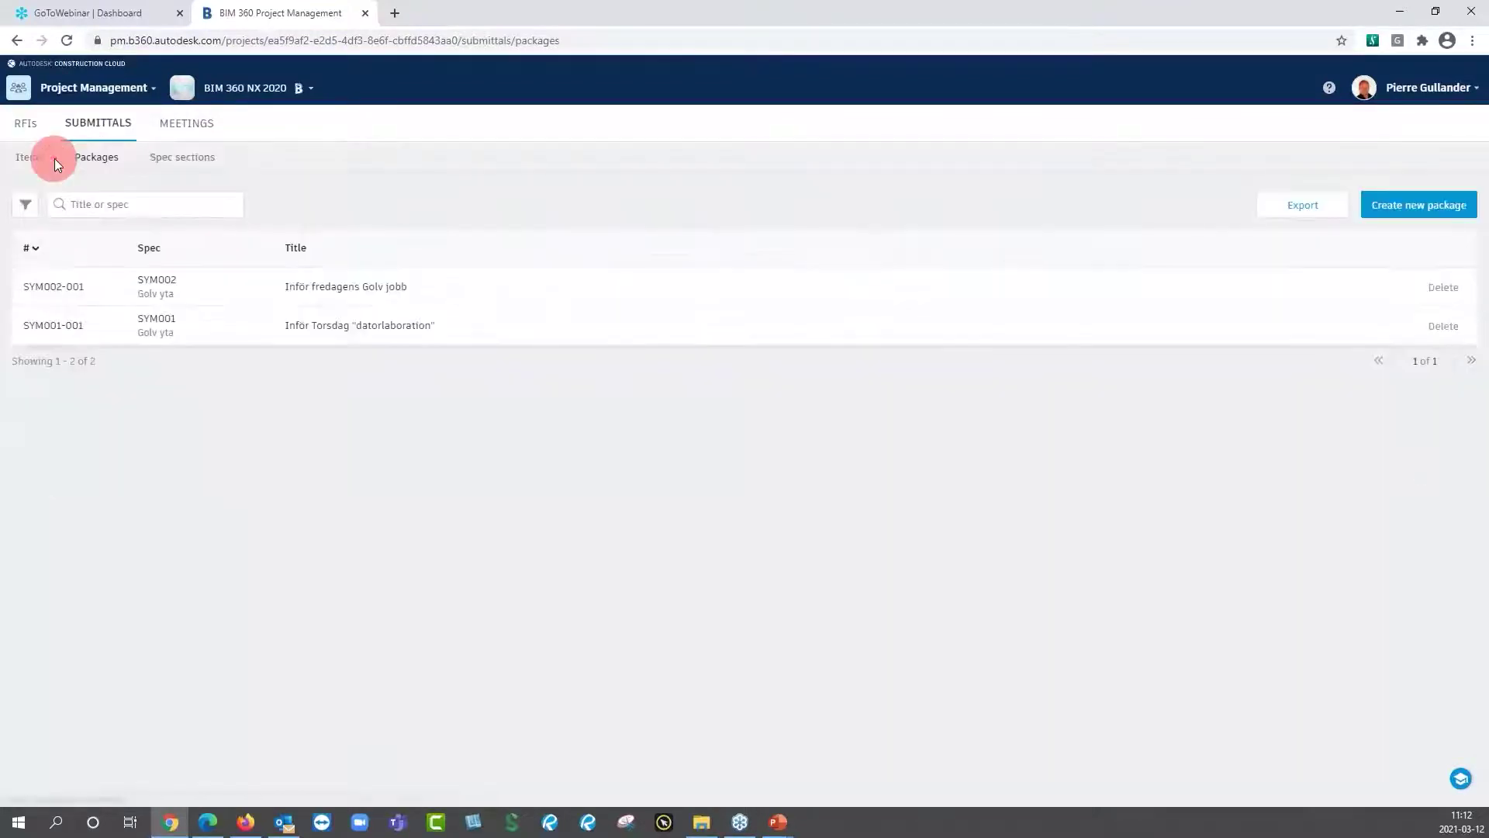
{"action": "left_click", "coordinate": [28, 159]}
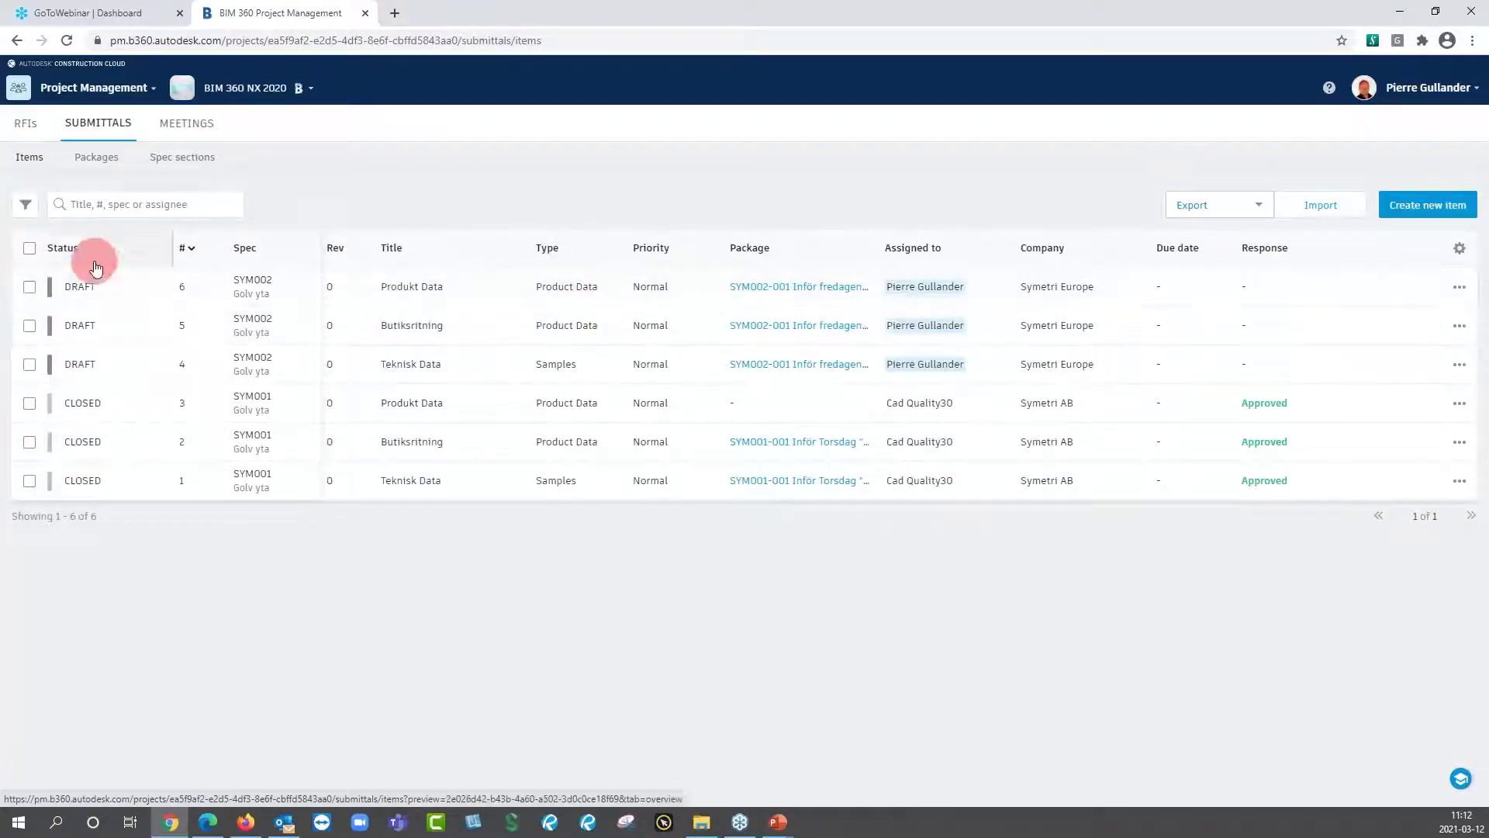
{"action": "left_click", "coordinate": [31, 289]}
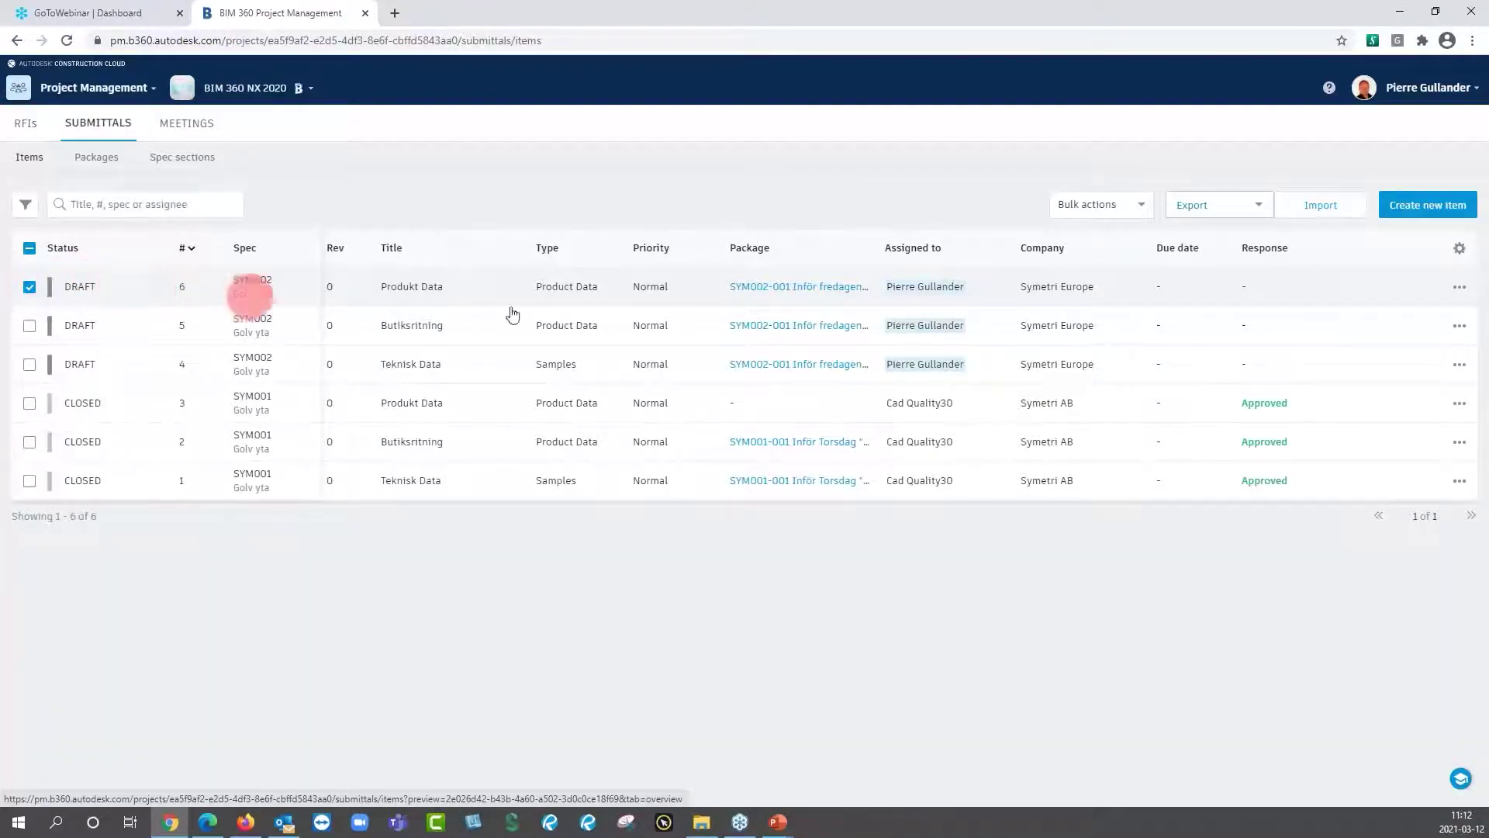
{"action": "left_click", "coordinate": [1142, 207]}
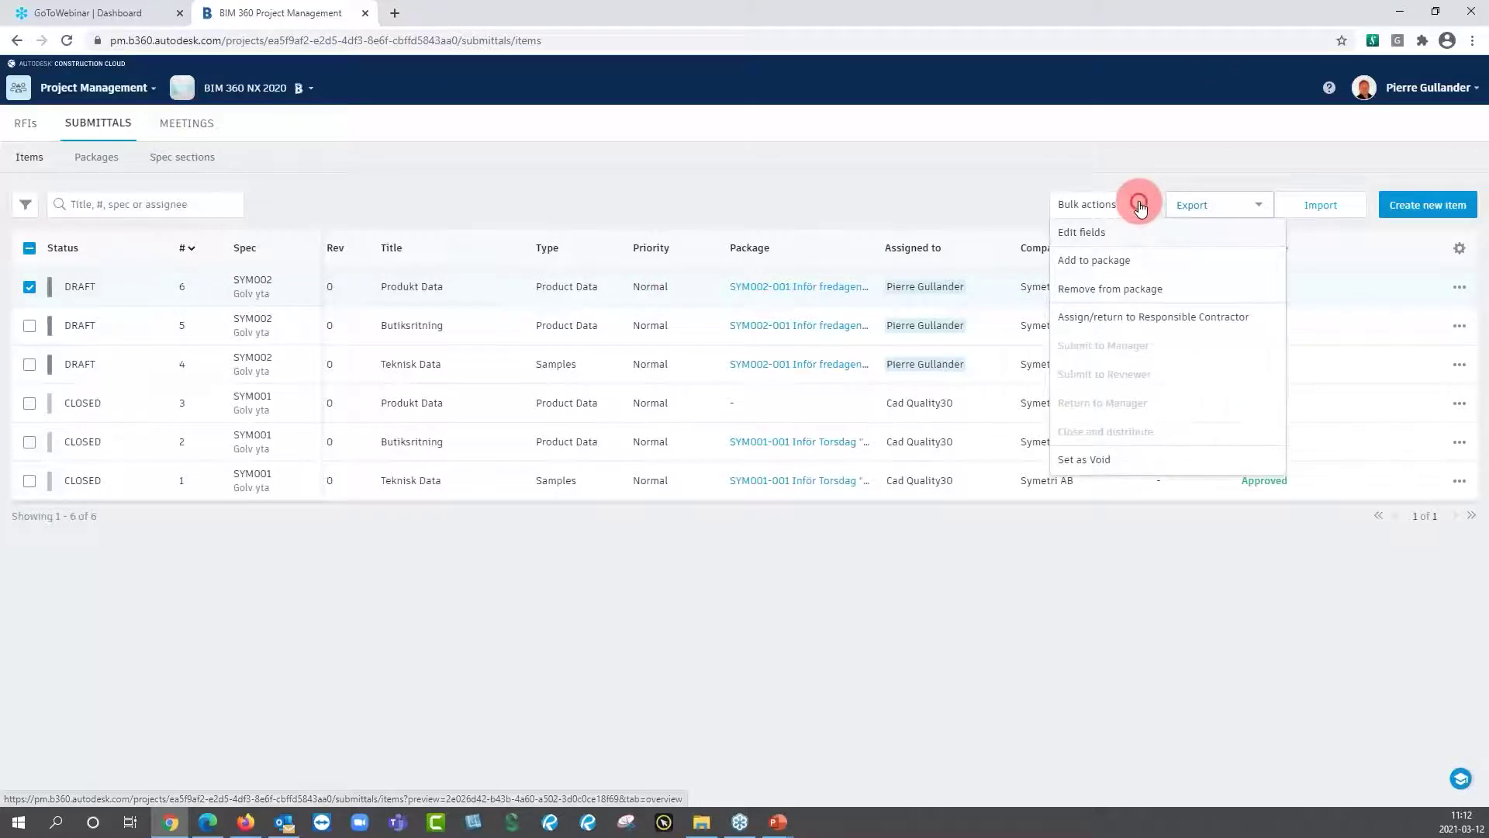
{"action": "left_click", "coordinate": [1117, 318]}
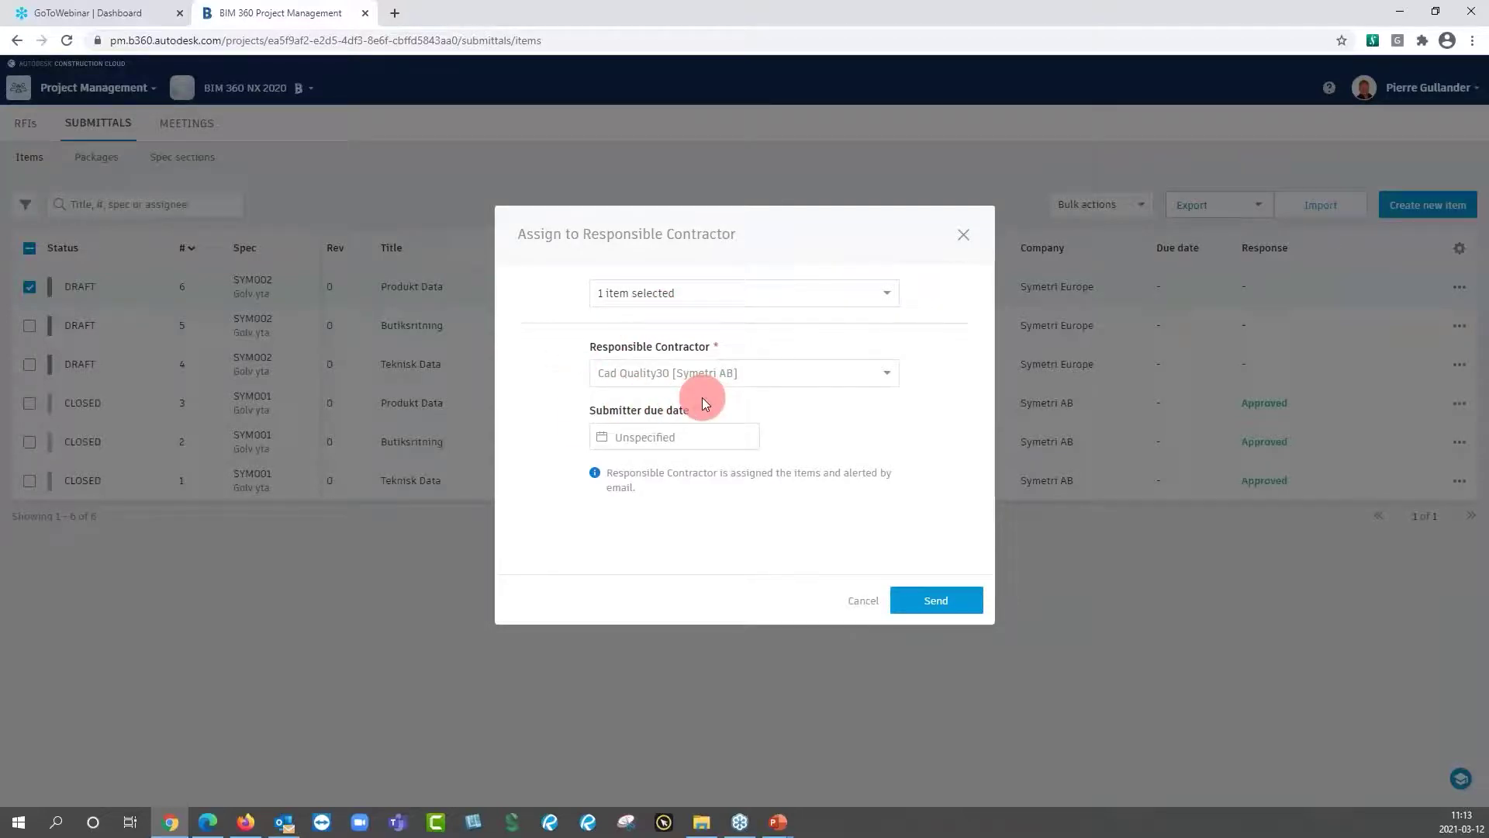
{"action": "left_click", "coordinate": [691, 437]}
{"action": "left_click", "coordinate": [699, 442]}
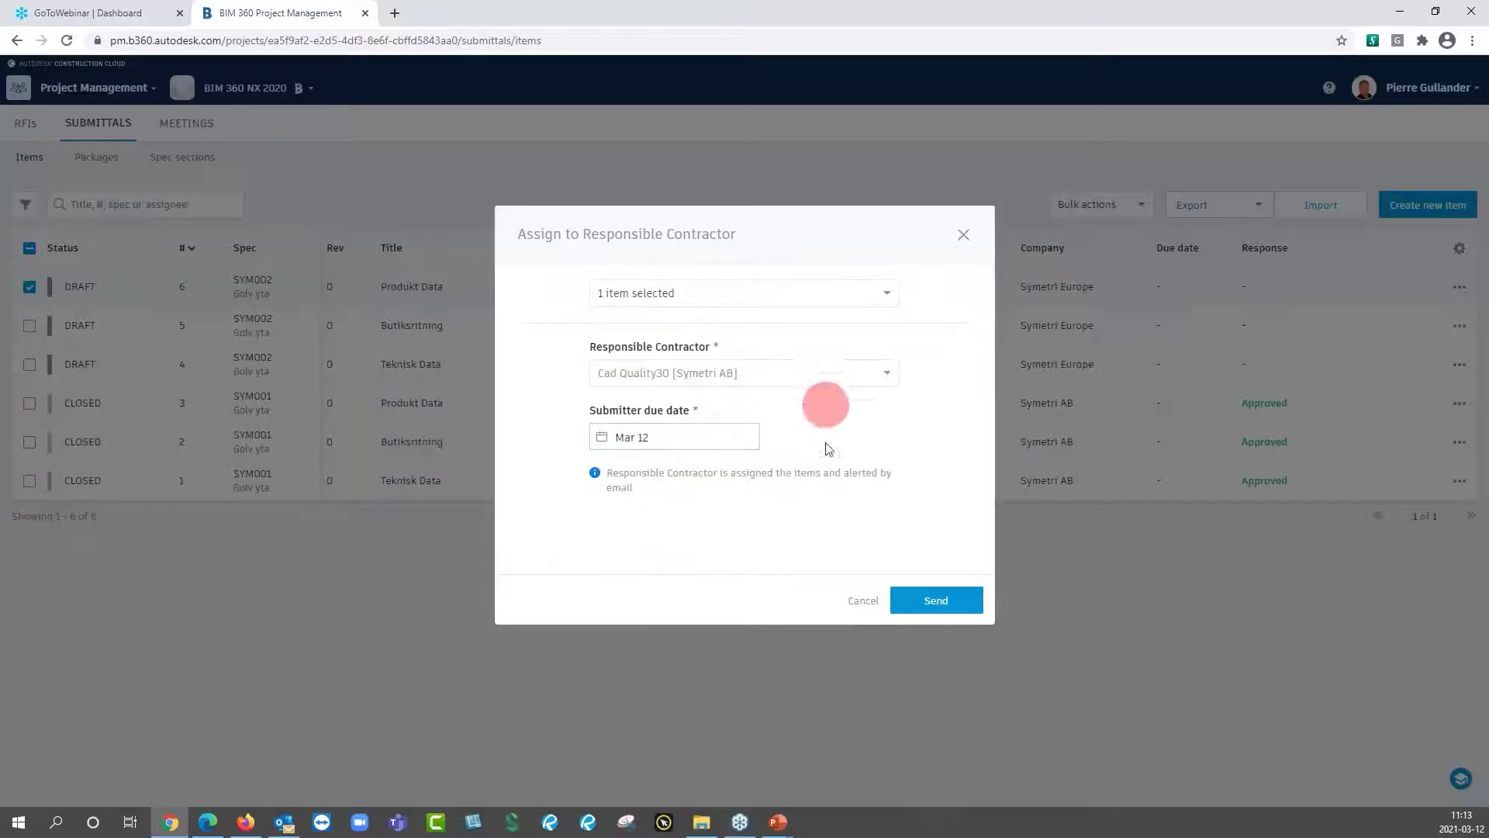
{"action": "left_click", "coordinate": [958, 600]}
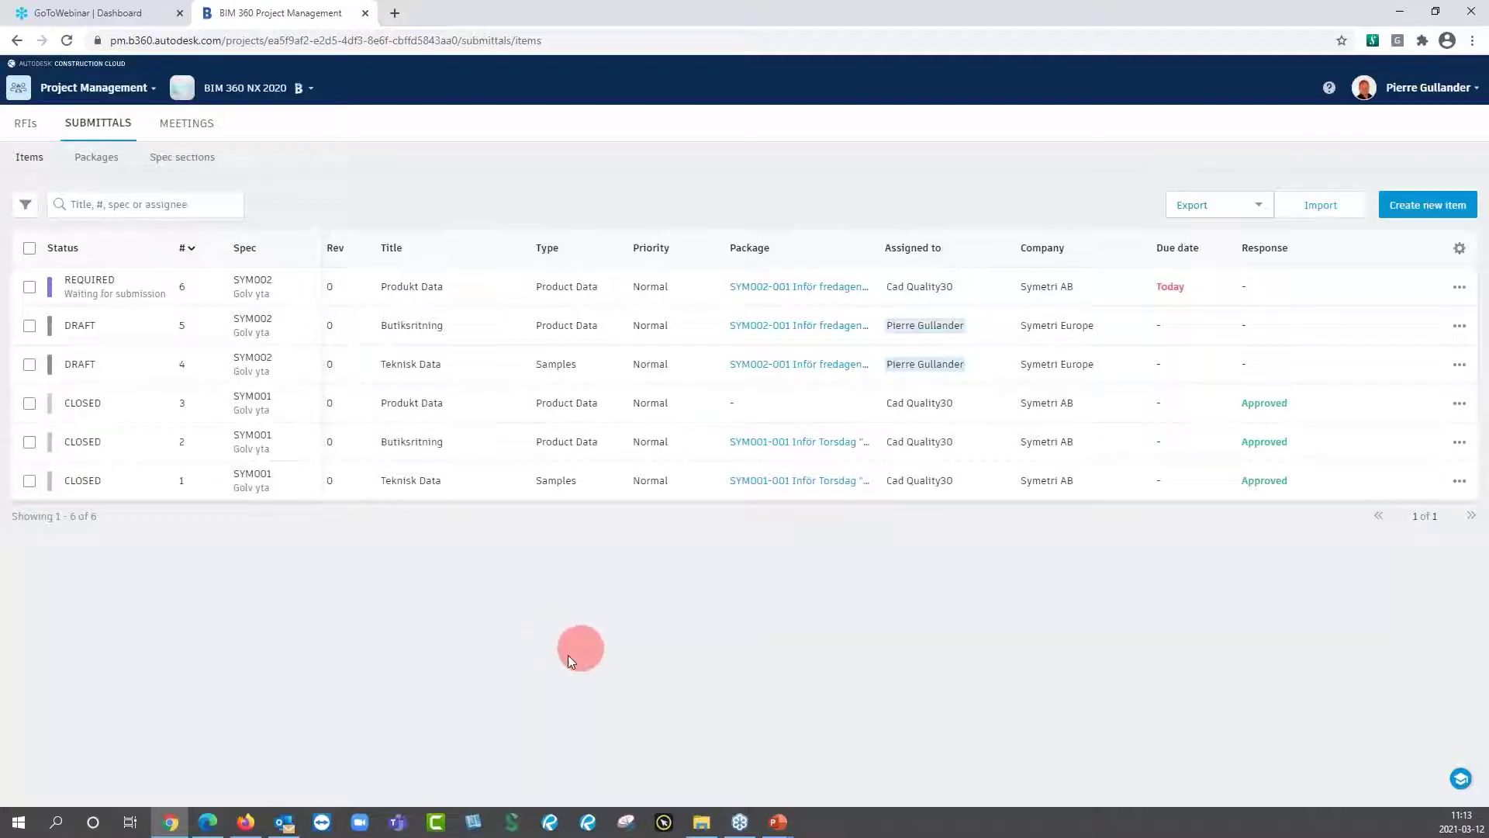
Switch to Edge, go to the contractor's submittal items, open item 6 and reload the page.
{"action": "left_click", "coordinate": [216, 826]}
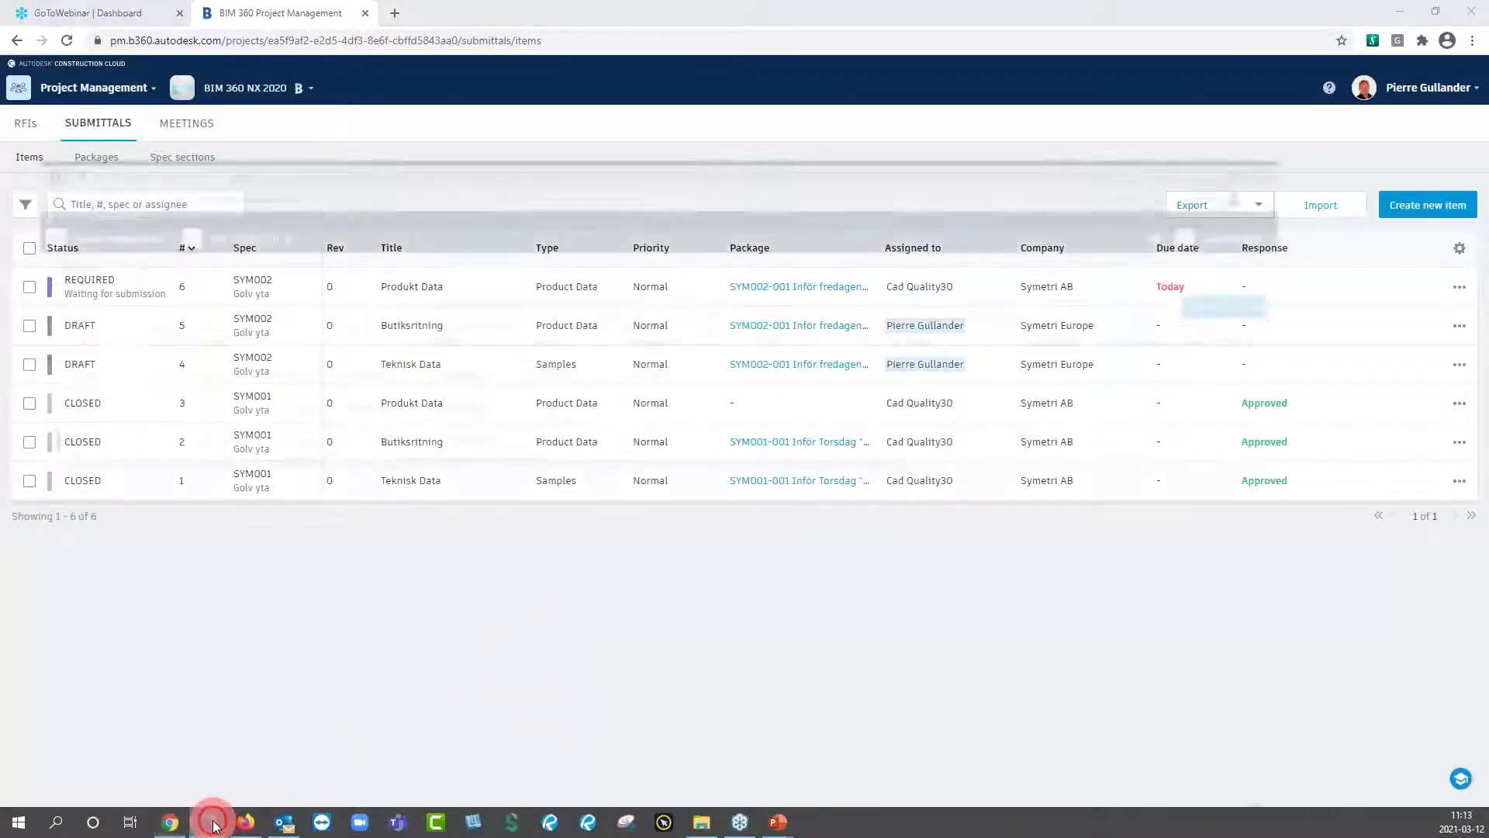
{"action": "left_click", "coordinate": [140, 132]}
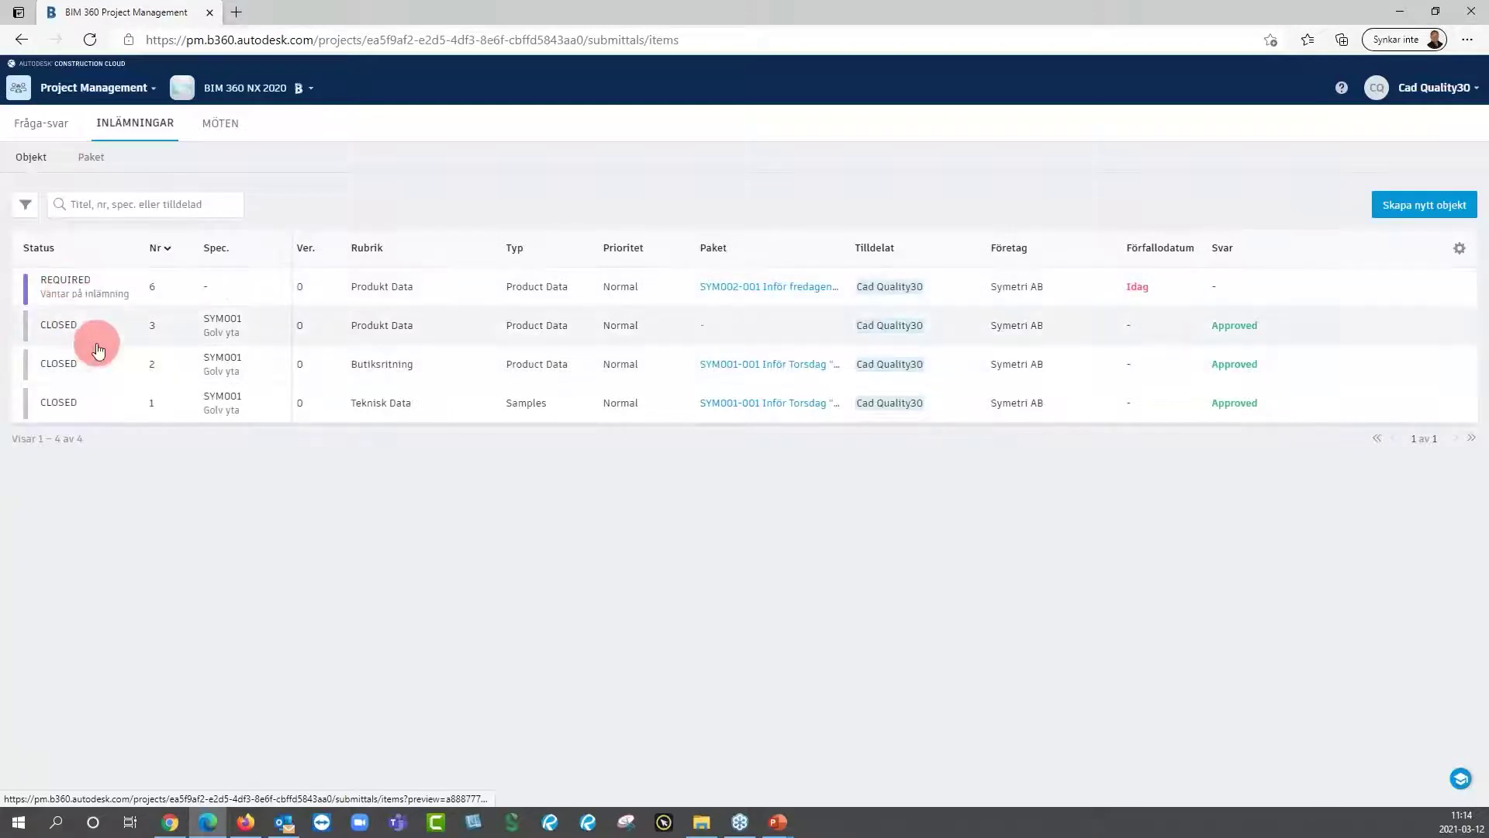
{"action": "left_click", "coordinate": [78, 295]}
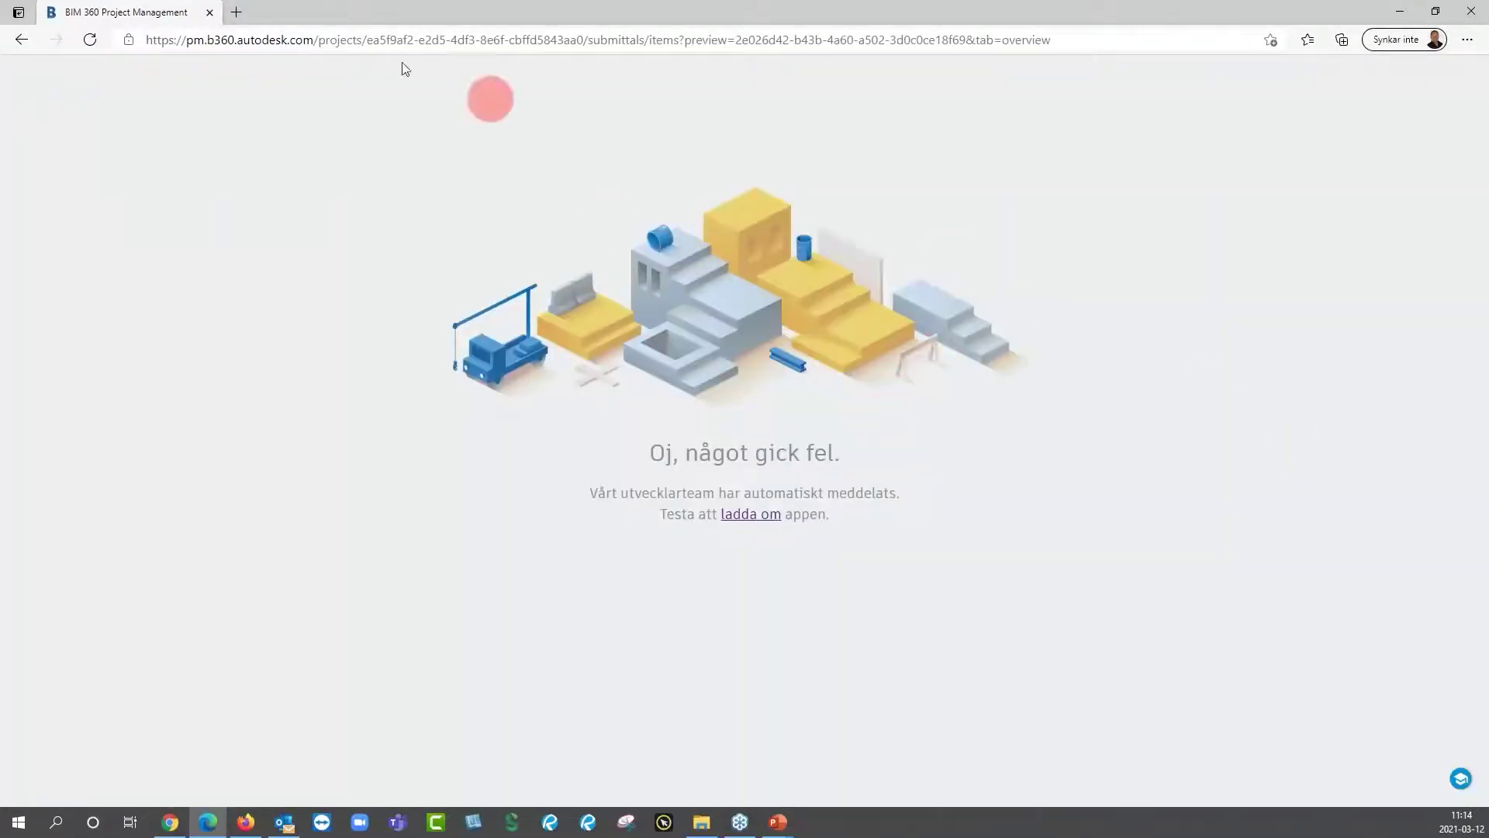
{"action": "left_click", "coordinate": [89, 40]}
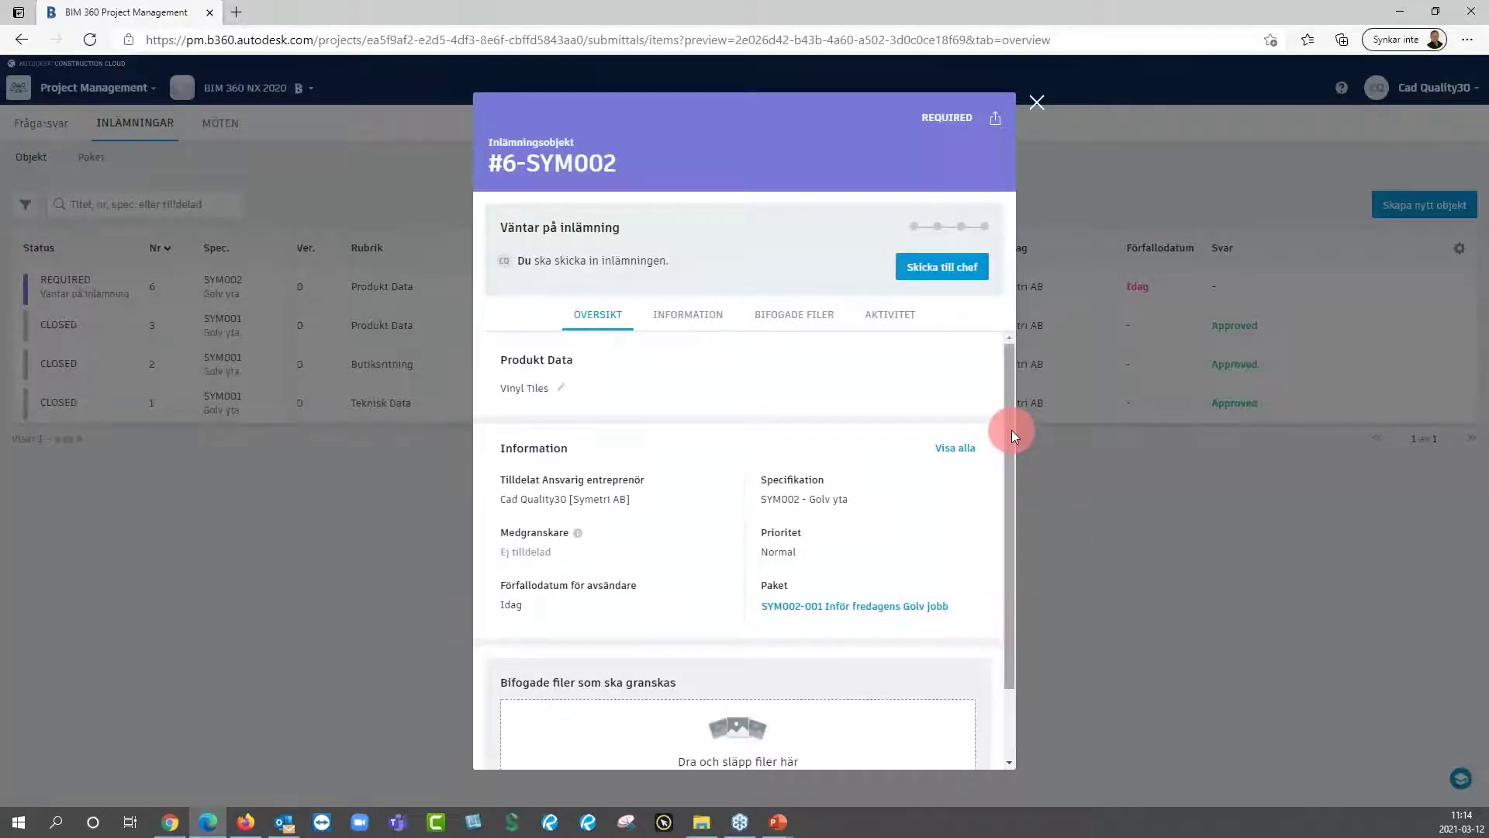
Examine submittal item 6's overview, detailed information, attachments and activity history.
{"action": "left_click_drag", "start_coordinate": [1012, 430], "coordinate": [1007, 397]}
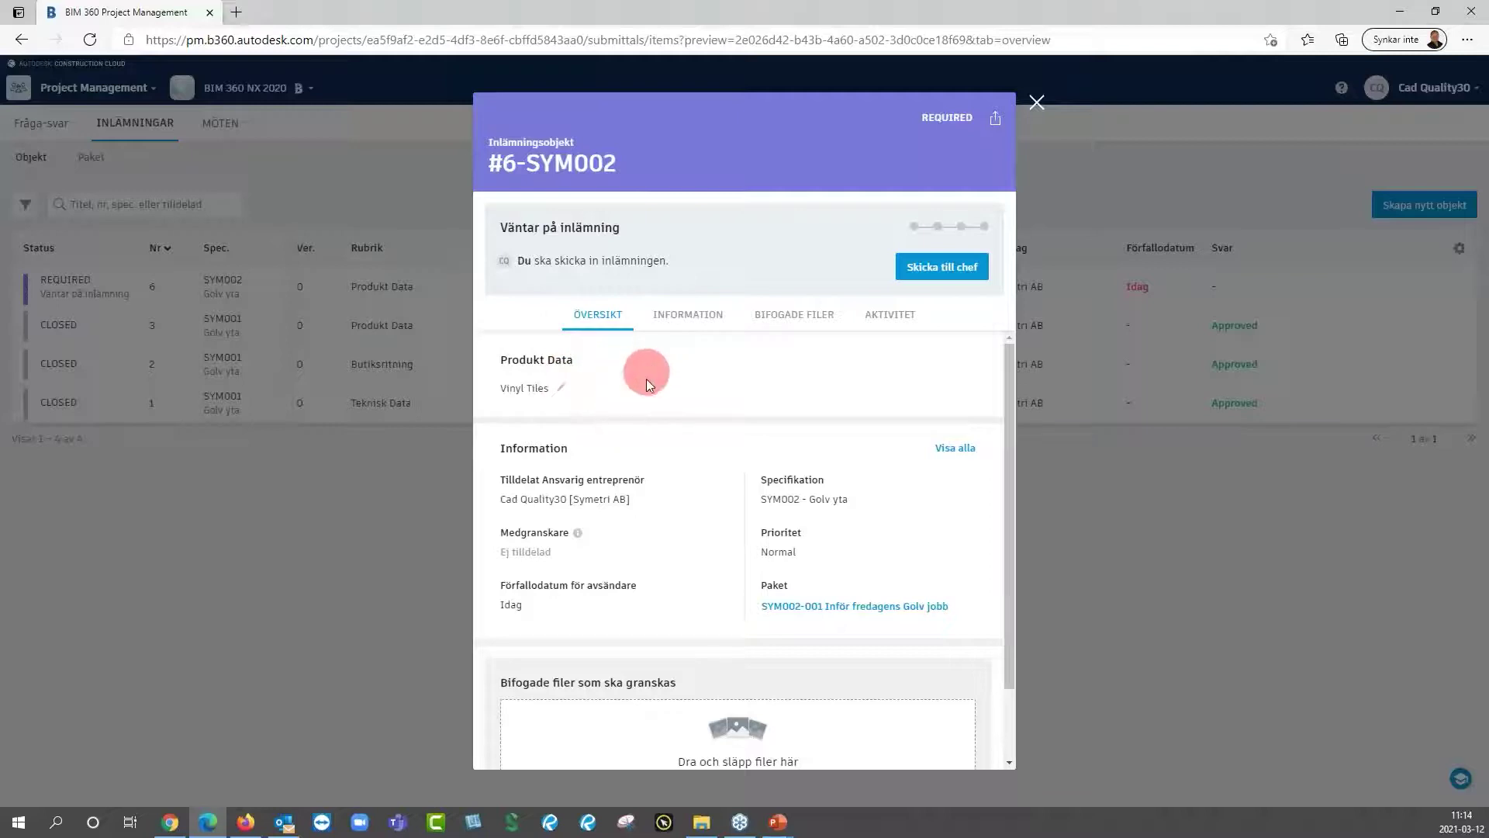
{"action": "left_click", "coordinate": [682, 322]}
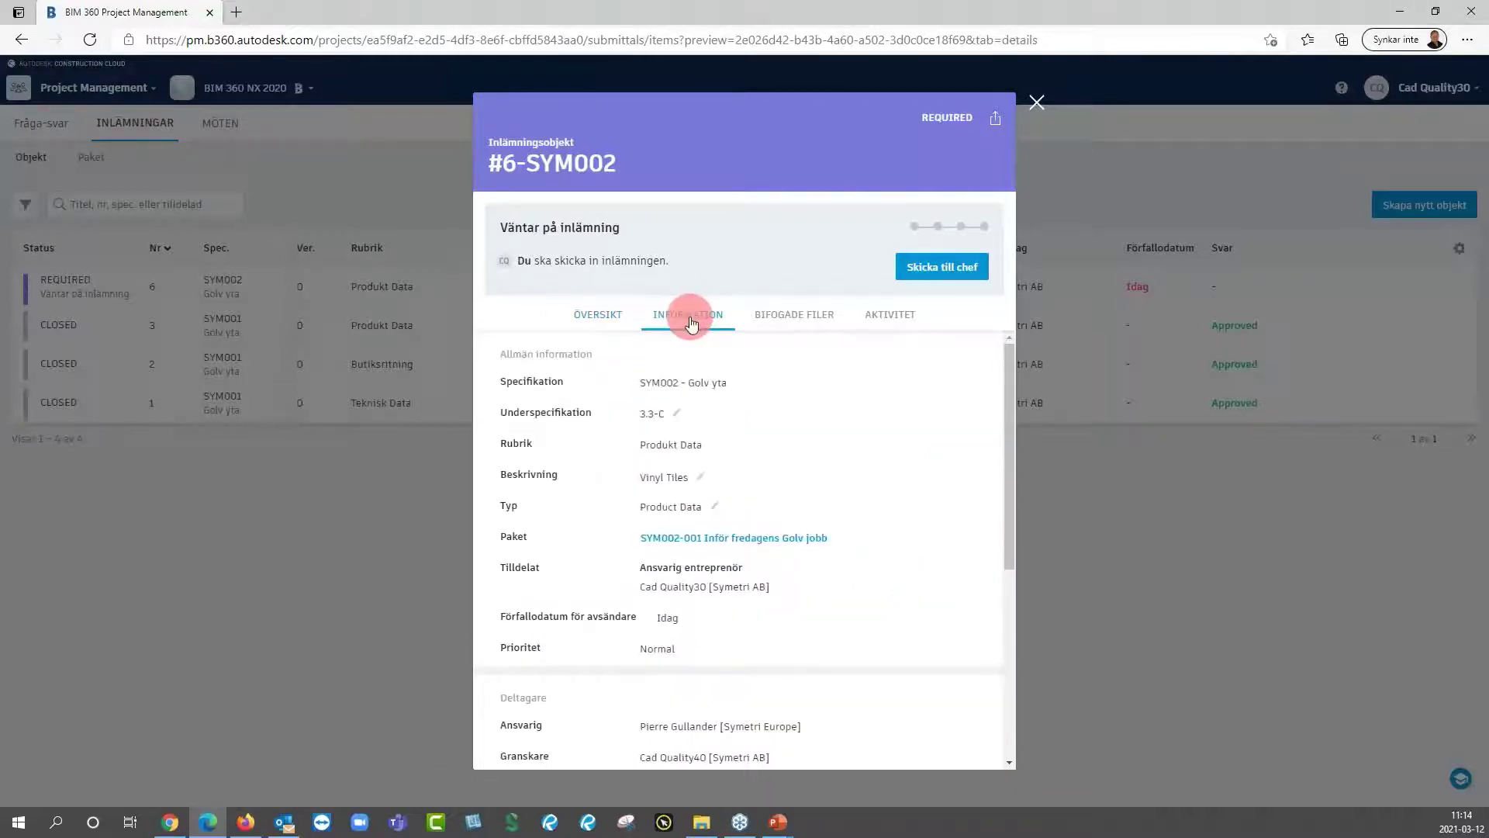
{"action": "mouse_move", "coordinate": [1009, 449]}
{"action": "left_mouse_down"}
{"action": "mouse_move", "coordinate": [1007, 617]}
{"action": "mouse_move", "coordinate": [1012, 468]}
{"action": "left_mouse_up"}
{"action": "left_click", "coordinate": [794, 314]}
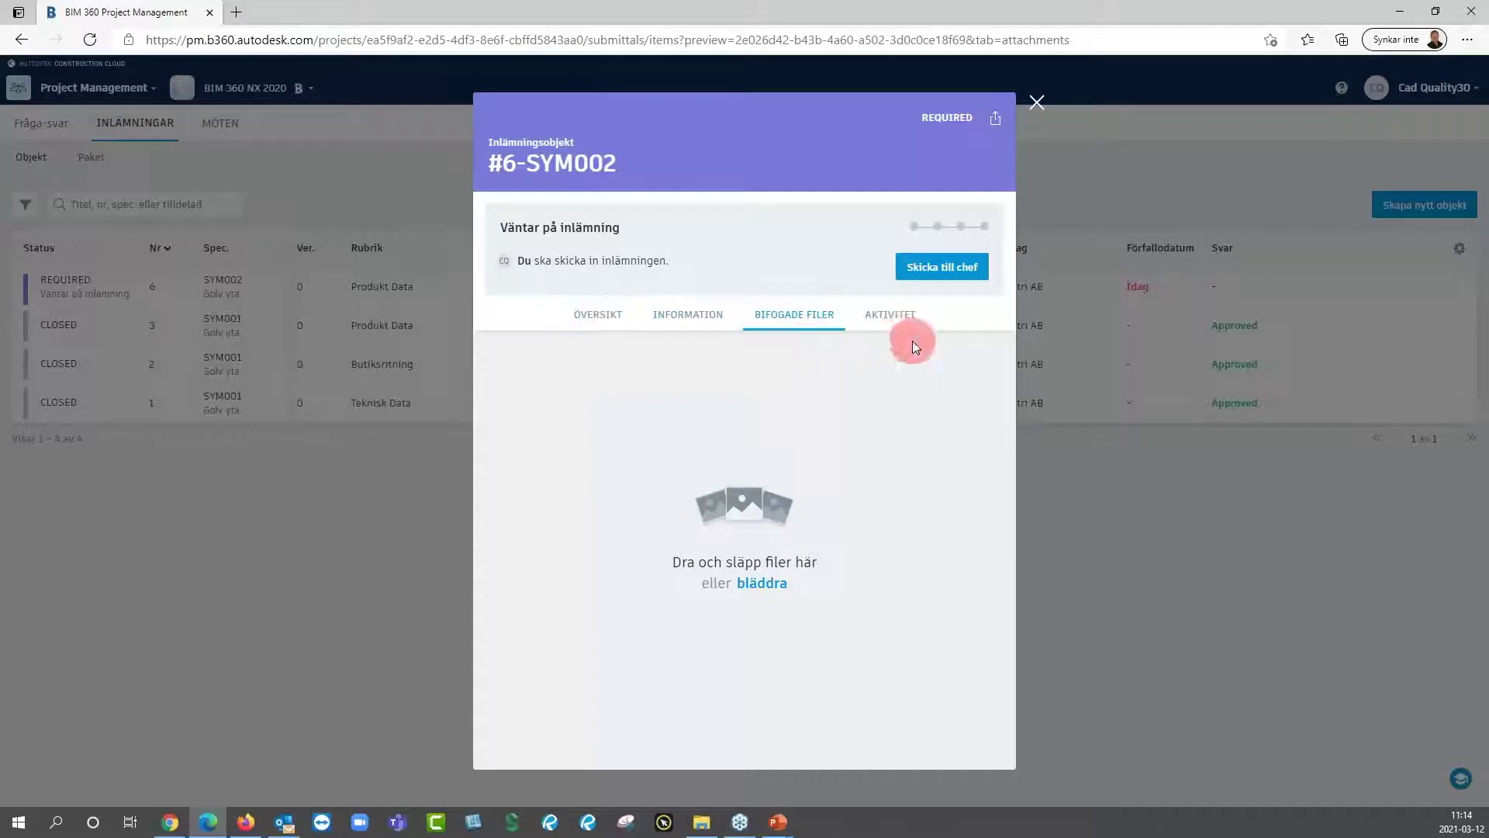
{"action": "left_click", "coordinate": [892, 316]}
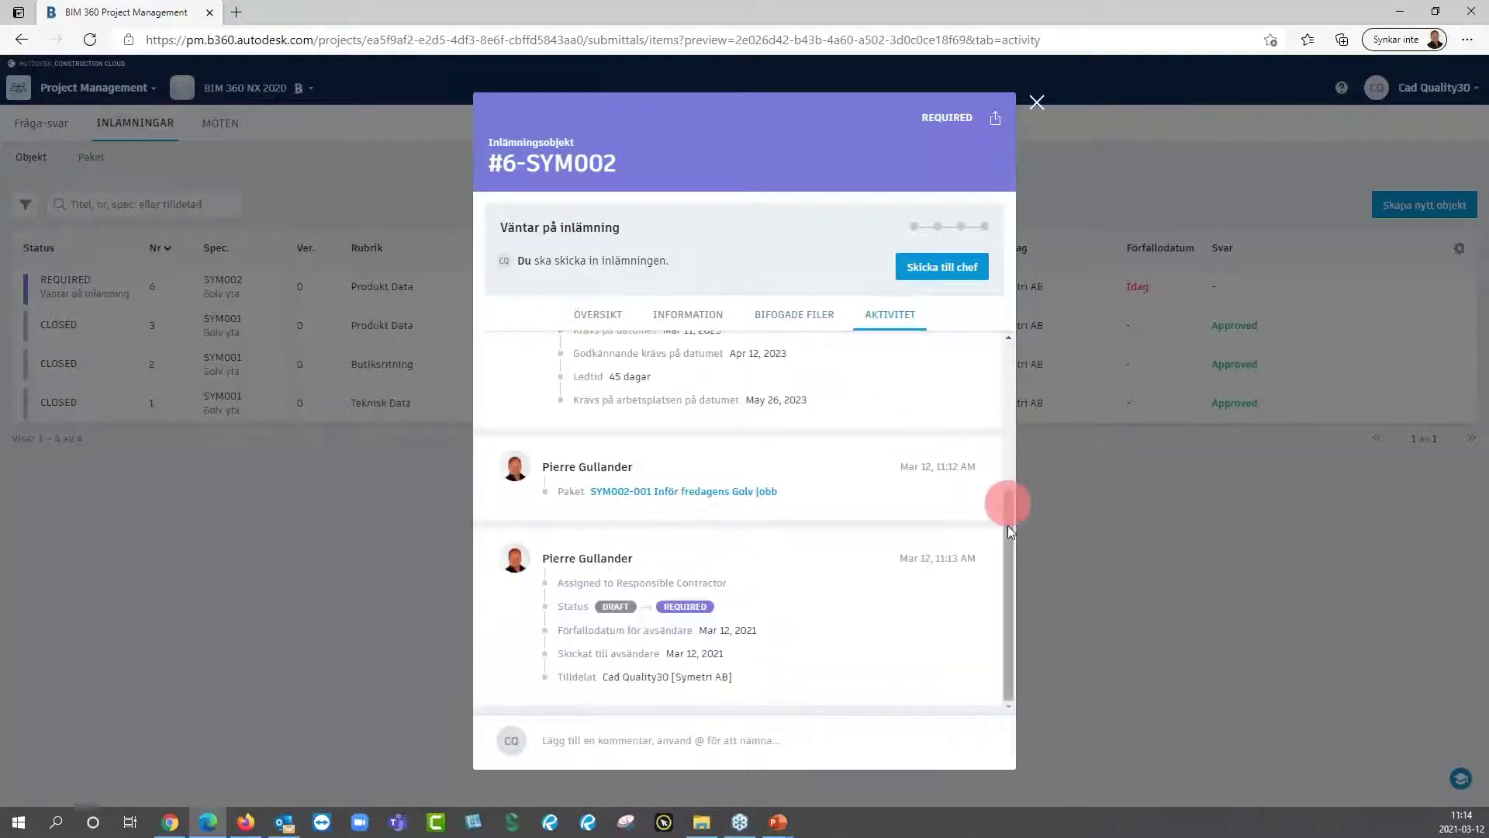
{"action": "mouse_move", "coordinate": [1007, 524]}
{"action": "left_mouse_down"}
{"action": "mouse_move", "coordinate": [1004, 402]}
{"action": "mouse_move", "coordinate": [1007, 590]}
{"action": "left_mouse_up"}
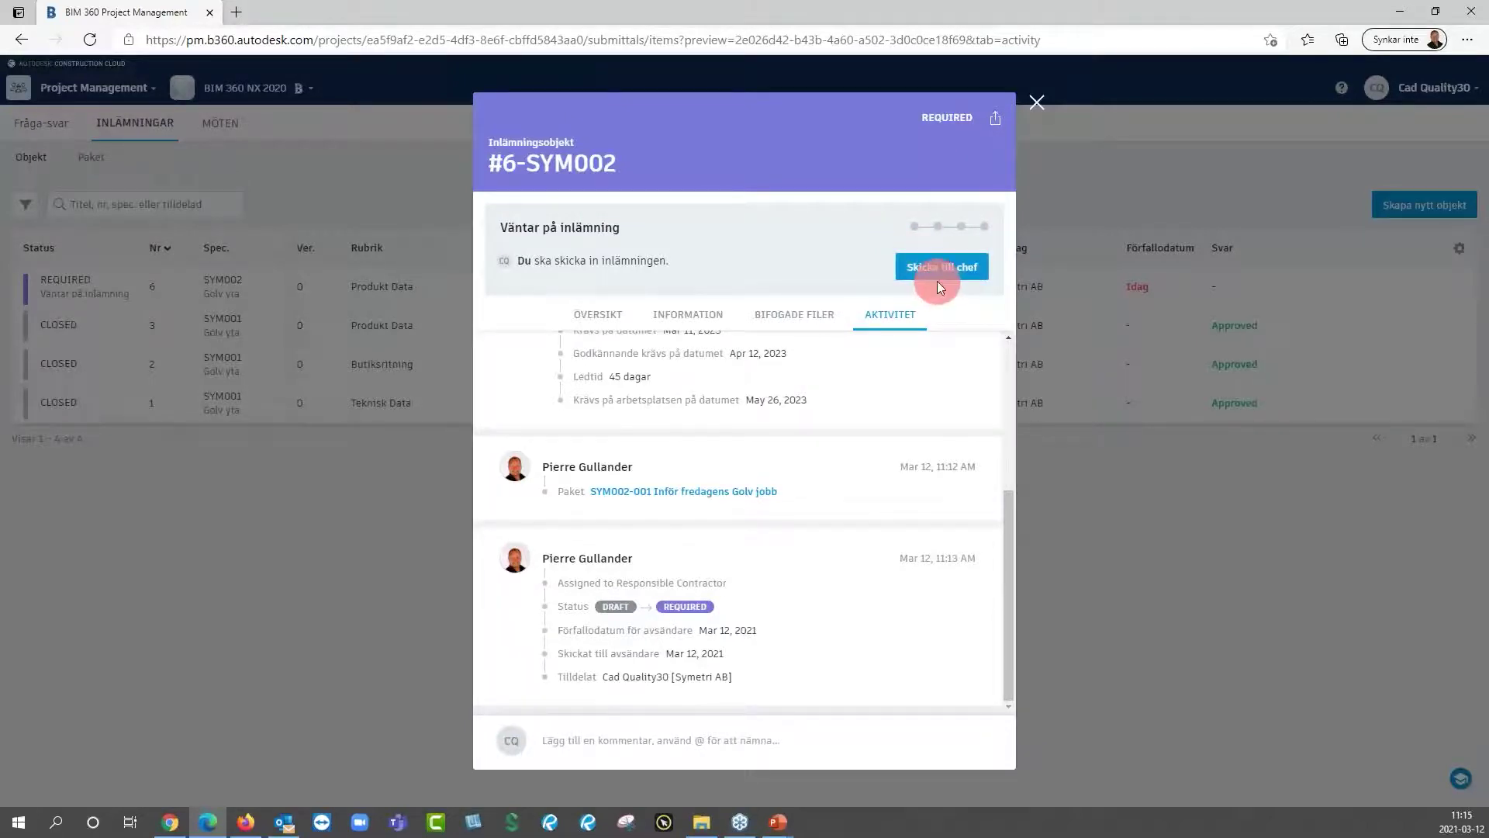
Attach GB_INT_WOOD 7.pdf to submittal item 6 for review and submit the item to the manager.
{"action": "left_click", "coordinate": [601, 315]}
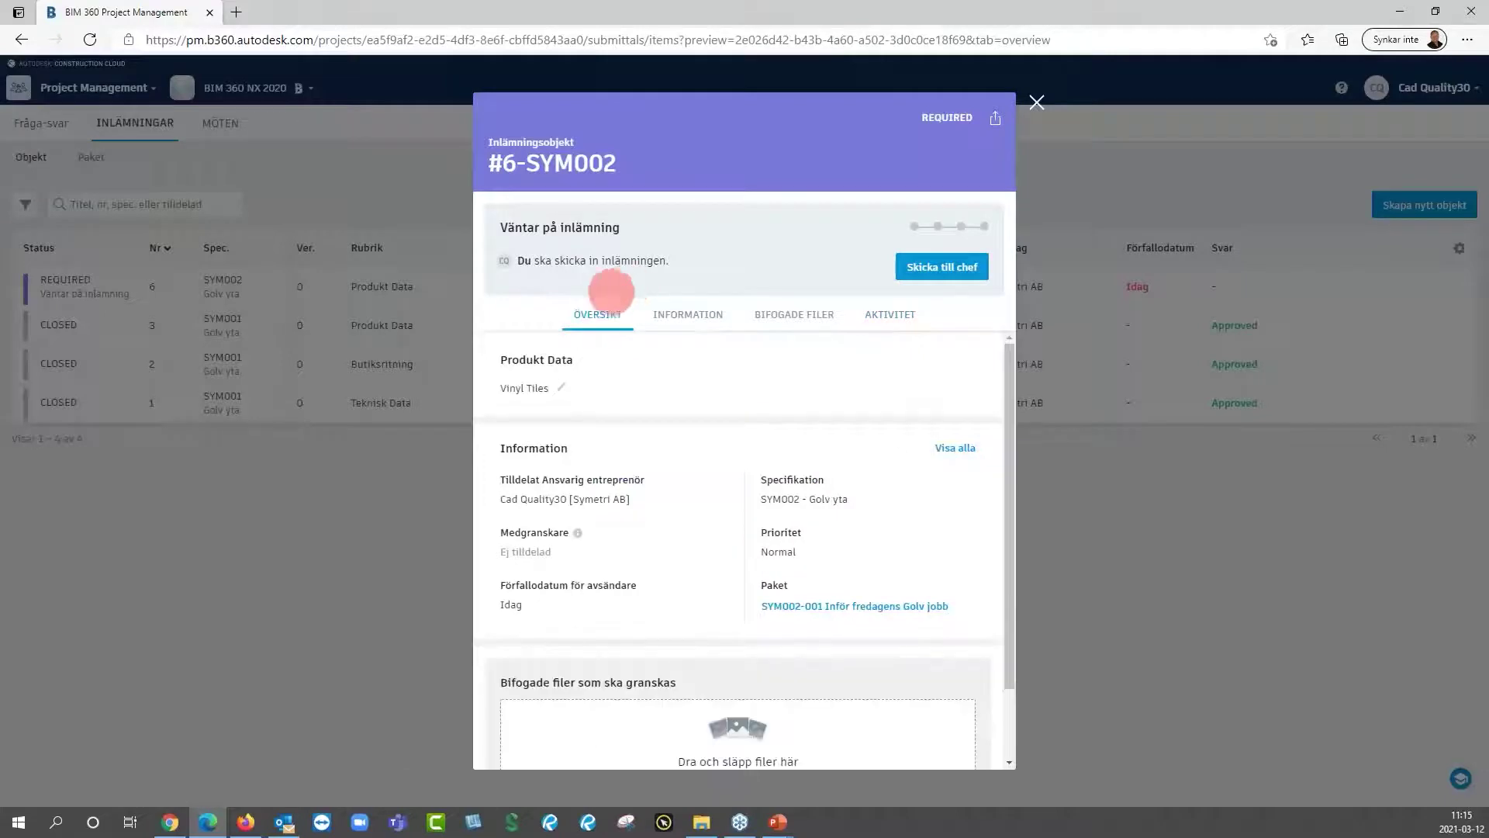
{"action": "scroll", "coordinate": [659, 393], "scroll_direction": "down", "scroll_amount": 1}
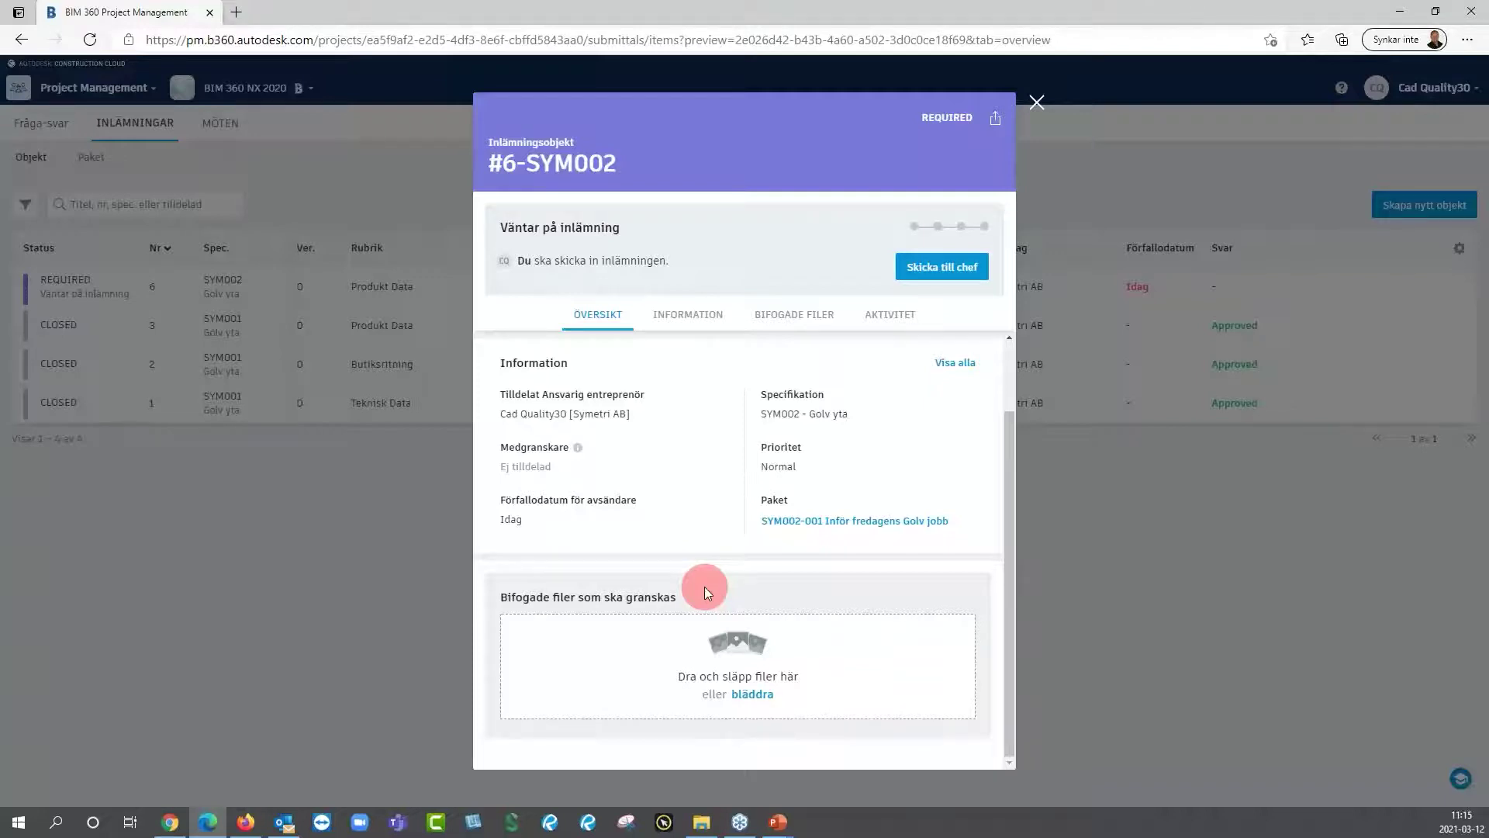
{"action": "left_click", "coordinate": [770, 702]}
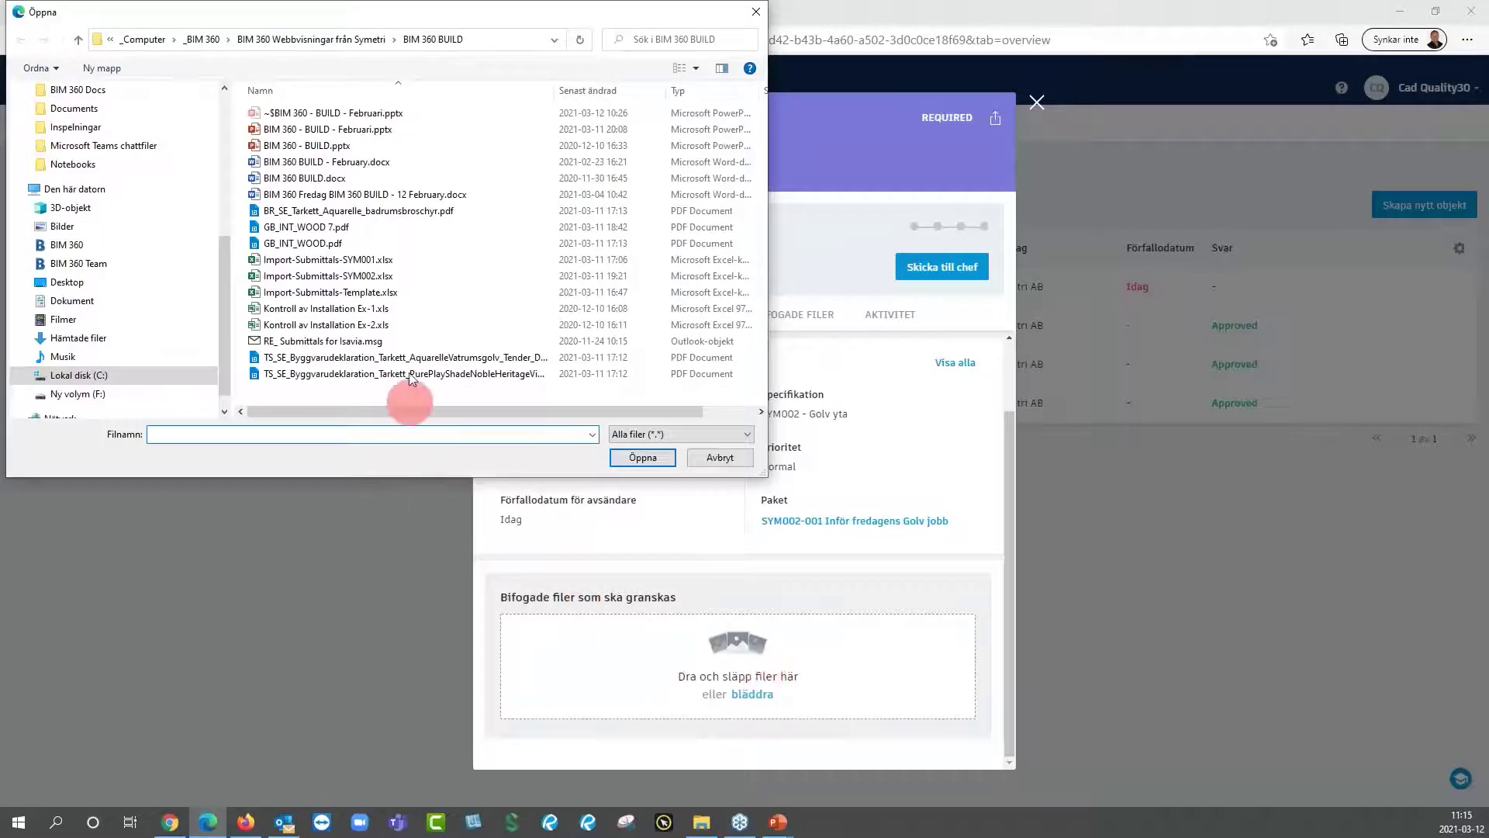
{"action": "left_click", "coordinate": [323, 233]}
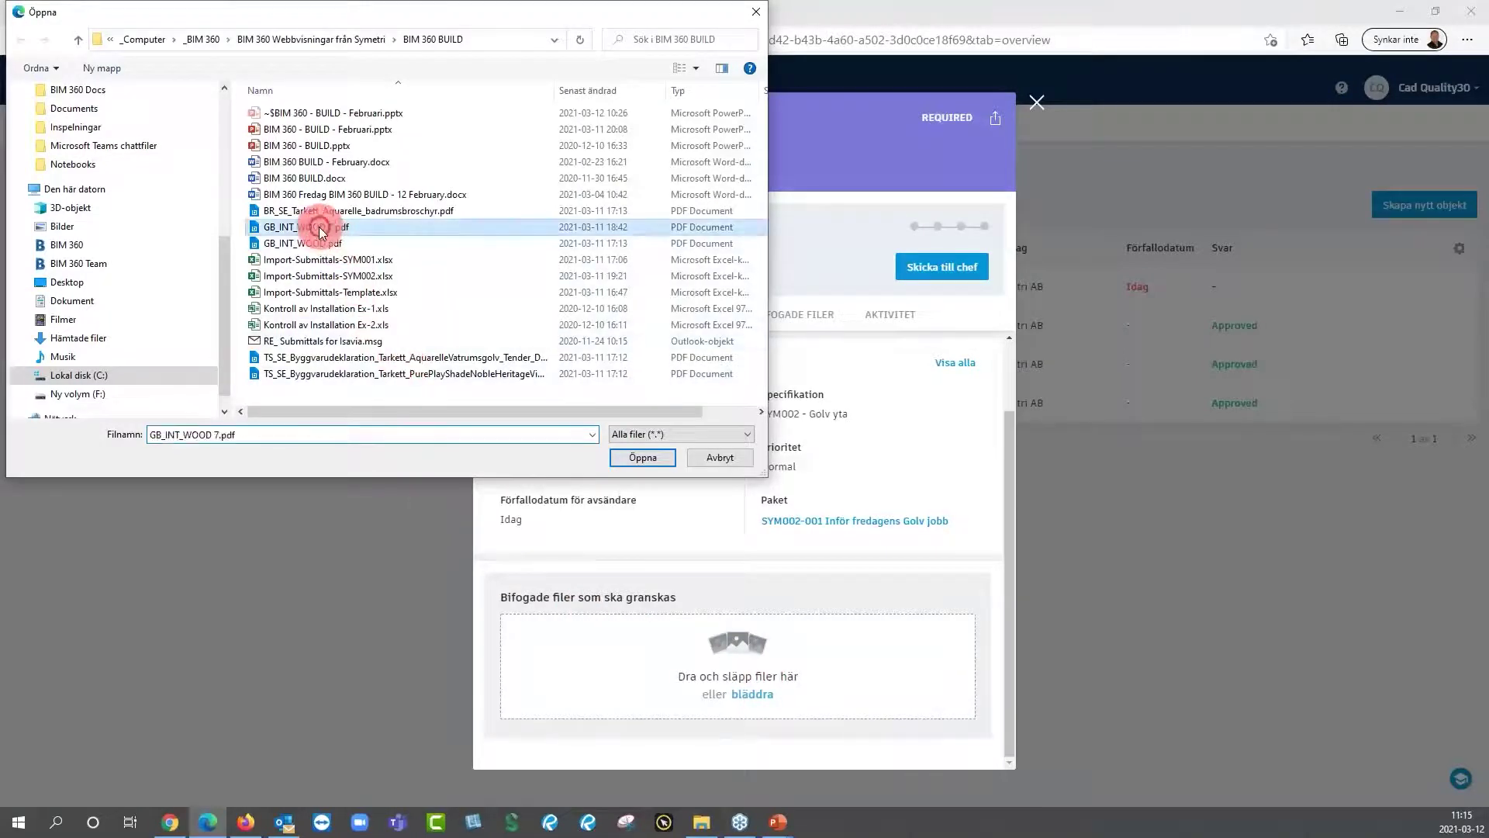
{"action": "left_click", "coordinate": [650, 456]}
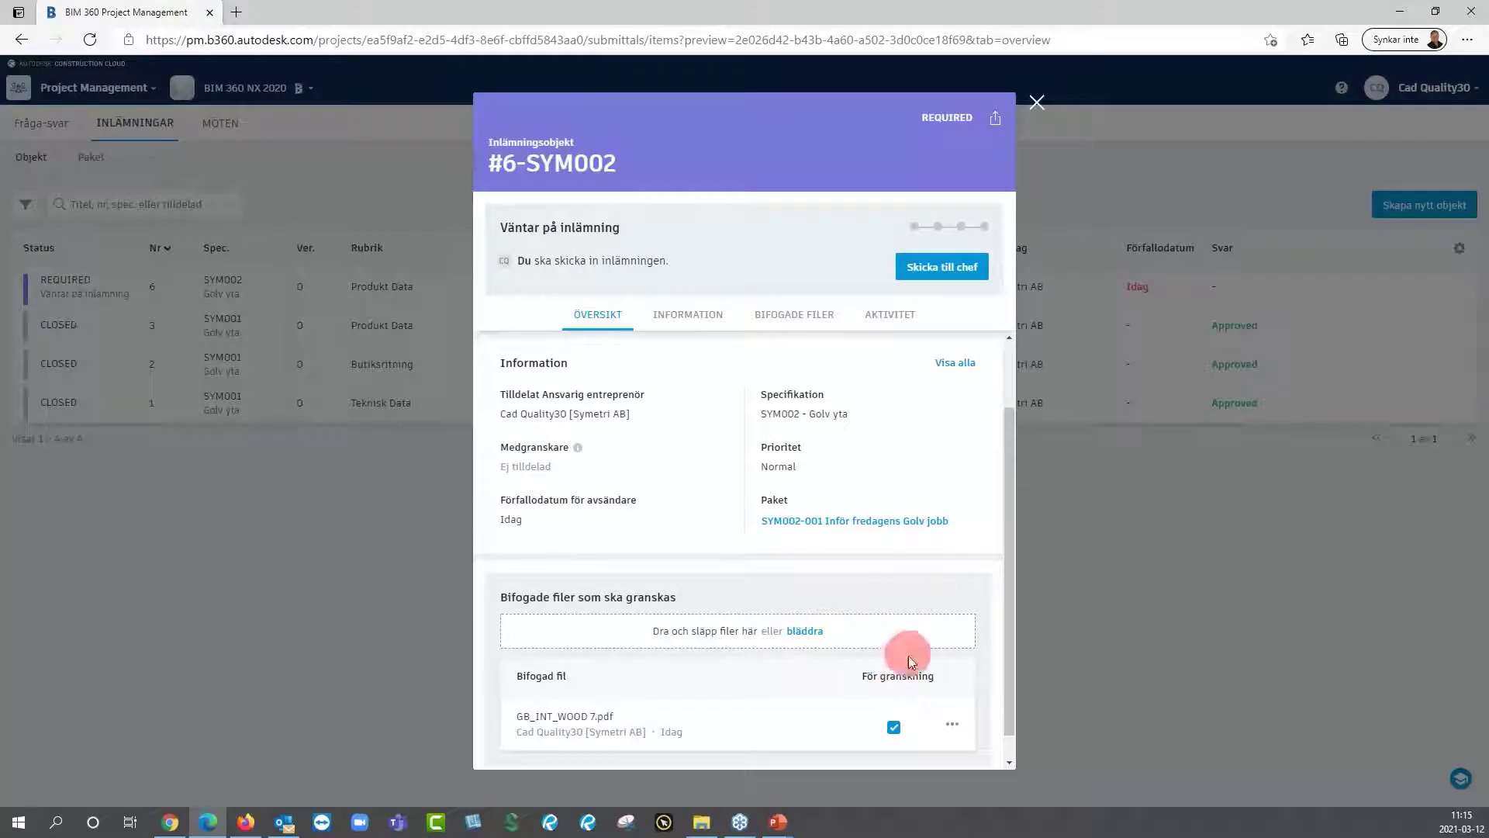
{"action": "left_click", "coordinate": [930, 273]}
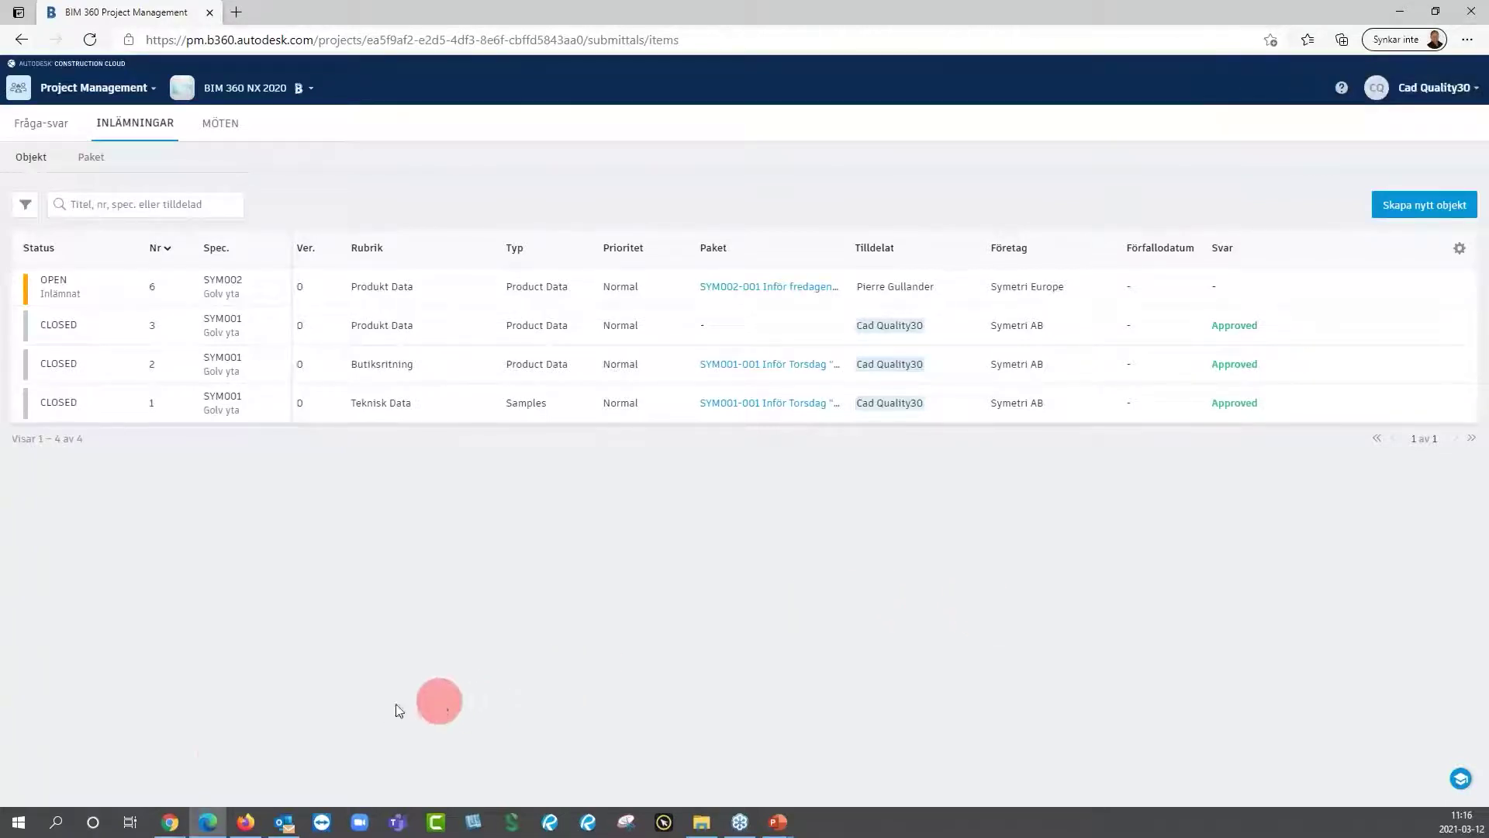
Switch to Chrome, reload the manager's submittal items, and open item 6's attached GB_INT_WOOD 7.pdf.
{"action": "left_click", "coordinate": [171, 823]}
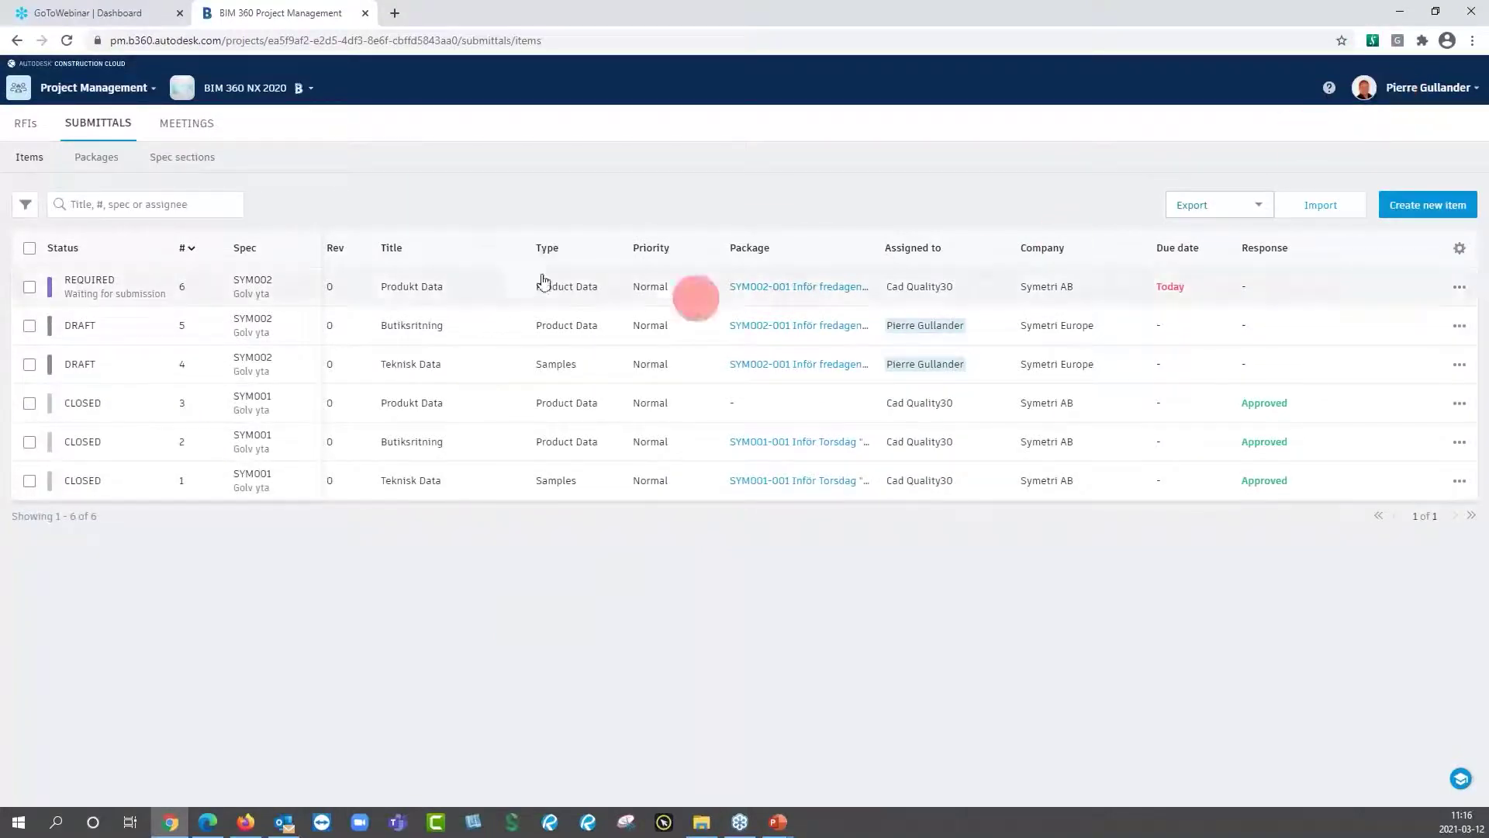
{"action": "left_click", "coordinate": [67, 41]}
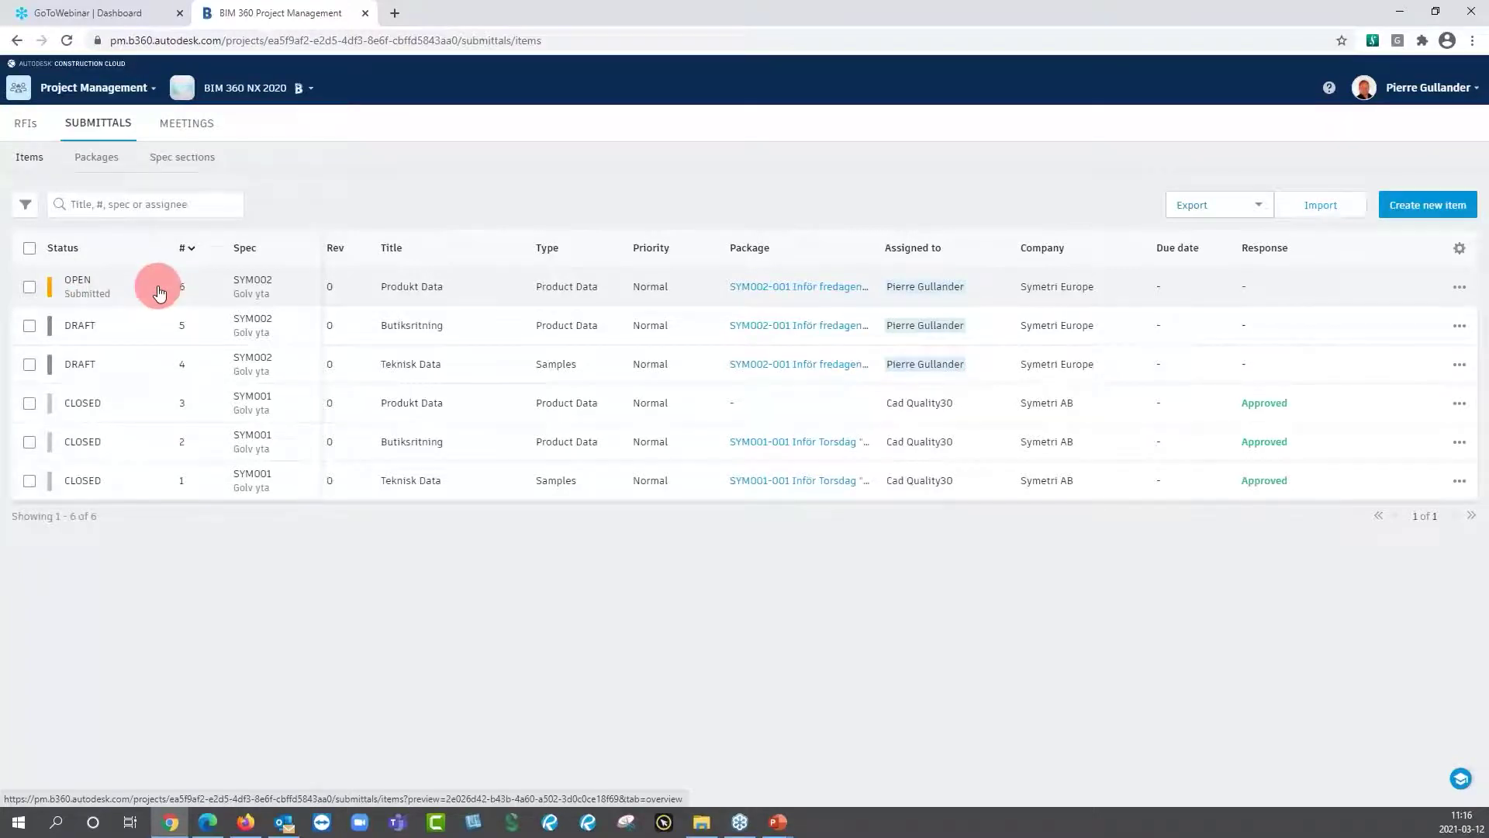
{"action": "left_click", "coordinate": [106, 300]}
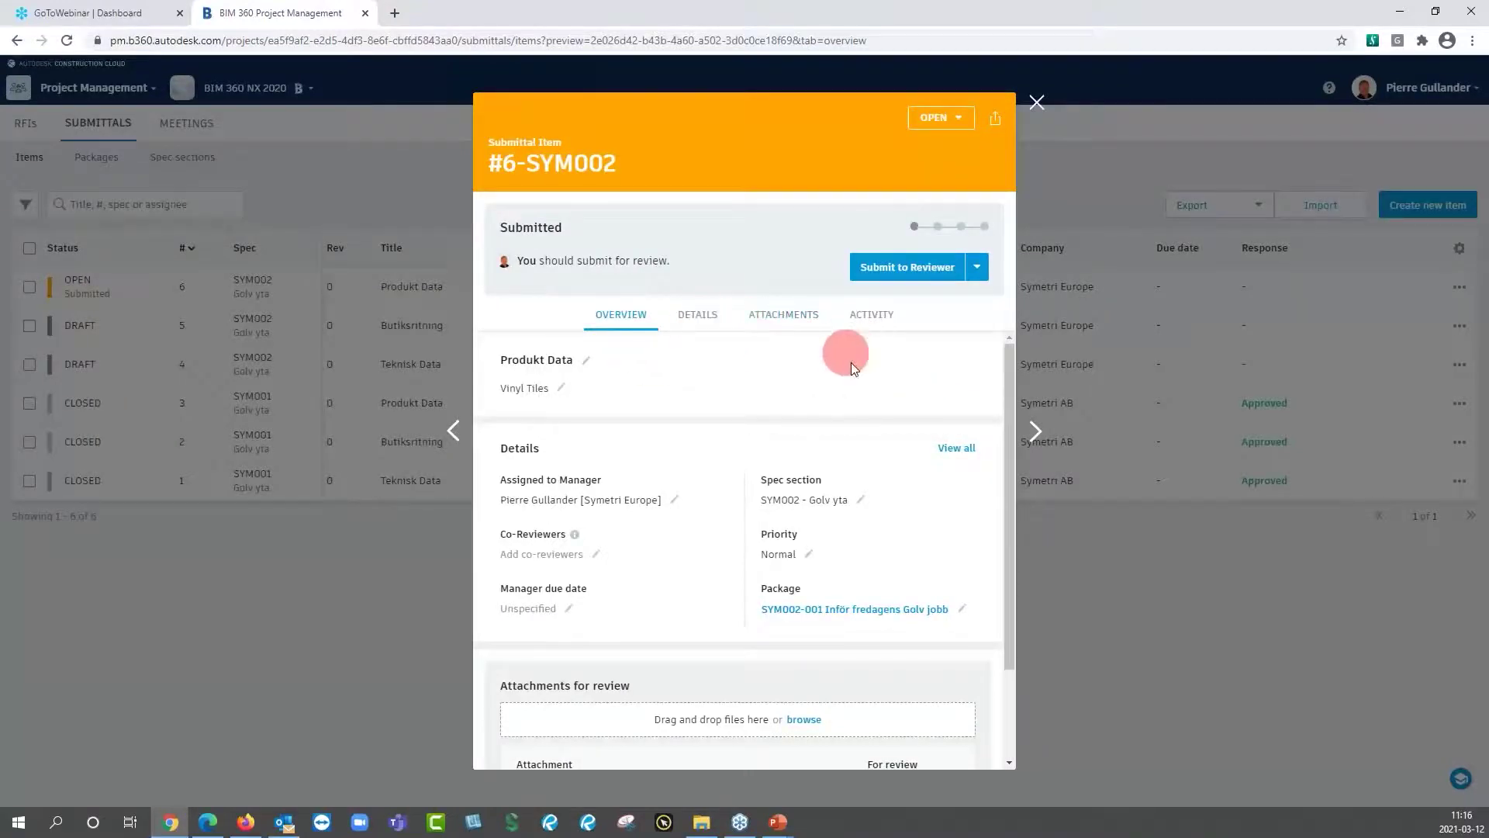
{"action": "left_click_drag", "start_coordinate": [1006, 419], "coordinate": [1013, 538]}
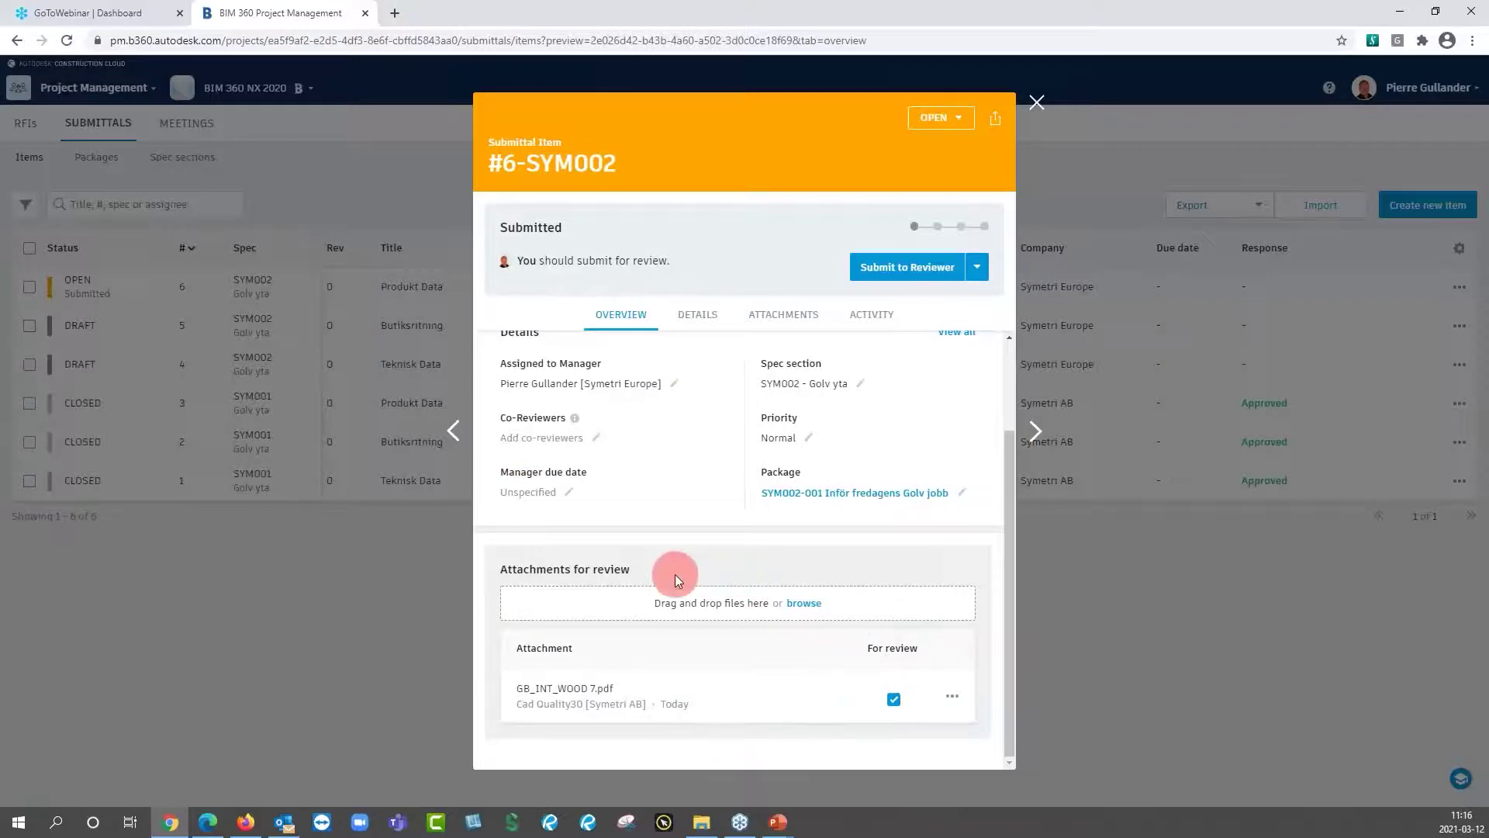
{"action": "left_click", "coordinate": [598, 695]}
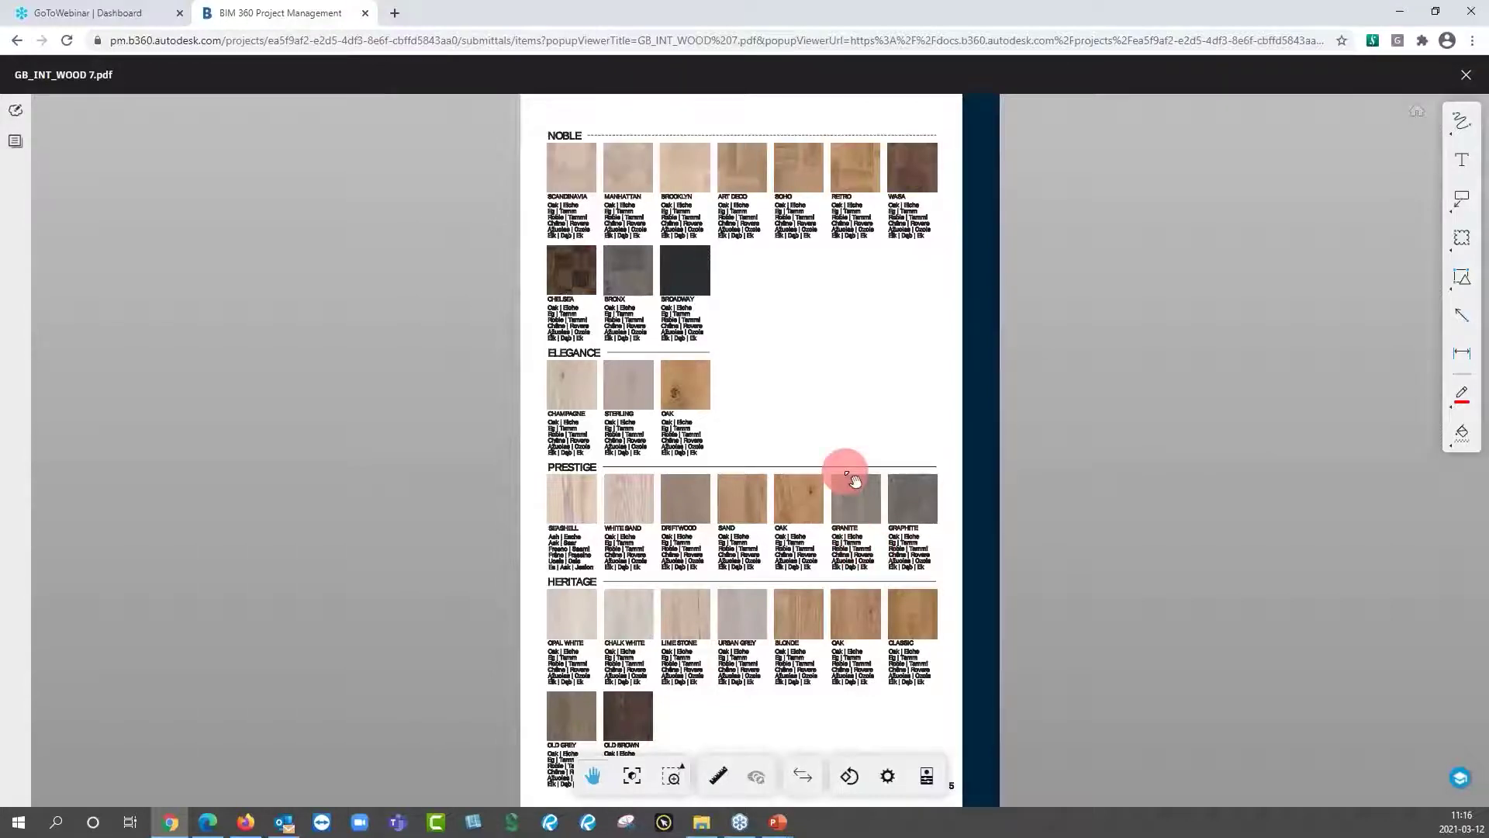
Add a cloud callout around the Broadway sample reading "Är det tänkt att vara ... ??", save the markup and close the PDF.
{"action": "left_click", "coordinate": [1461, 205]}
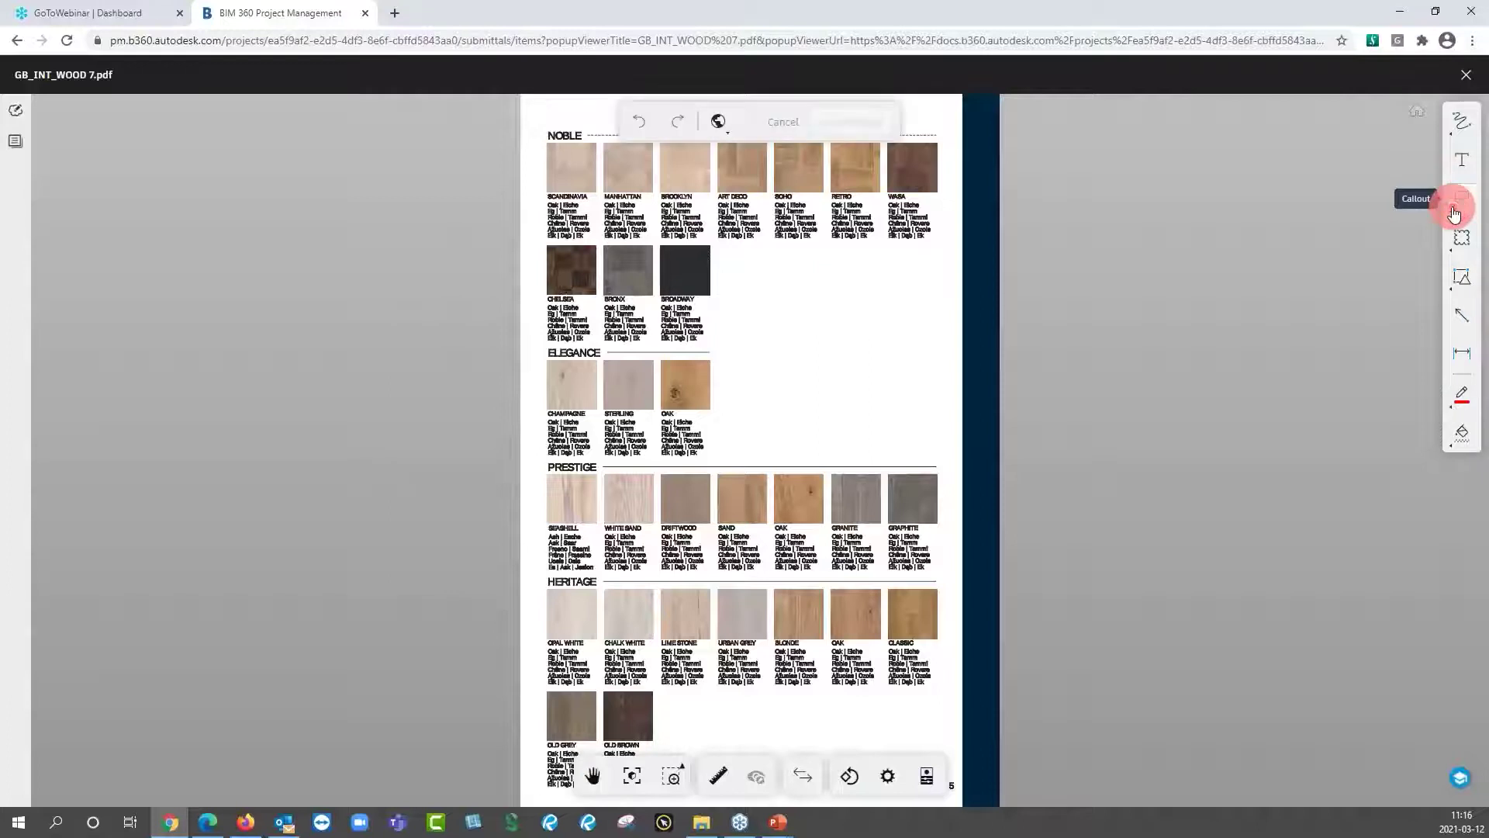
{"action": "left_click", "coordinate": [1375, 200]}
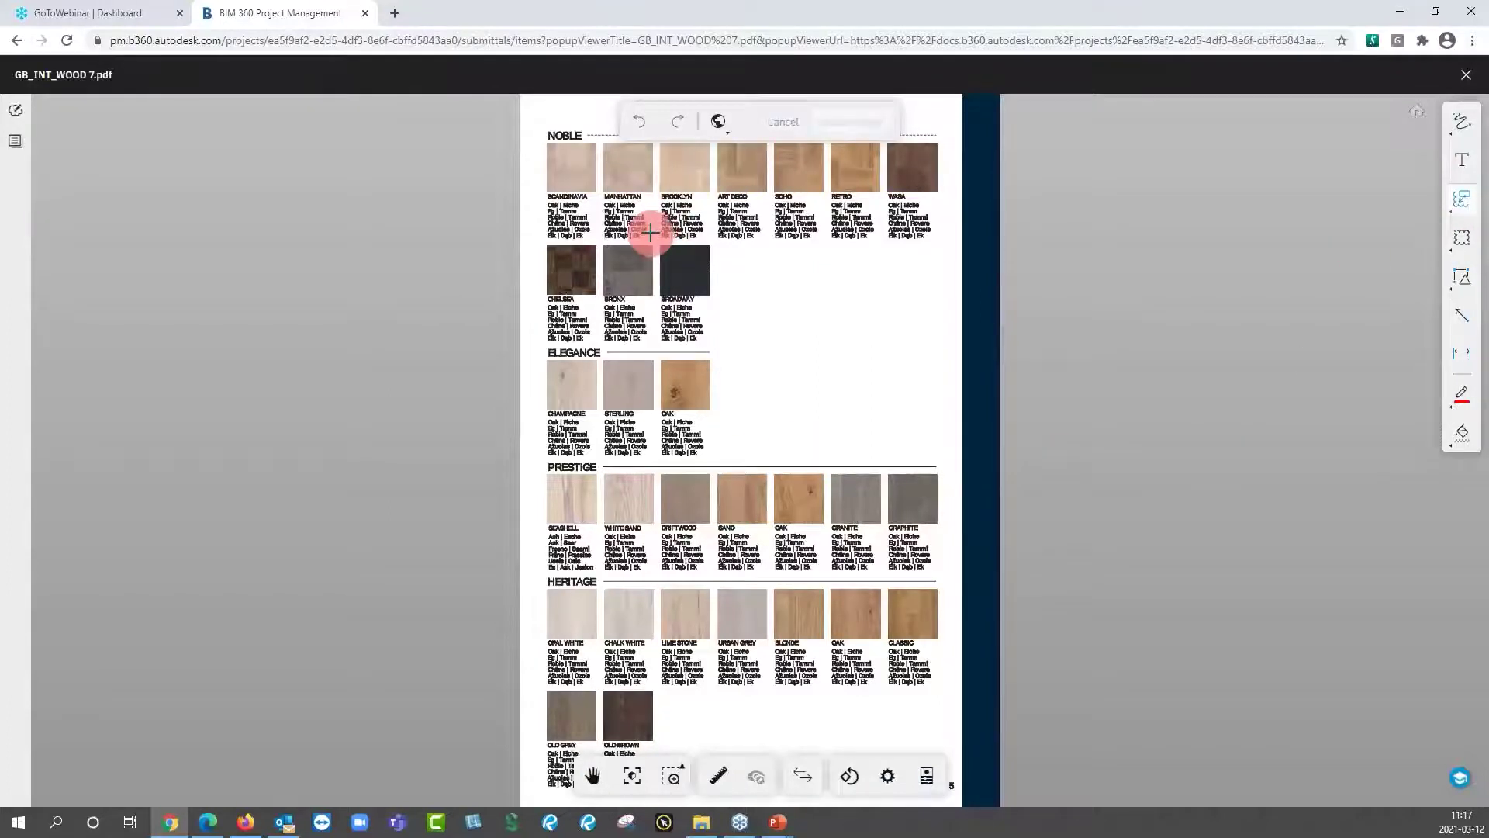
{"action": "left_click_drag", "start_coordinate": [656, 231], "coordinate": [733, 341]}
{"action": "left_click", "coordinate": [817, 339]}
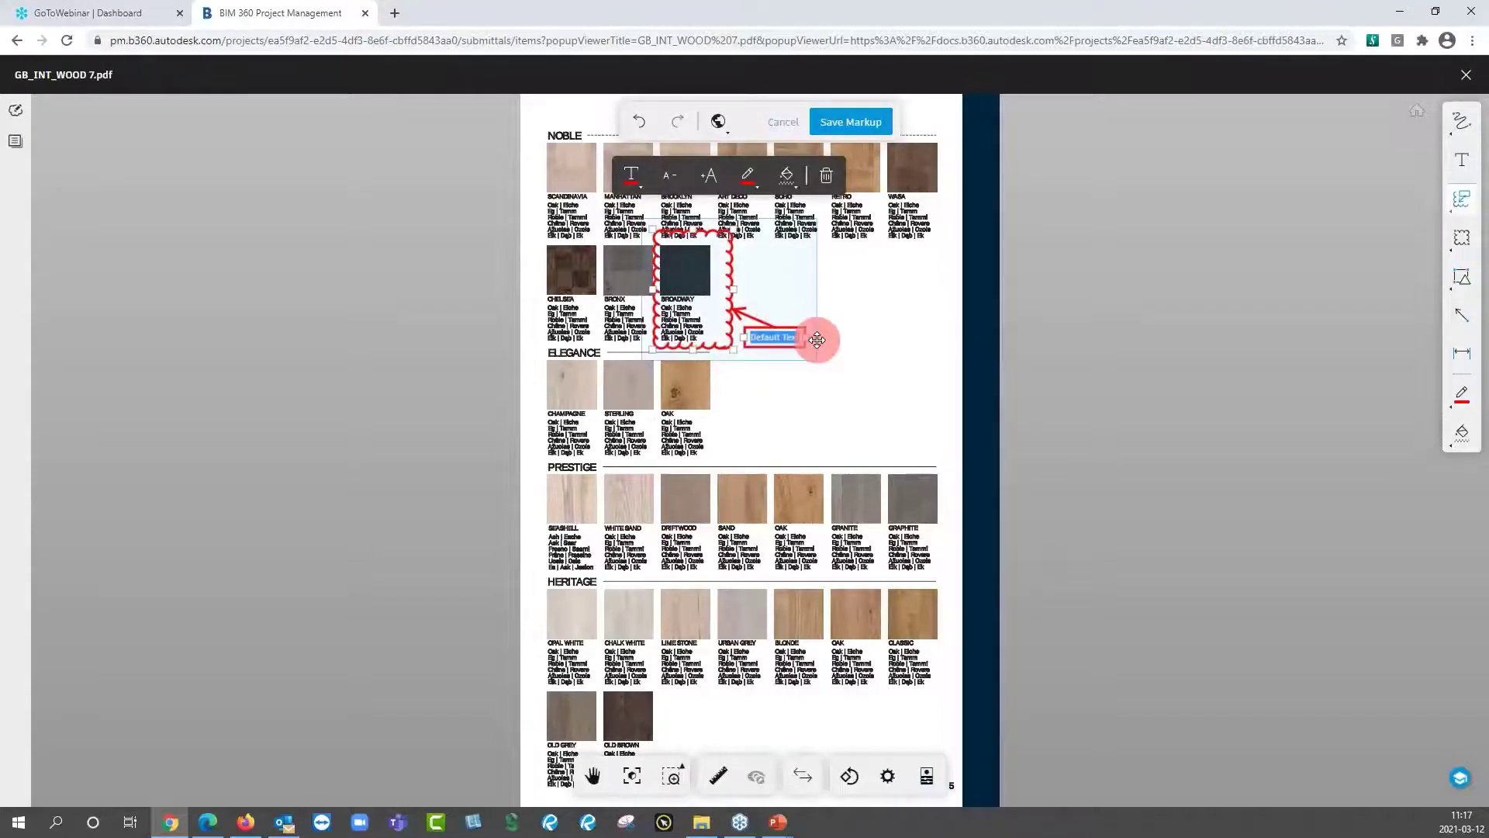
{"action": "key", "text": "BackSpace"}
{"action": "type", "text": "Är det tanken a"}
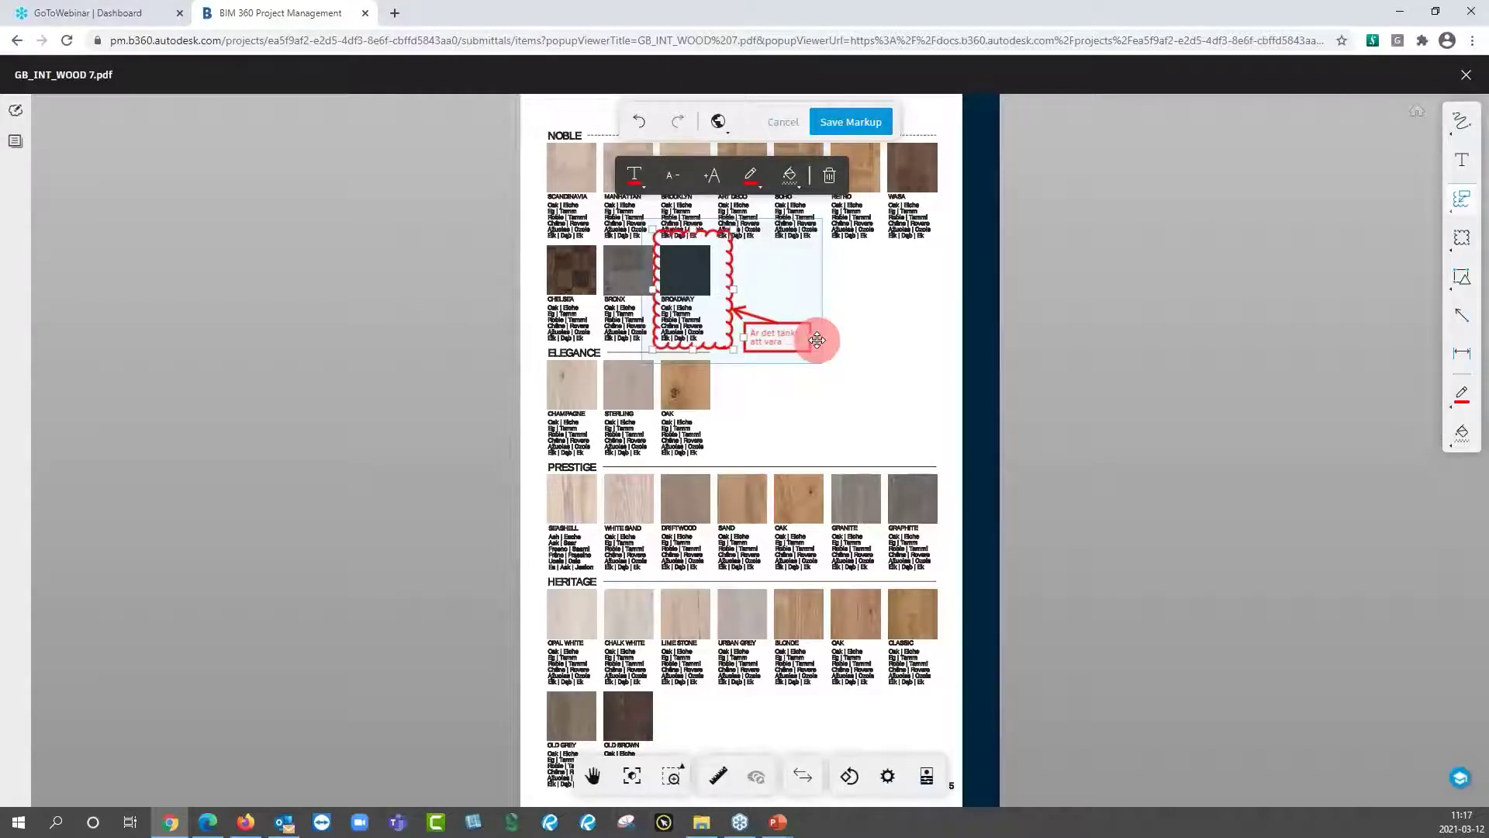
{"action": "left_click", "coordinate": [884, 386]}
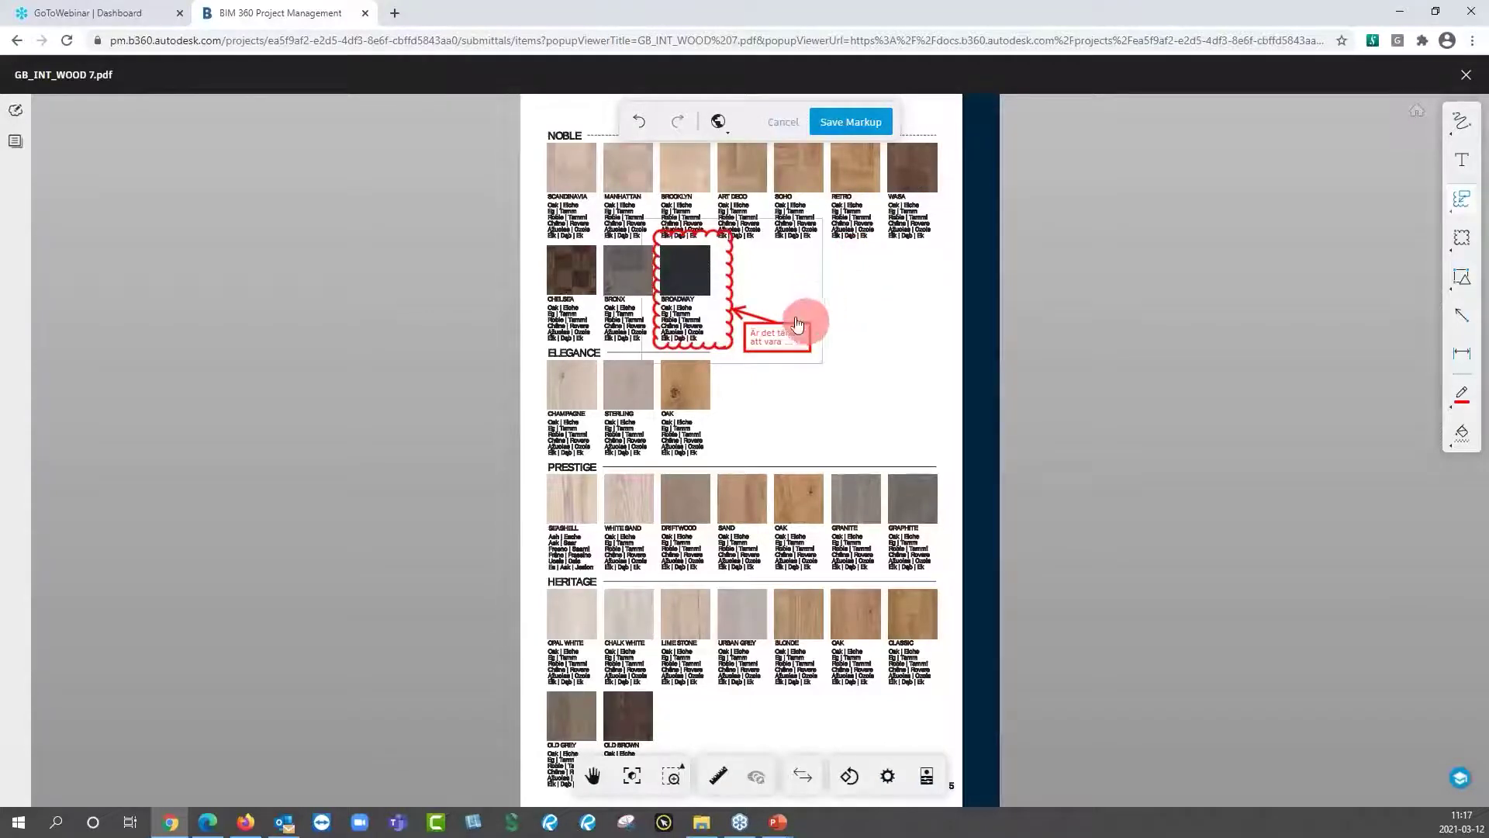
{"action": "left_click", "coordinate": [853, 121]}
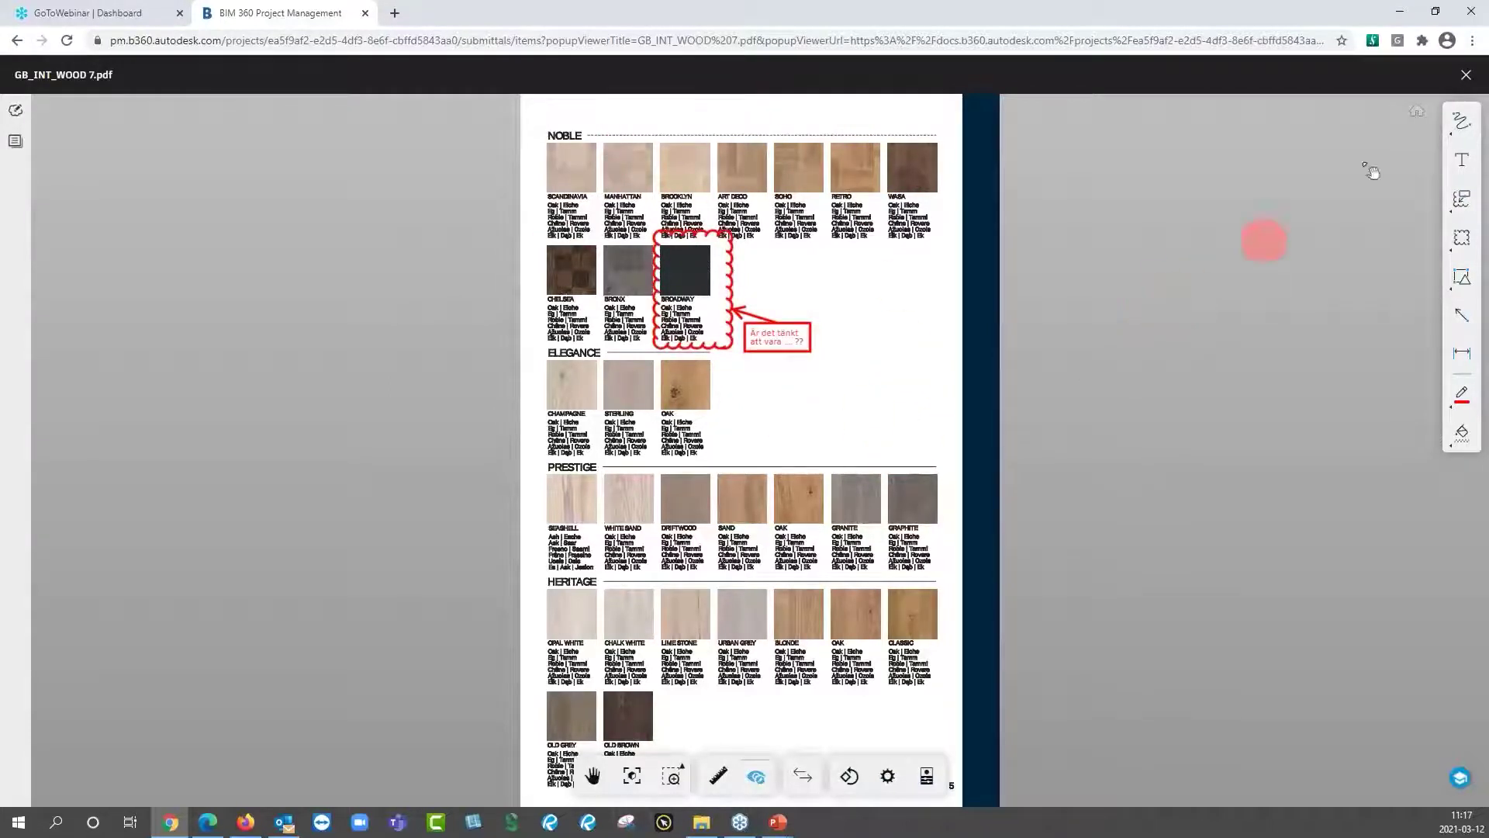
{"action": "left_click", "coordinate": [1466, 80]}
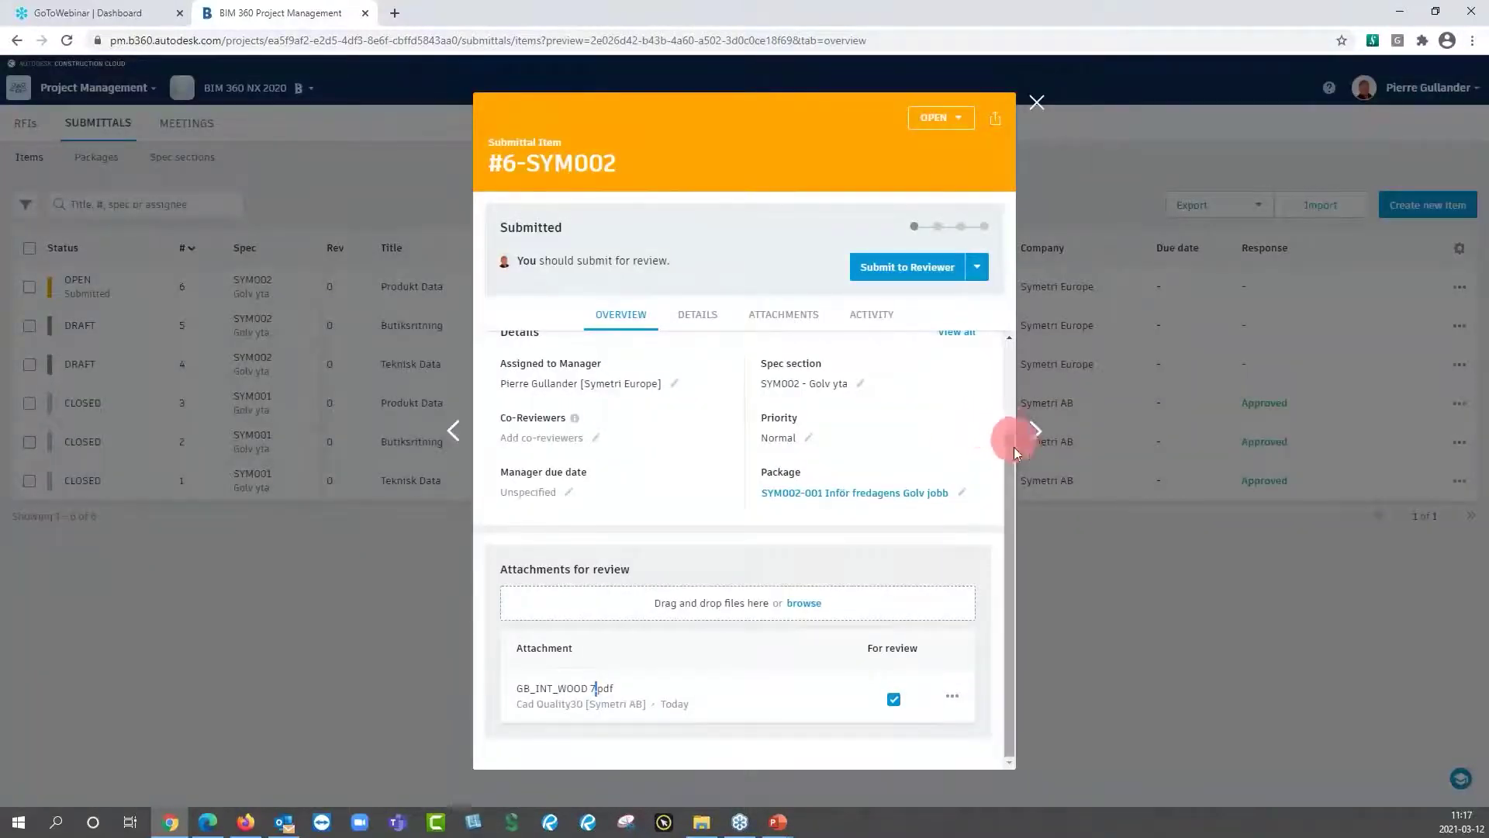
Submit item 6 to the preset reviewer with reviewer due date Mar 12 and a note beginning "Är det tänkt att det ska vara".
{"action": "left_click", "coordinate": [702, 318]}
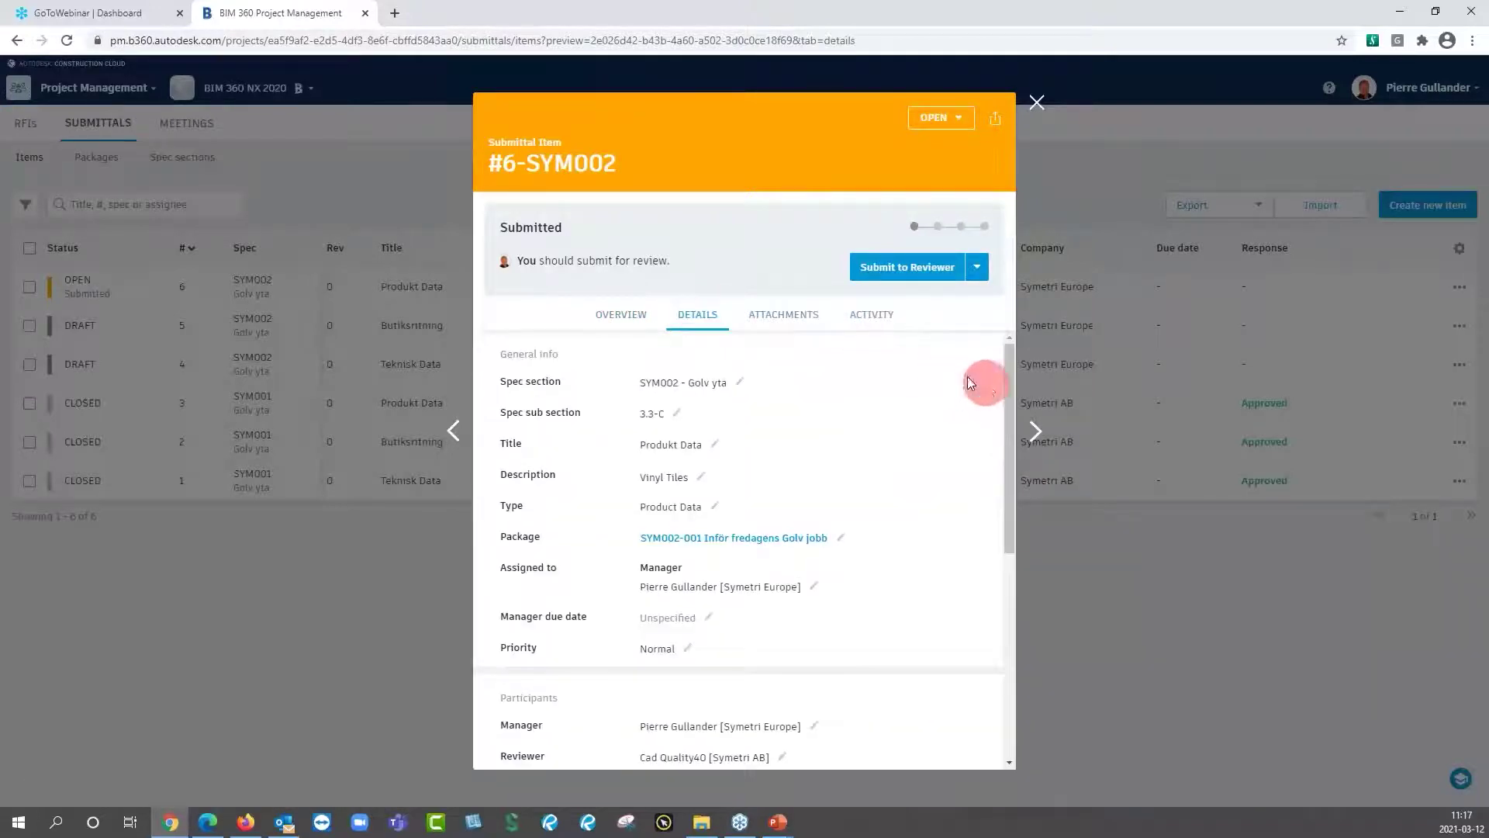
{"action": "left_click", "coordinate": [630, 315]}
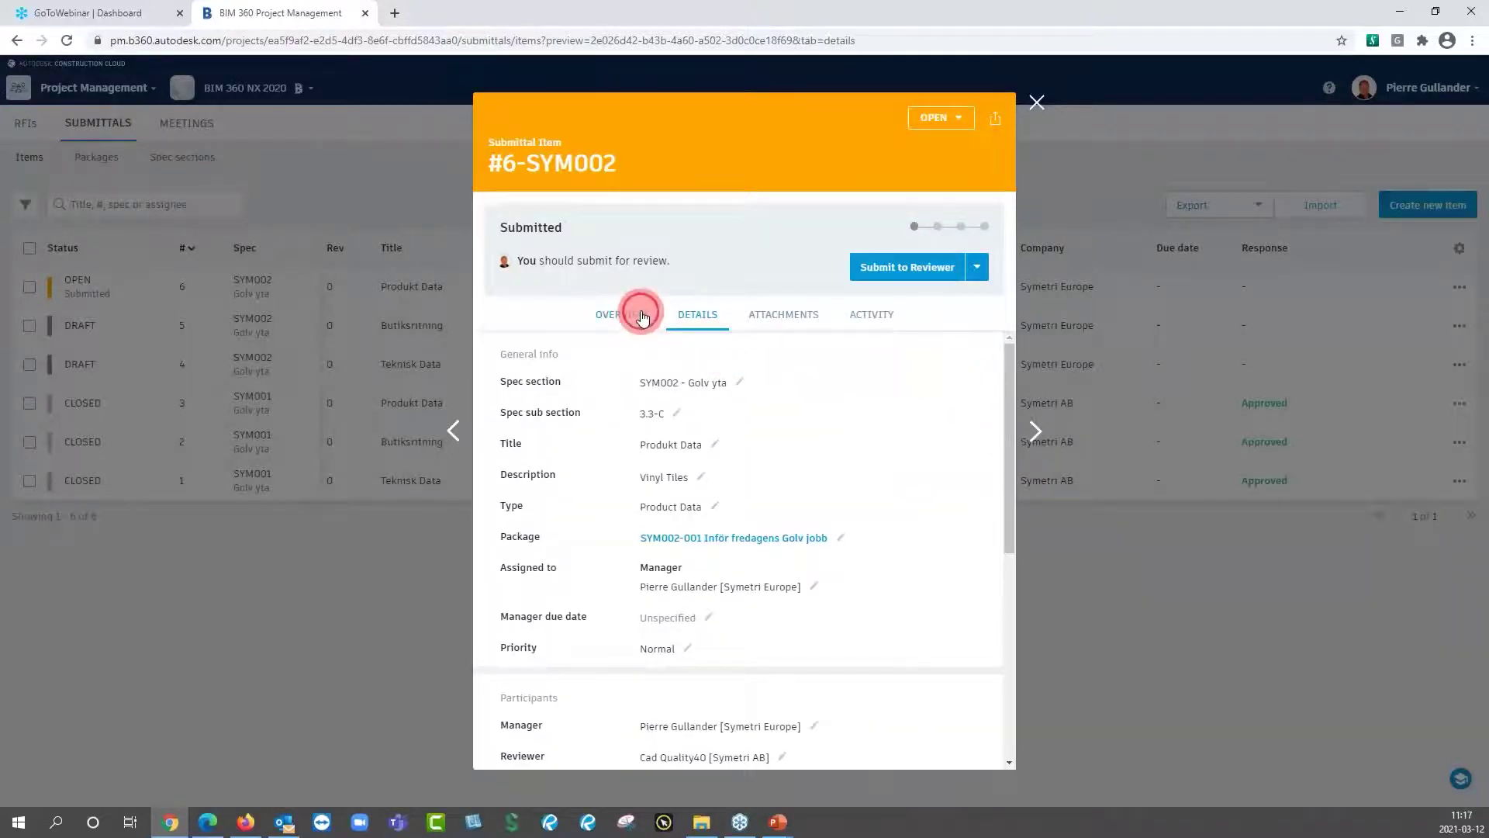
{"action": "left_click", "coordinate": [796, 556]}
{"action": "scroll", "coordinate": [822, 599], "scroll_direction": "down", "scroll_amount": 2}
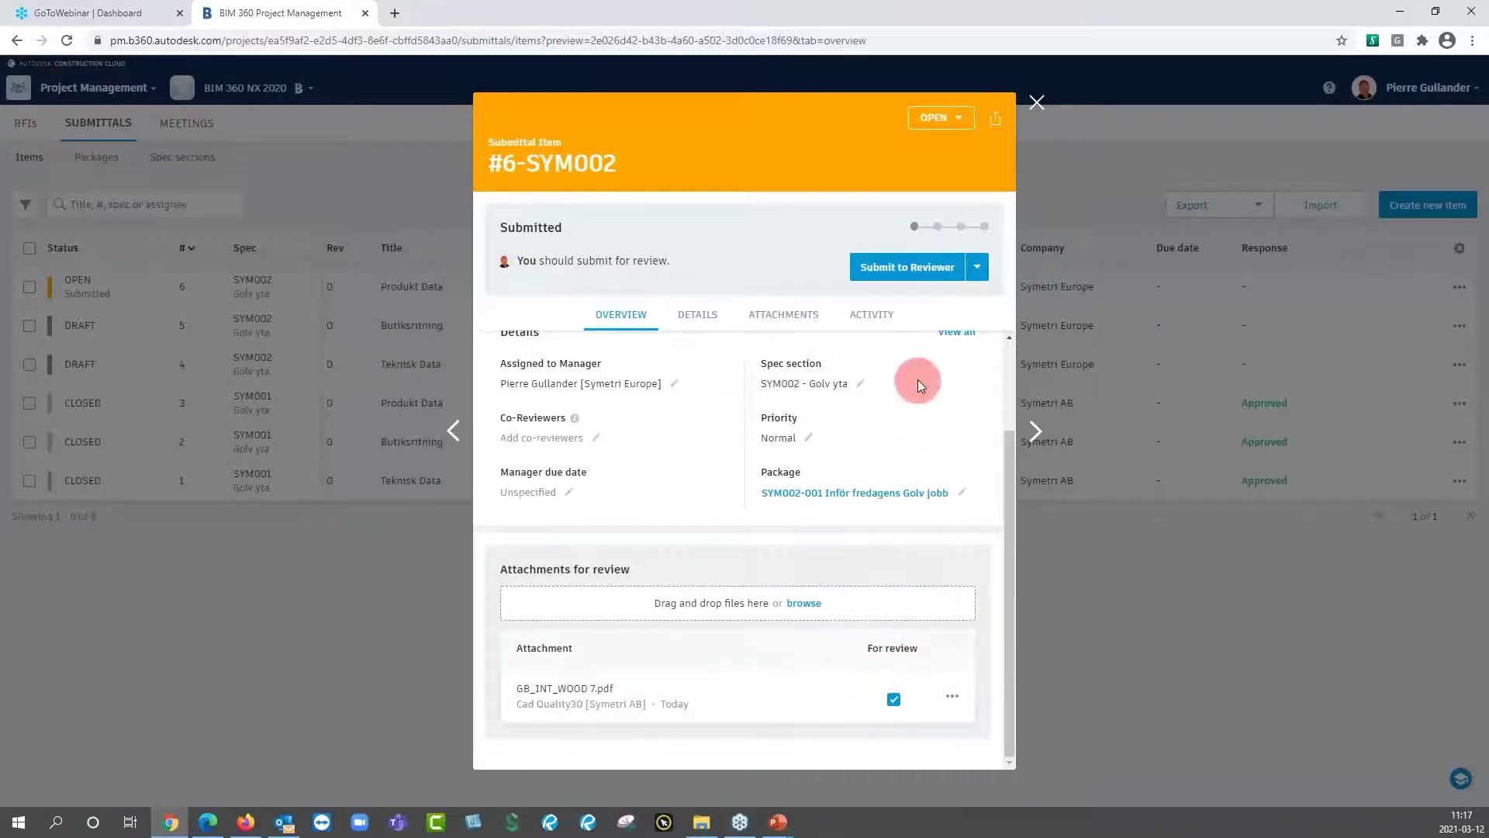
{"action": "scroll", "coordinate": [919, 380], "scroll_direction": "up", "scroll_amount": 2}
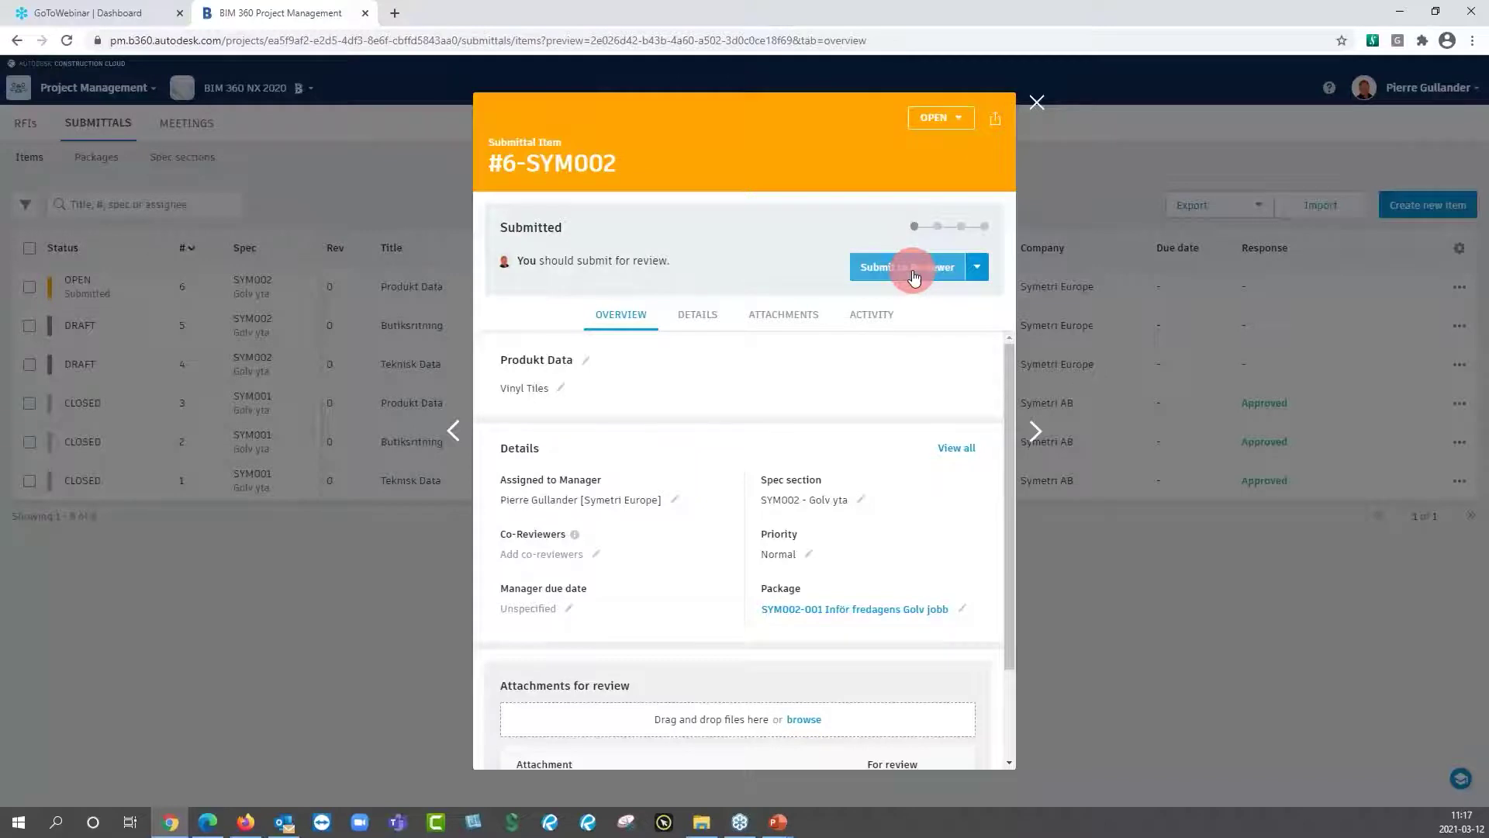
{"action": "left_click", "coordinate": [977, 271]}
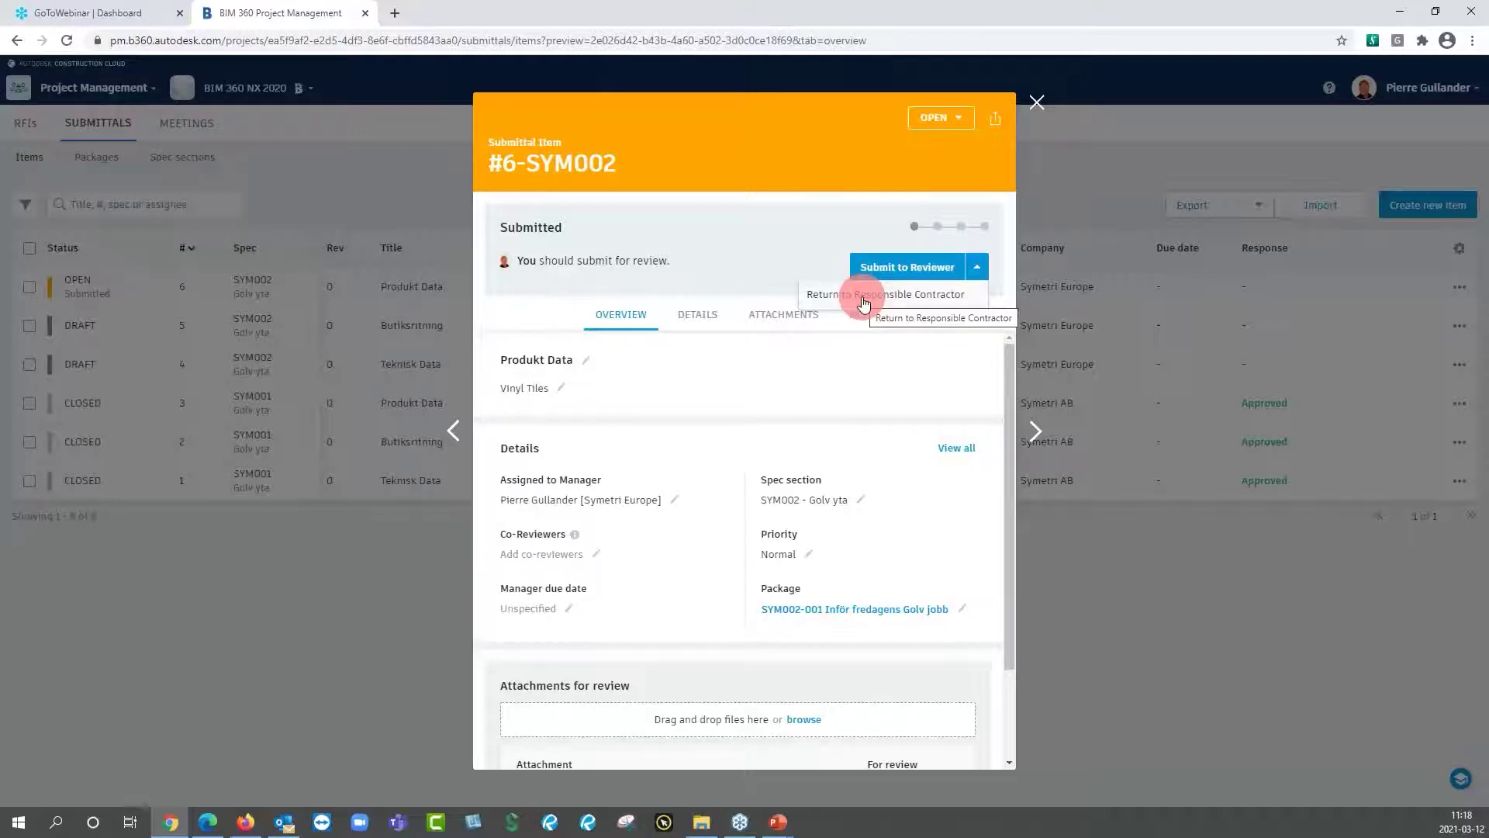
{"action": "left_click", "coordinate": [899, 267]}
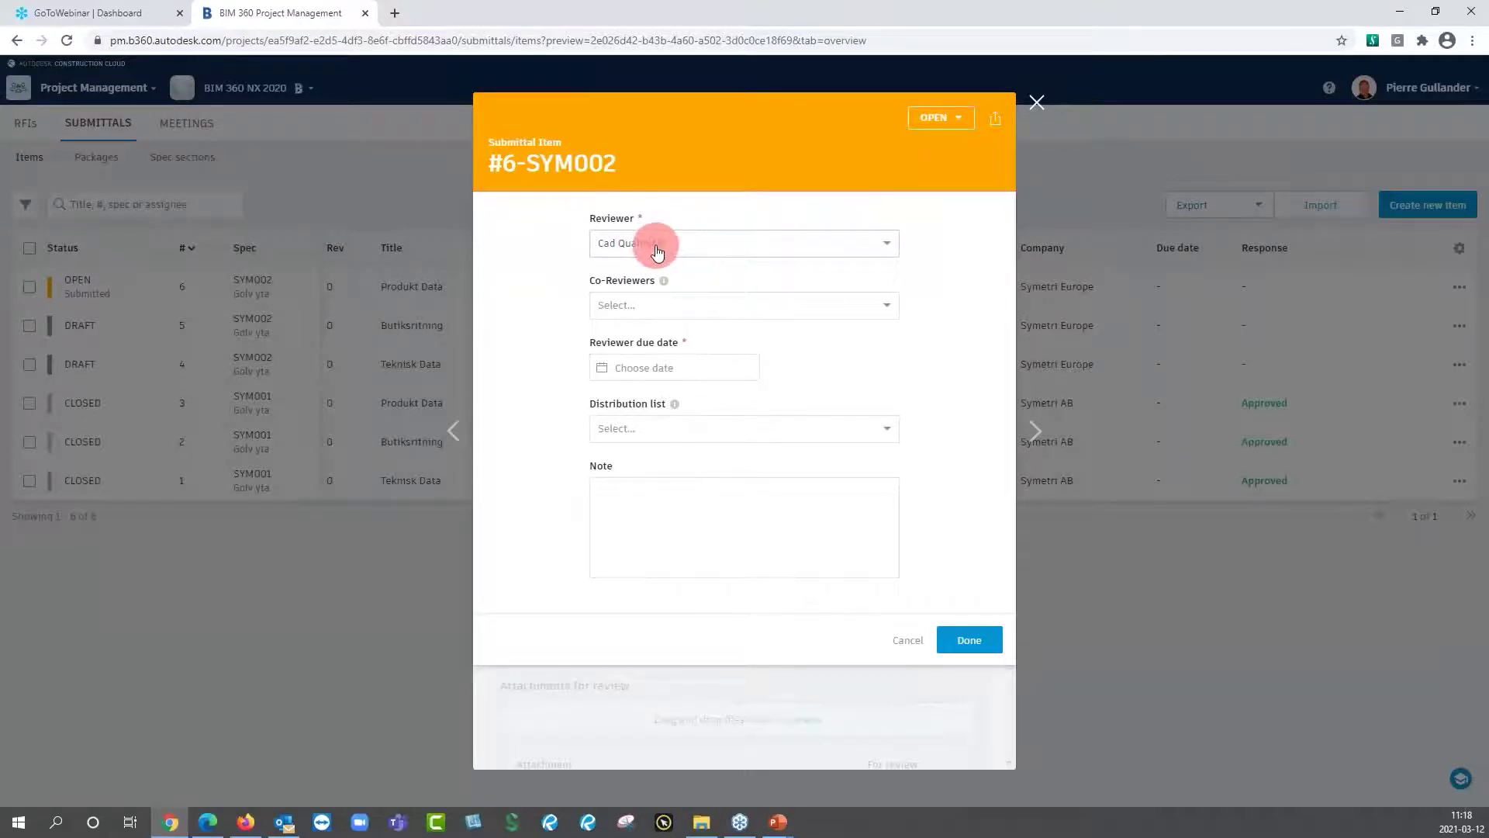
{"action": "left_click", "coordinate": [725, 375]}
{"action": "left_click", "coordinate": [708, 464]}
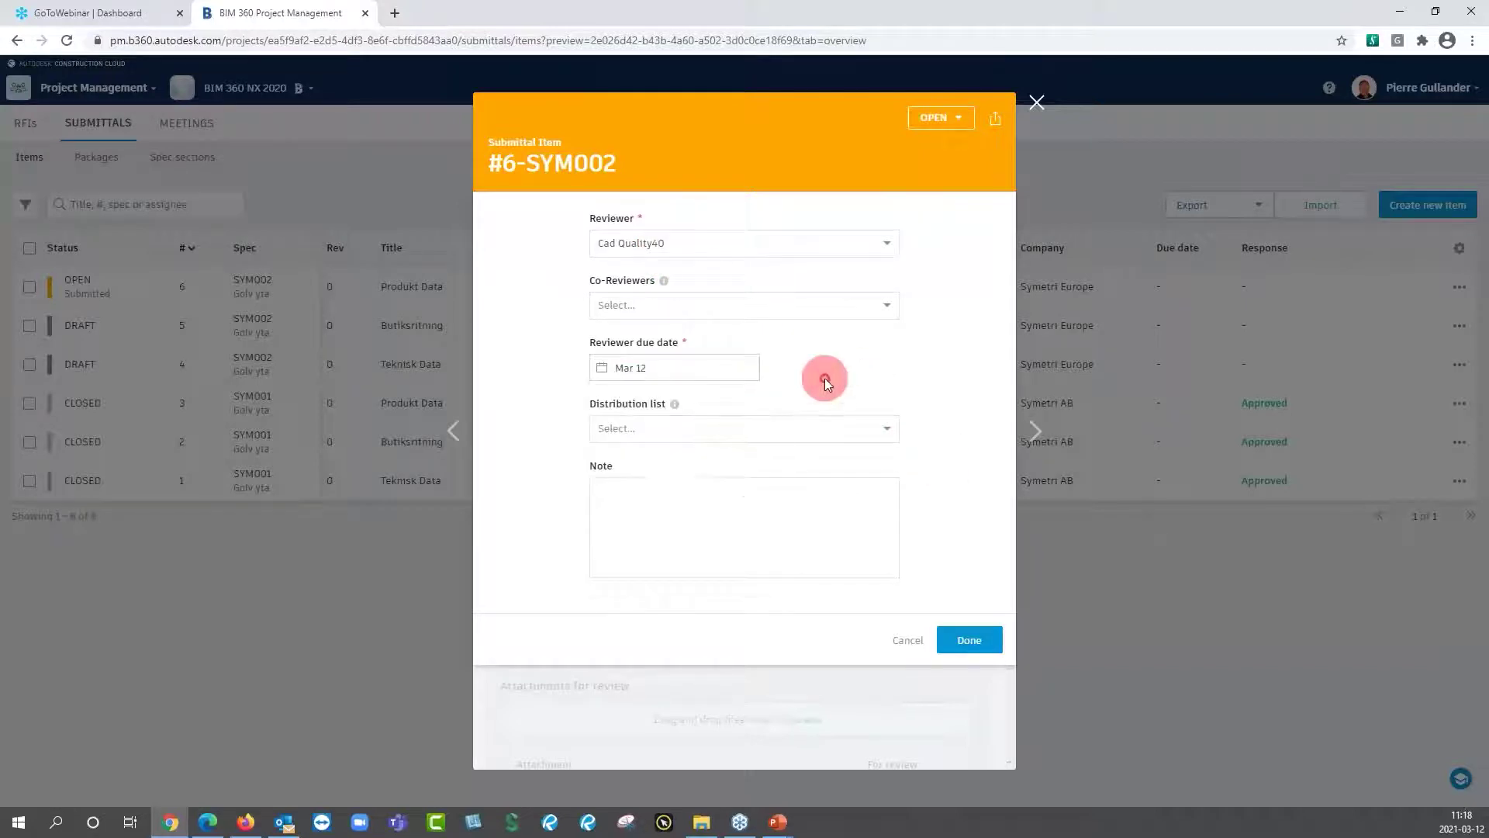
{"action": "left_click", "coordinate": [756, 511]}
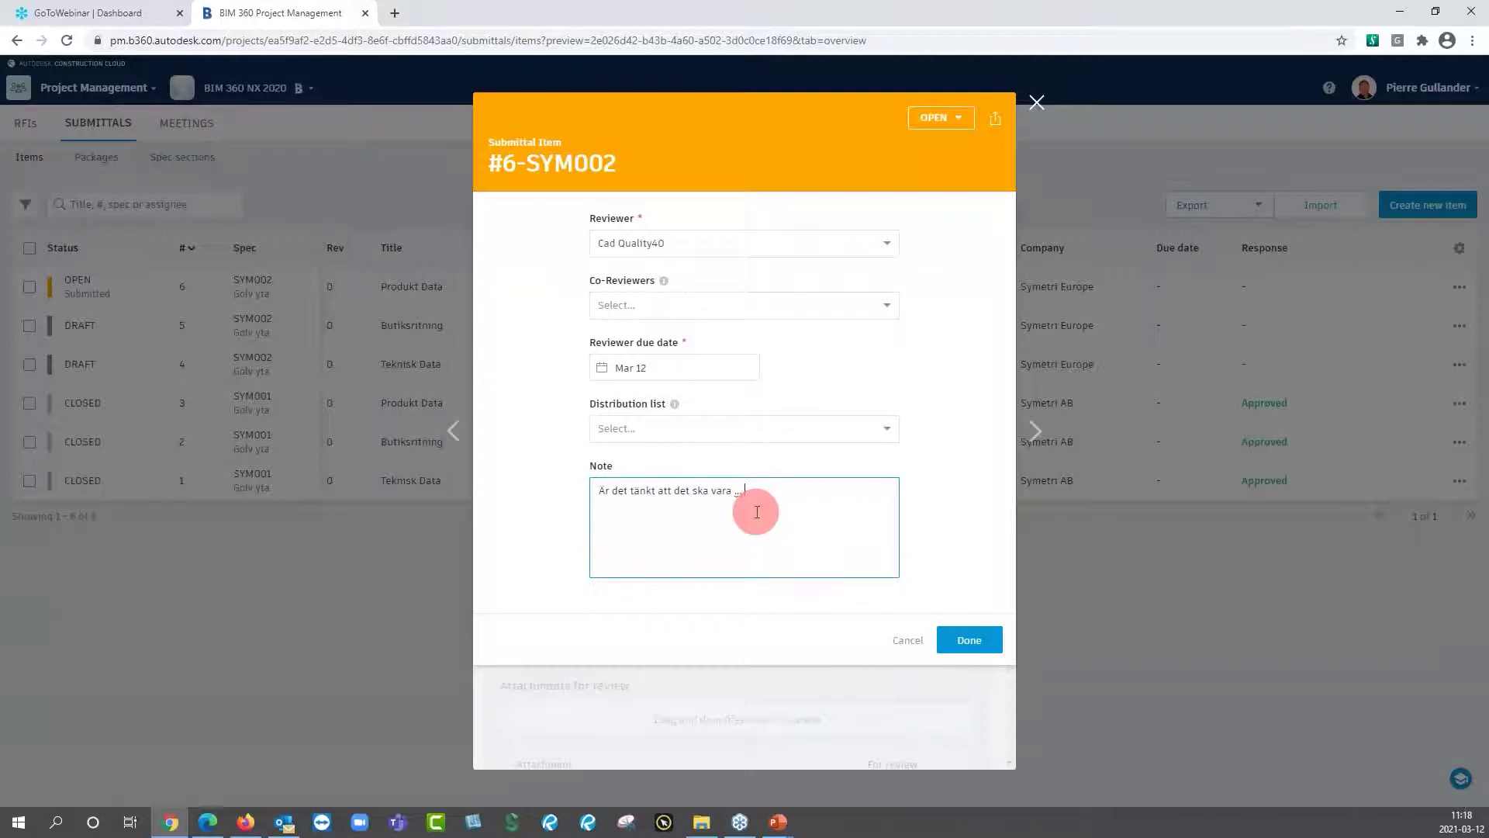
{"action": "left_click", "coordinate": [976, 648]}
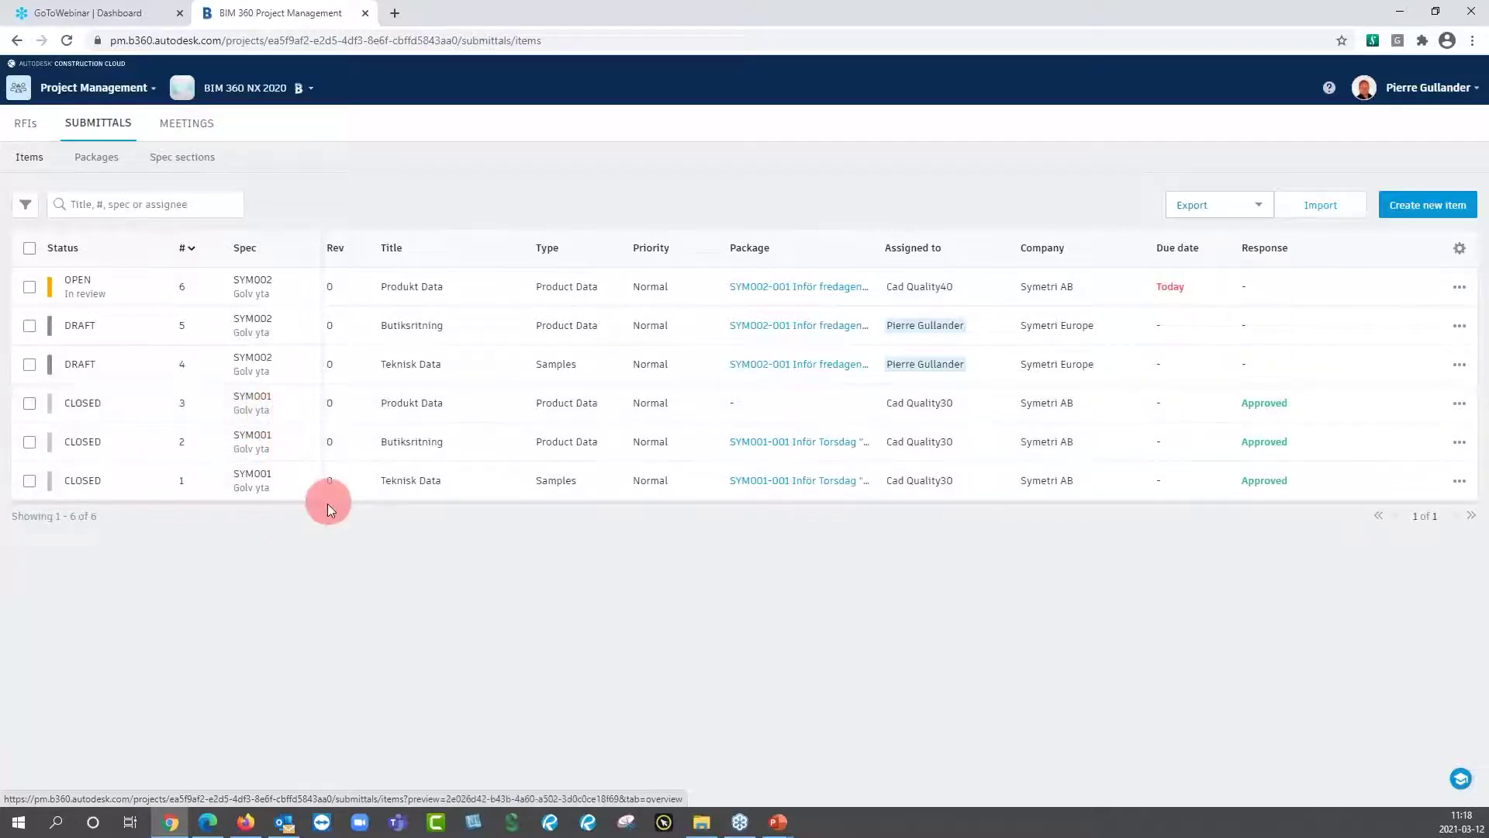
Switch to Firefox, go to the reviewer's submittal items, open item 6 and reload the page.
{"action": "left_click", "coordinate": [263, 819]}
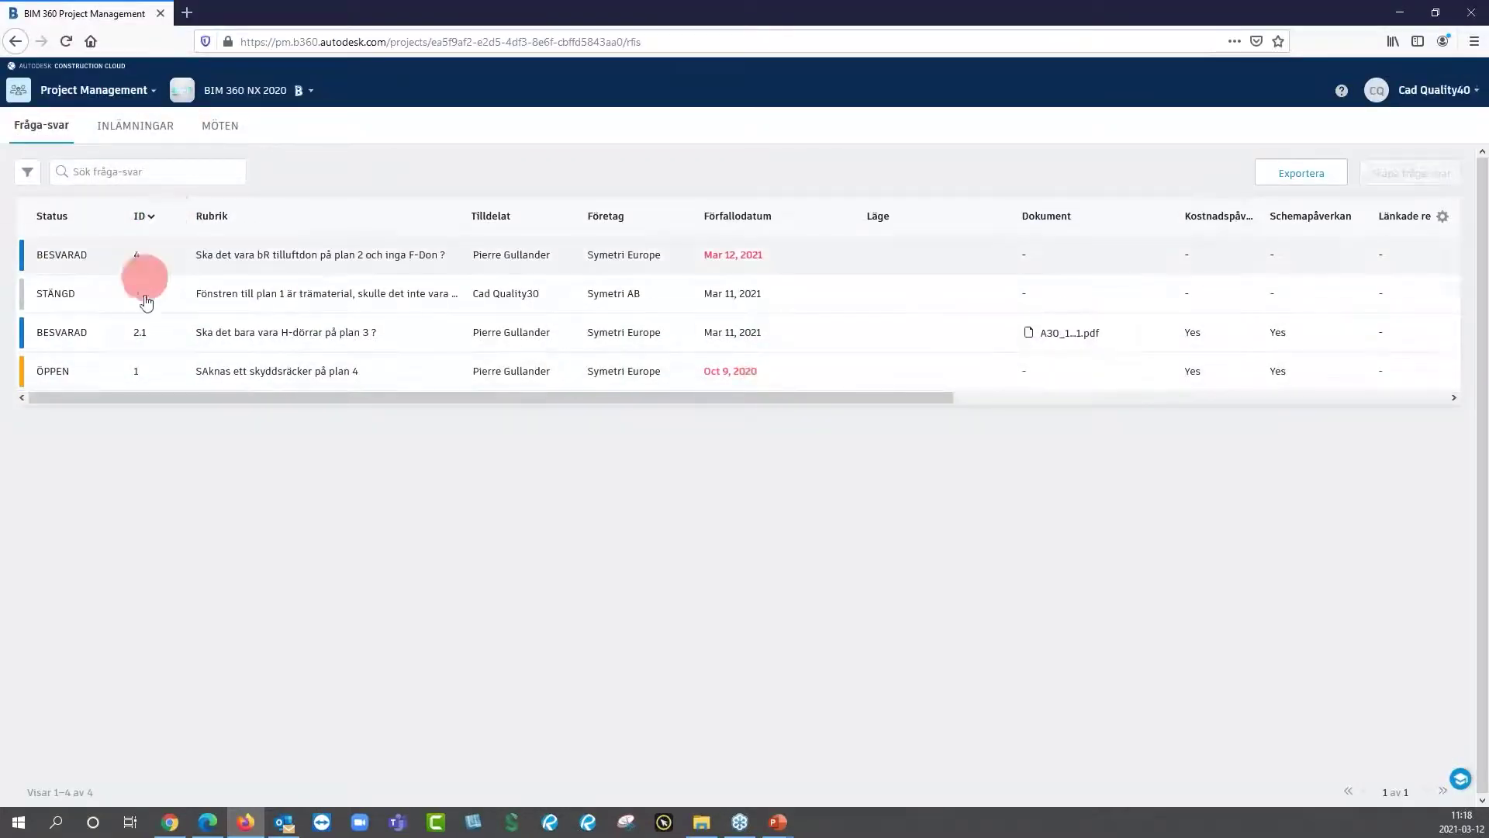
{"action": "left_click", "coordinate": [135, 132]}
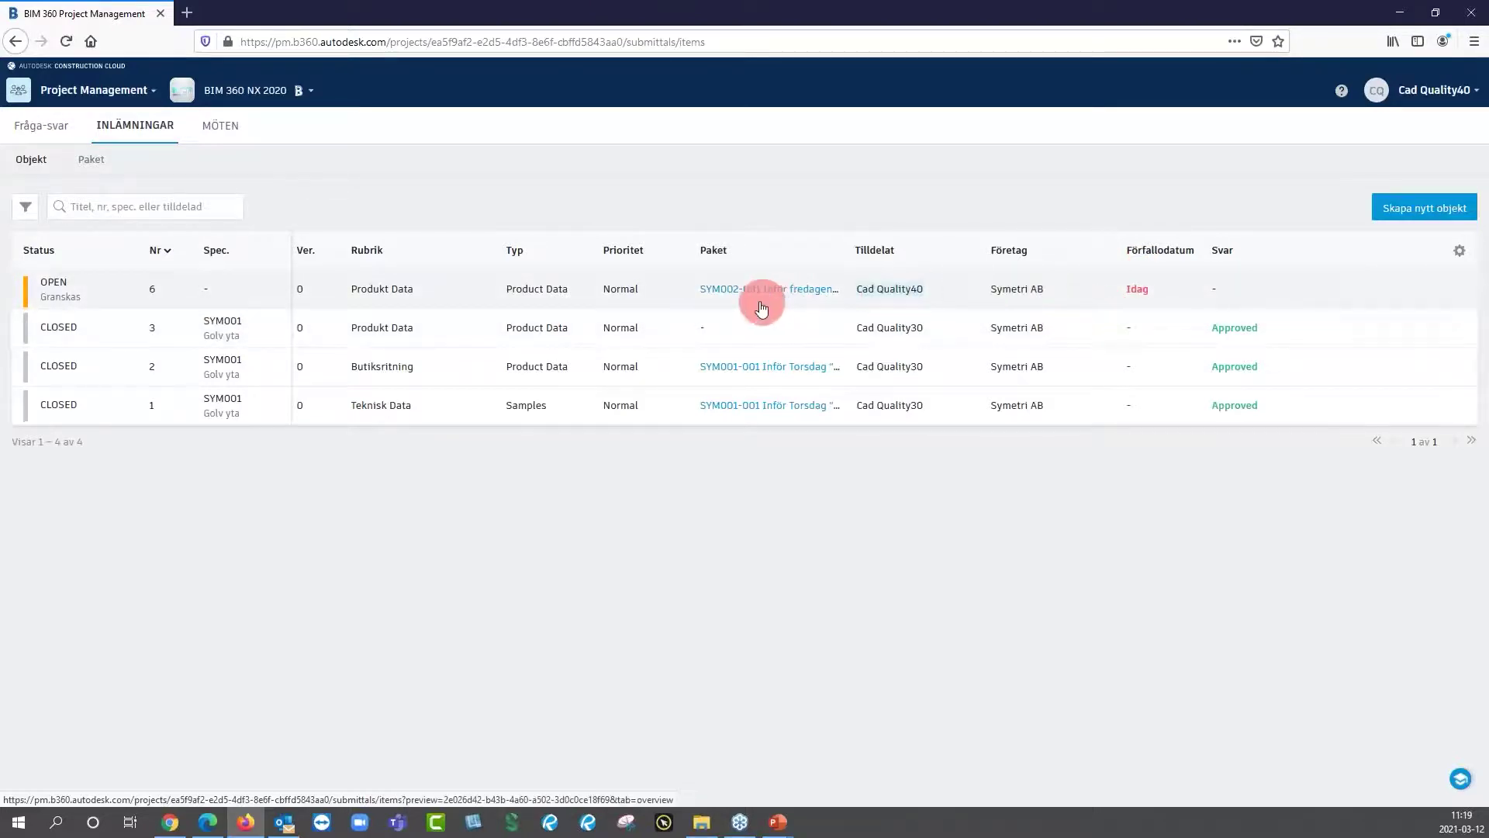
{"action": "left_click", "coordinate": [185, 288]}
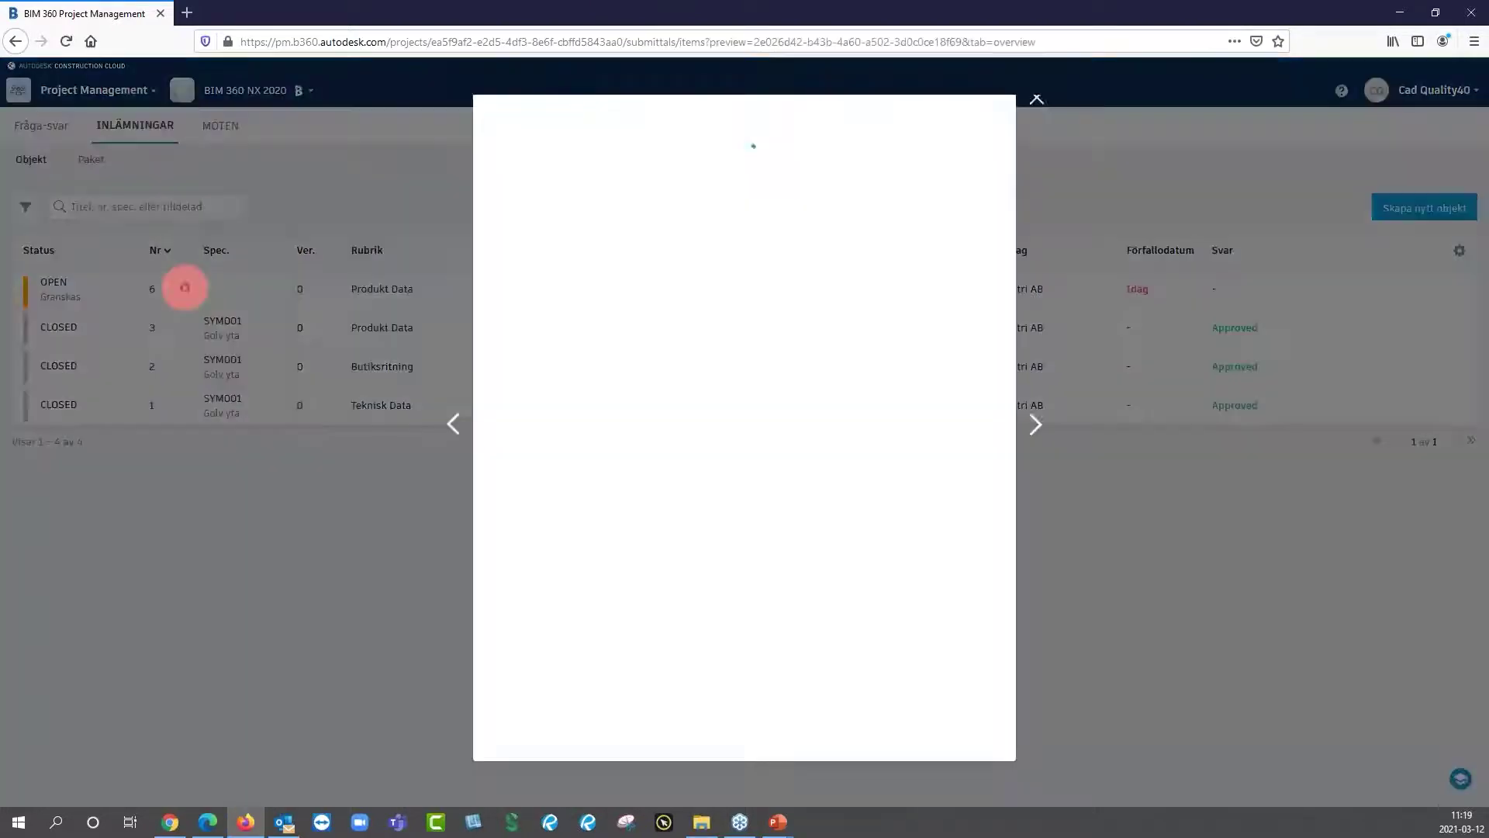
{"action": "left_click", "coordinate": [67, 42]}
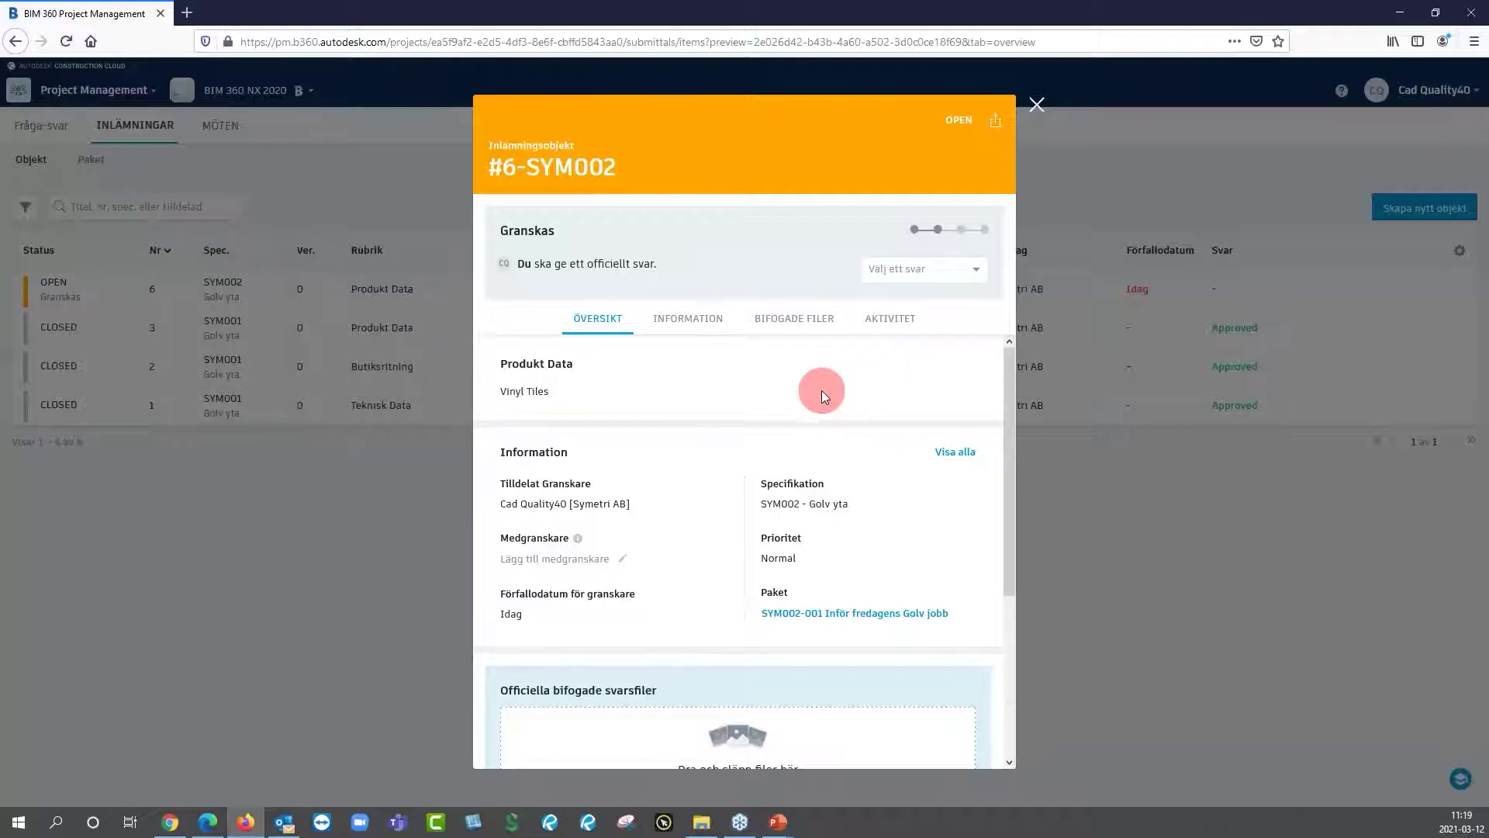
Examine item 6's overview, information, attached files and activity history from the reviewer's side.
{"action": "left_click_drag", "start_coordinate": [1008, 414], "coordinate": [1013, 510]}
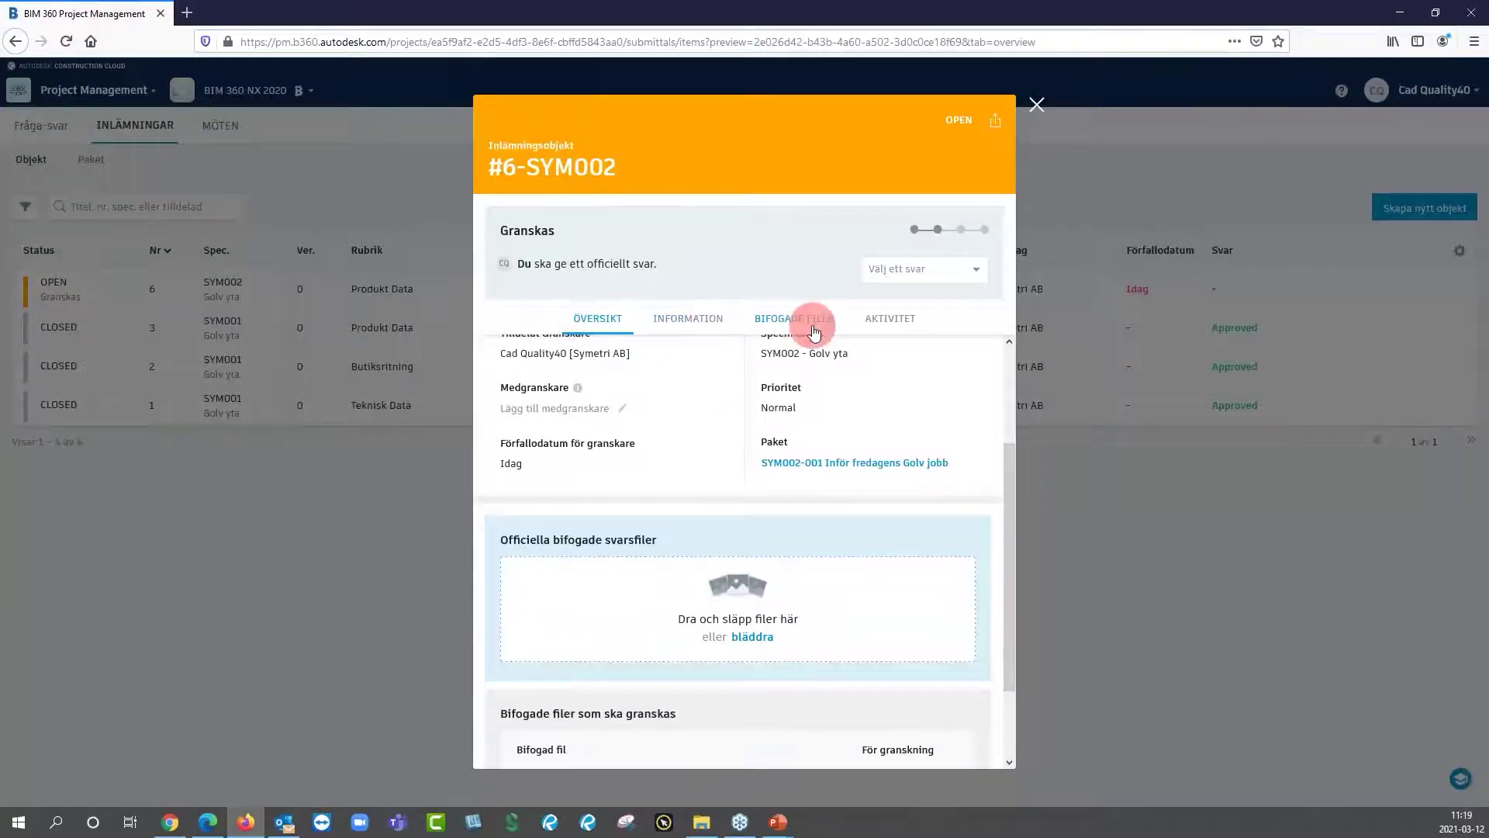
{"action": "scroll", "coordinate": [827, 621], "scroll_direction": "down", "scroll_amount": 2}
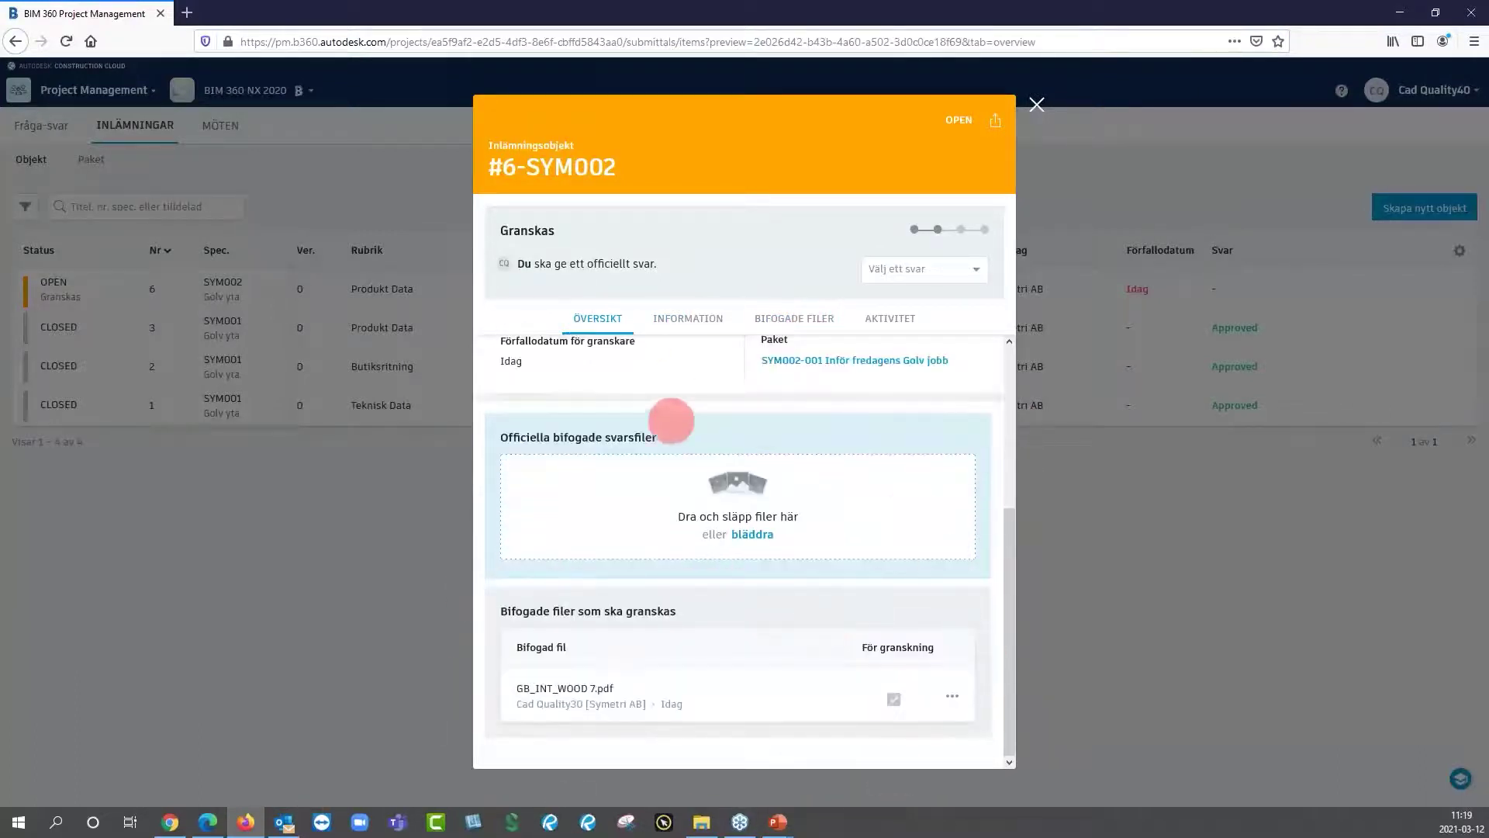
{"action": "scroll", "coordinate": [823, 470], "scroll_direction": "up", "scroll_amount": 5}
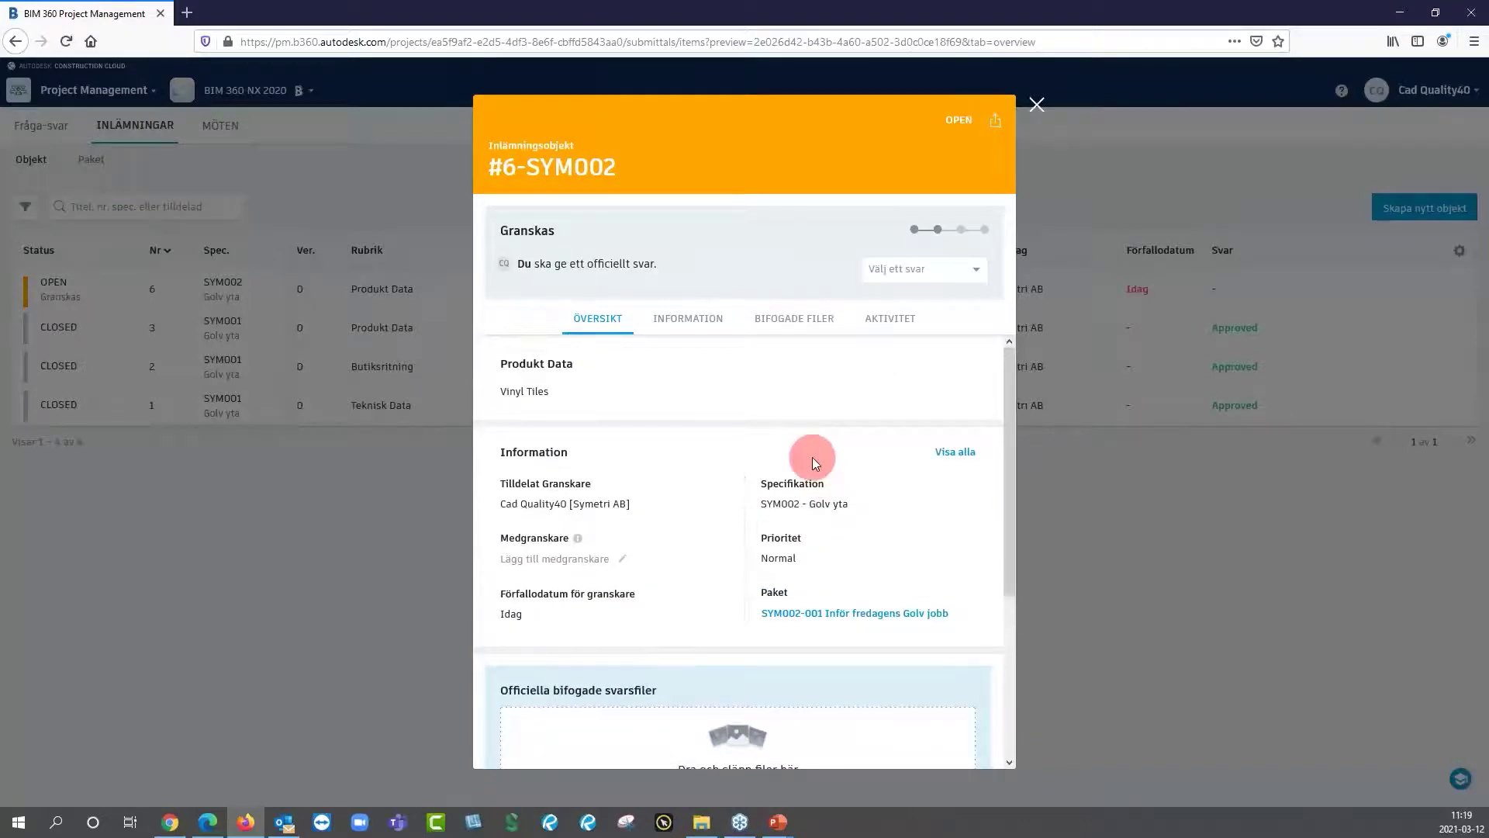
{"action": "left_click", "coordinate": [684, 327]}
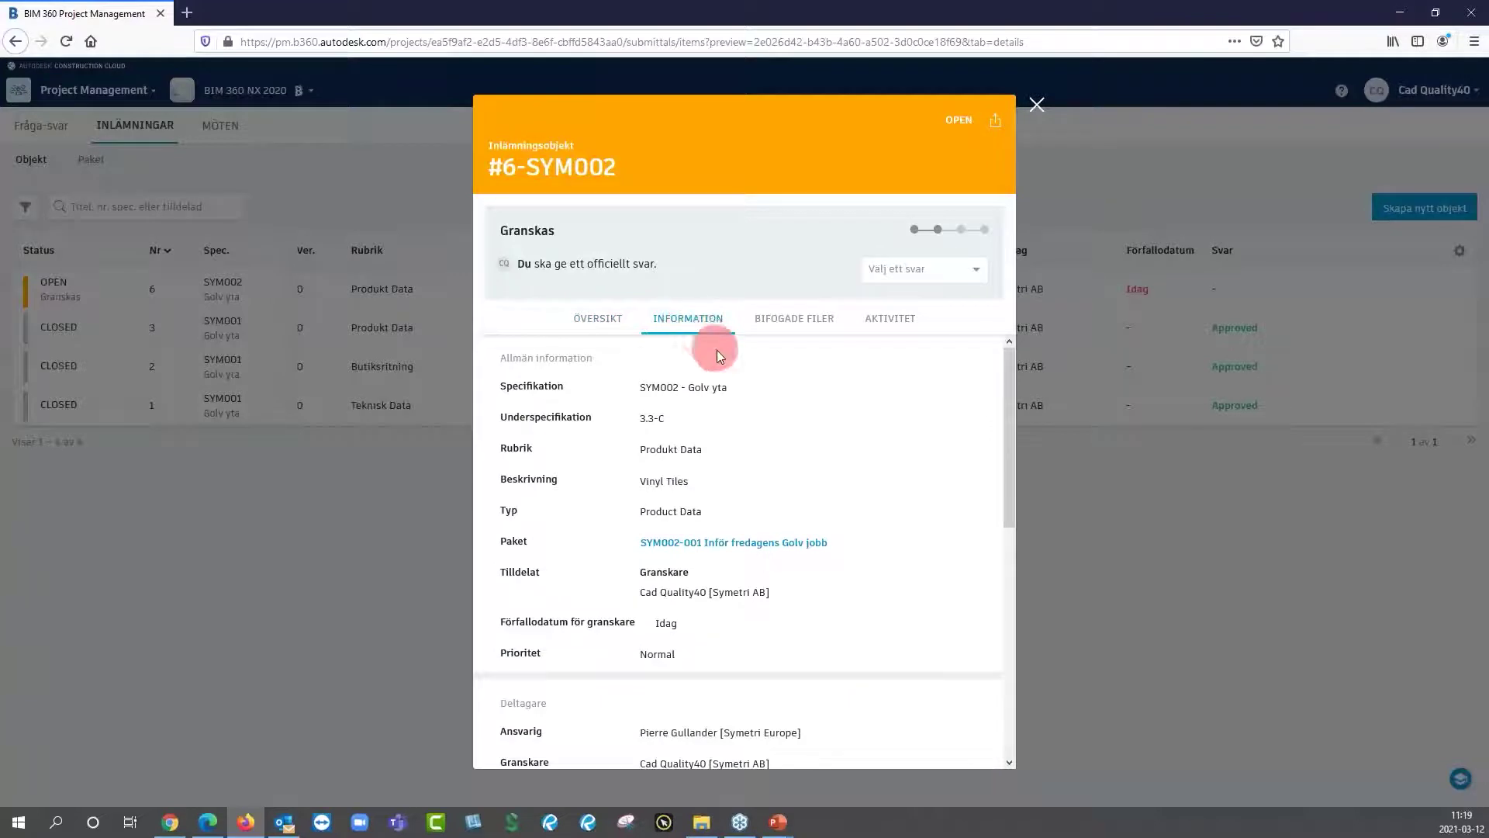
{"action": "scroll", "coordinate": [726, 360], "scroll_direction": "down", "scroll_amount": 6}
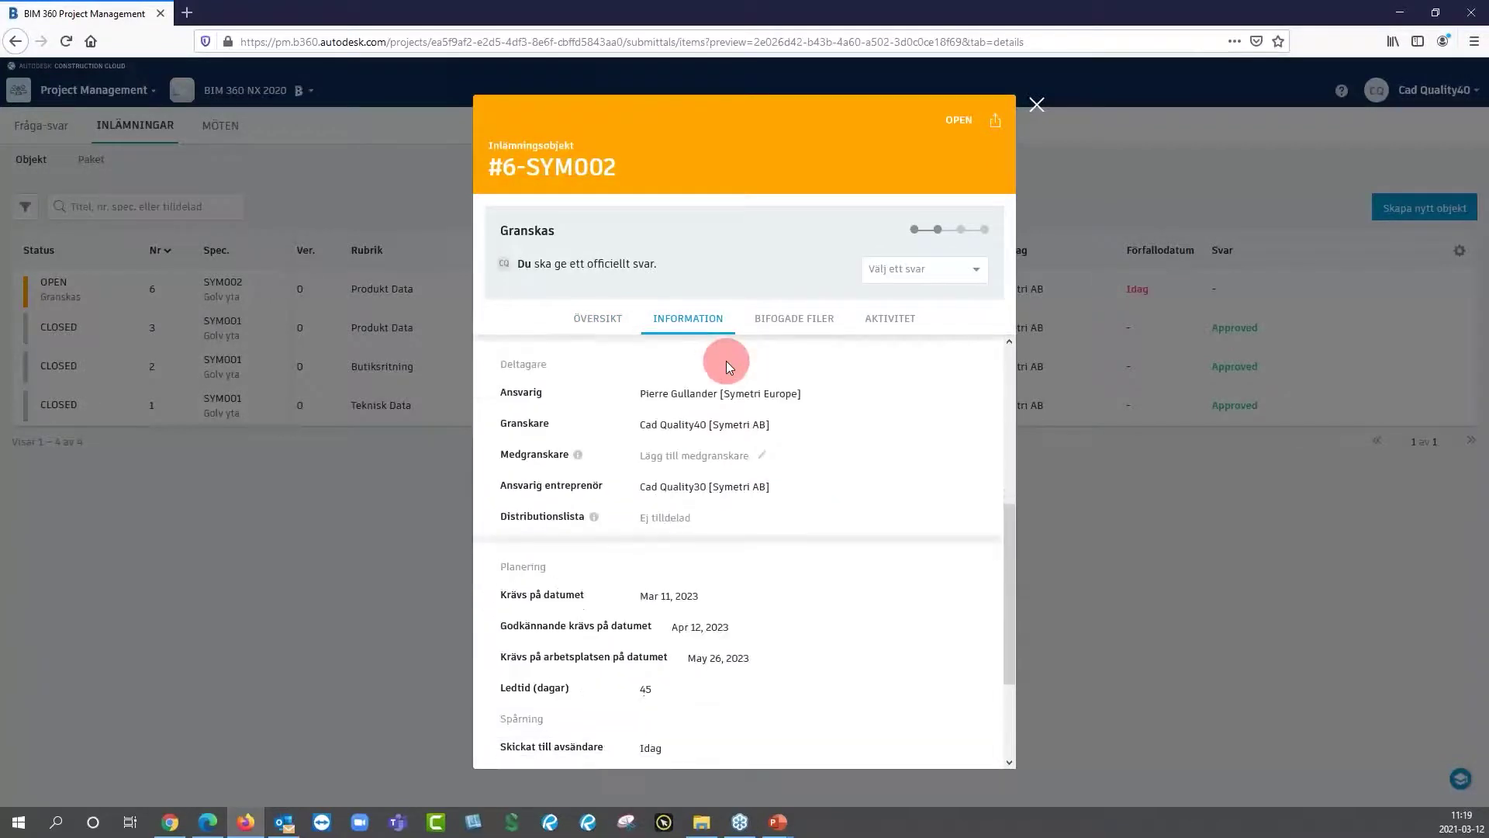
{"action": "scroll", "coordinate": [726, 361], "scroll_direction": "down", "scroll_amount": 1}
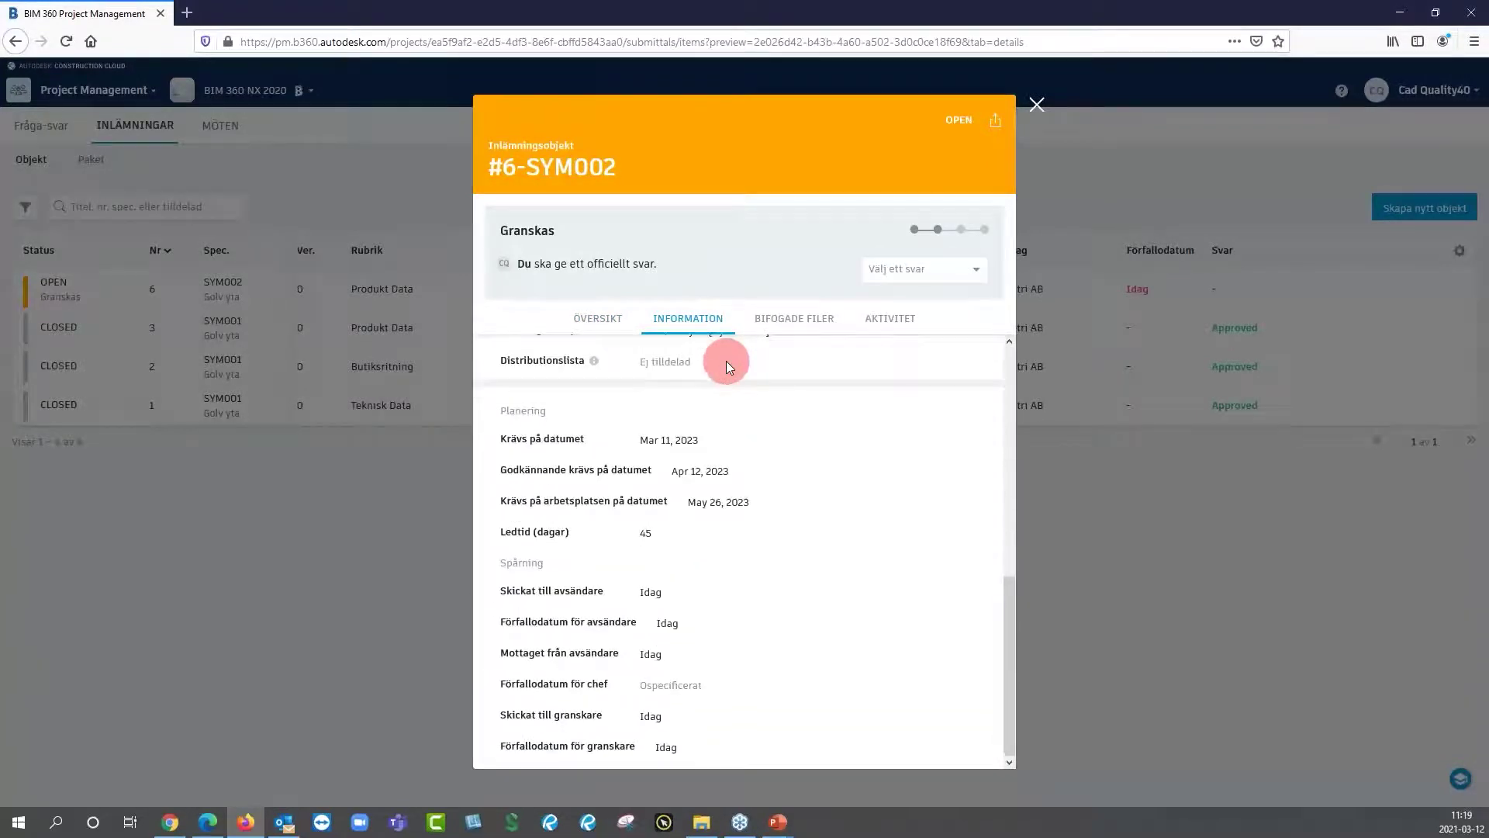
{"action": "left_click", "coordinate": [775, 323]}
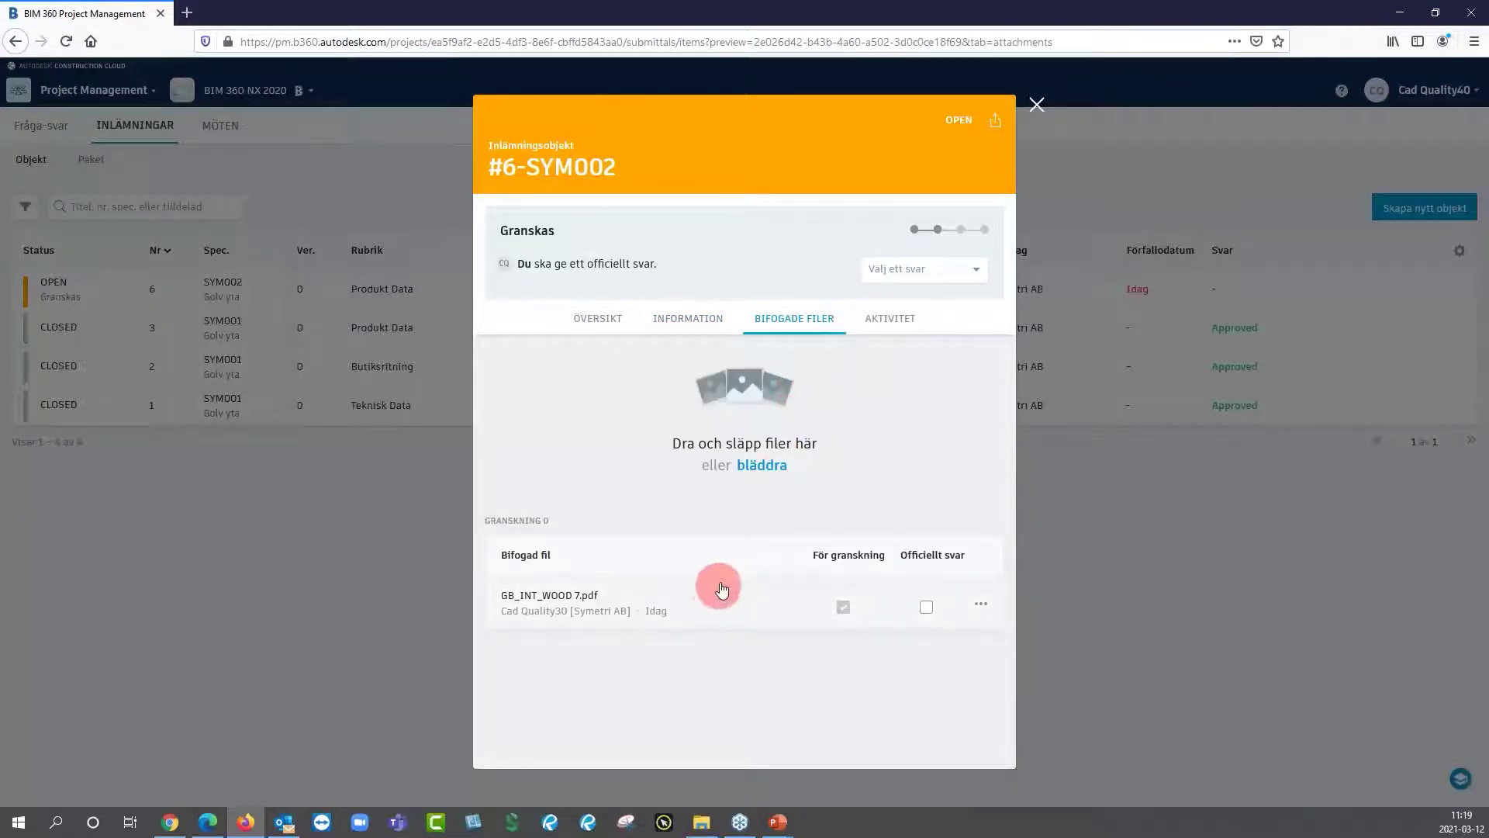
{"action": "left_click", "coordinate": [889, 318]}
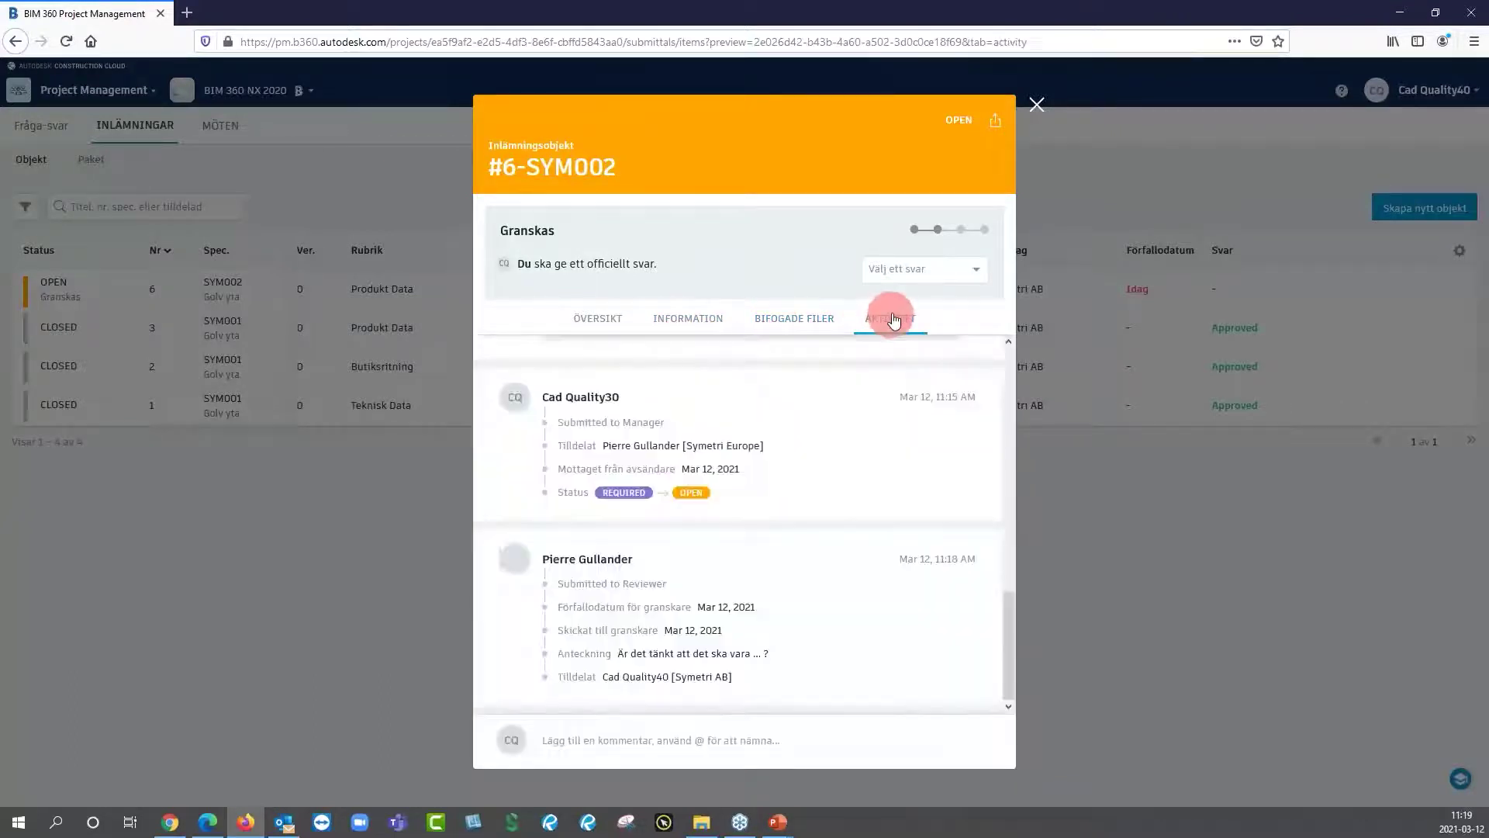
{"action": "left_click", "coordinate": [600, 318]}
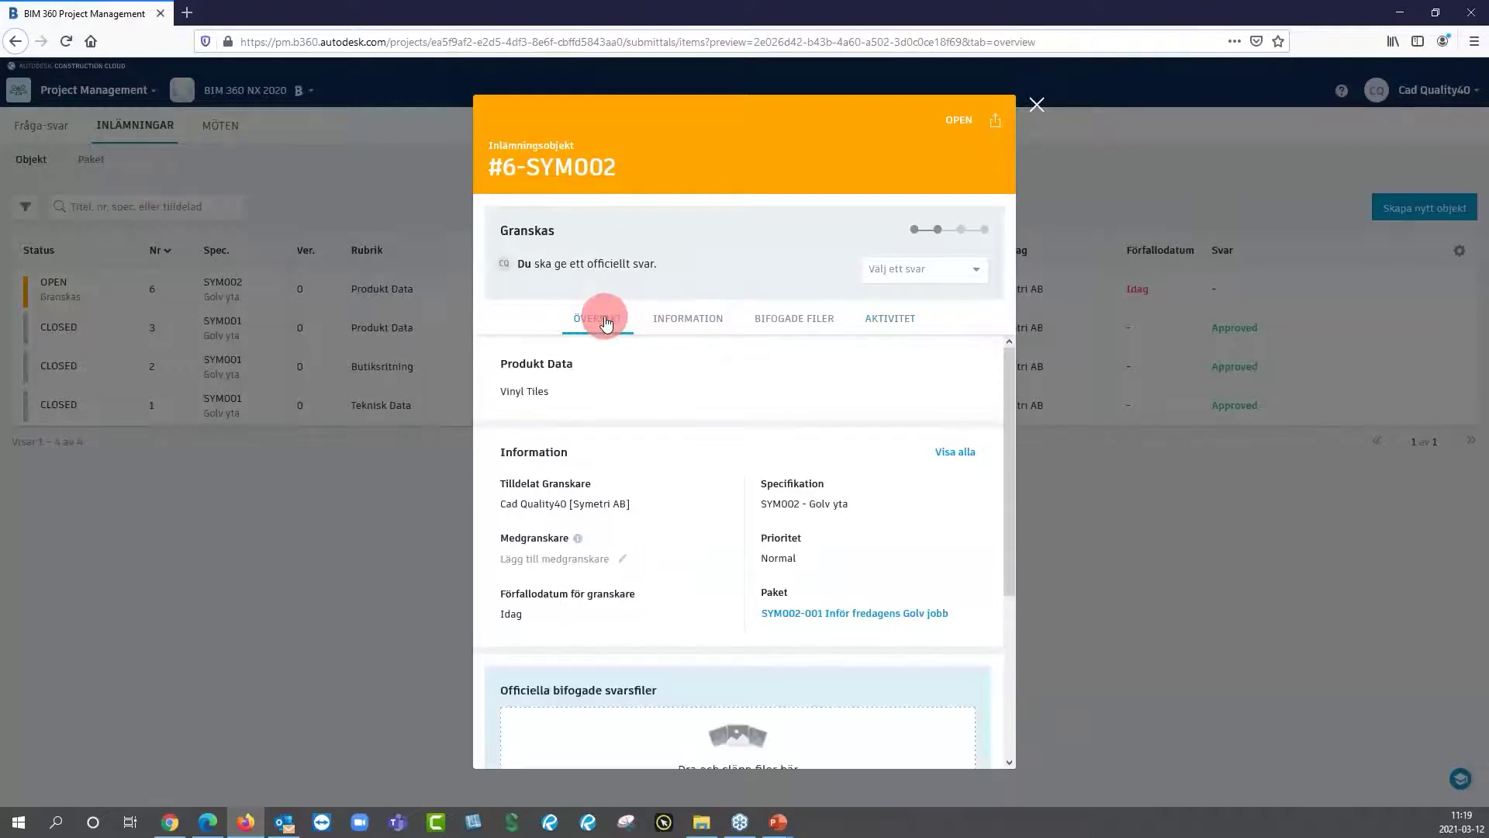
Open GB_INT_WOOD 7.pdf, add a text markup beside the Broadway sample reading "Ja, det är tänkt att vara det matrl. :-)" and save it.
{"action": "left_click_drag", "start_coordinate": [1004, 470], "coordinate": [1014, 672]}
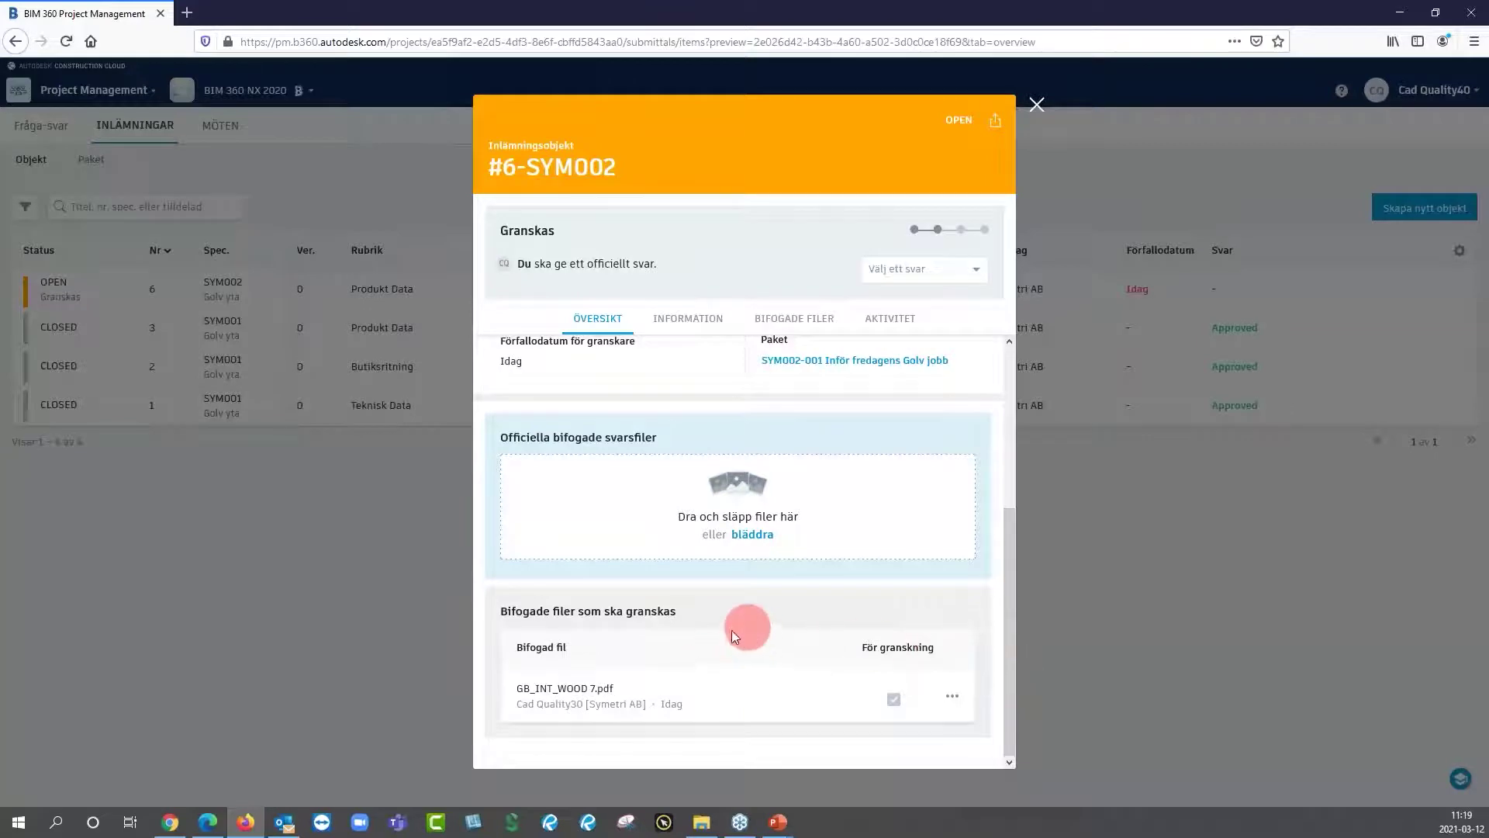
{"action": "left_click", "coordinate": [597, 694]}
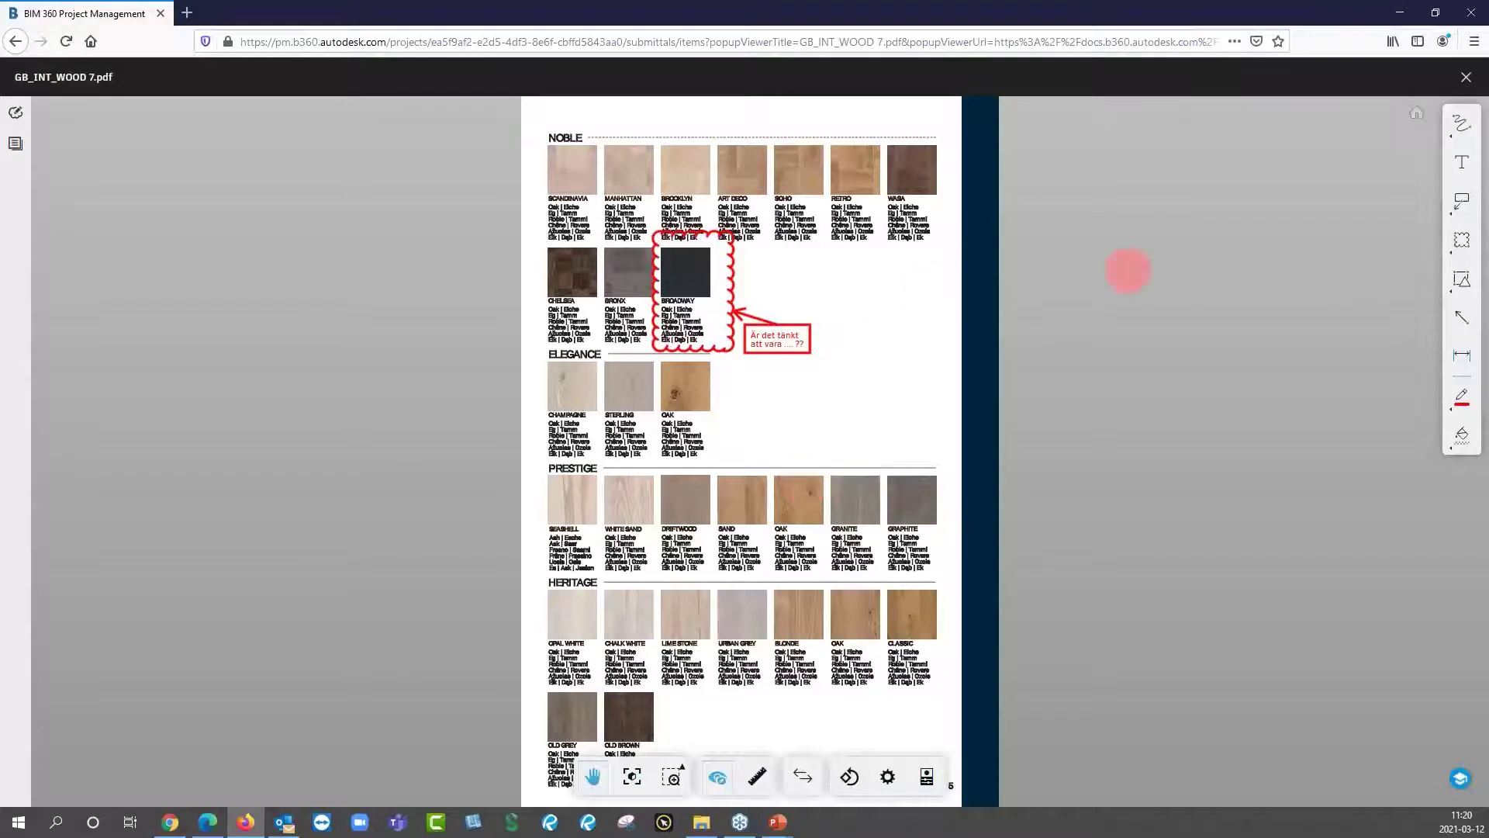
{"action": "left_click", "coordinate": [1461, 169]}
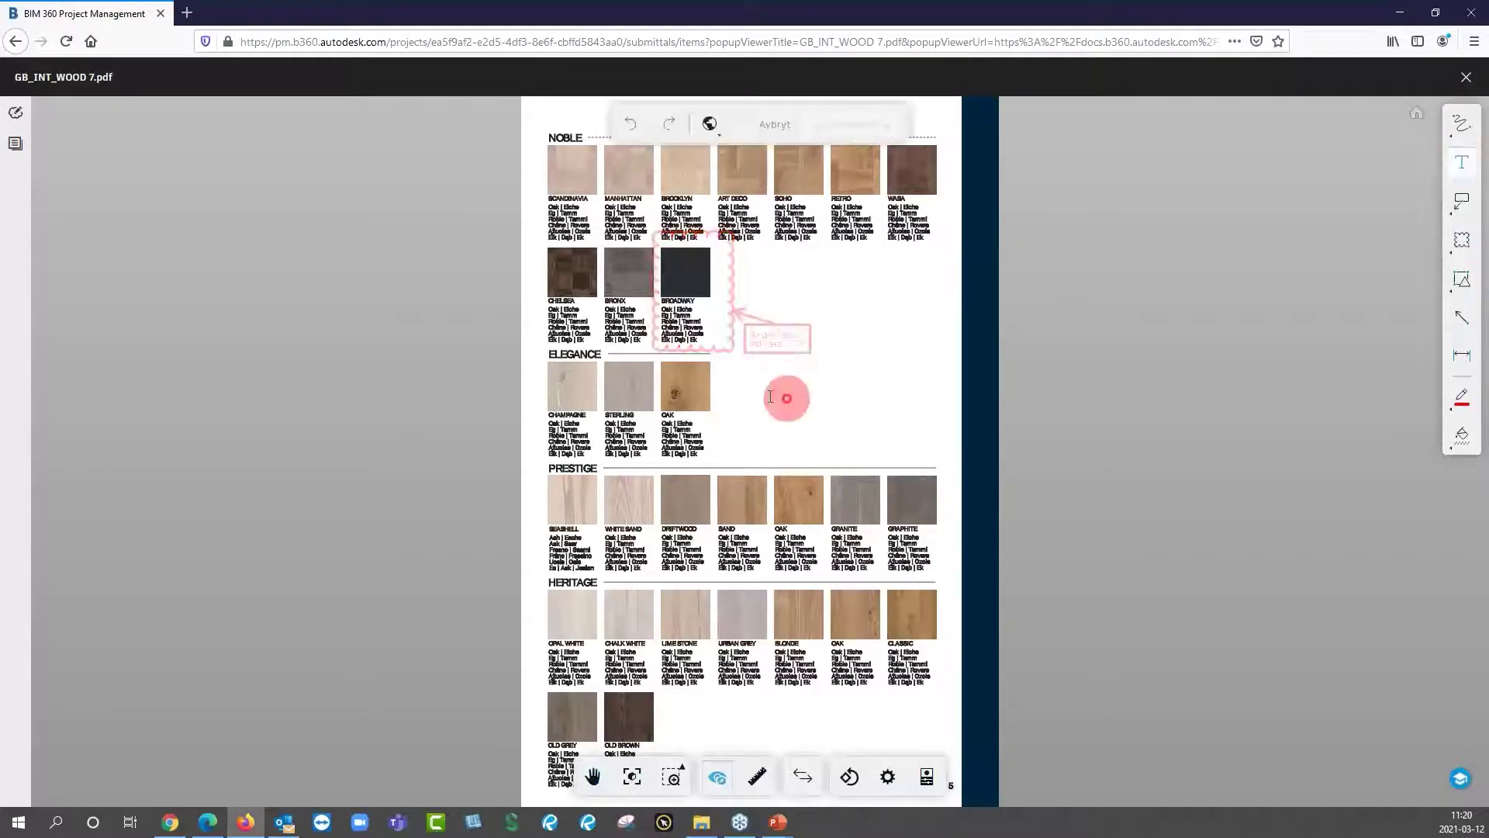
{"action": "left_click", "coordinate": [764, 296]}
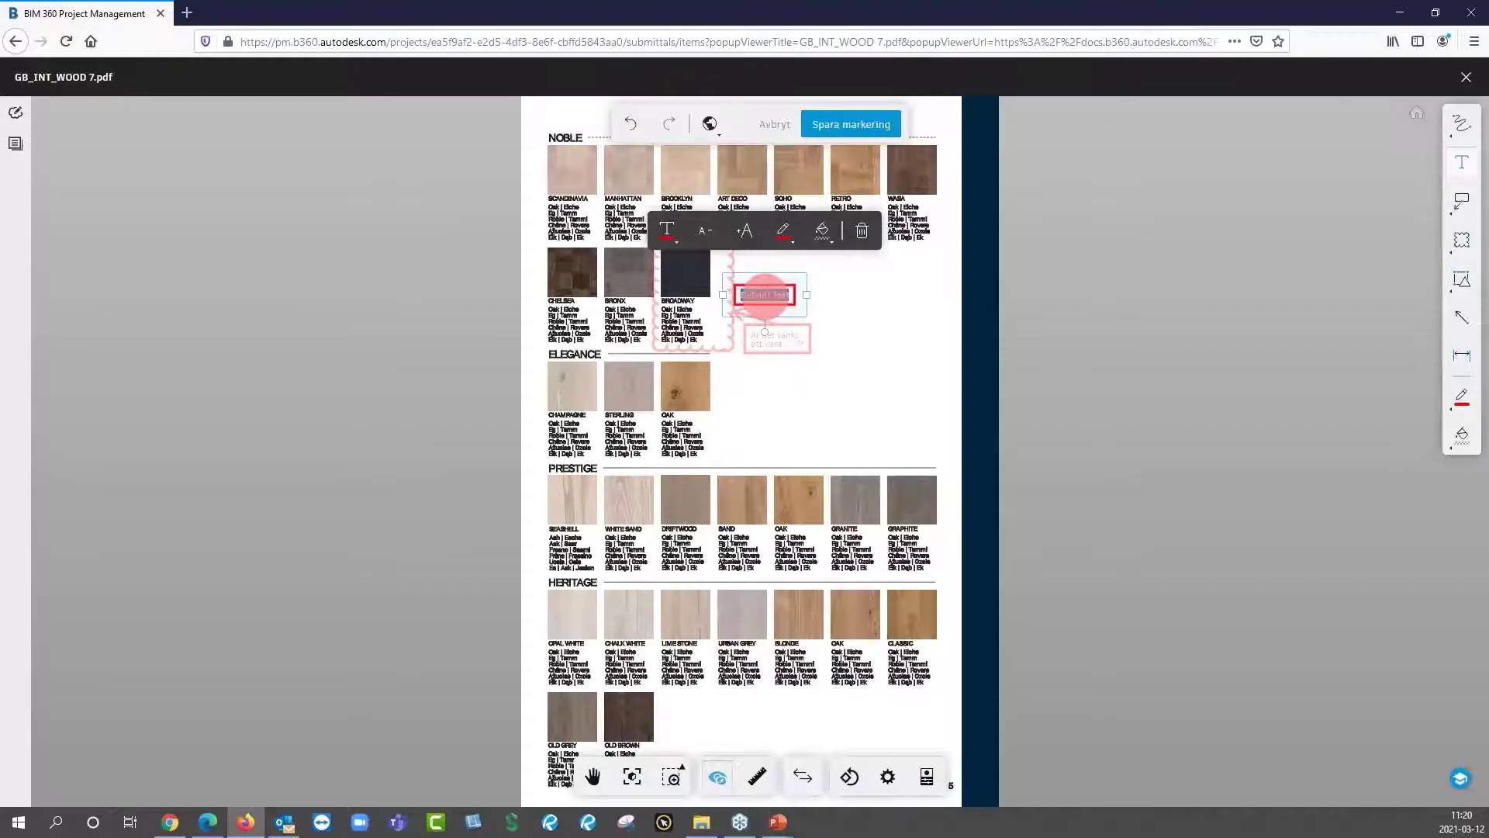
{"action": "type", "text": "Ä"}
{"action": "type", "text": "a, det är tänkt att va"}
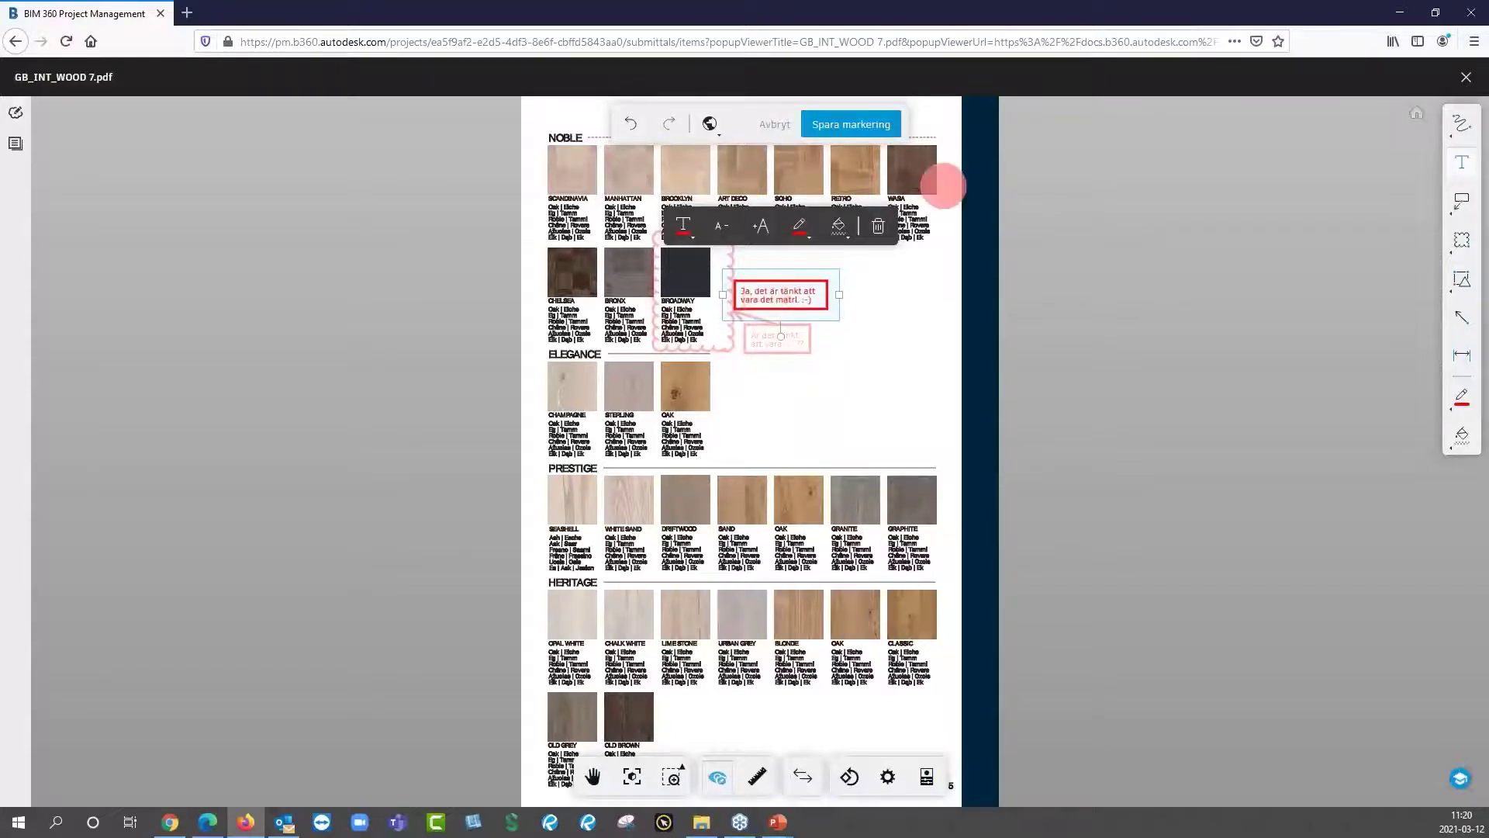
{"action": "left_click", "coordinate": [930, 303]}
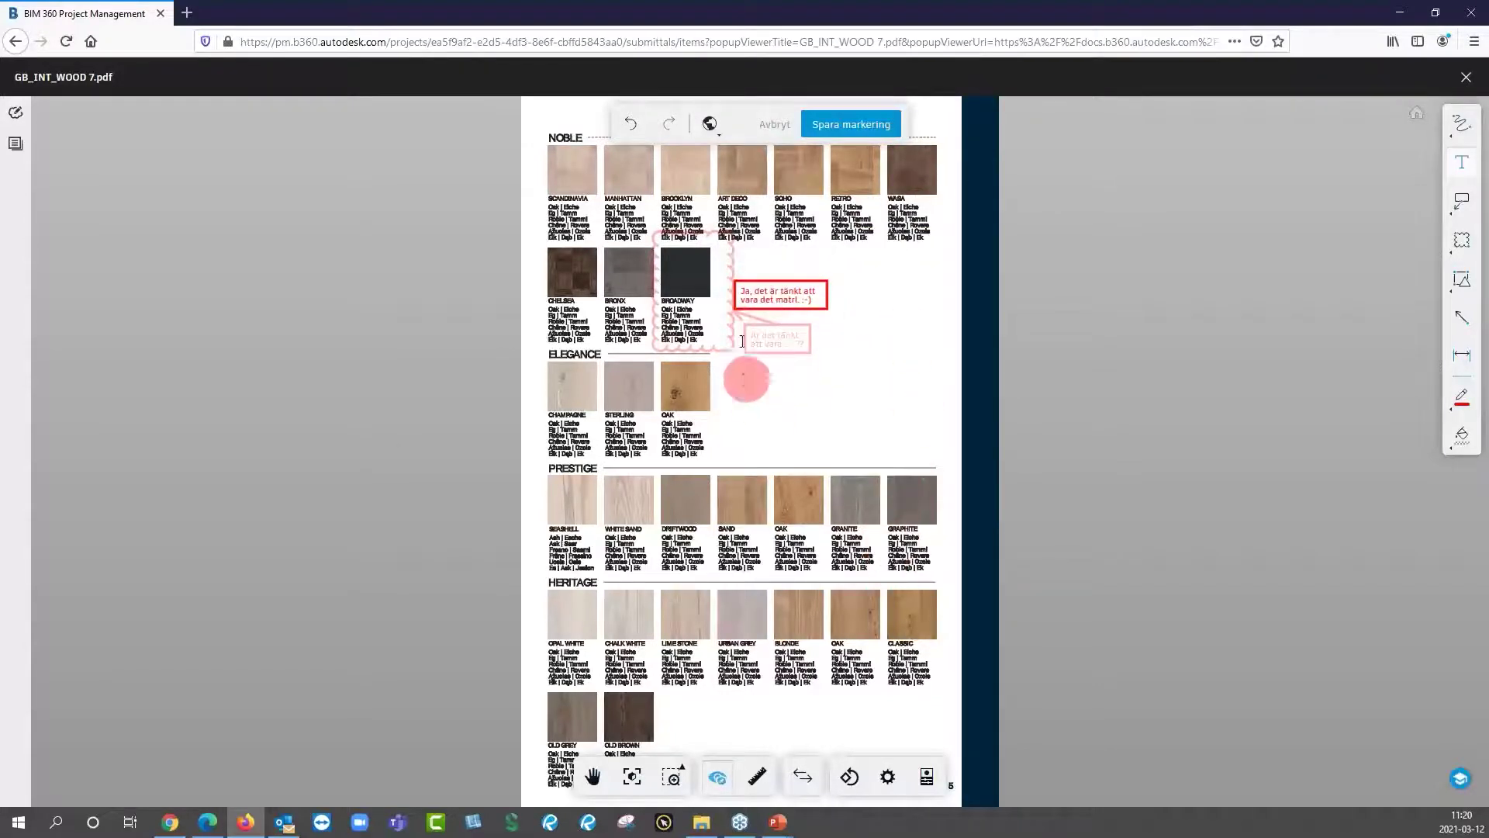
{"action": "left_click", "coordinate": [874, 124]}
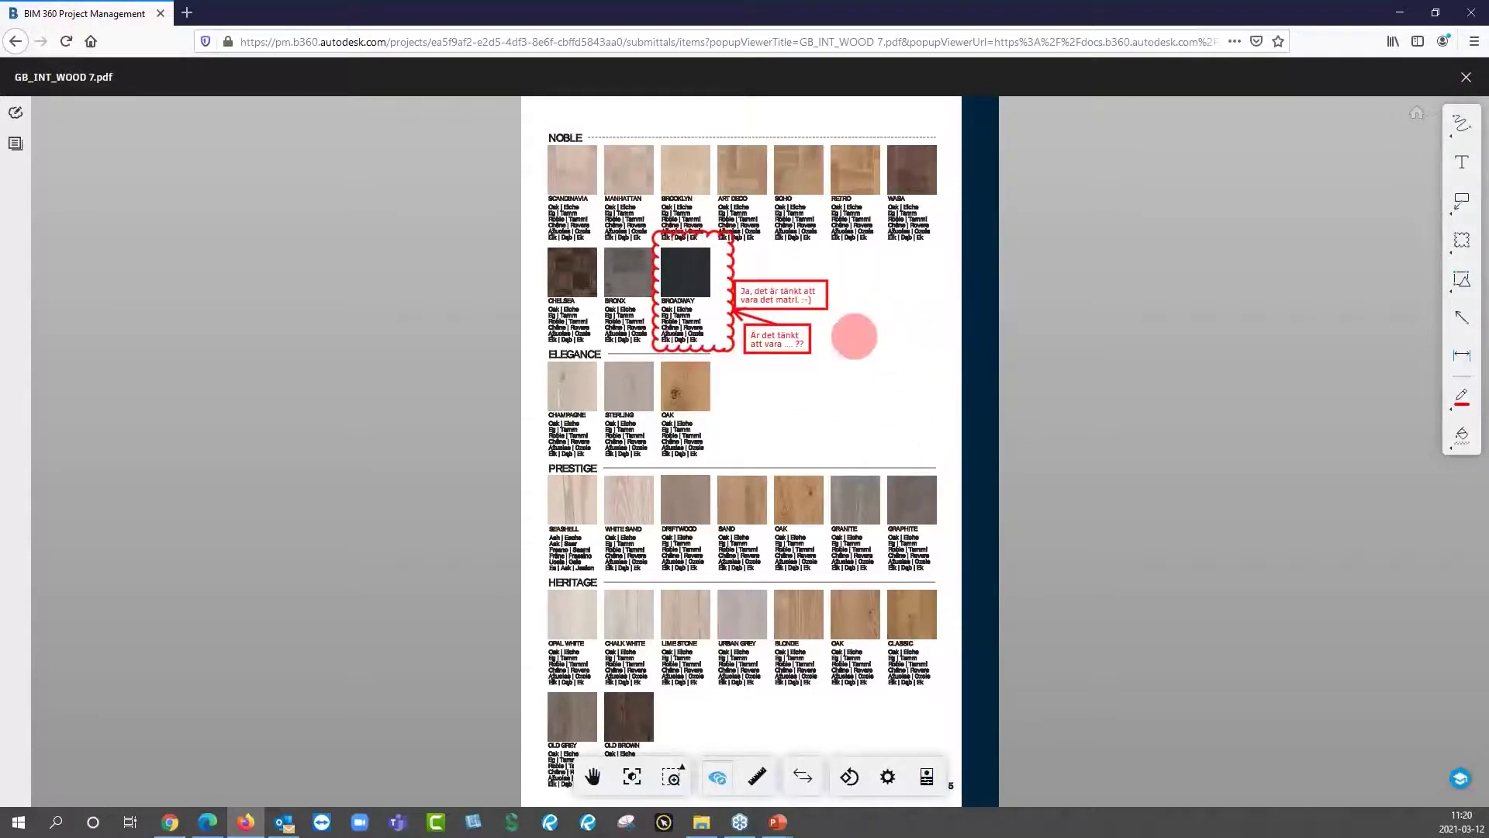
Inspect the saved reply text and the manager's cloud callout as separate markups, and close the PDF.
{"action": "left_click", "coordinate": [854, 316]}
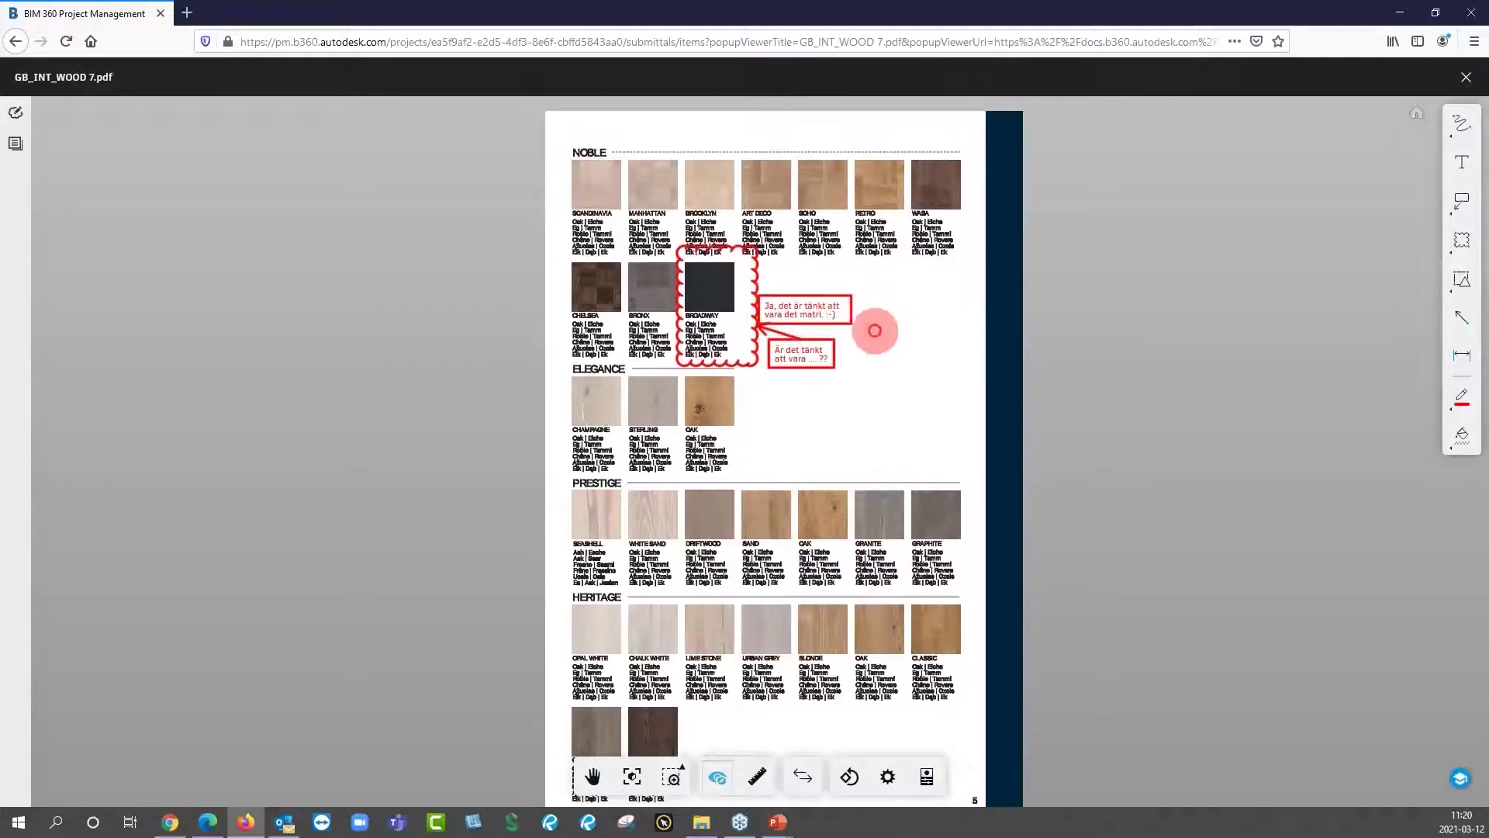
{"action": "left_click", "coordinate": [874, 337]}
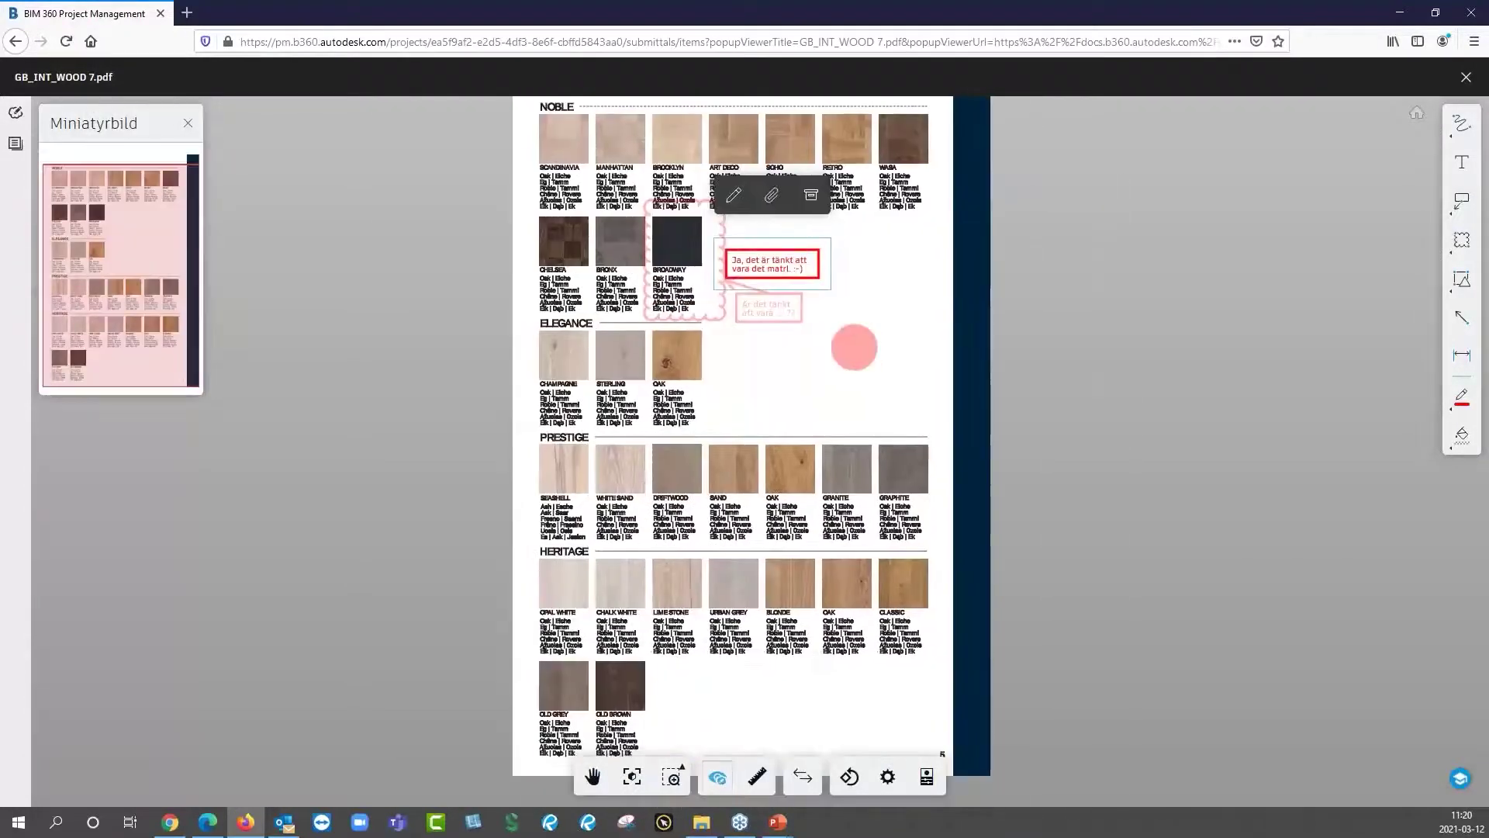
{"action": "left_click", "coordinate": [822, 260]}
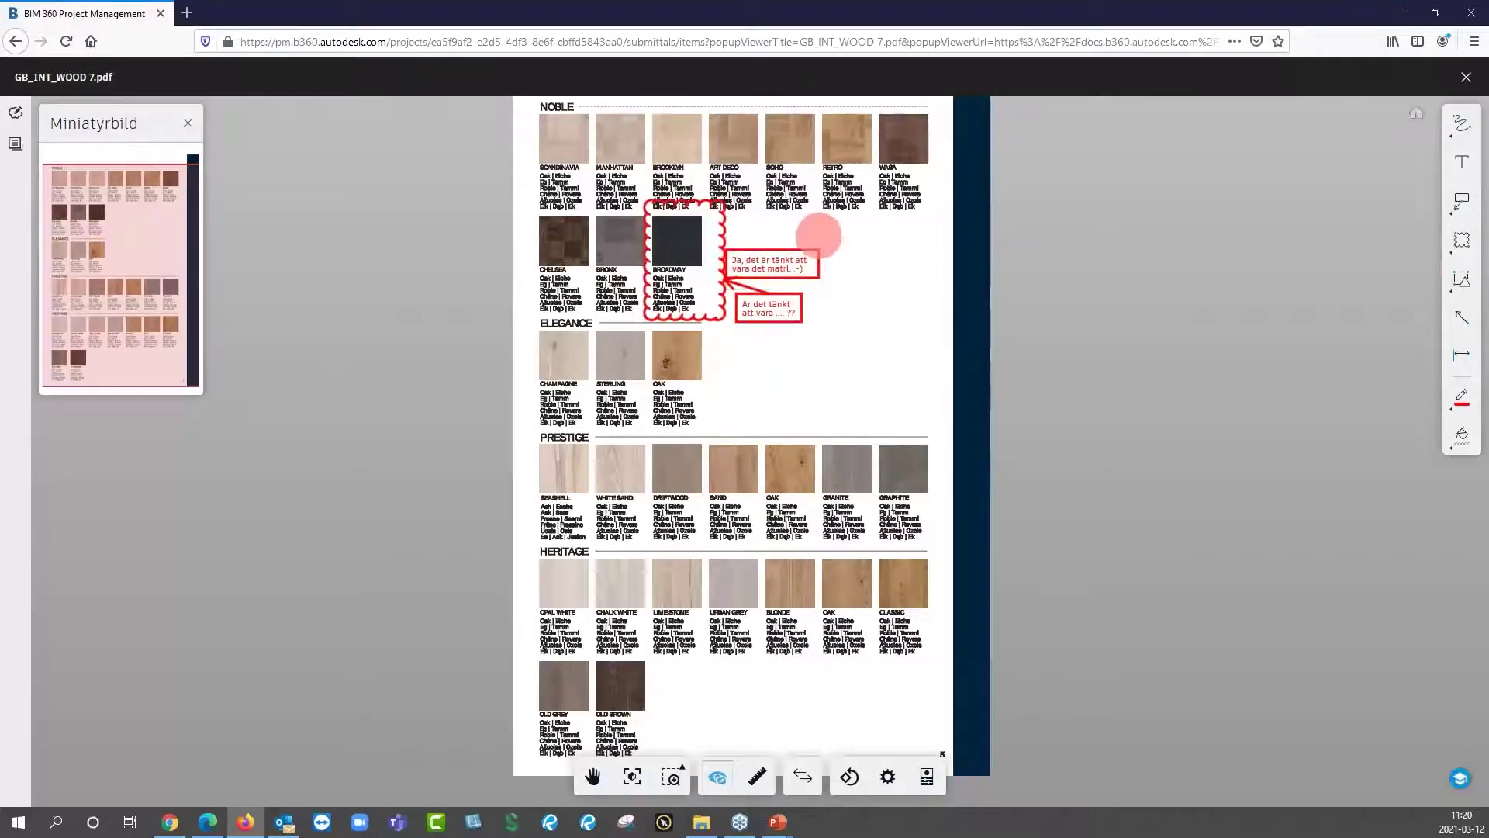
{"action": "left_click", "coordinate": [791, 235]}
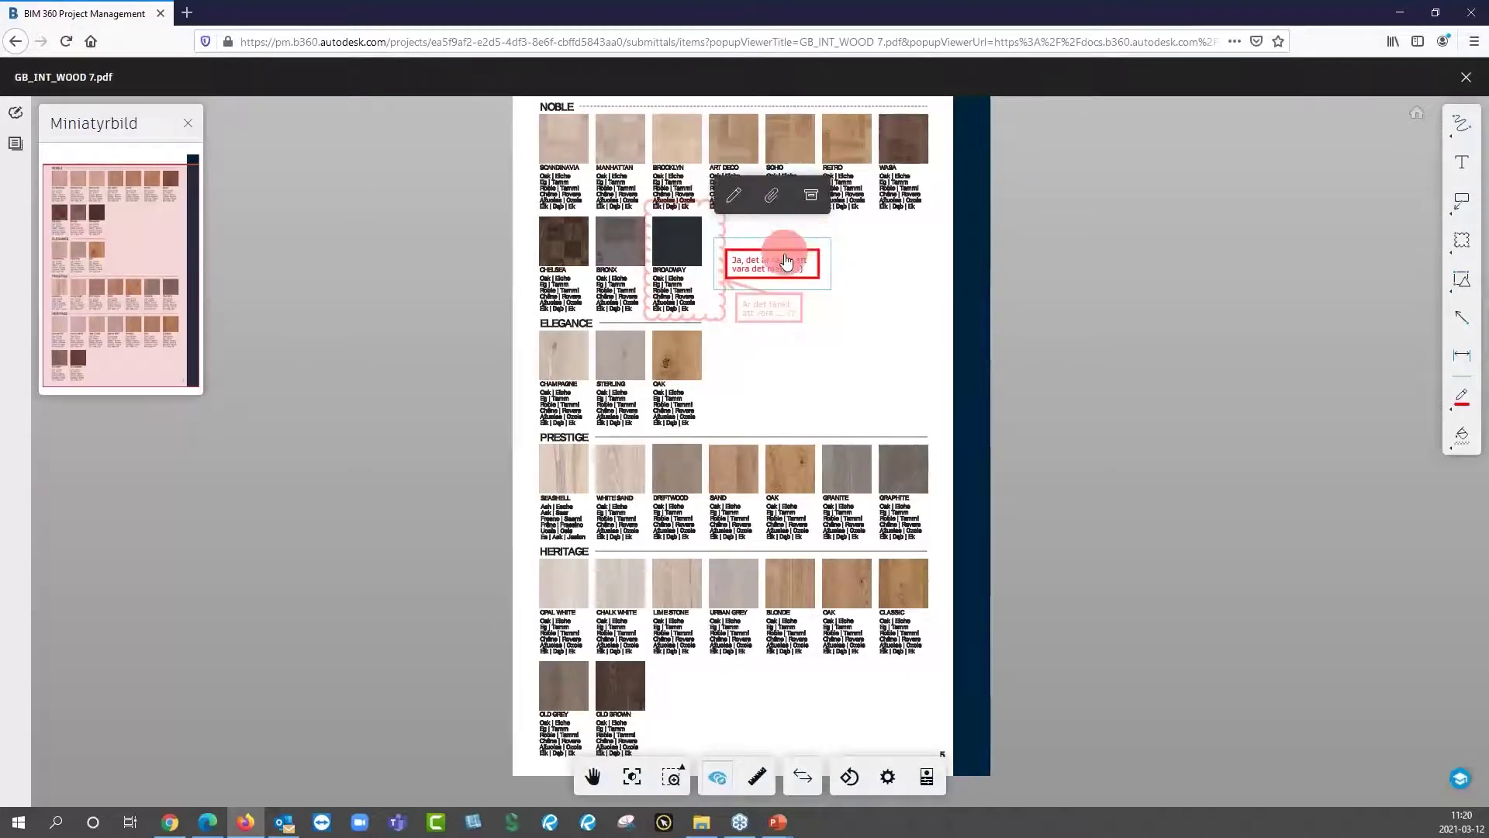
{"action": "left_click", "coordinate": [897, 310]}
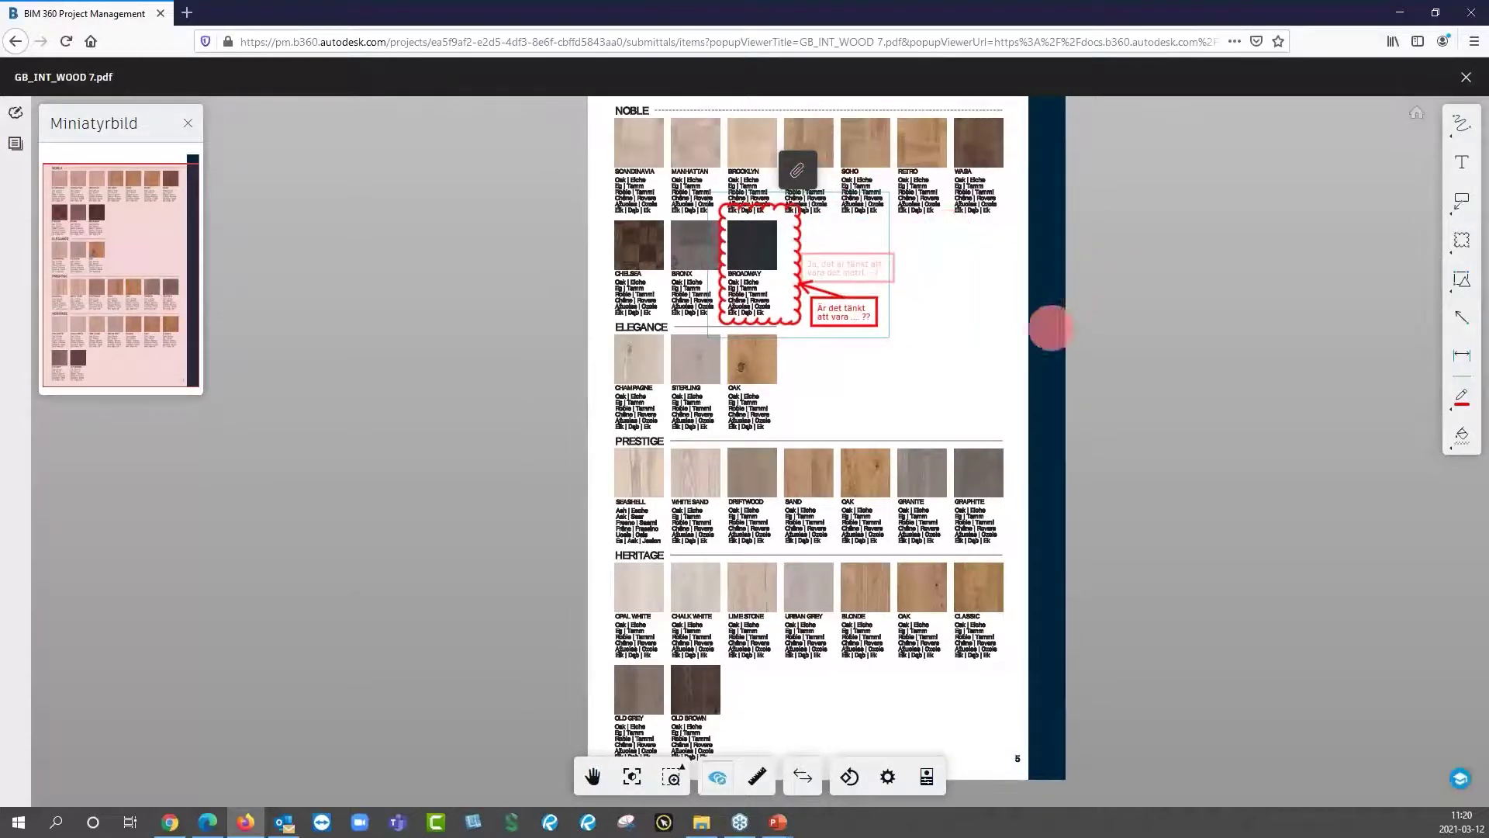
{"action": "left_click", "coordinate": [1267, 206]}
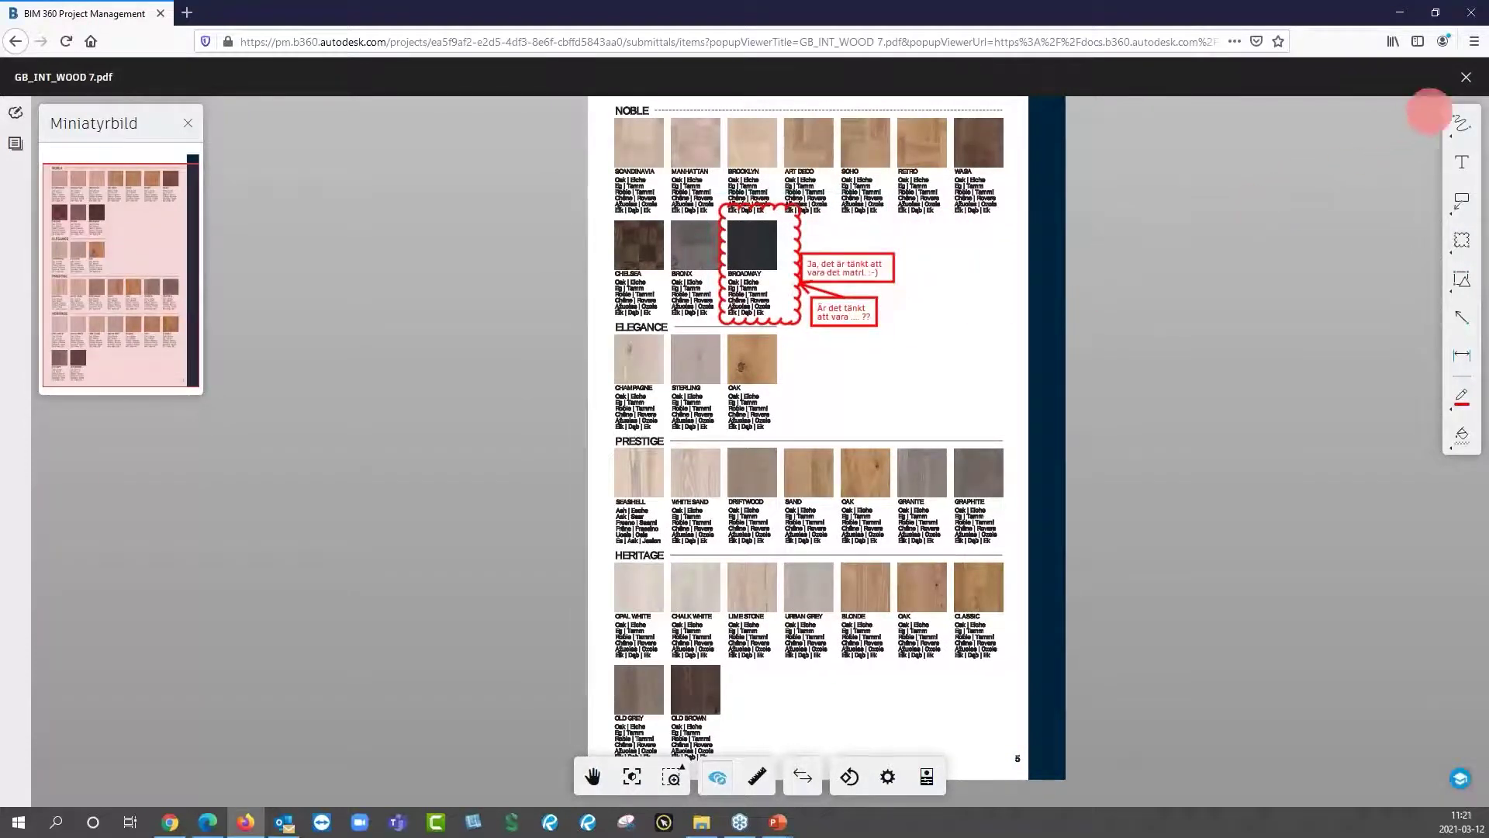
{"action": "left_click", "coordinate": [1466, 77]}
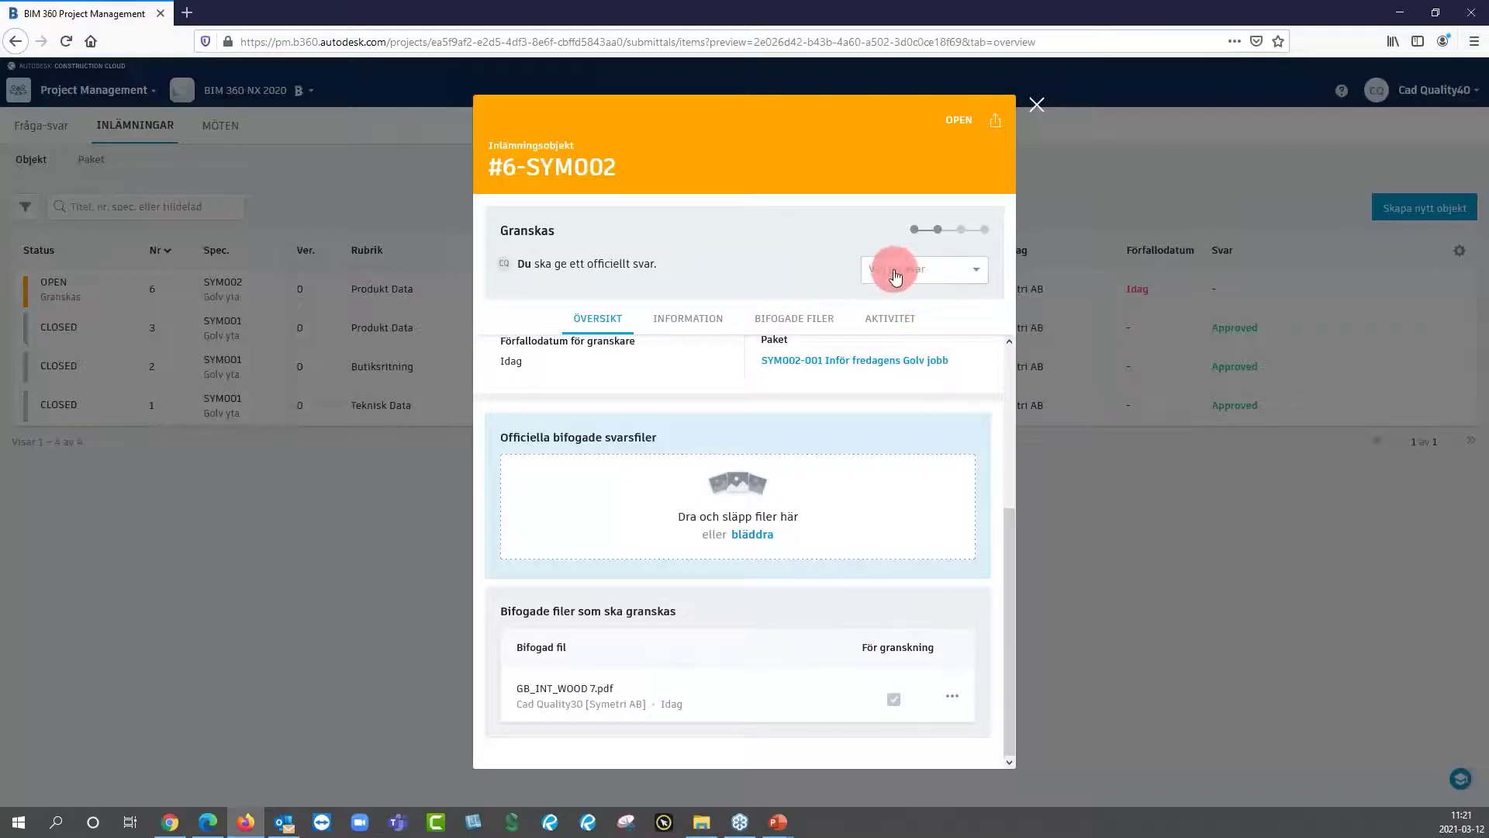
Give item 6 the official response Approved with comment "Ja, det är ...." and response file GB_INT_WOOD 7.pdf, and return it to the manager.
{"action": "left_click", "coordinate": [973, 270]}
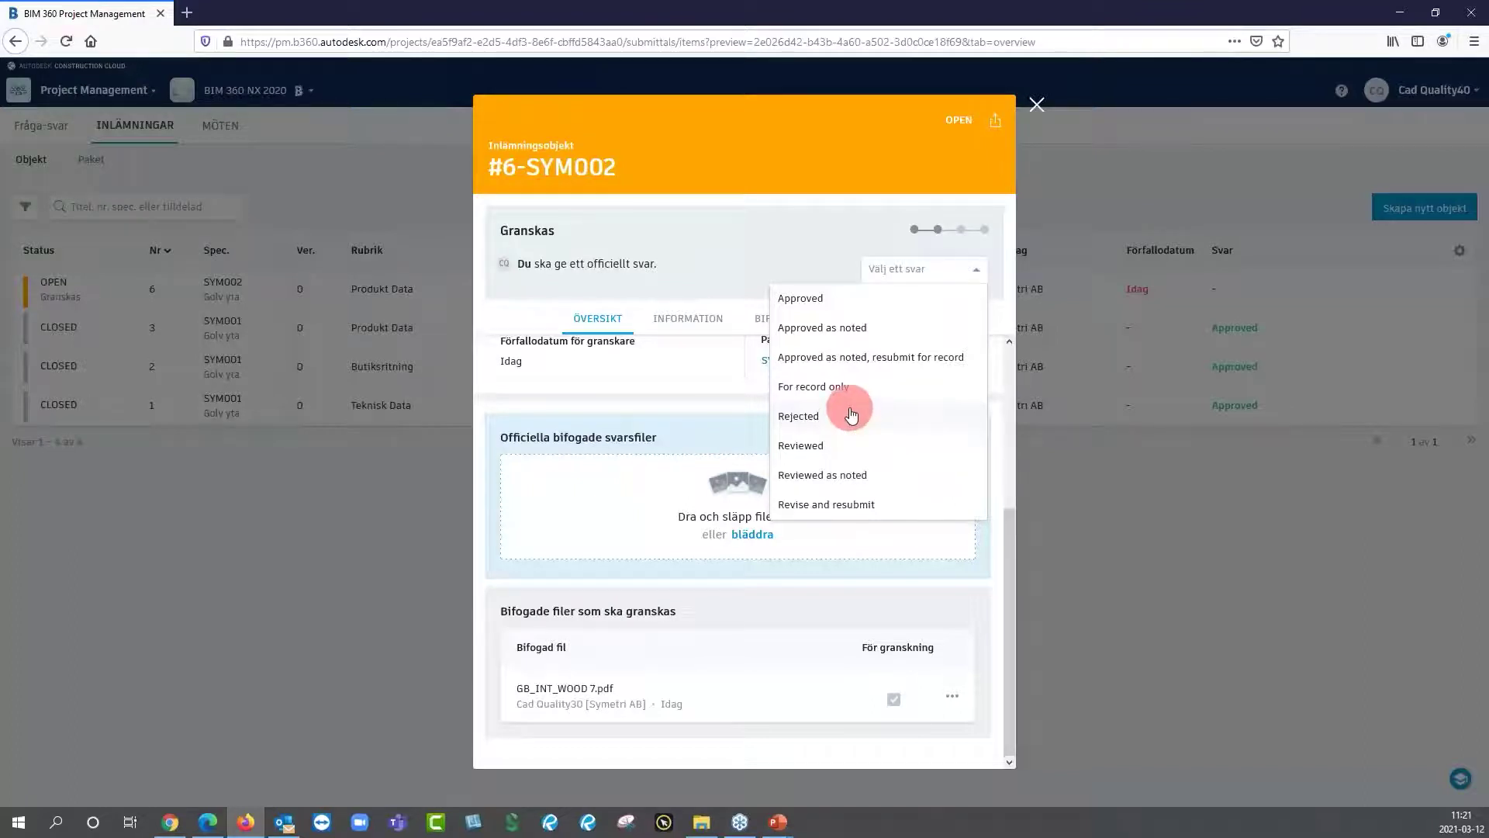
{"action": "left_click", "coordinate": [809, 306]}
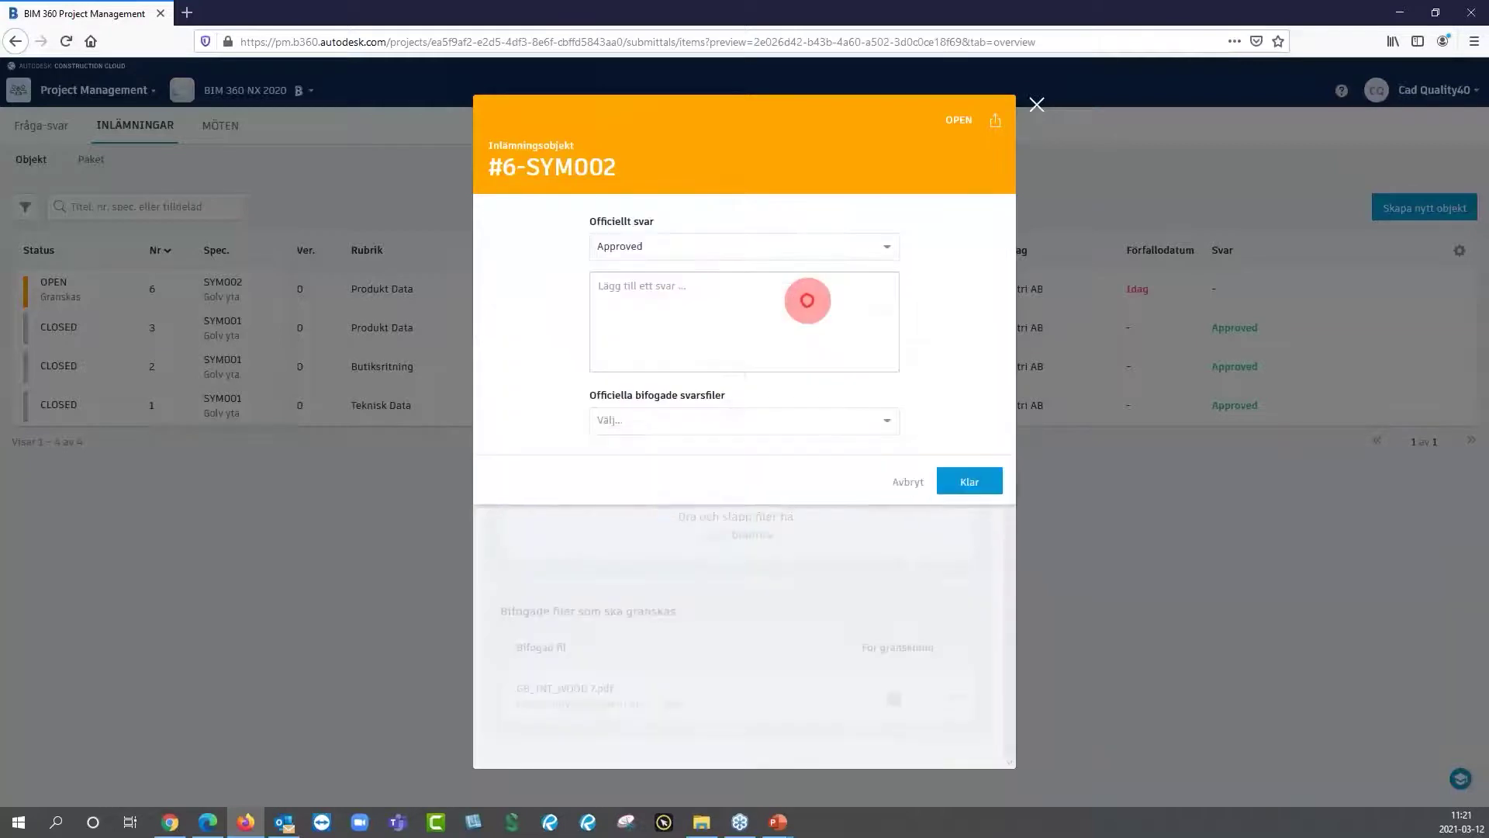
{"action": "left_click", "coordinate": [791, 301]}
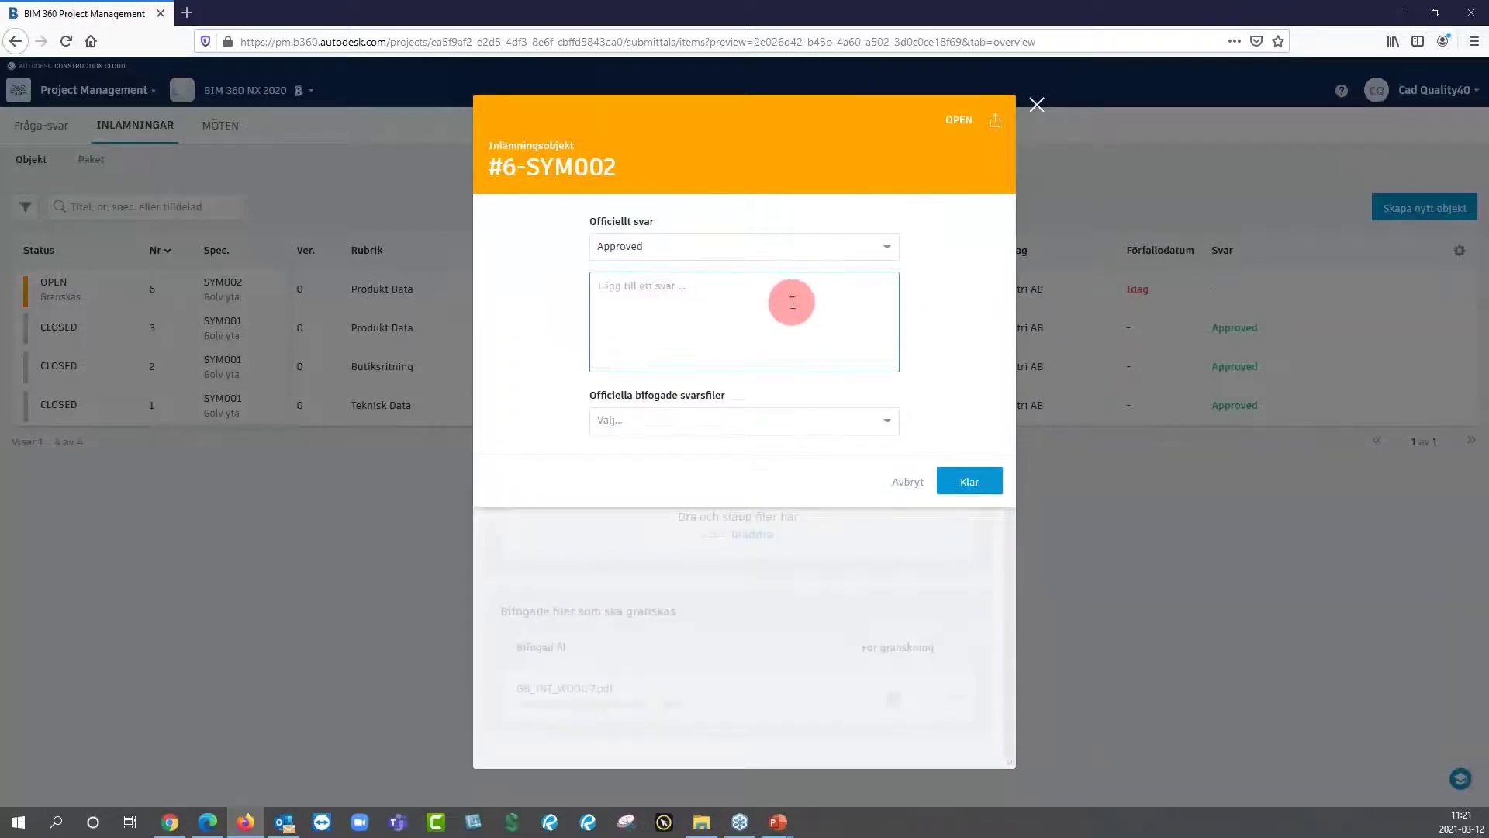
{"action": "type", "text": "Ja, det är  ...."}
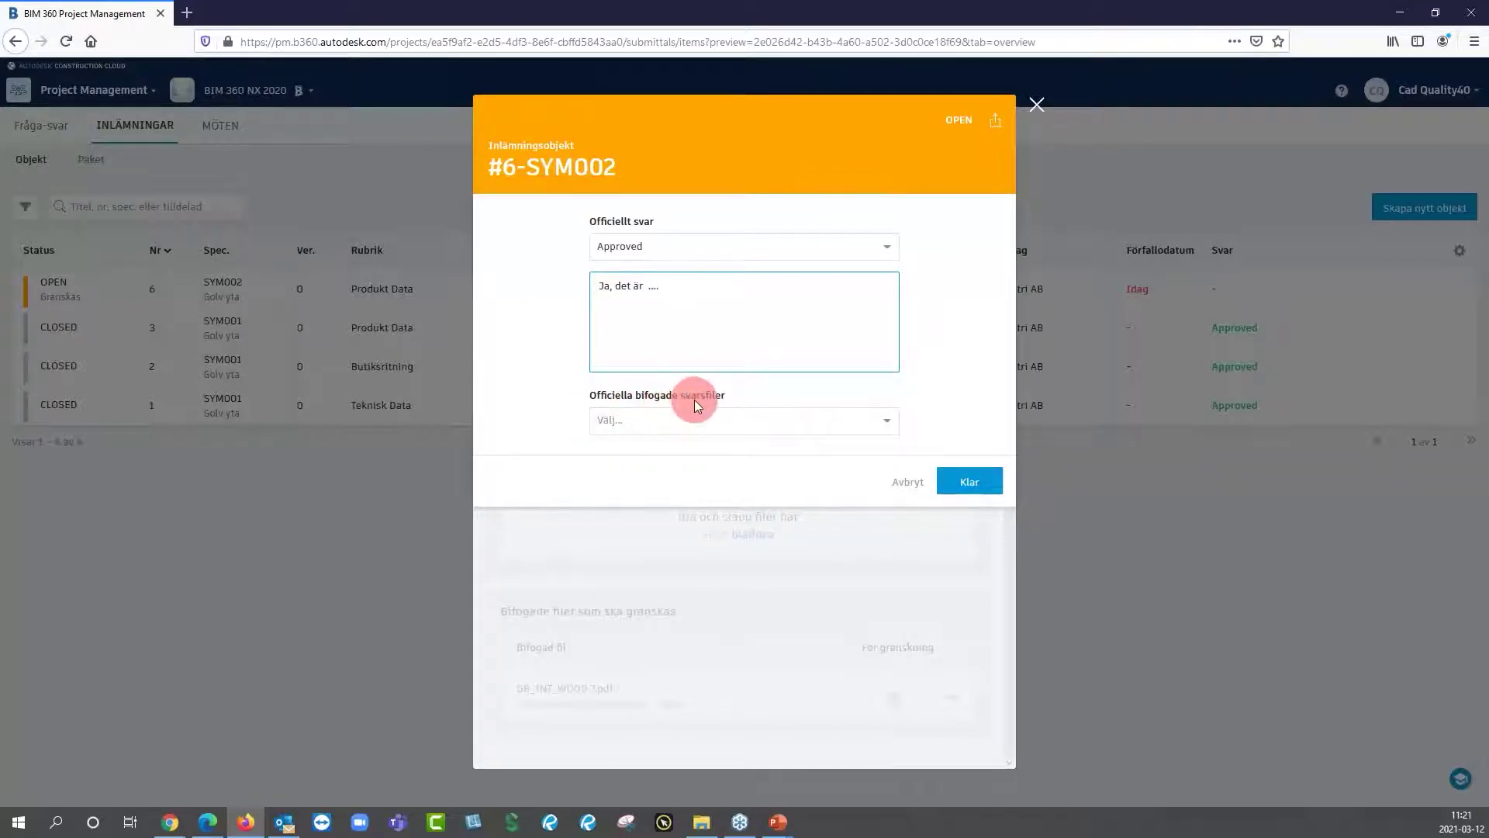
{"action": "left_click", "coordinate": [887, 422]}
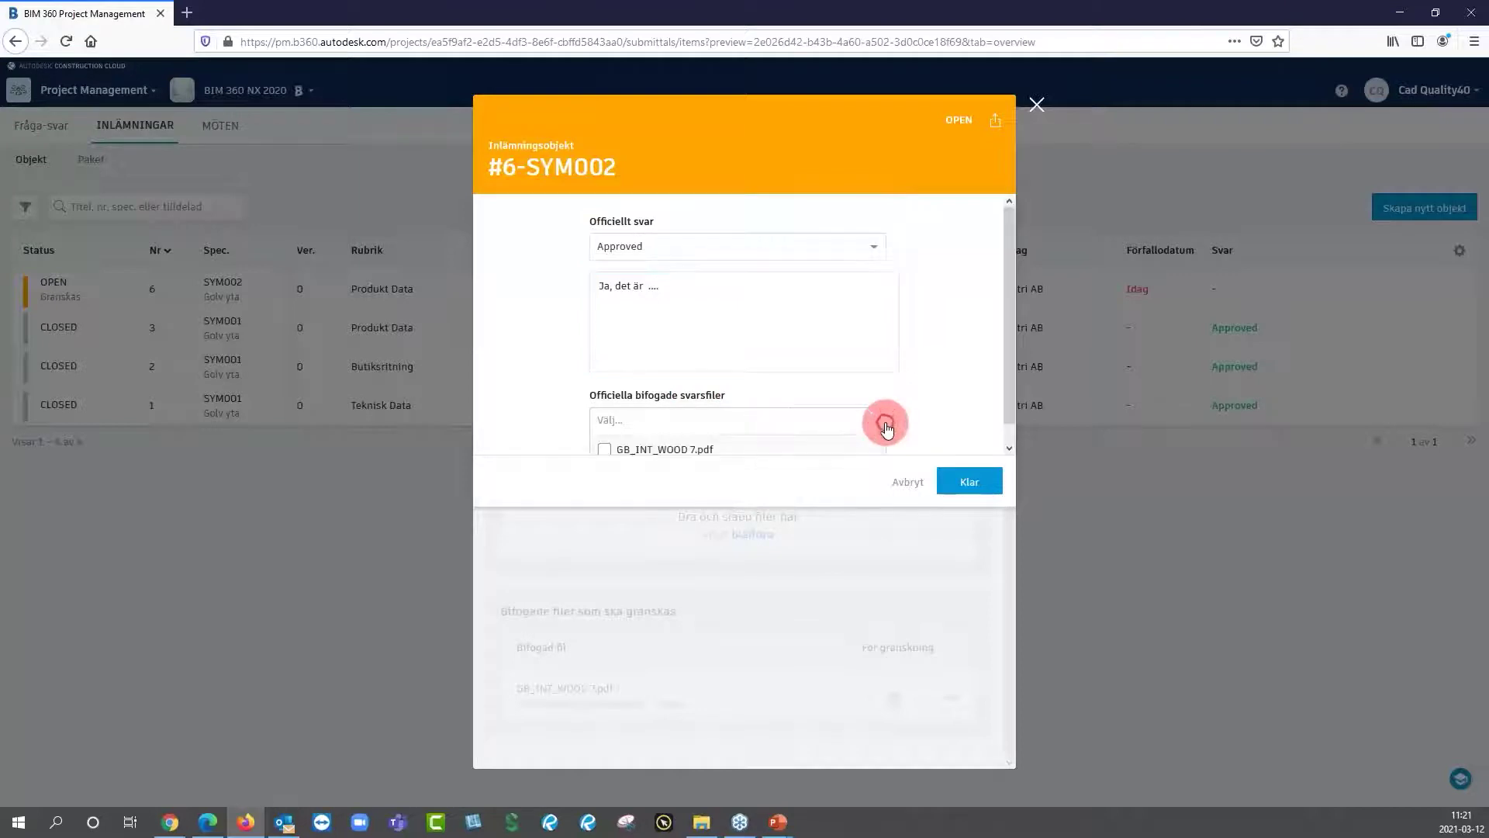
{"action": "left_click", "coordinate": [623, 424]}
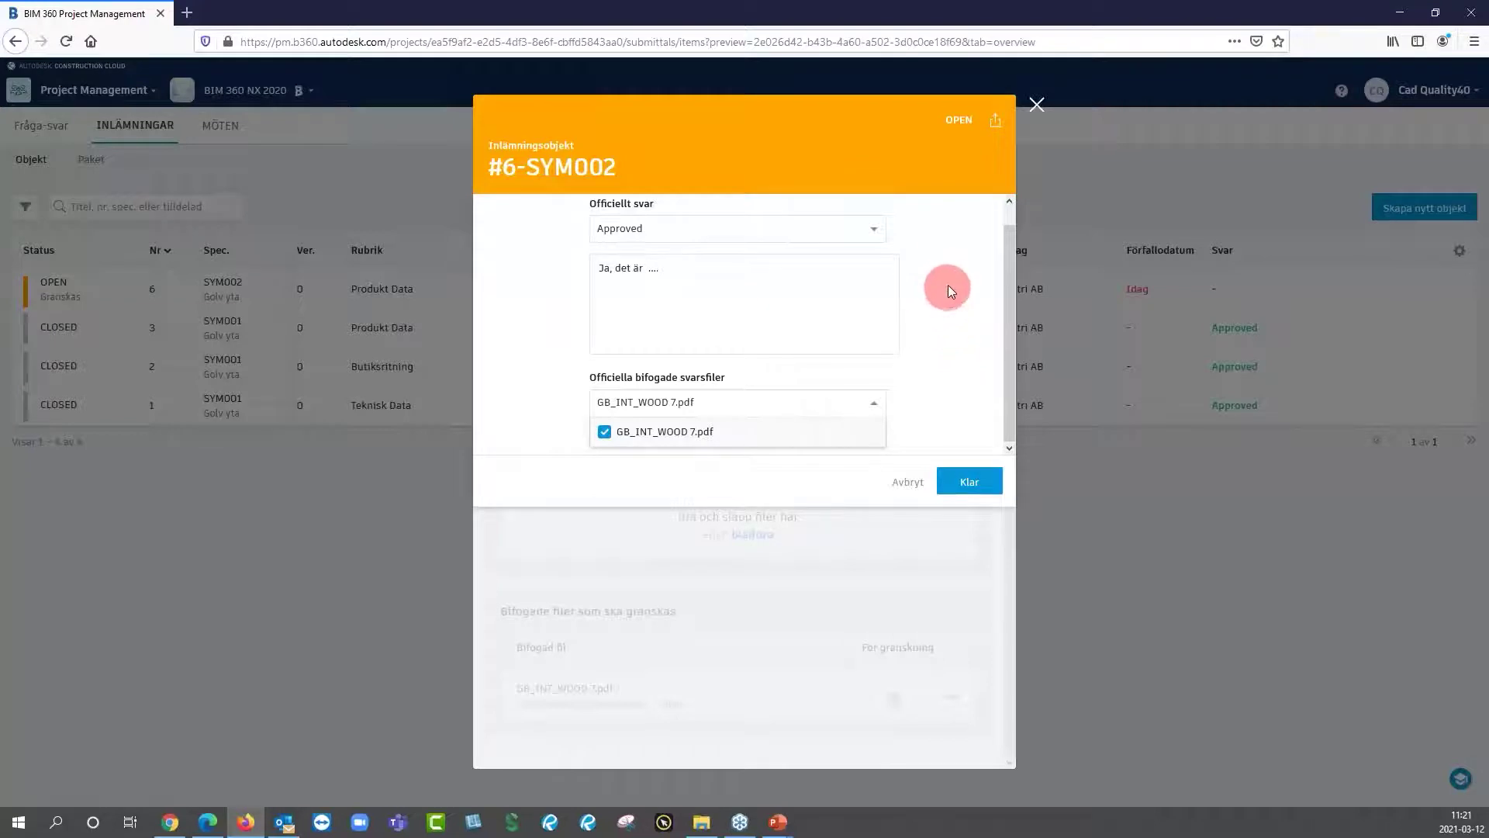
{"action": "left_click", "coordinate": [971, 478]}
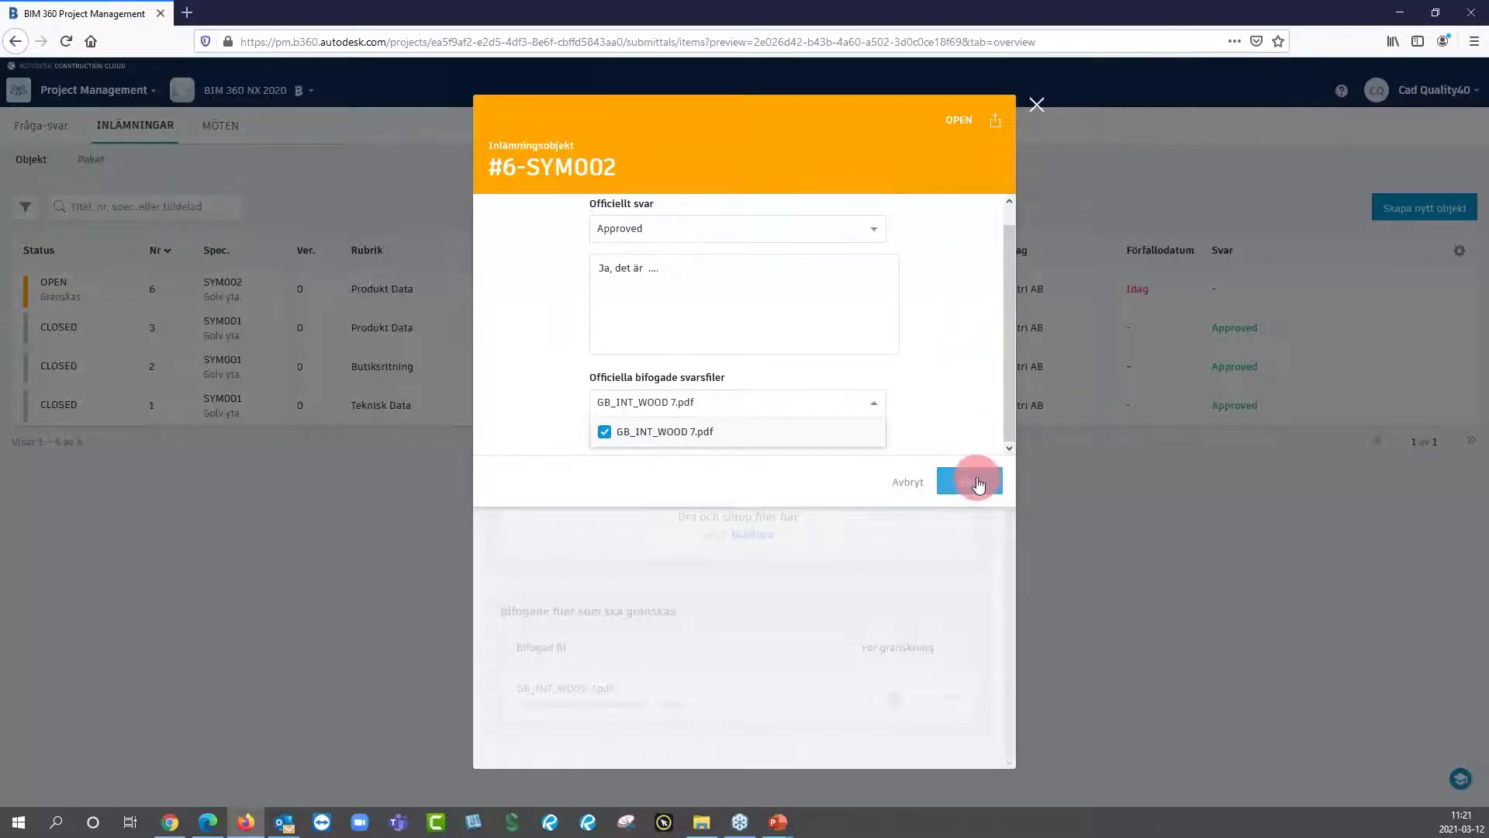
{"action": "left_click", "coordinate": [977, 479]}
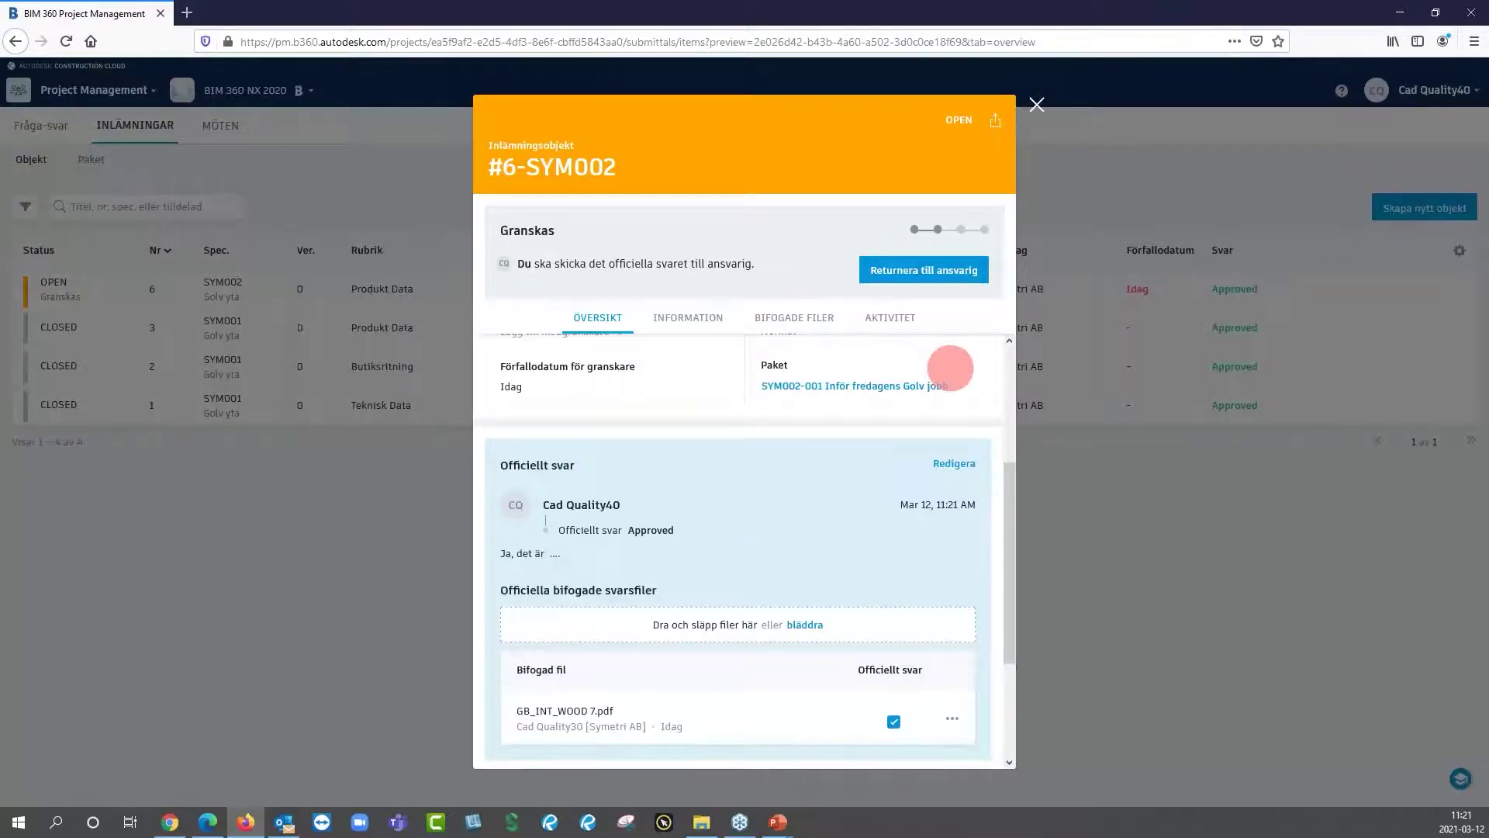
{"action": "left_click", "coordinate": [912, 273]}
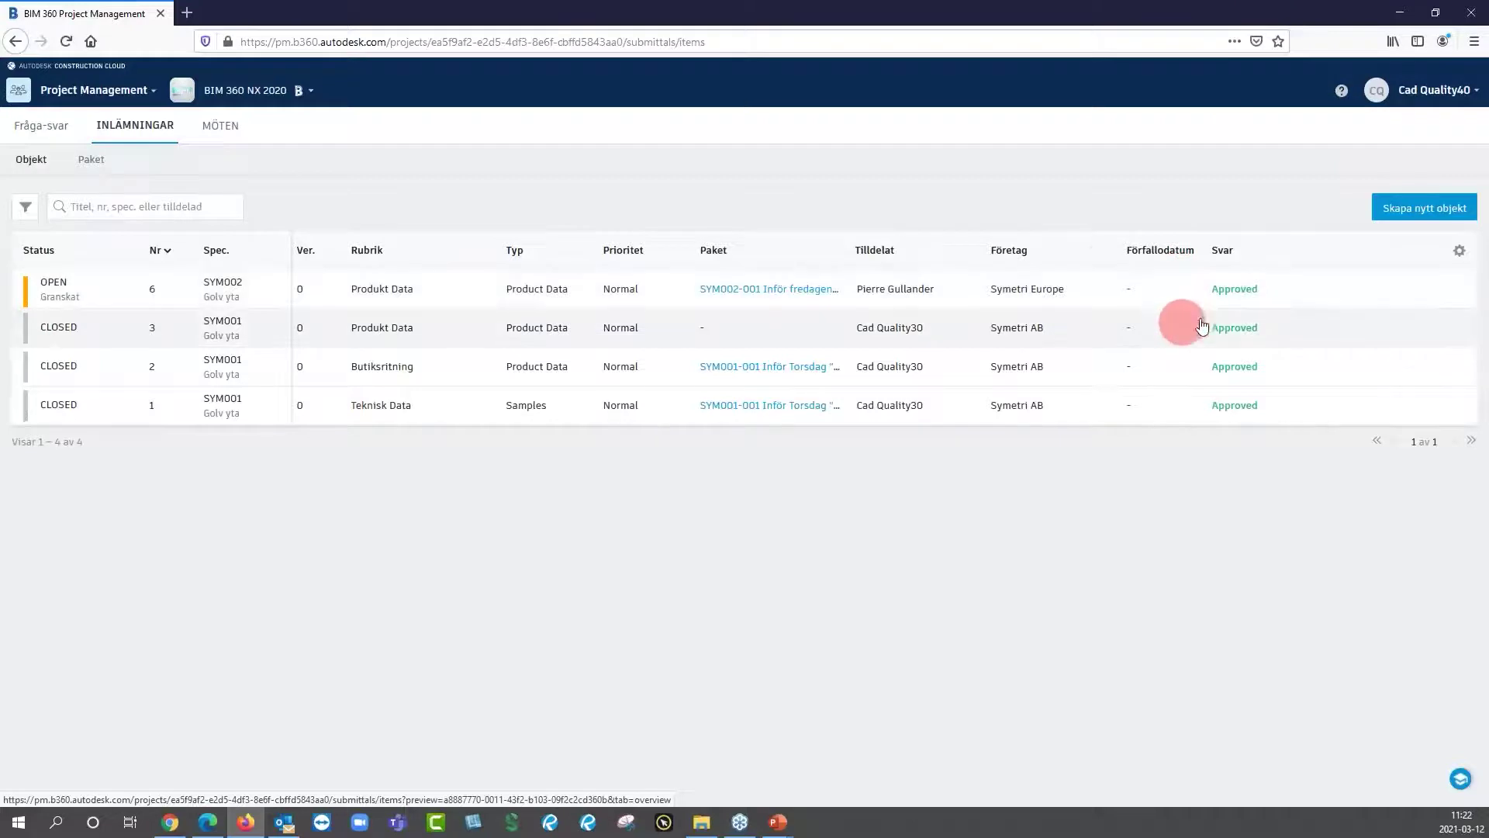
Switch to Chrome and open item 6 as manager at the reviewer's official response.
{"action": "left_click", "coordinate": [170, 822]}
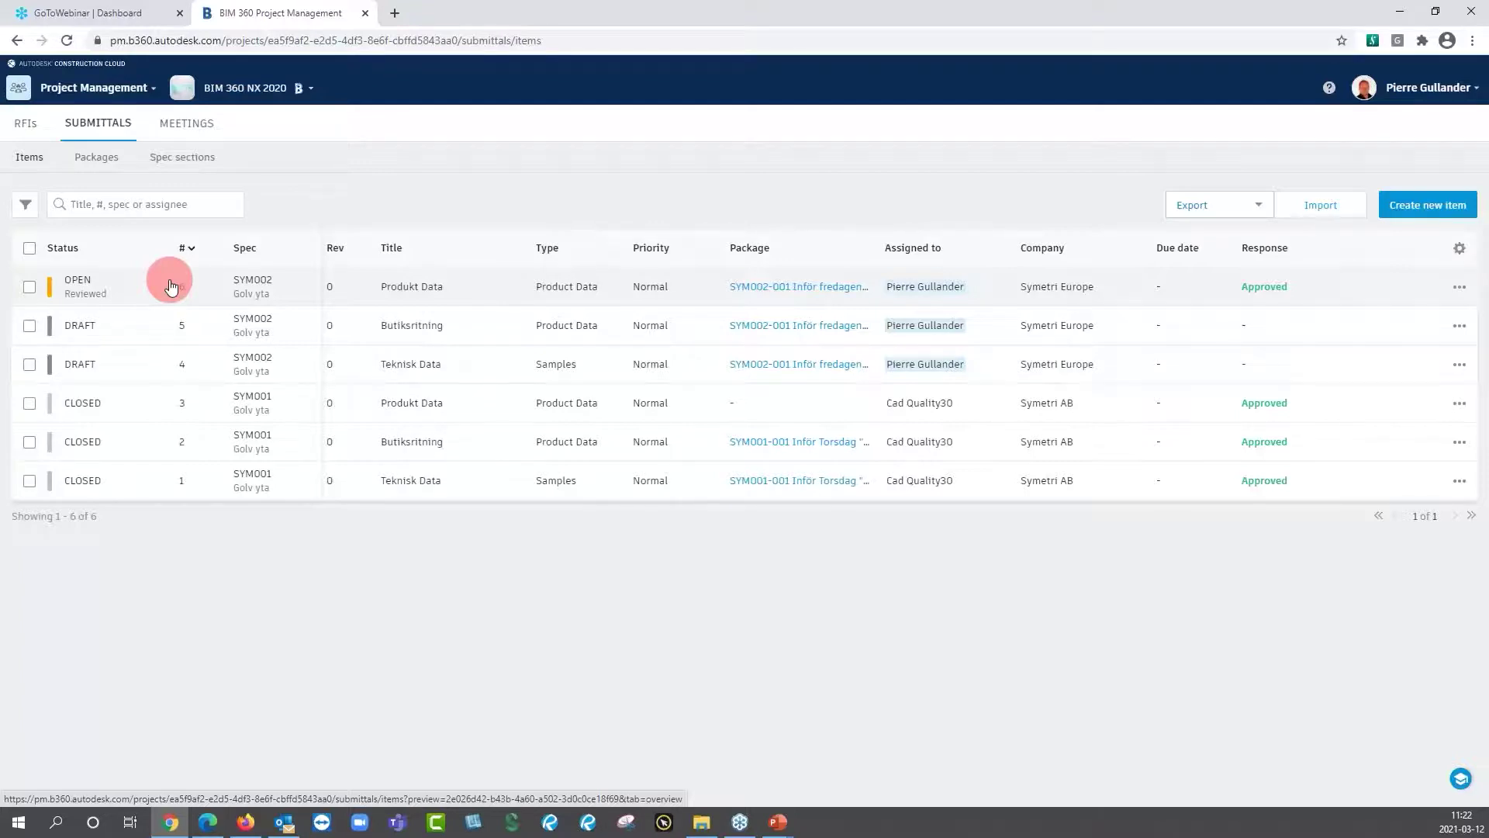
{"action": "left_click", "coordinate": [83, 290]}
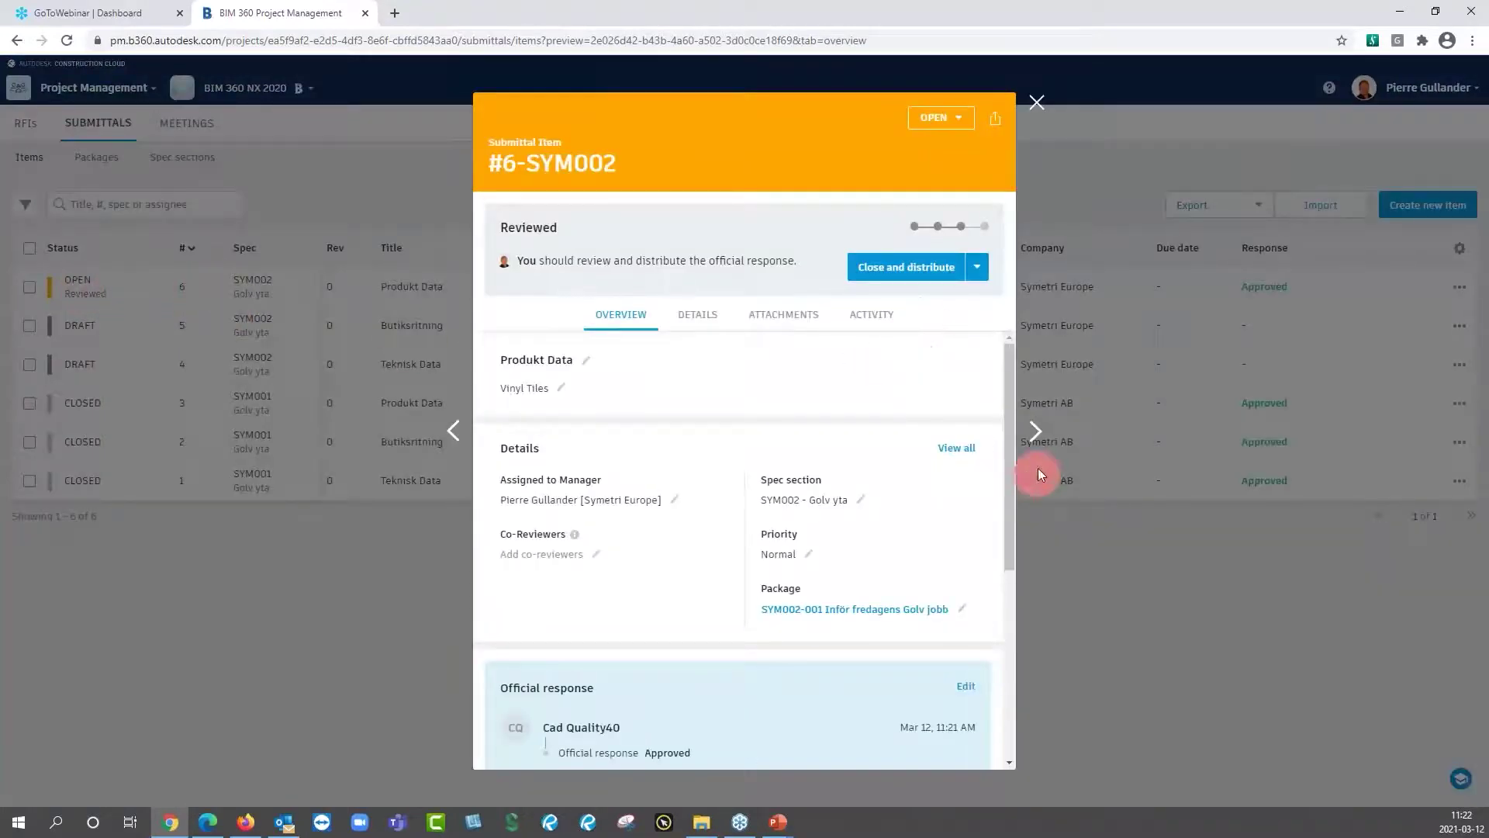
{"action": "left_click_drag", "start_coordinate": [1011, 443], "coordinate": [1008, 576]}
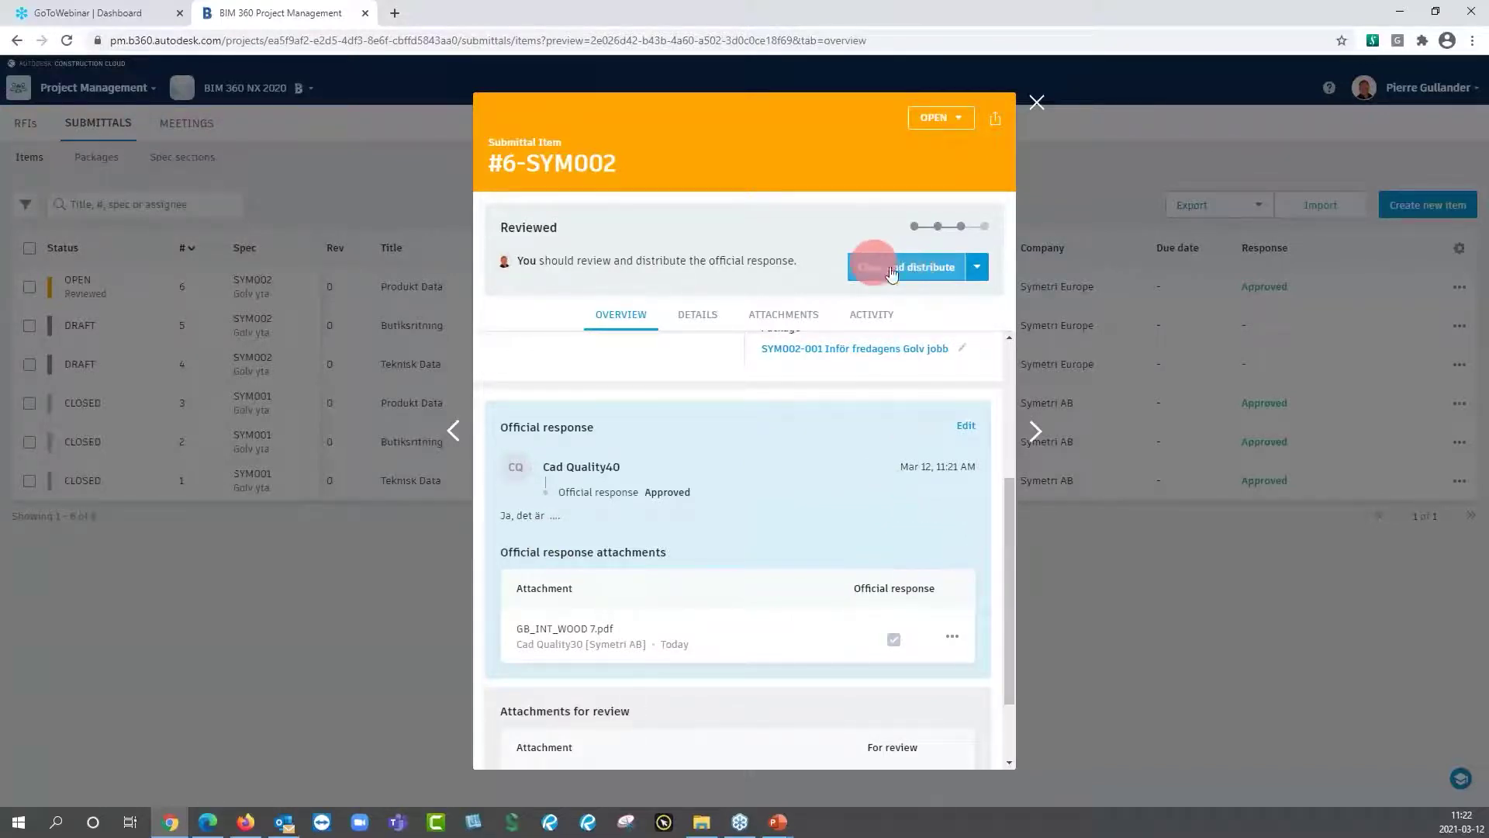
Close and distribute submittal item 6 to its responsible contractor with the note "Detta mtrl. ska vi köra med :-) ha en bra dag.".
{"action": "left_click", "coordinate": [977, 272]}
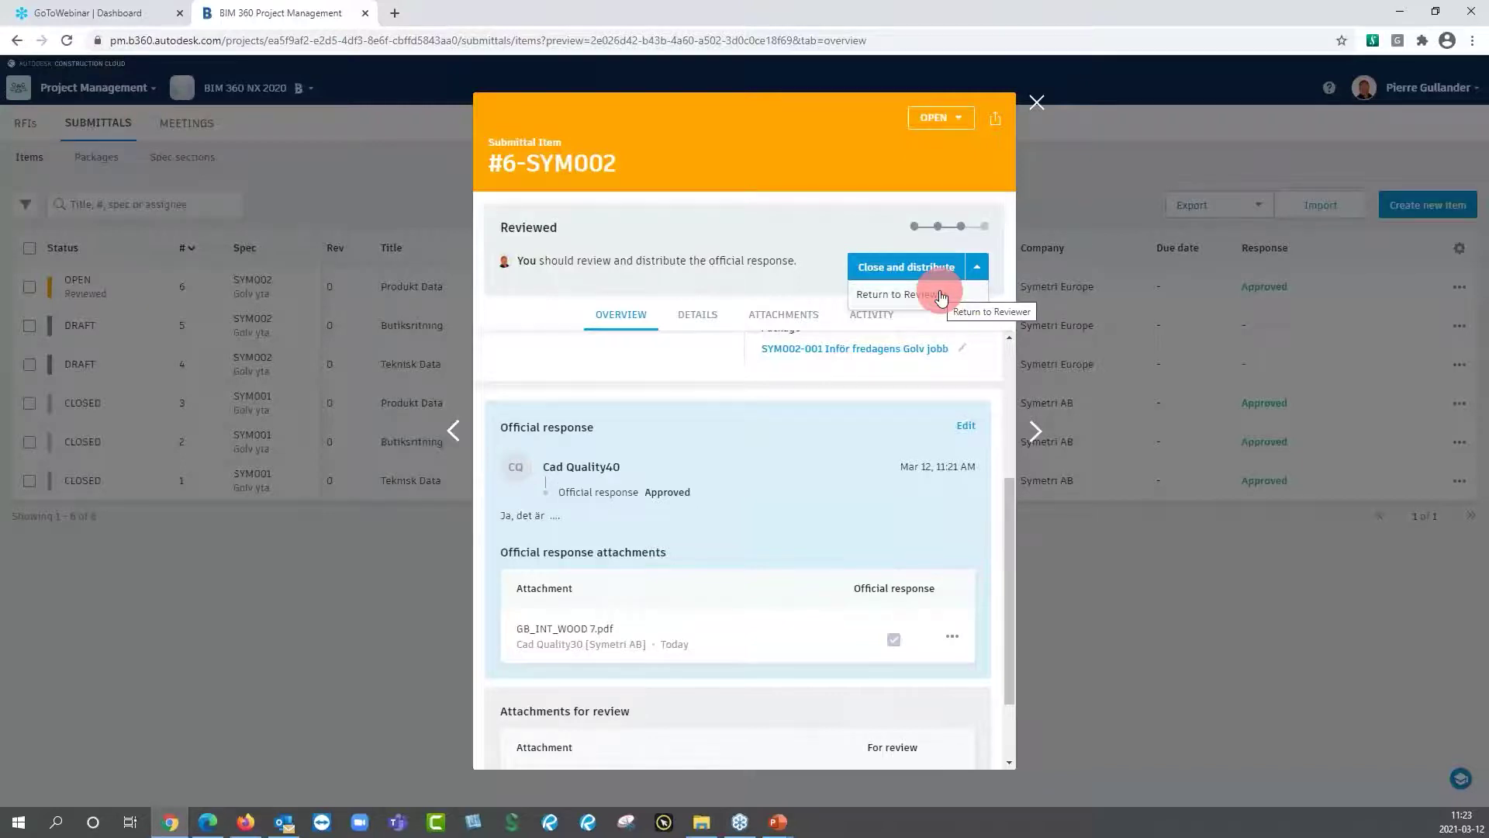
{"action": "left_click", "coordinate": [848, 236]}
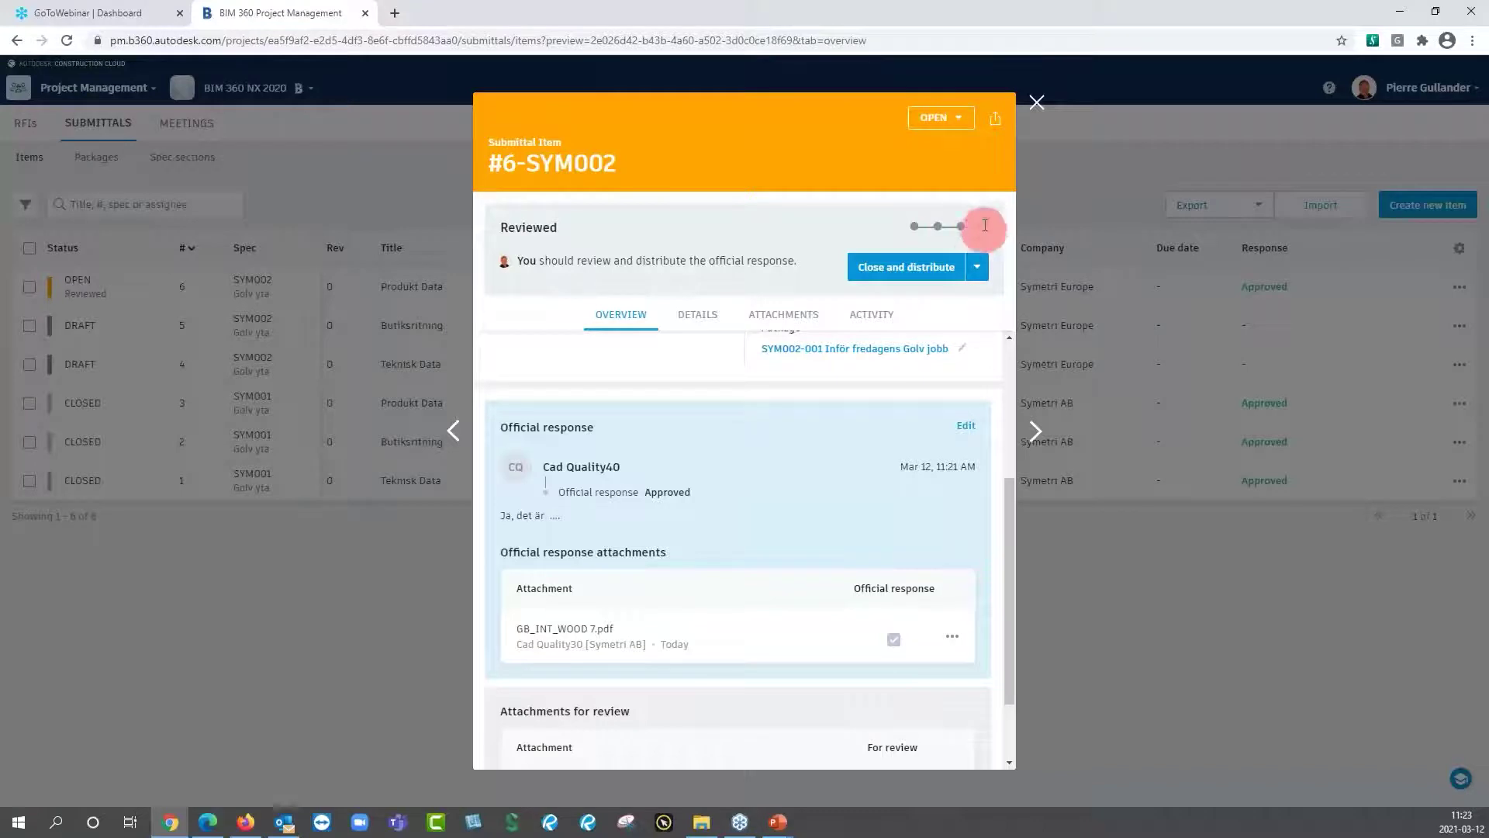
{"action": "left_click", "coordinate": [897, 273]}
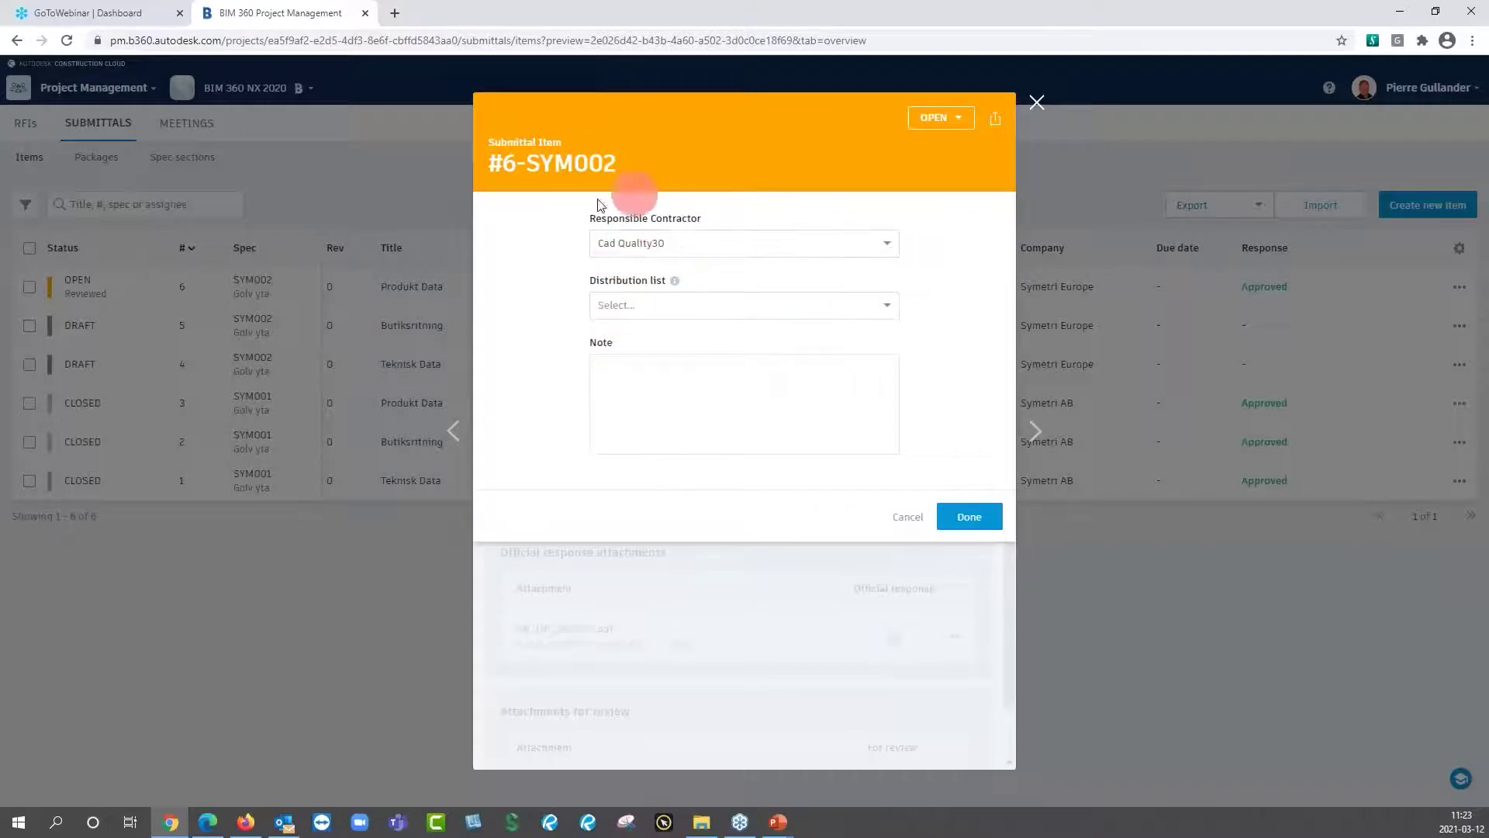
{"action": "left_click", "coordinate": [680, 380]}
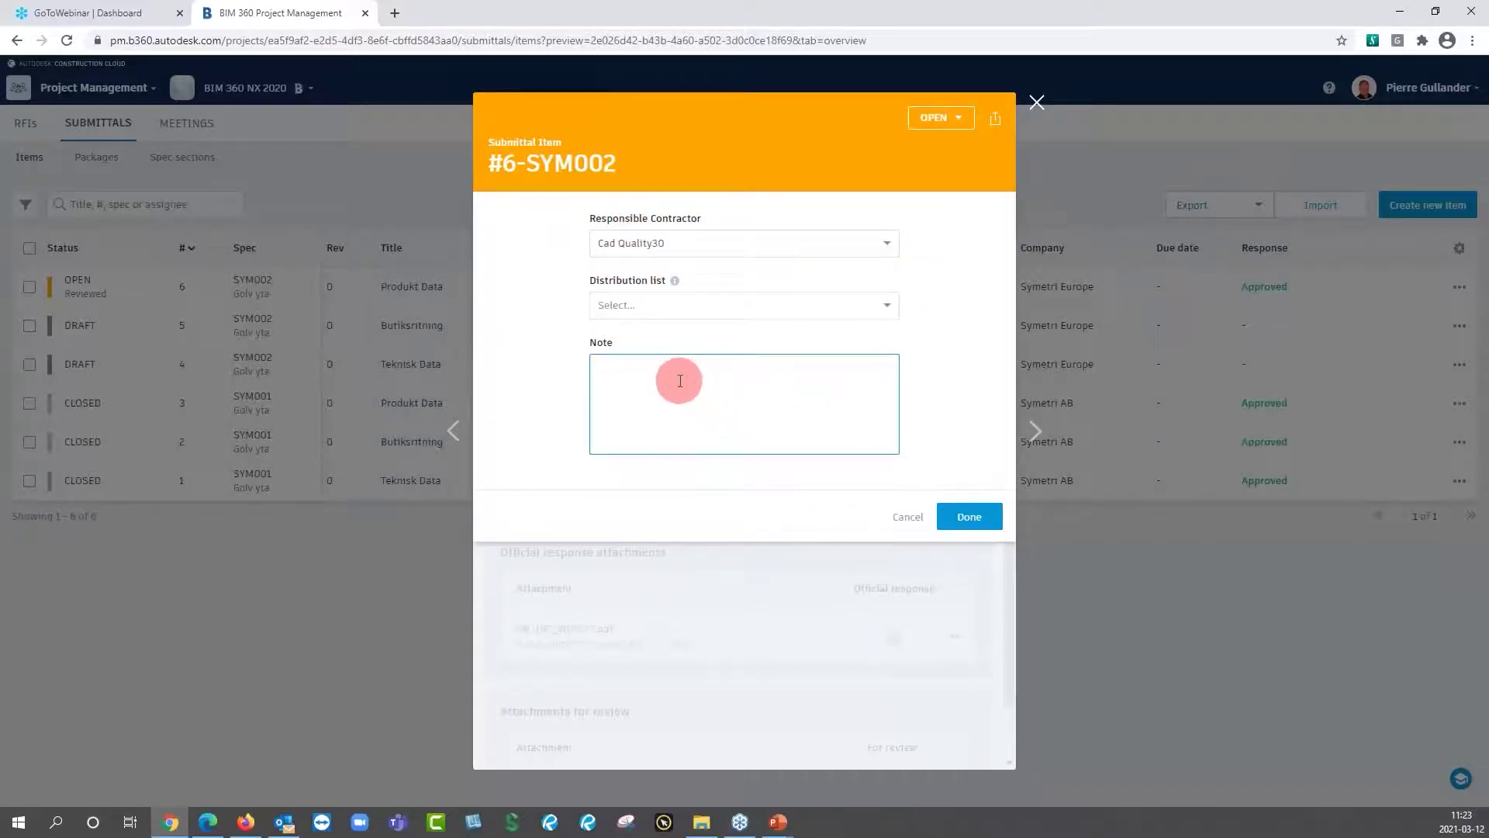
{"action": "type", "text": "Detta mtrl. ska vi köra med :-) ha"}
{"action": "key", "text": "BackSpace"}
{"action": "type", "text": "a en bra dag"}
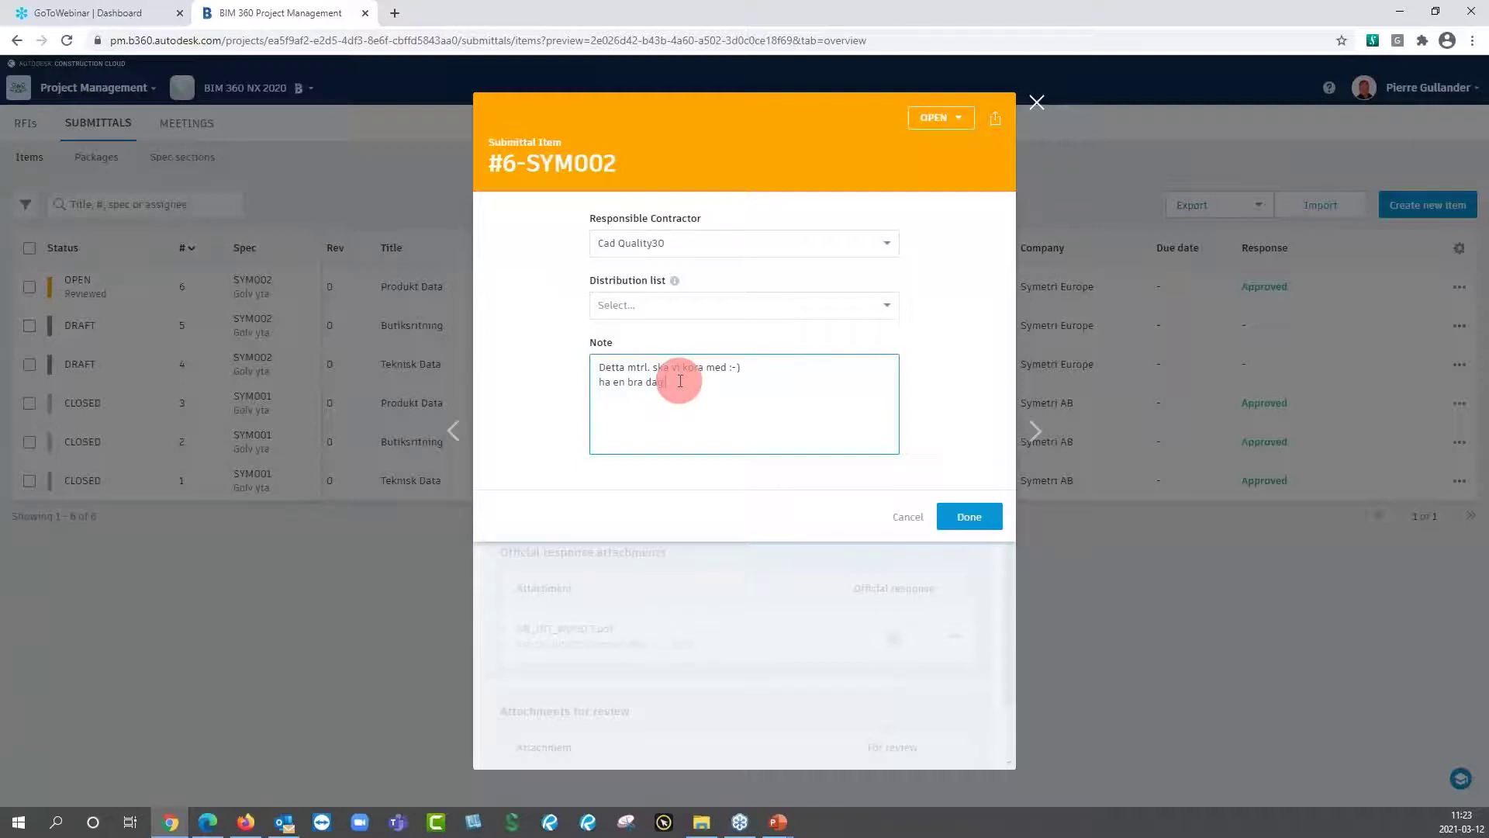
{"action": "type", "text": "."}
{"action": "left_click", "coordinate": [970, 514]}
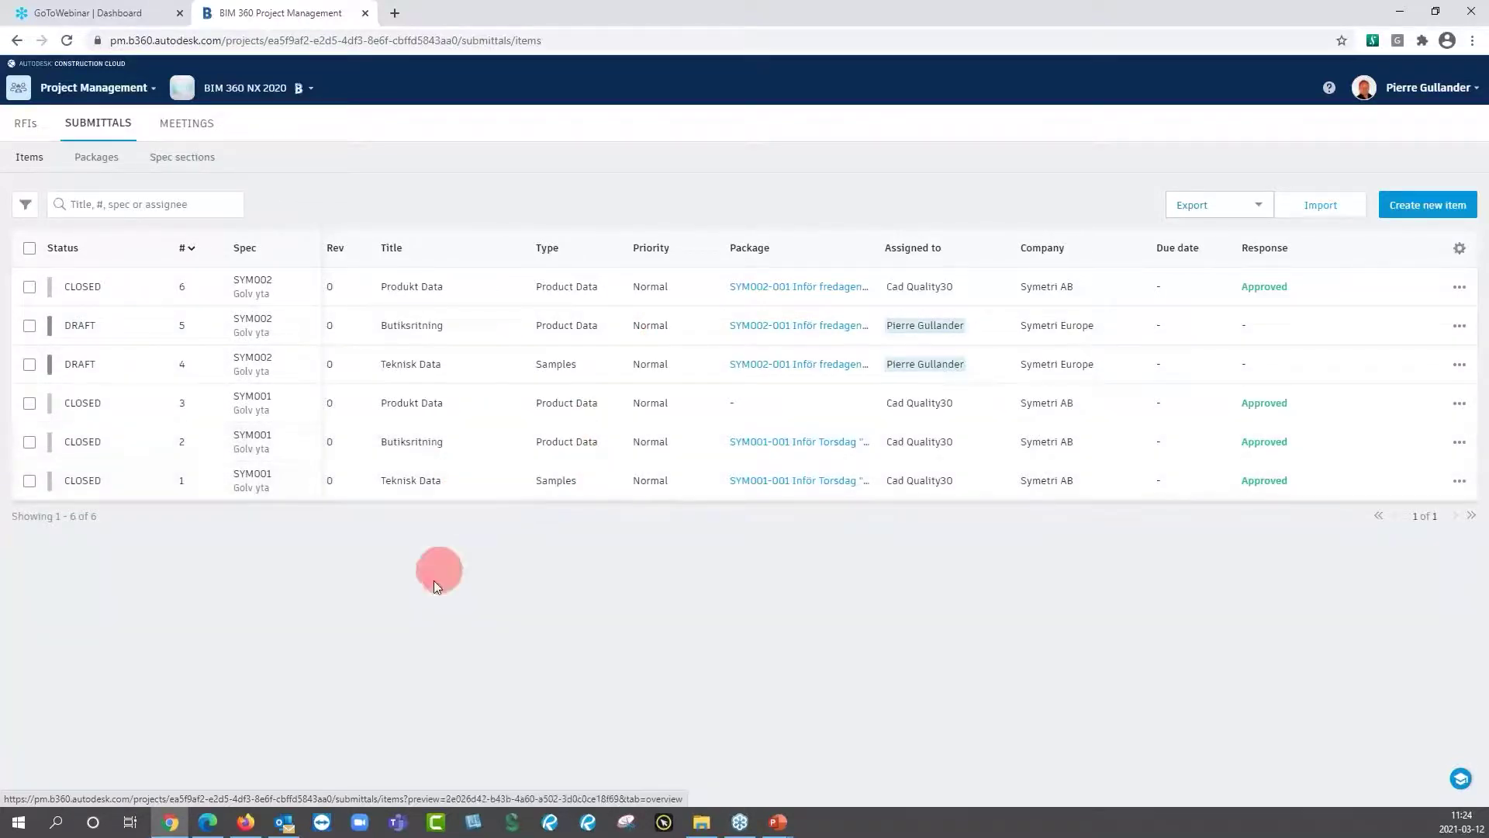
Switch to Edge and refresh the contractor's list of submittal items.
{"action": "left_click", "coordinate": [208, 821]}
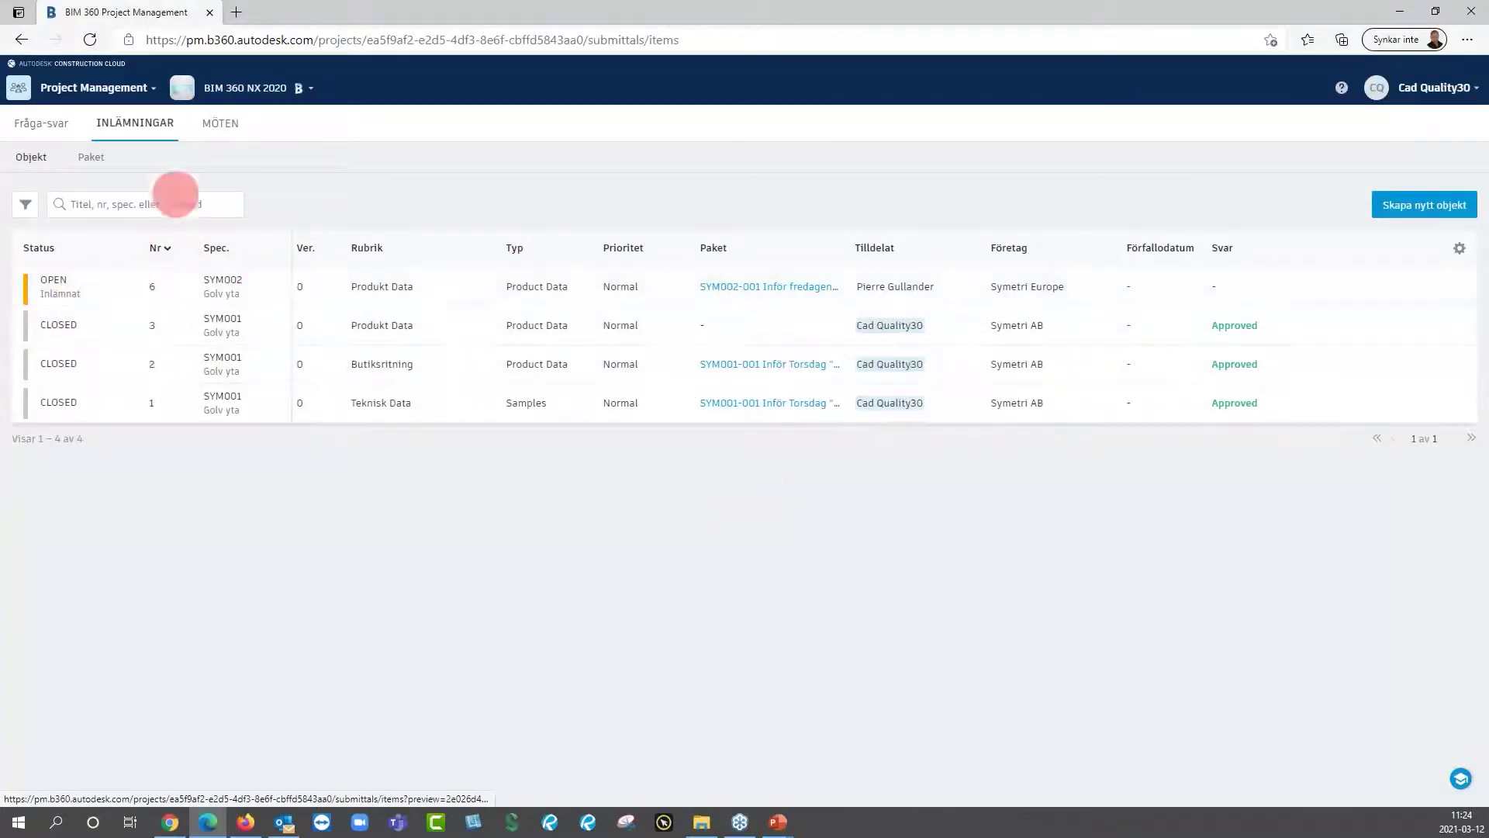
{"action": "left_click", "coordinate": [90, 40]}
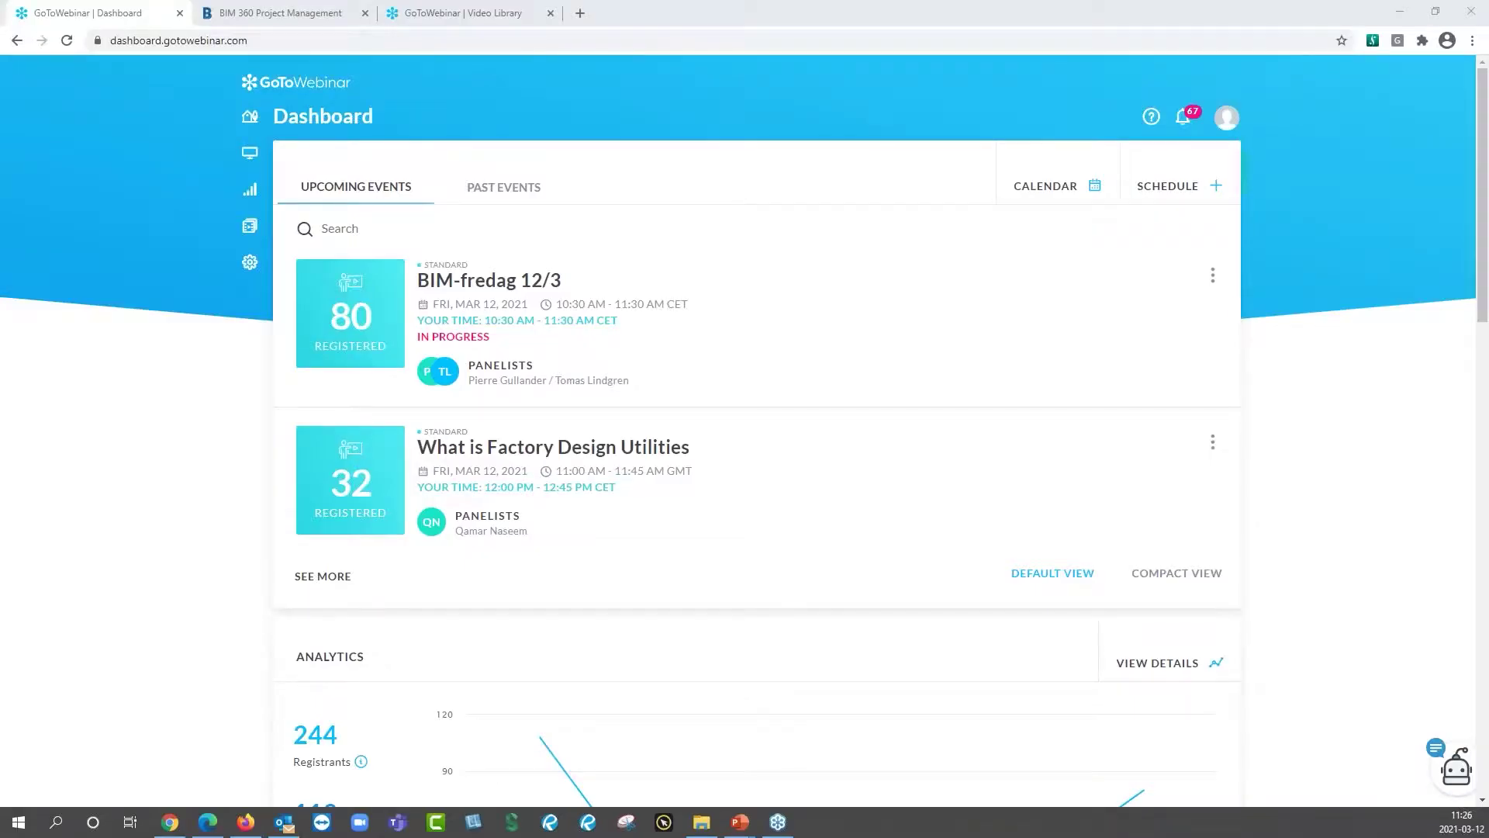
Return to the contractor's session in Edge, inspect item 6's official response and attached files, and close the item.
{"action": "left_click", "coordinate": [474, 16]}
{"action": "left_click", "coordinate": [308, 14]}
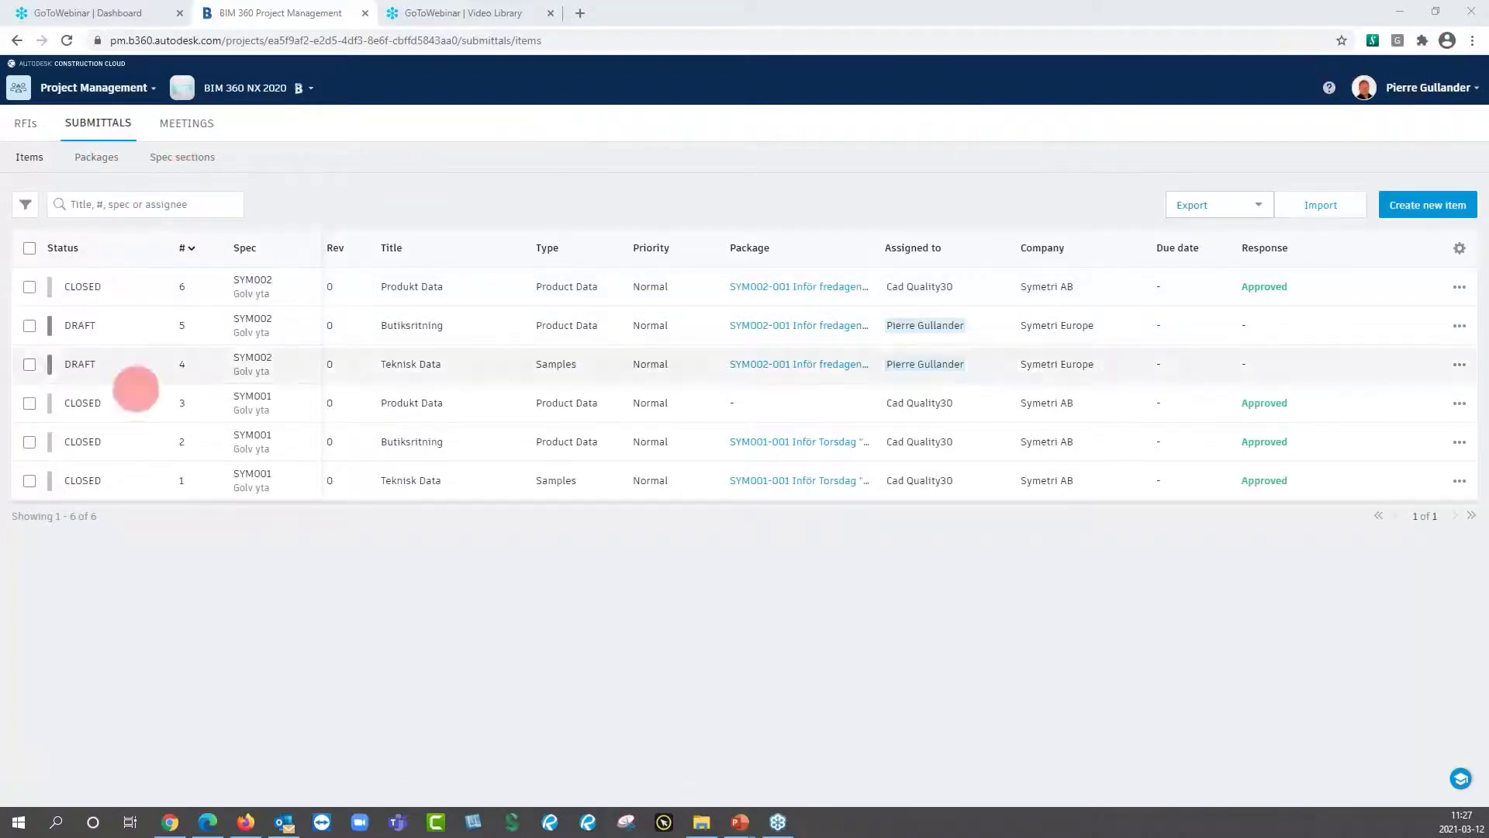
{"action": "left_click", "coordinate": [207, 822]}
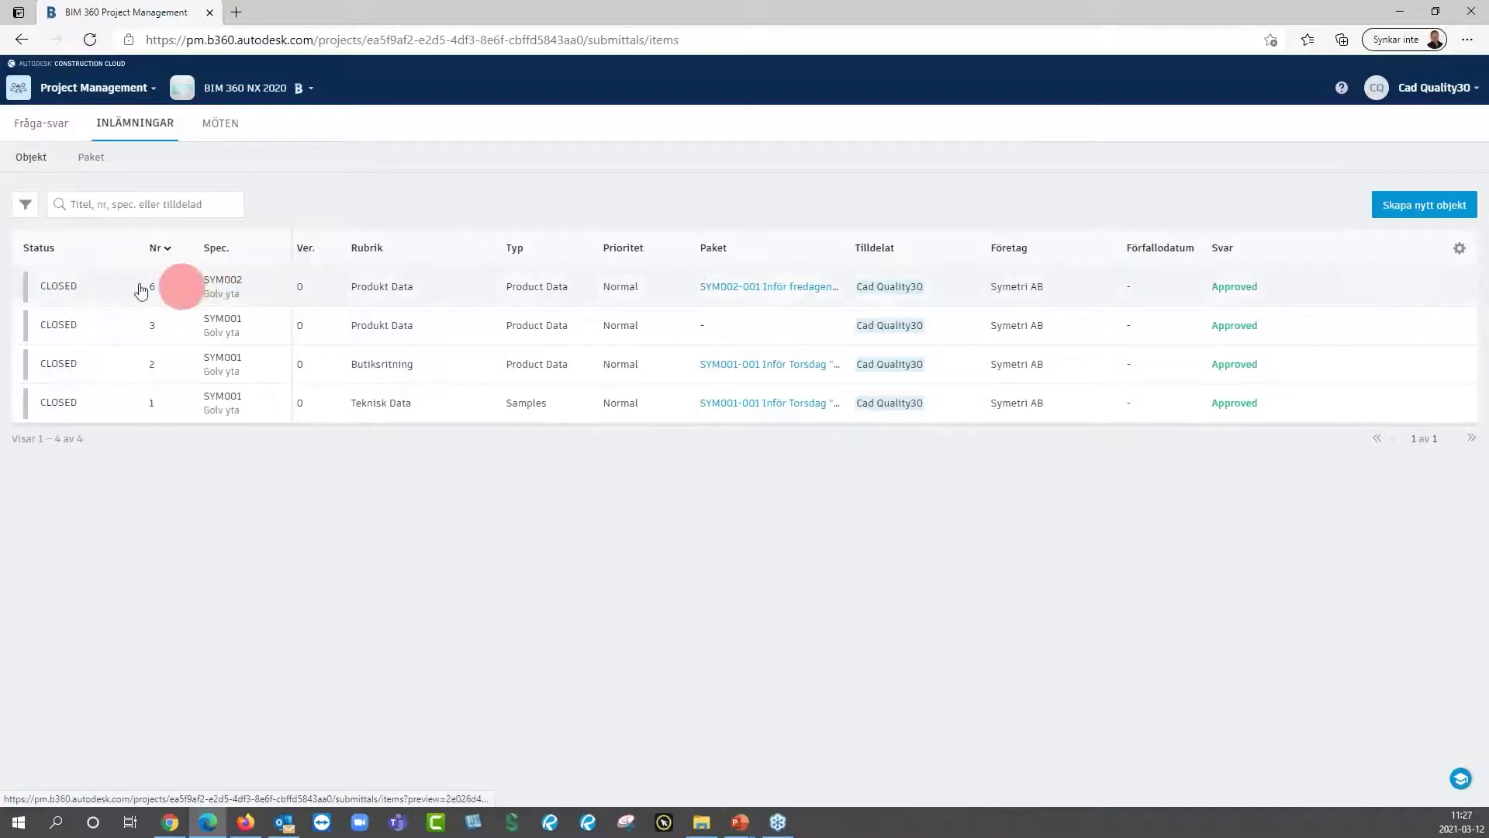
{"action": "left_click", "coordinate": [65, 286]}
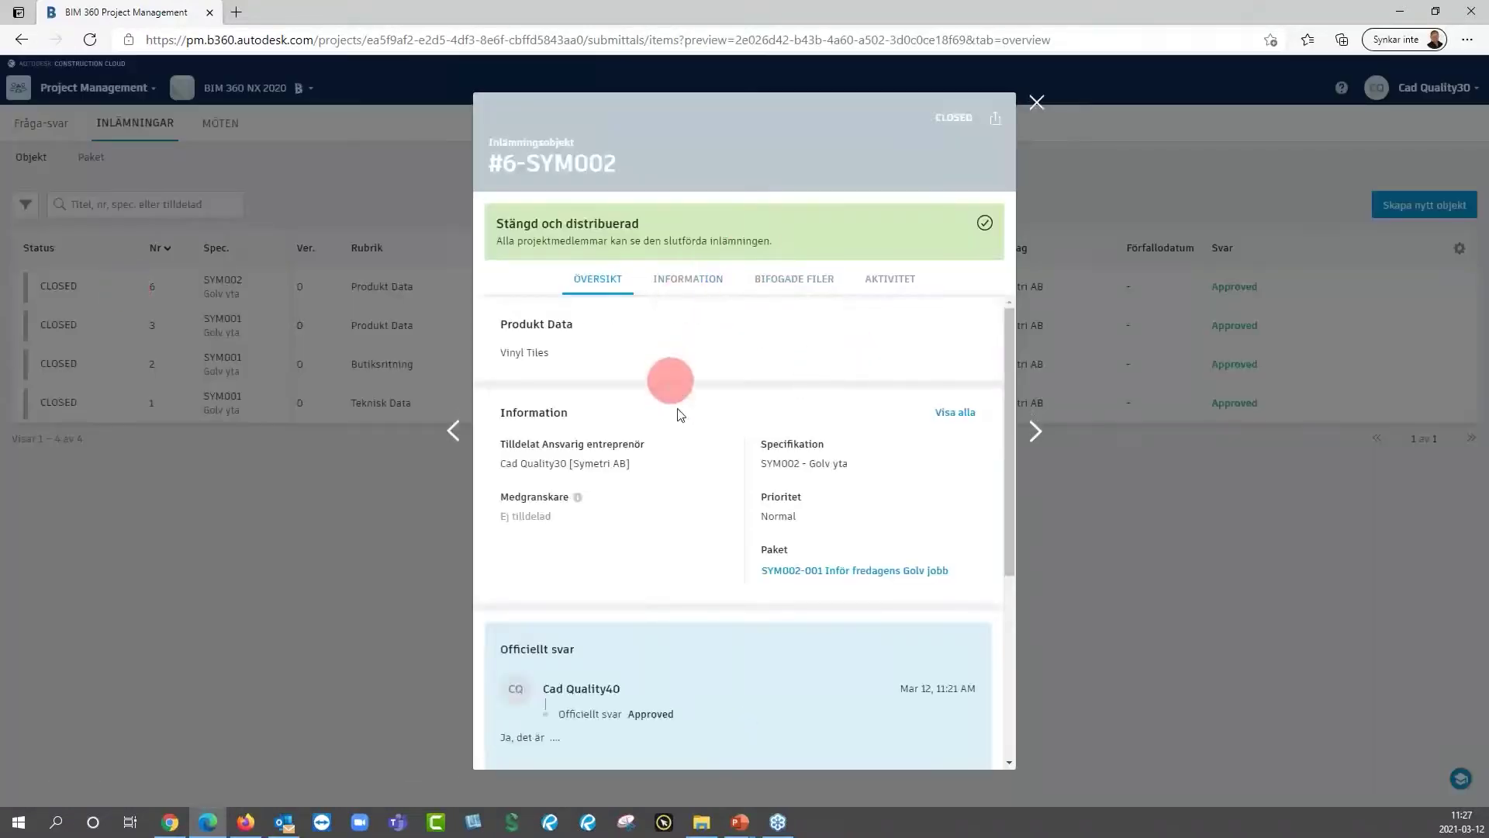
{"action": "scroll", "coordinate": [775, 311], "scroll_direction": "down", "scroll_amount": 4}
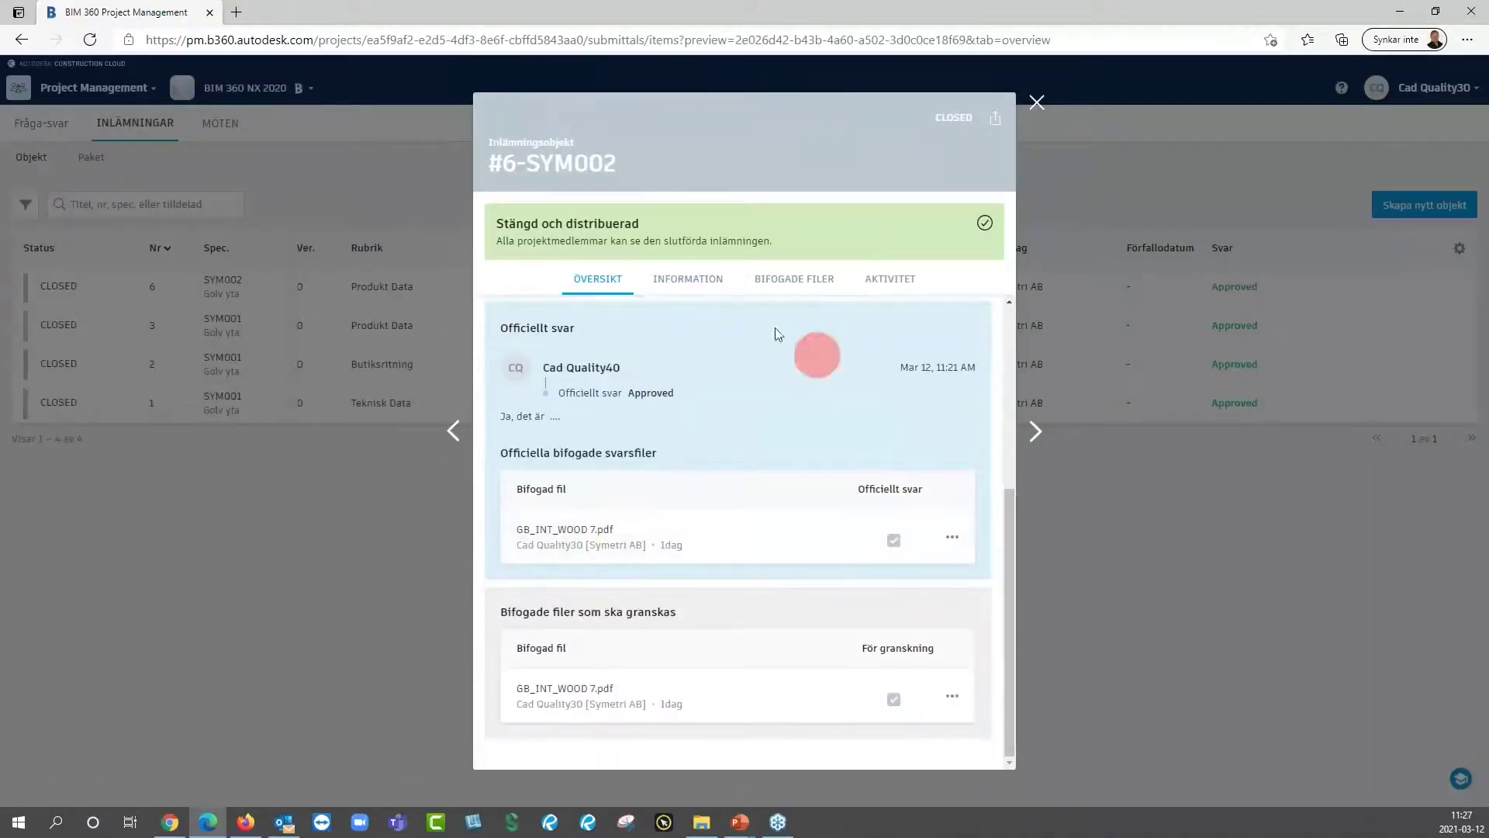
{"action": "left_click", "coordinate": [1036, 101]}
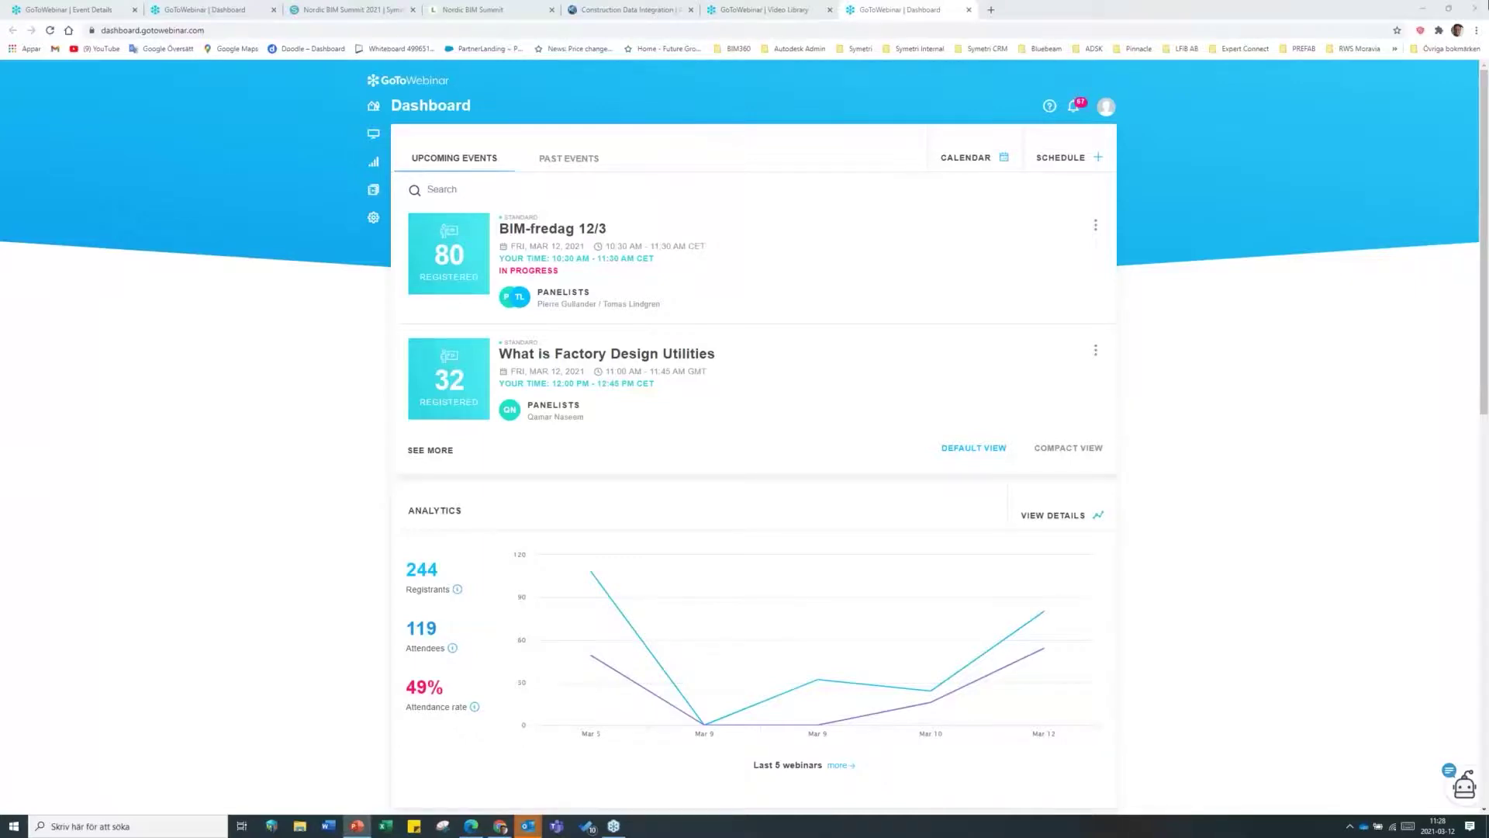
Minimize the GoToWebinar browser, Outlook and Dynamics 365 windows and put away the reminders window to clear the desktop.
{"action": "left_click", "coordinate": [1424, 10]}
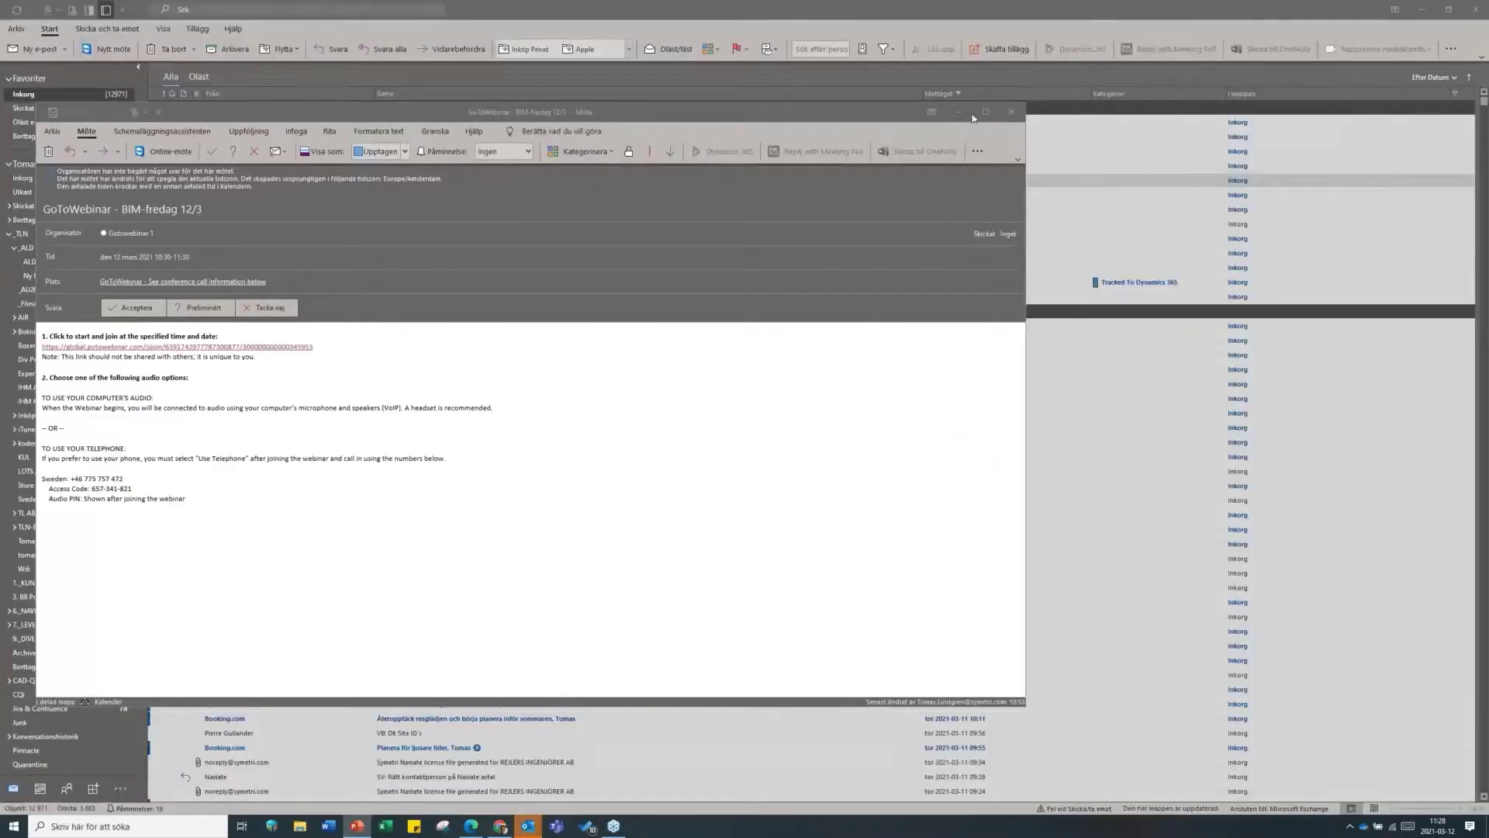
{"action": "left_click", "coordinate": [962, 109]}
{"action": "left_click", "coordinate": [1139, 282]}
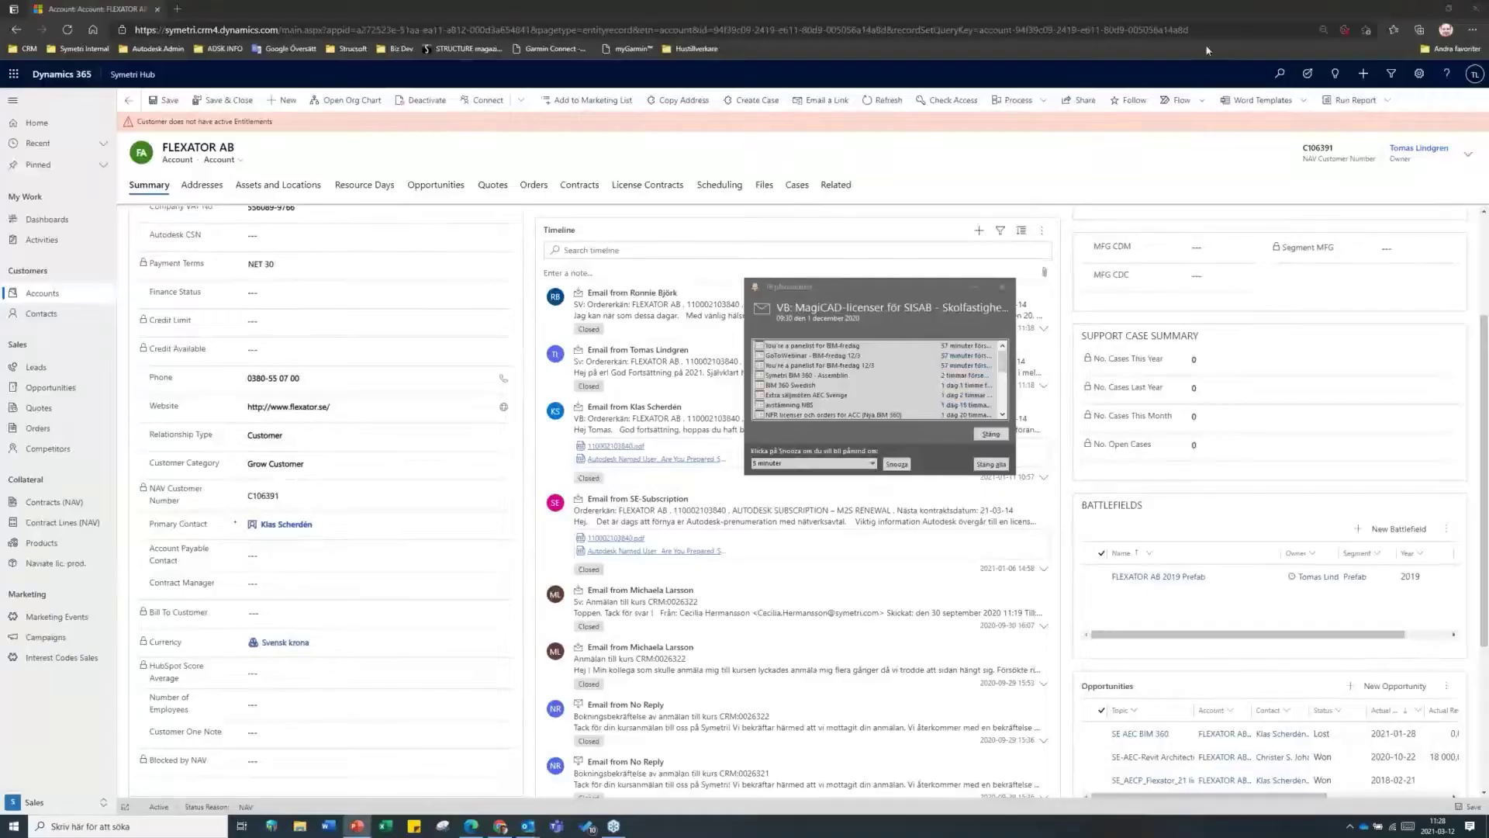
{"action": "left_click", "coordinate": [975, 286]}
{"action": "left_click", "coordinate": [1424, 9]}
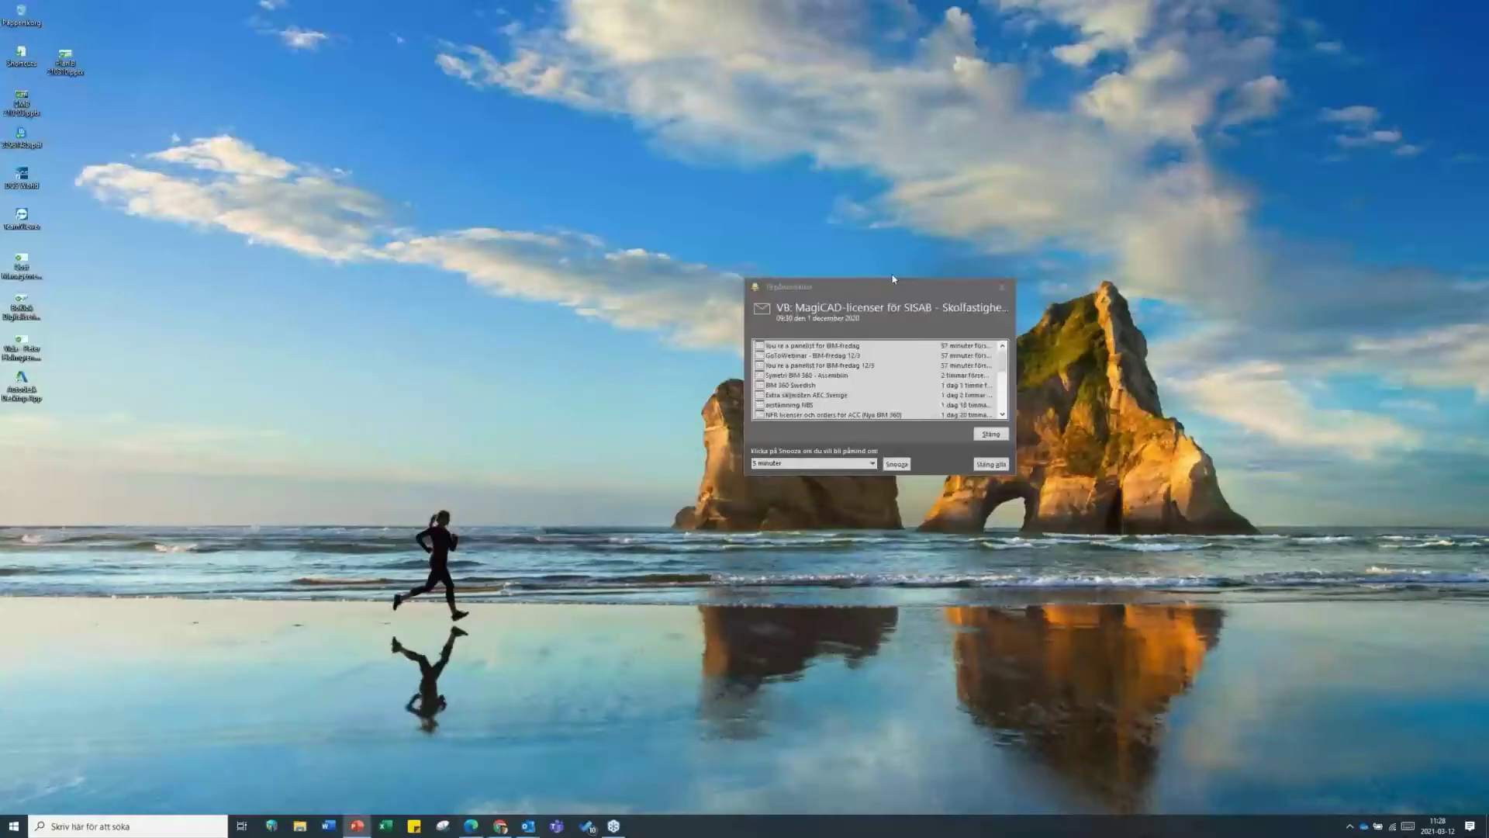
{"action": "left_click", "coordinate": [977, 286]}
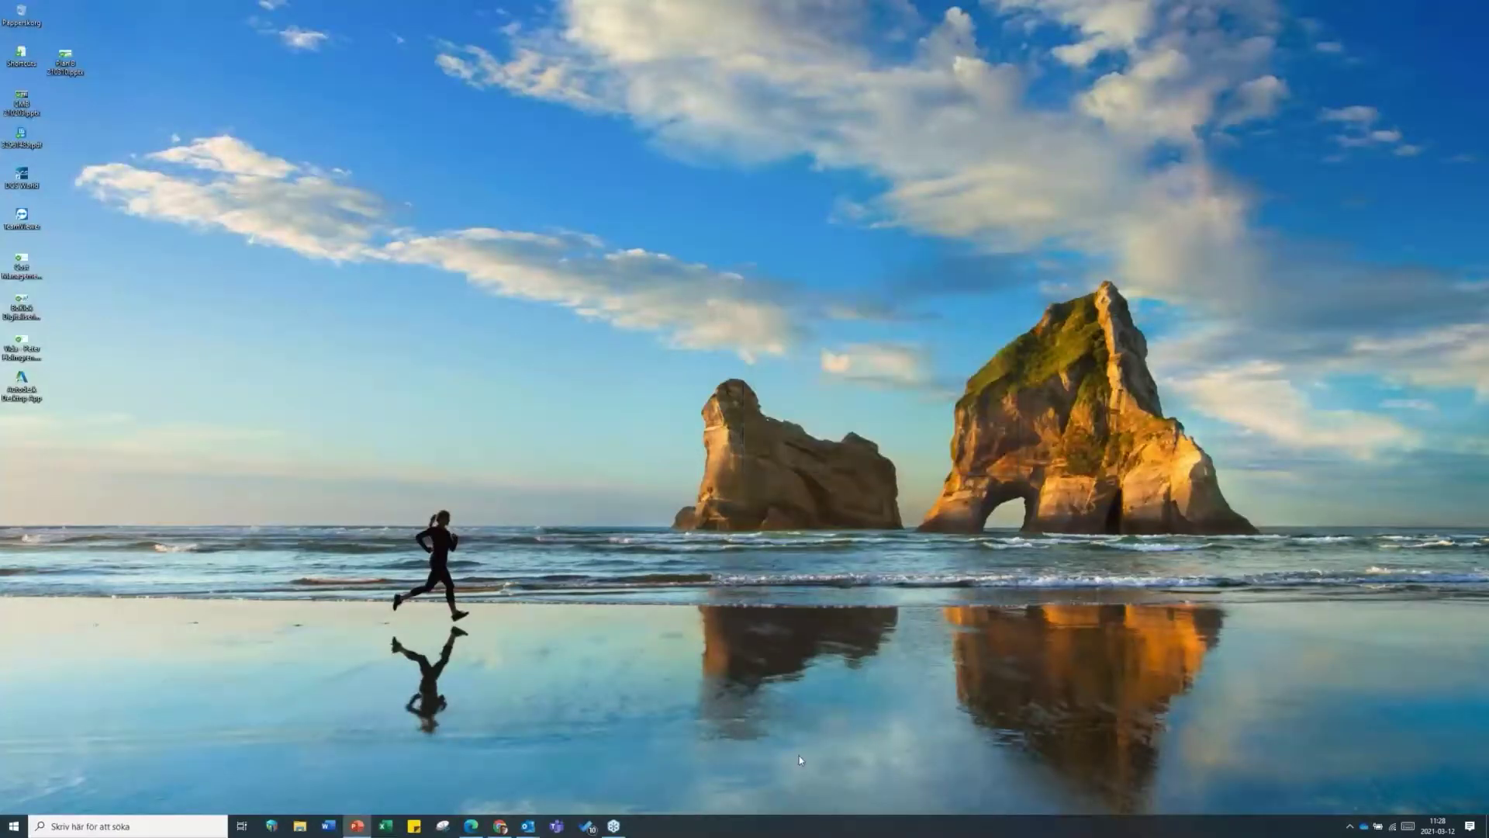